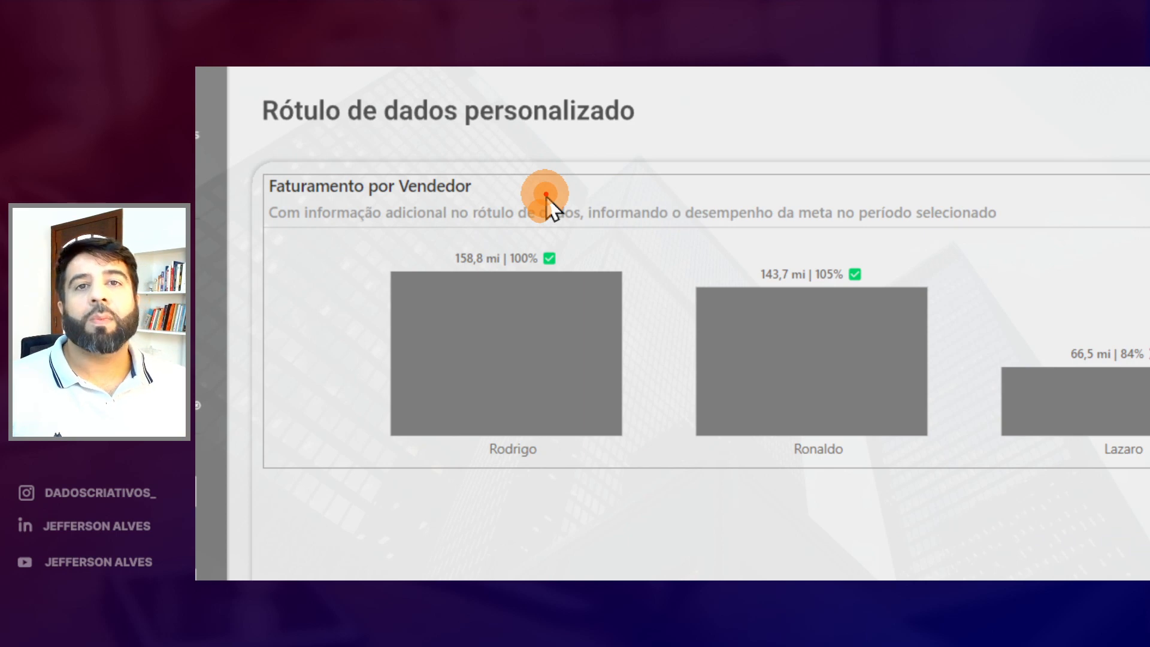
drag(453, 273, 495, 275)
drag(316, 177, 348, 141)
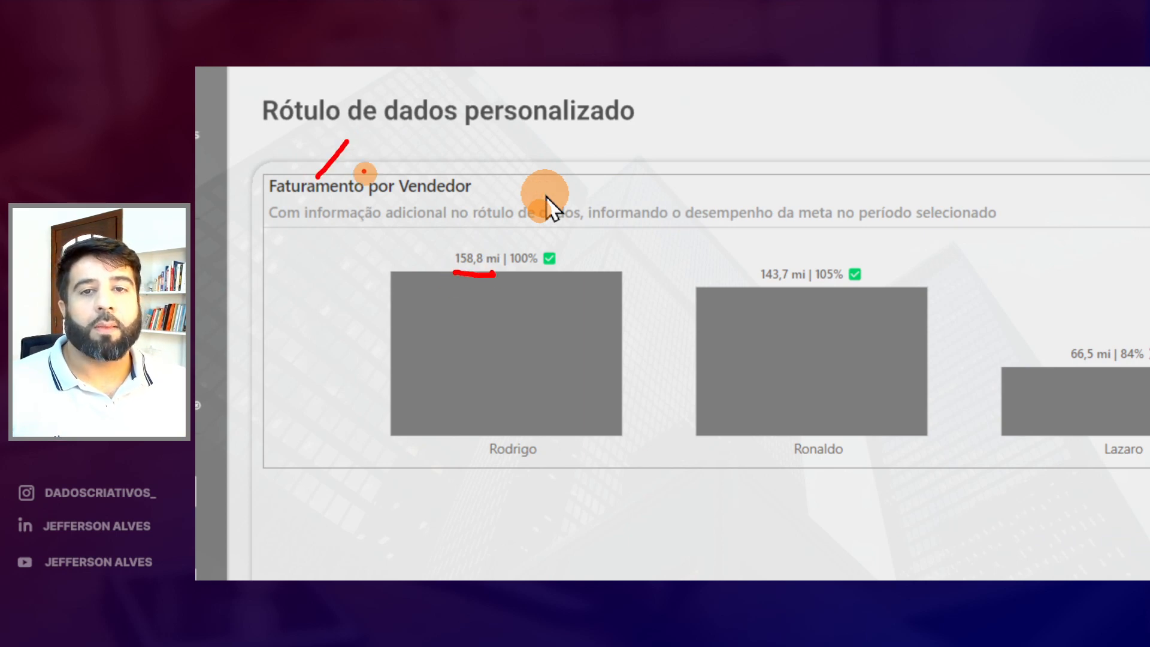
mouse_move(516, 268)
mouse_down()
mouse_move(537, 272)
mouse_move(495, 274)
mouse_up()
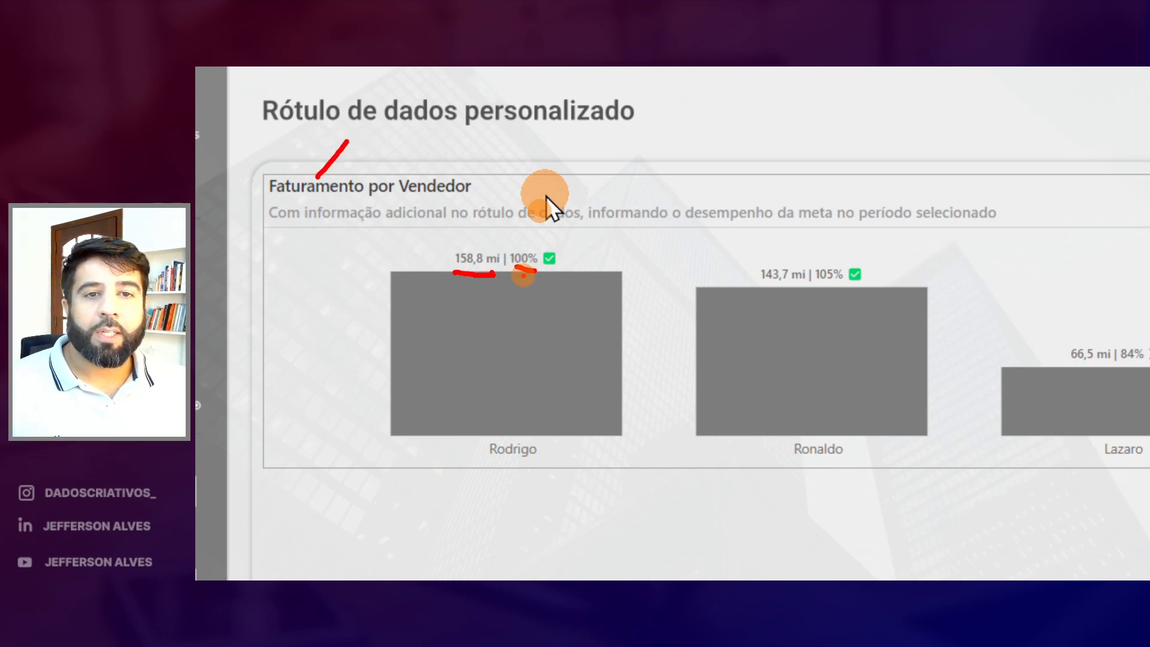
drag(544, 244, 552, 242)
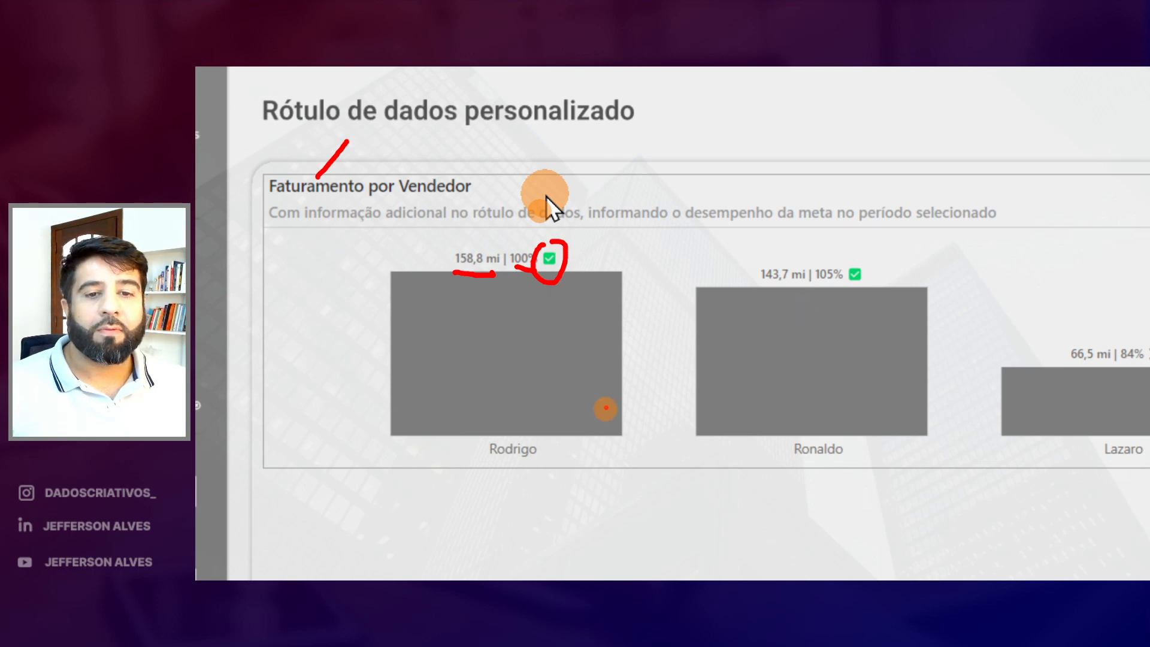
key(Escape)
key(ctrl+4)
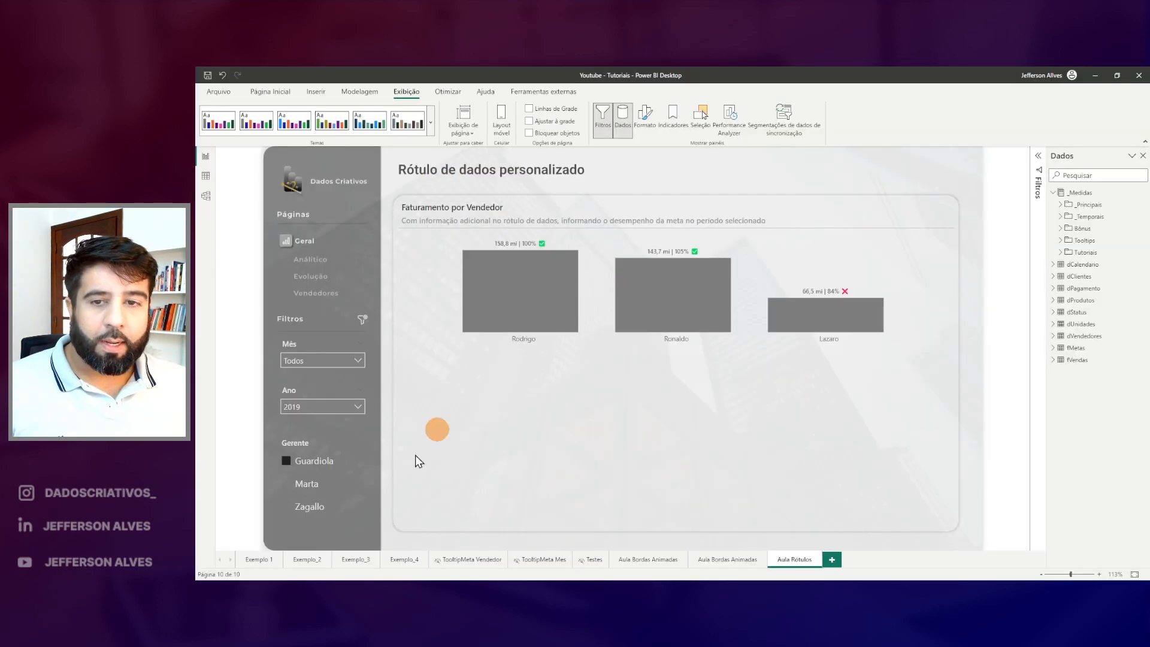
Filter the report by each manager in the Gerente slicer in turn and examine the seller chart's custom data labels
click(306, 488)
click(308, 512)
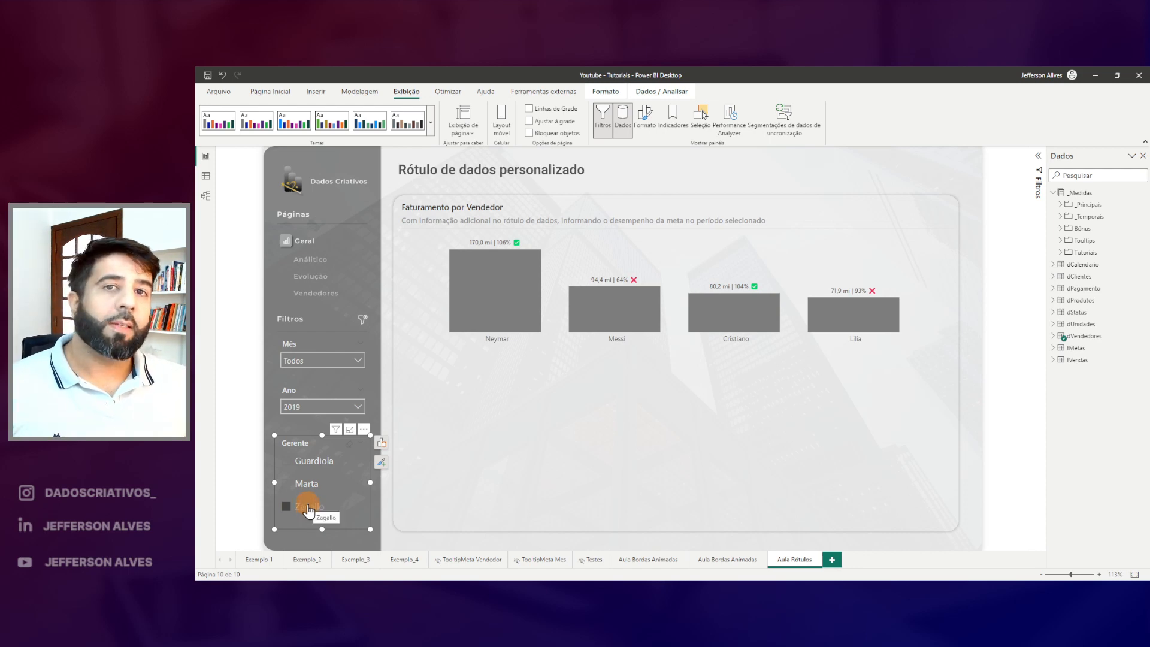
click(306, 488)
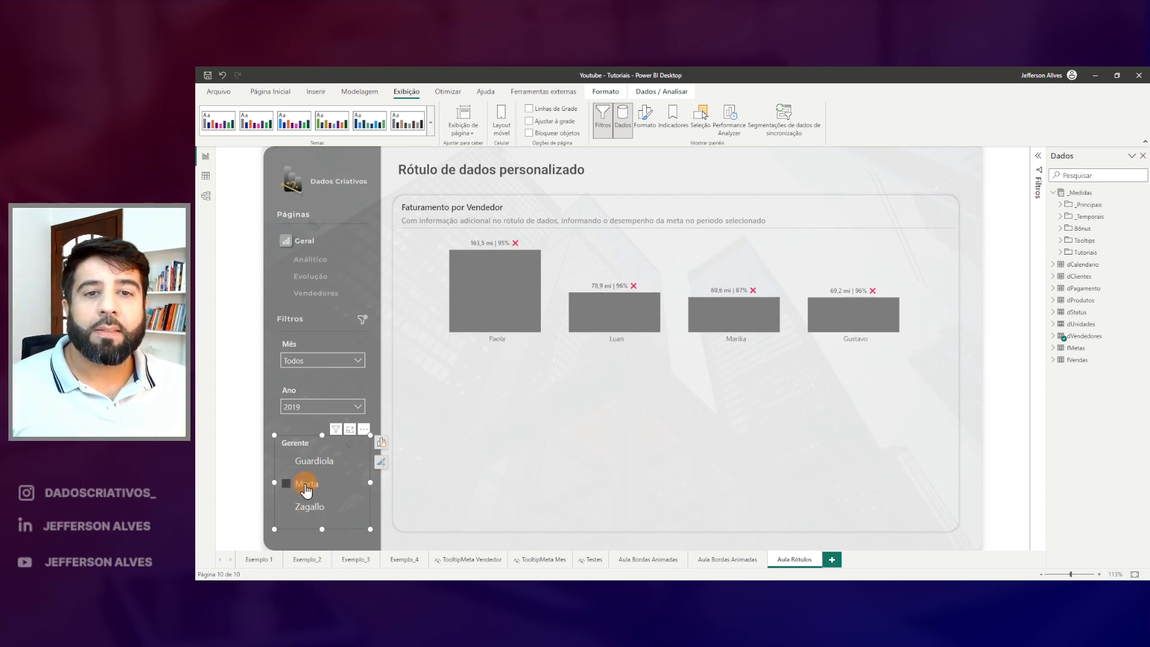
key(ctrl+2)
drag(516, 232, 560, 276)
drag(630, 269, 649, 293)
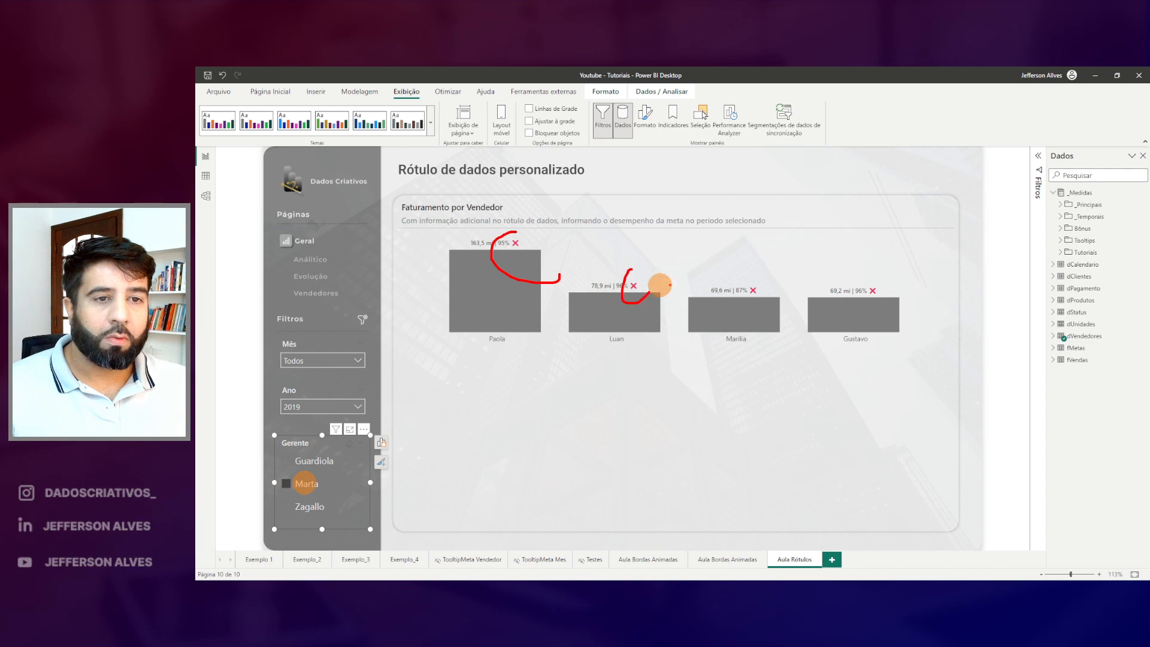
drag(740, 277, 752, 306)
key(Escape)
click(305, 462)
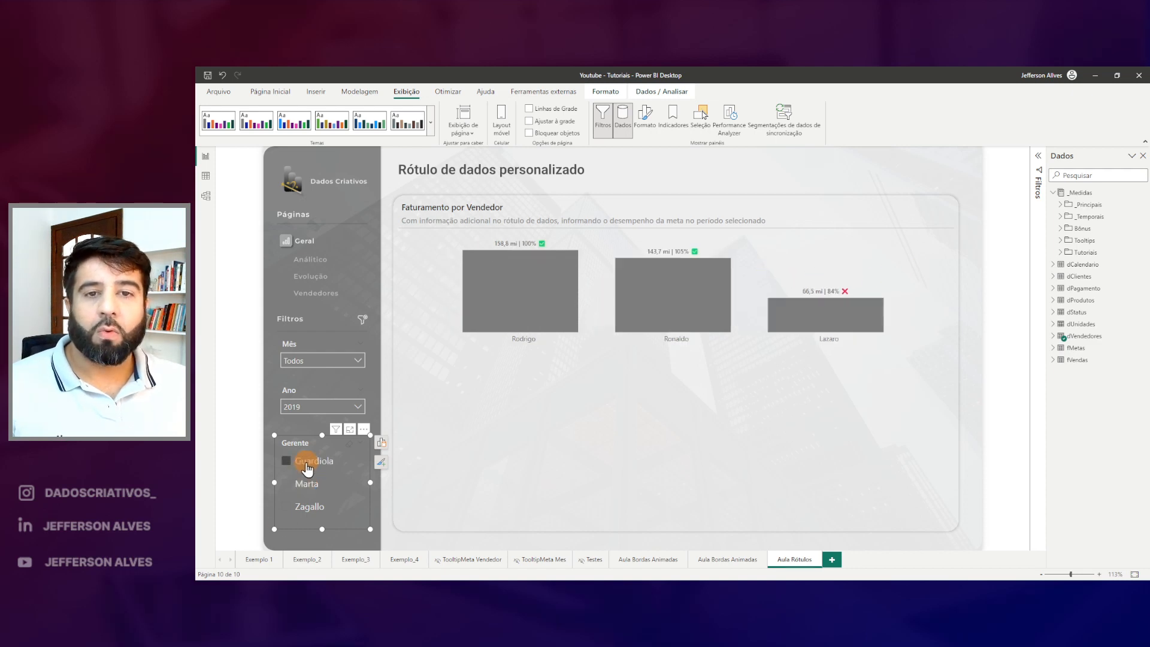
click(561, 429)
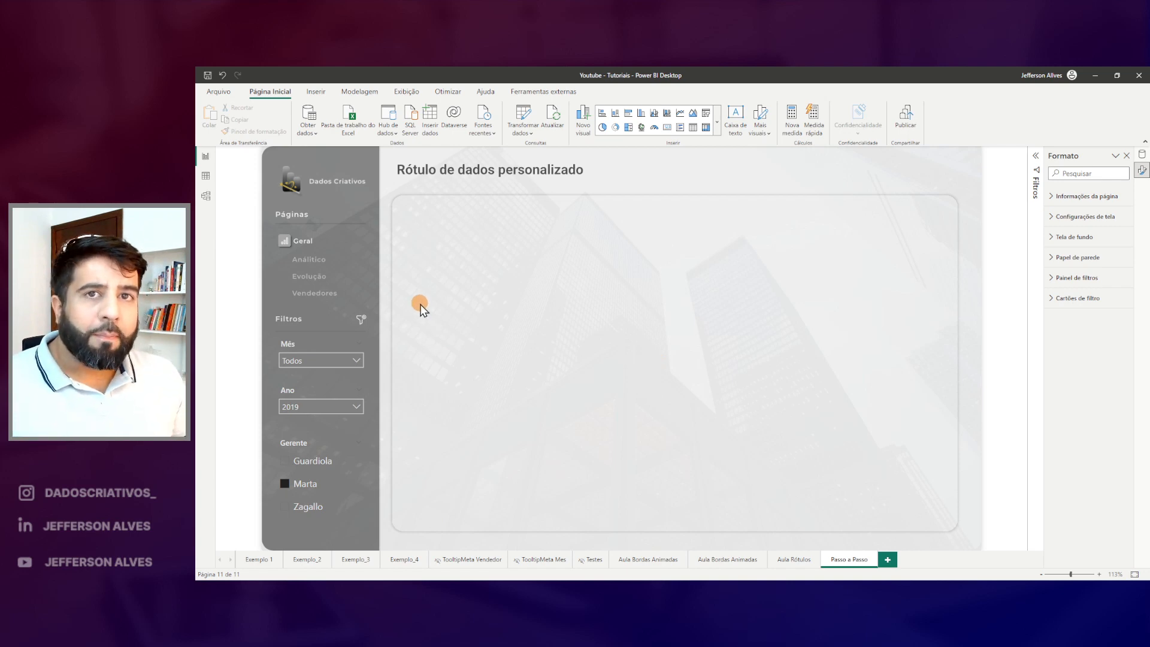
Show the report's data fields, add a new visual to the empty Passo a Passo page and make it a table
click(1142, 156)
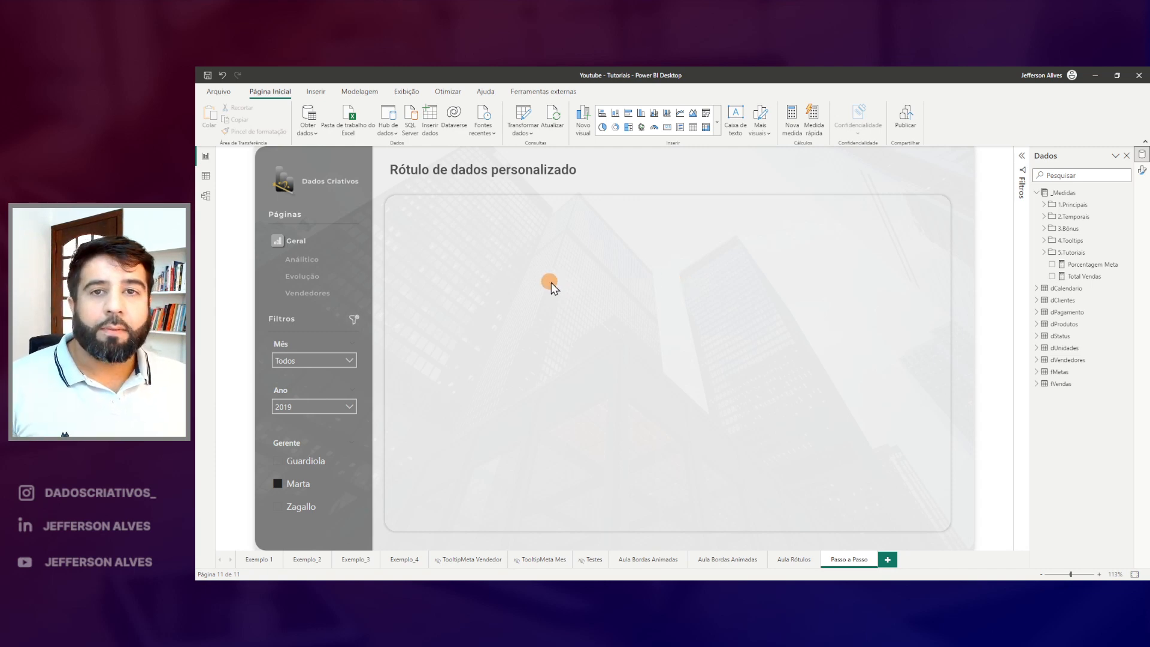
right_click(443, 251)
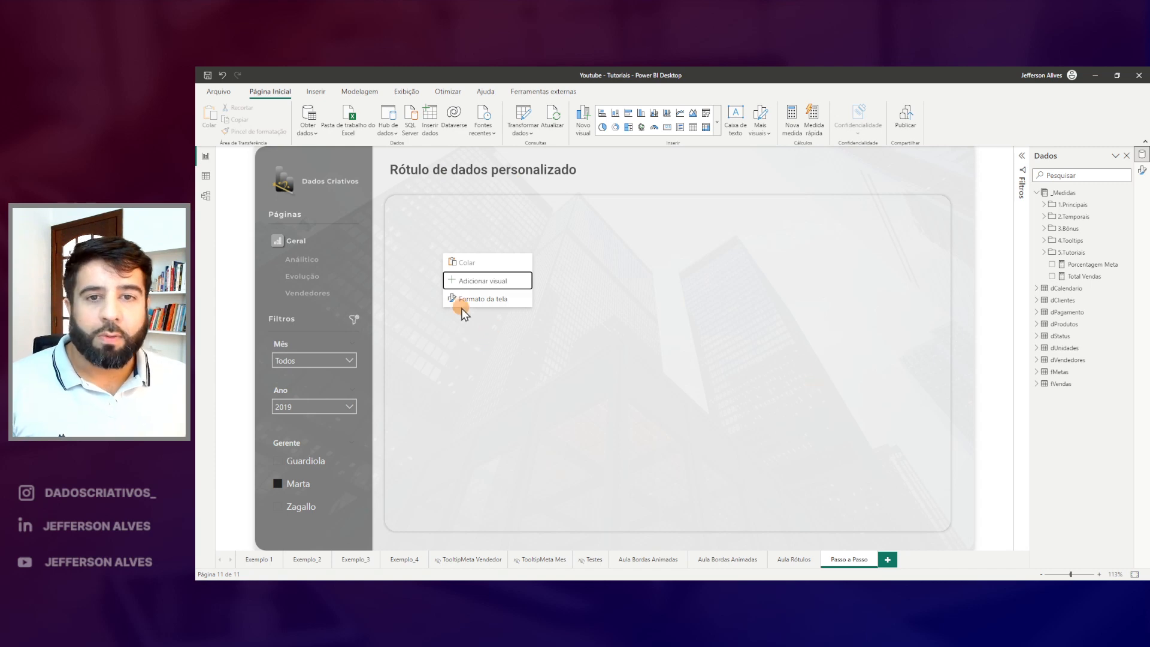
click(456, 281)
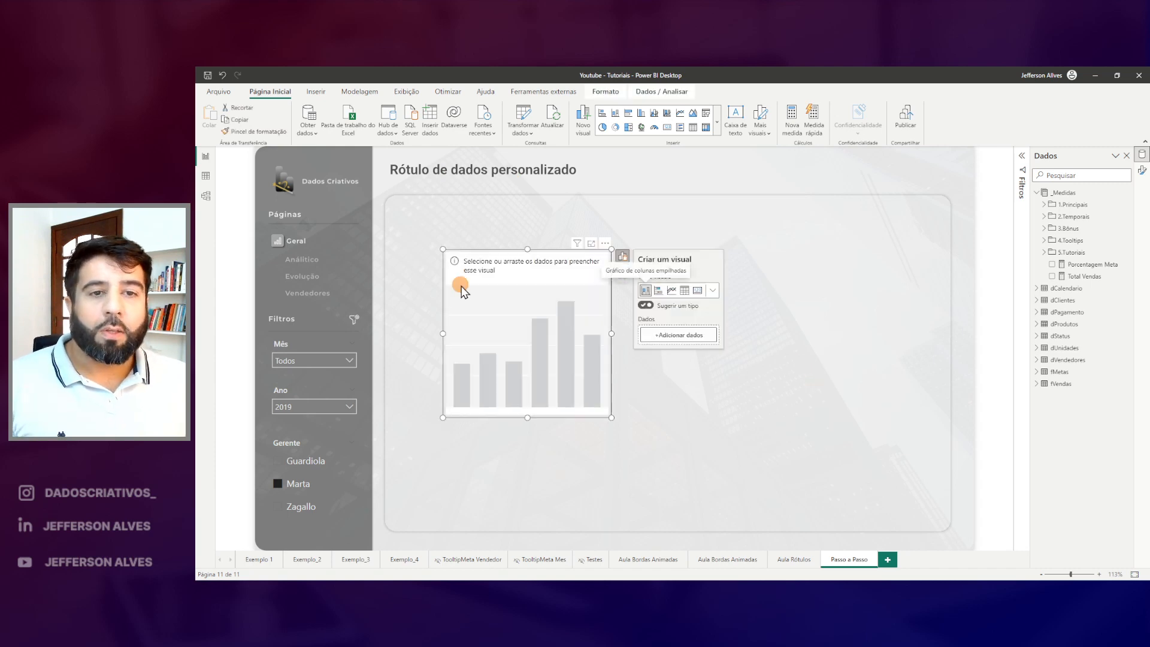
click(688, 293)
Add the Vendedor field from dVendedores as the table's first column
click(669, 346)
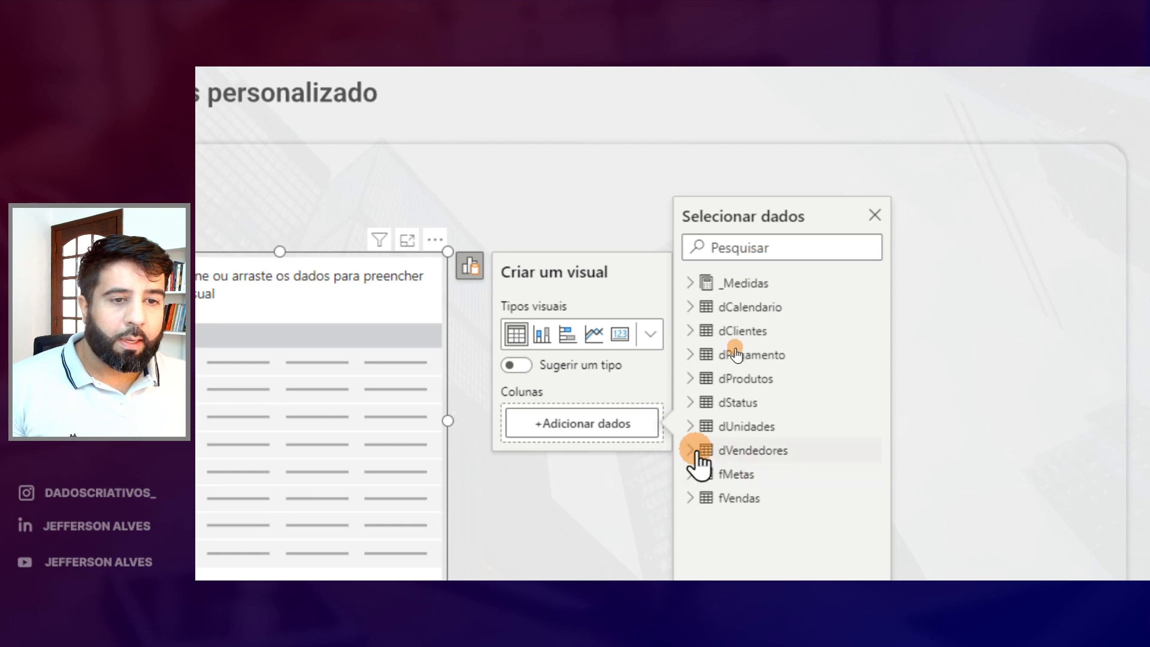
click(691, 450)
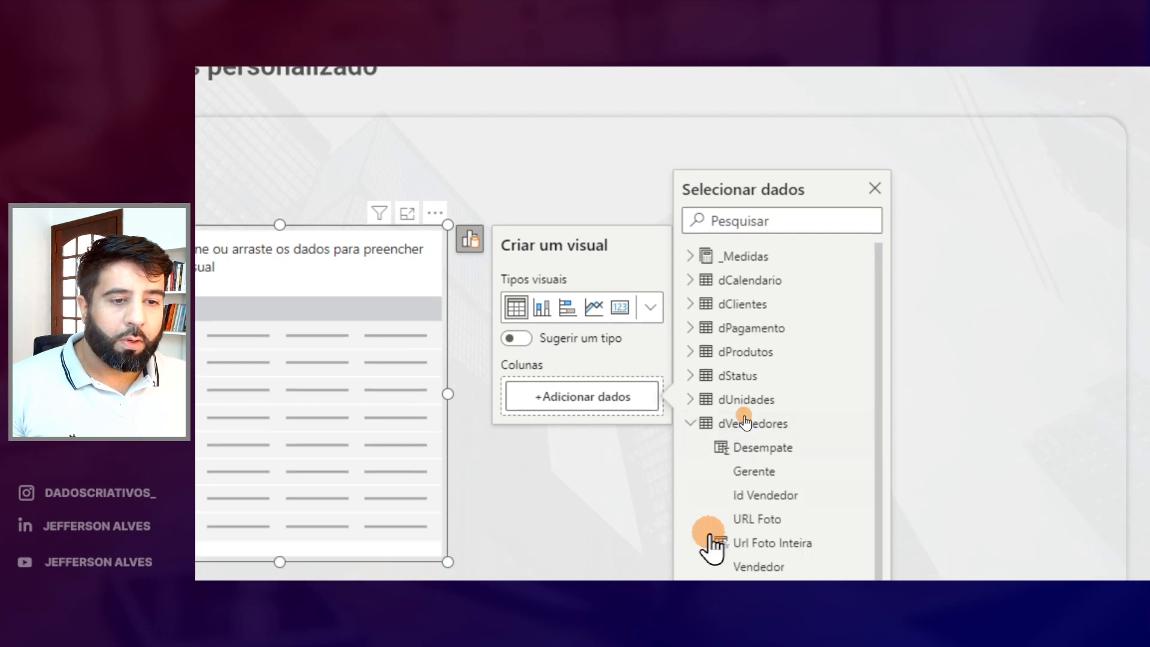
click(743, 480)
Add the Total Vendas and Porcentagem Meta measures from _Medidas as further table columns
click(771, 345)
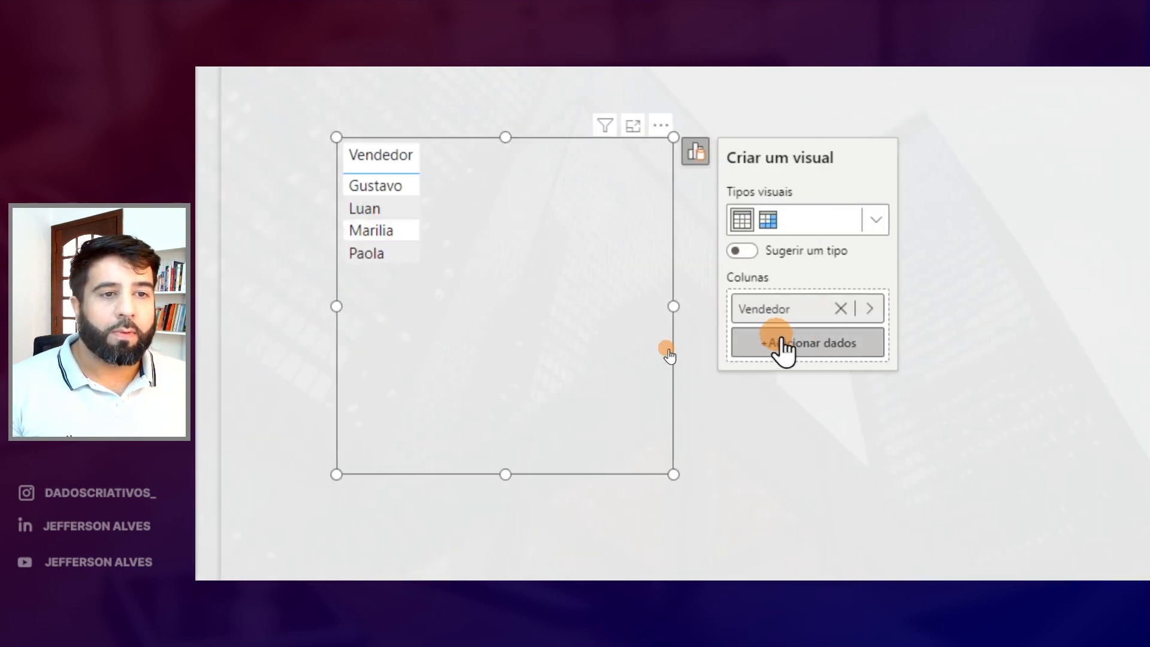
click(917, 203)
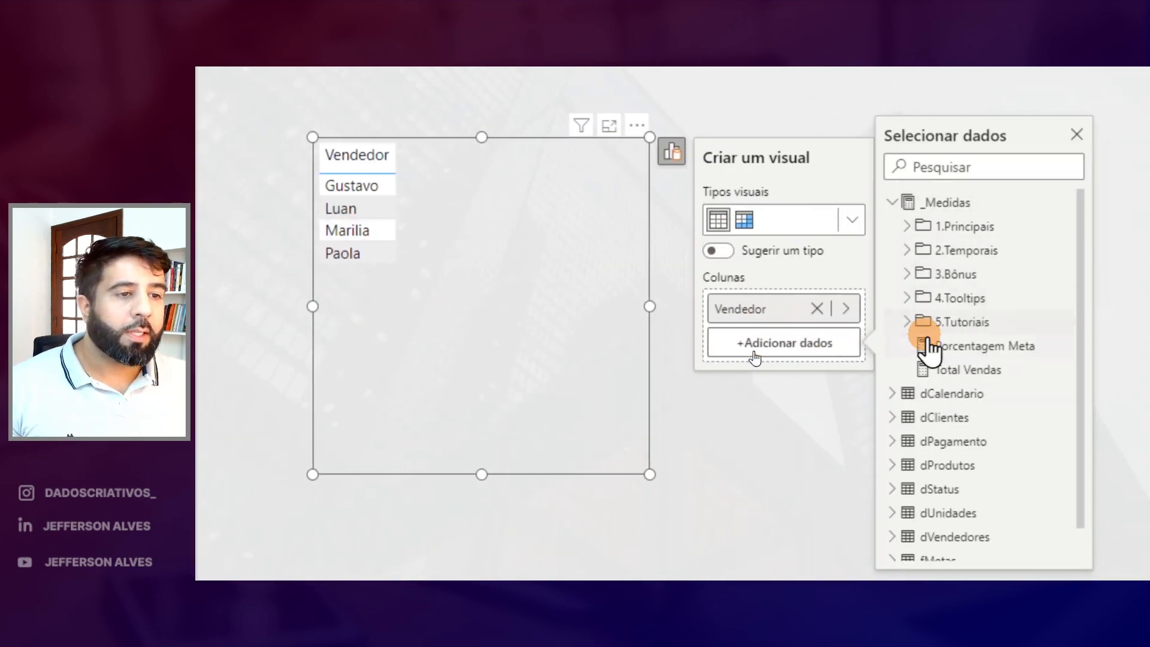
click(955, 370)
click(799, 376)
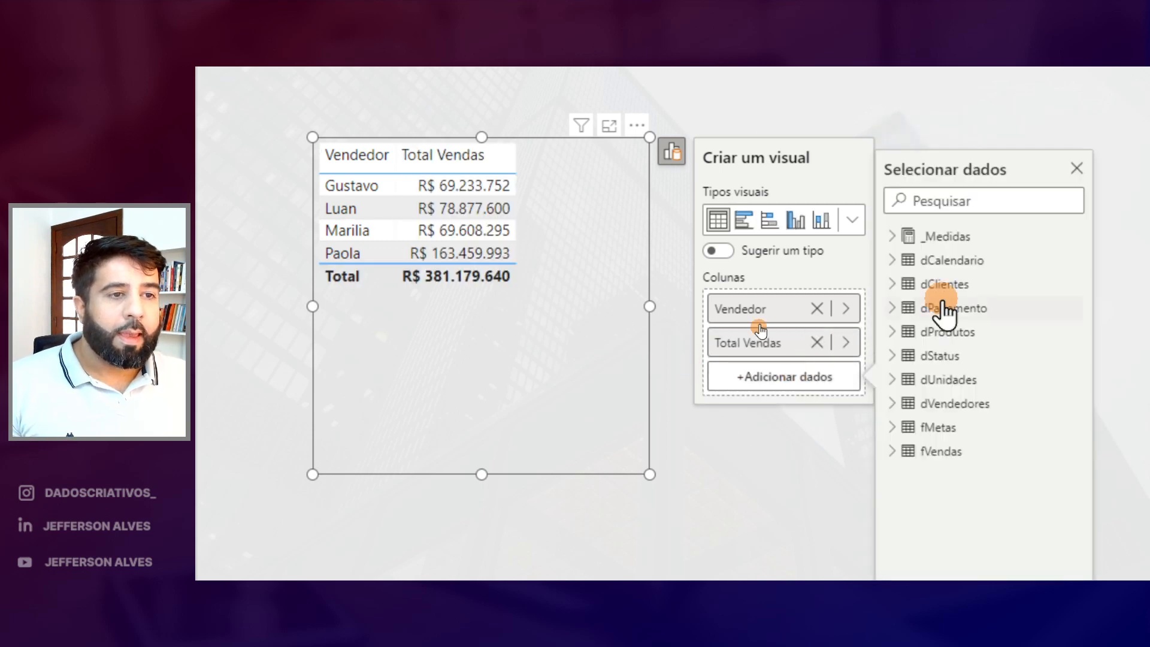
click(890, 237)
click(942, 382)
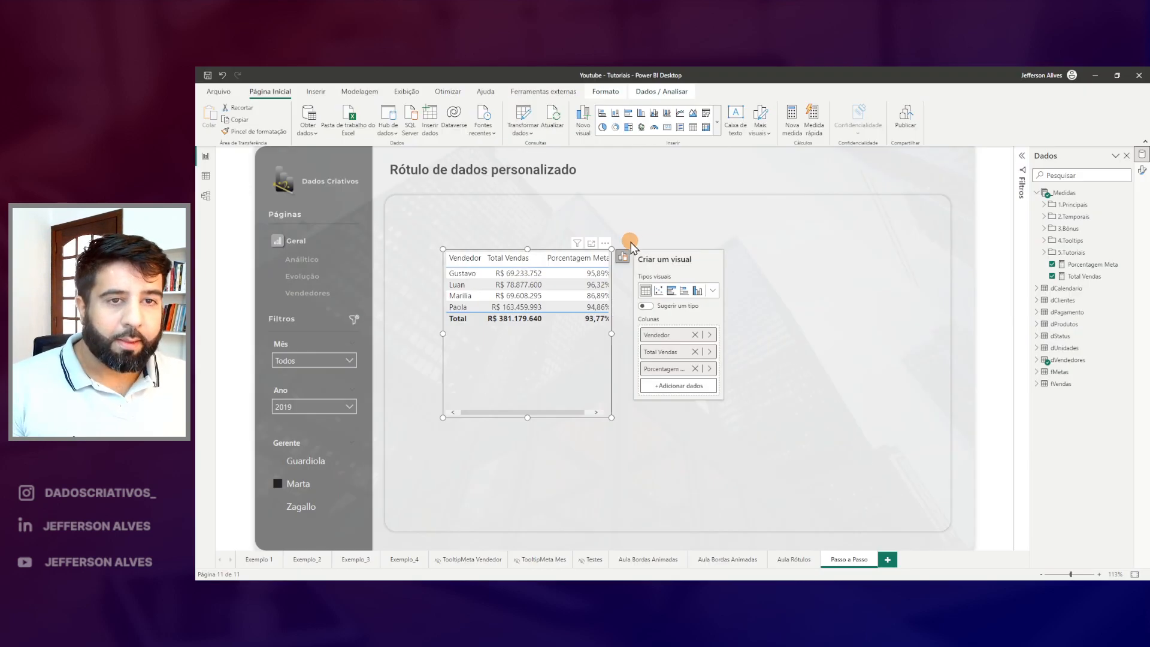
Resize the table to fit its three columns without horizontal scrolling and move it slightly lower on the page
click(685, 120)
drag(610, 393, 631, 349)
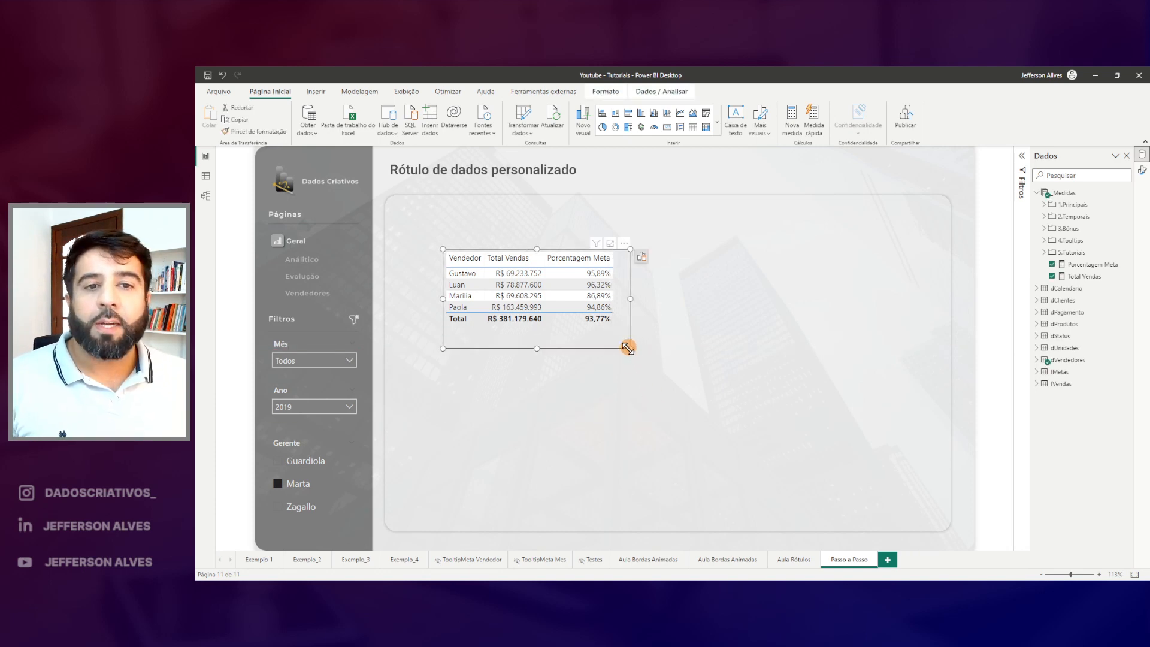
click(570, 360)
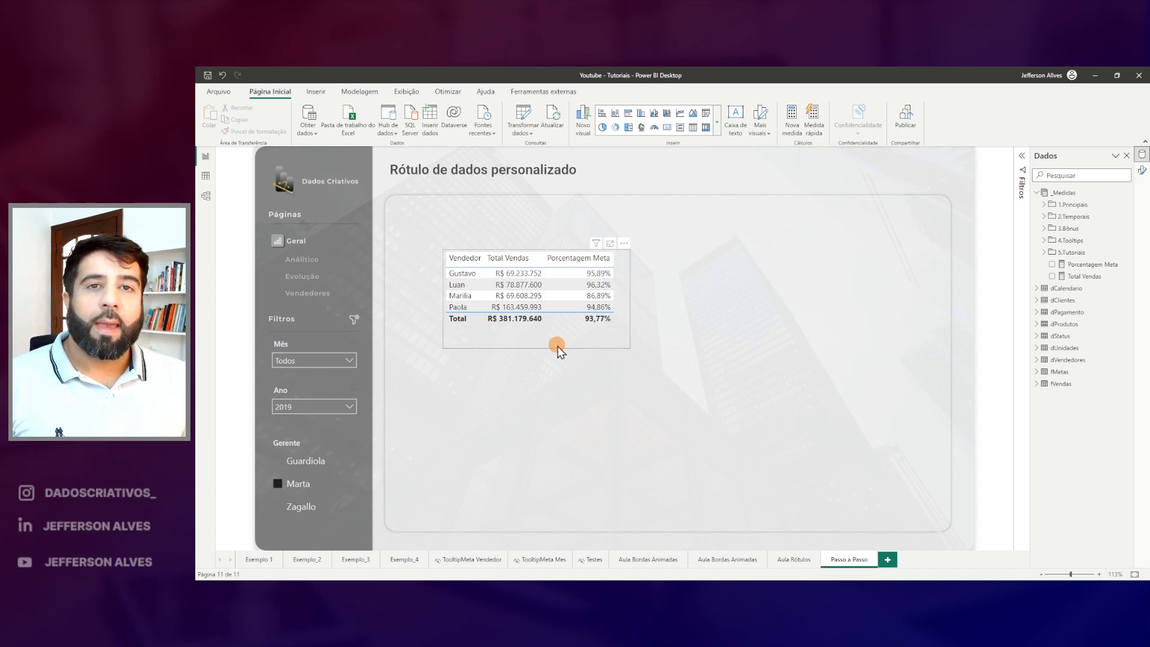
drag(559, 346, 556, 384)
key(ctrl+2)
mouse_move(431, 269)
mouse_down()
mouse_move(516, 361)
mouse_move(667, 426)
mouse_up()
key(Escape)
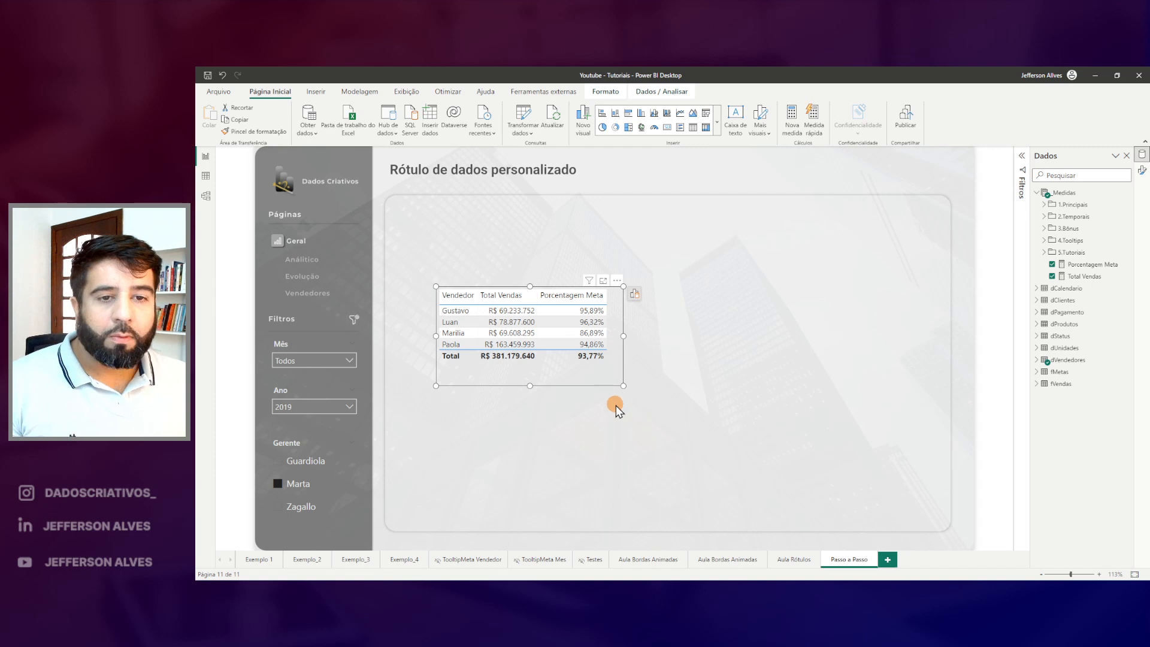
Duplicate the table below the original and turn the enlarged copy into a clustered column chart
drag(569, 386, 577, 489)
drag(617, 401, 837, 370)
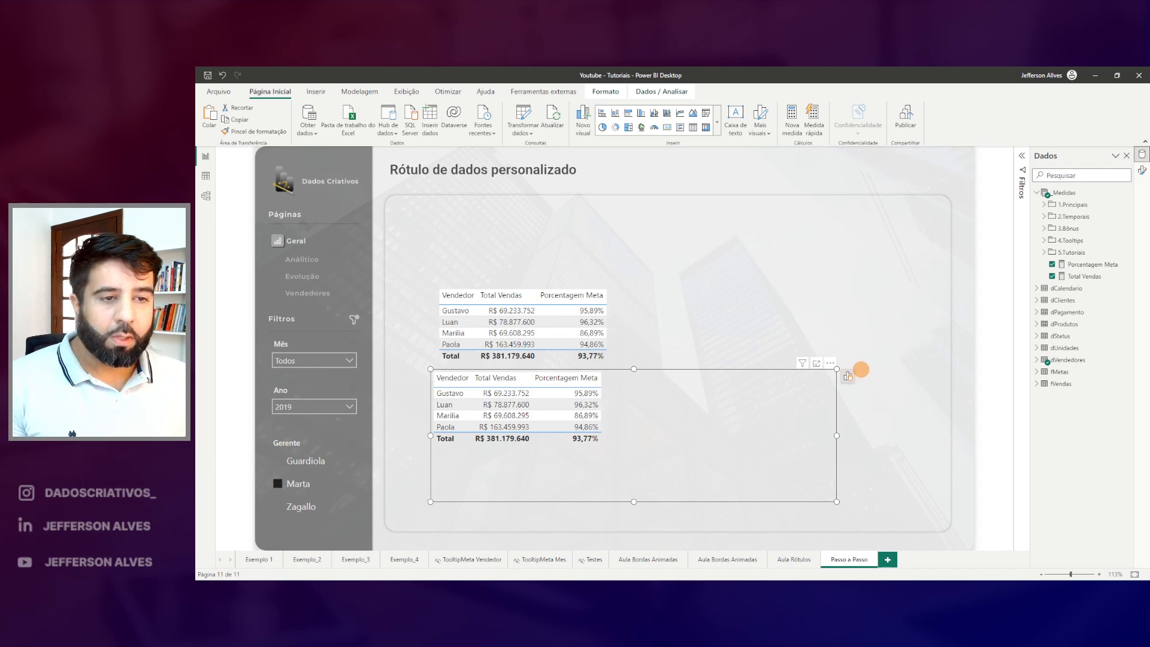
drag(856, 361, 858, 364)
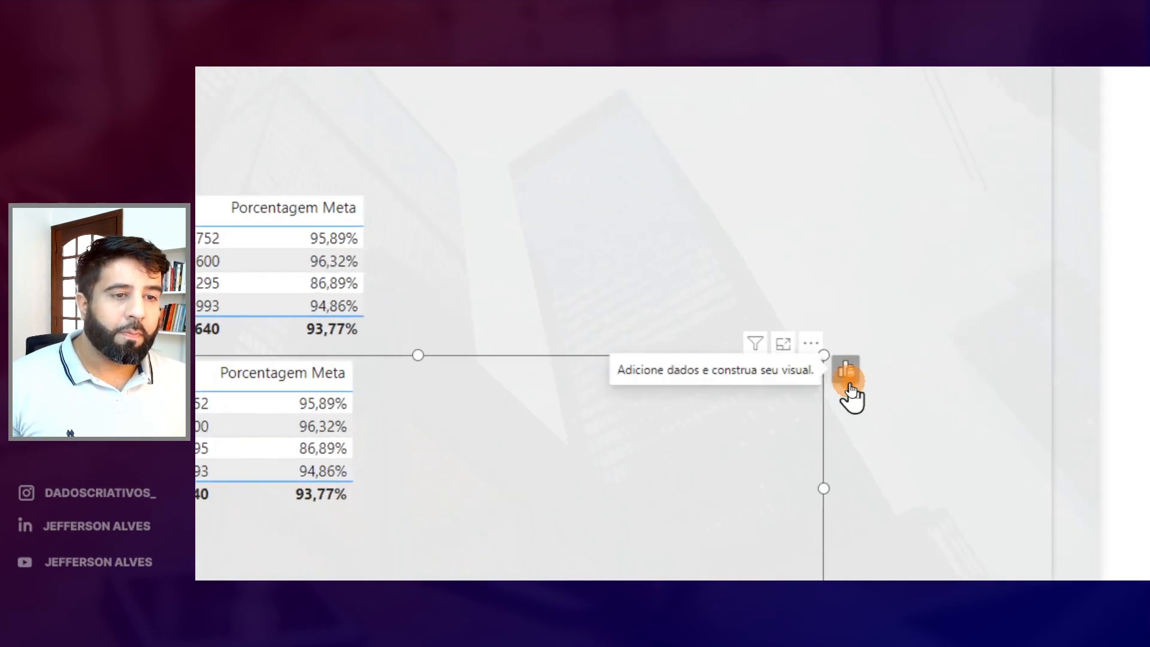
click(849, 379)
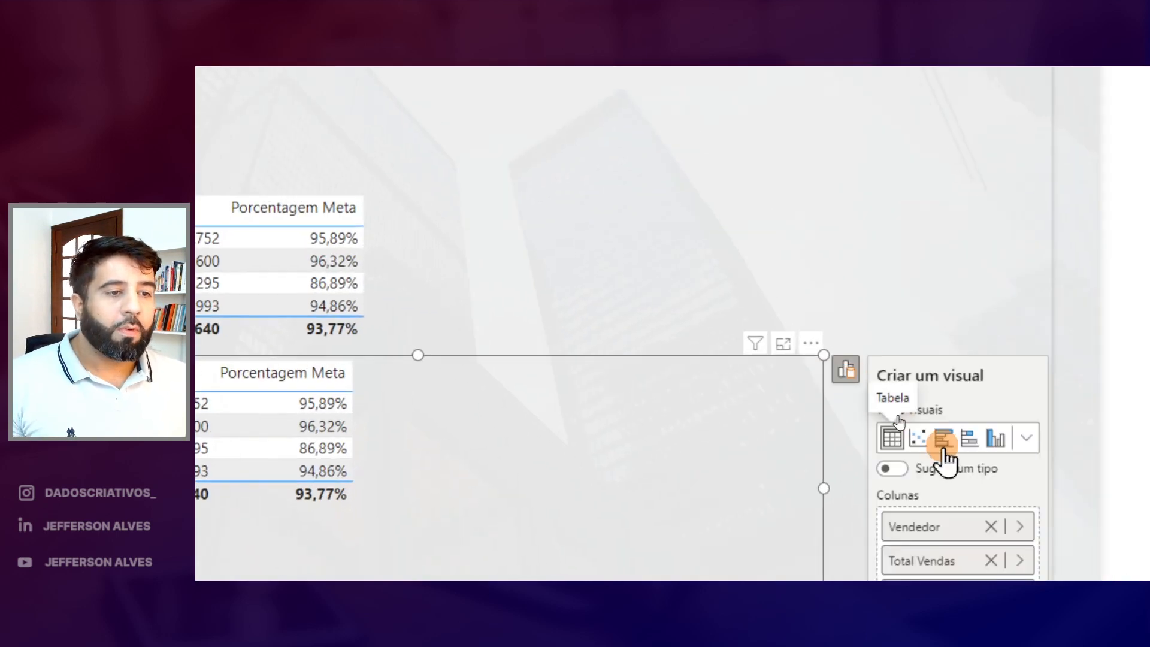
click(992, 443)
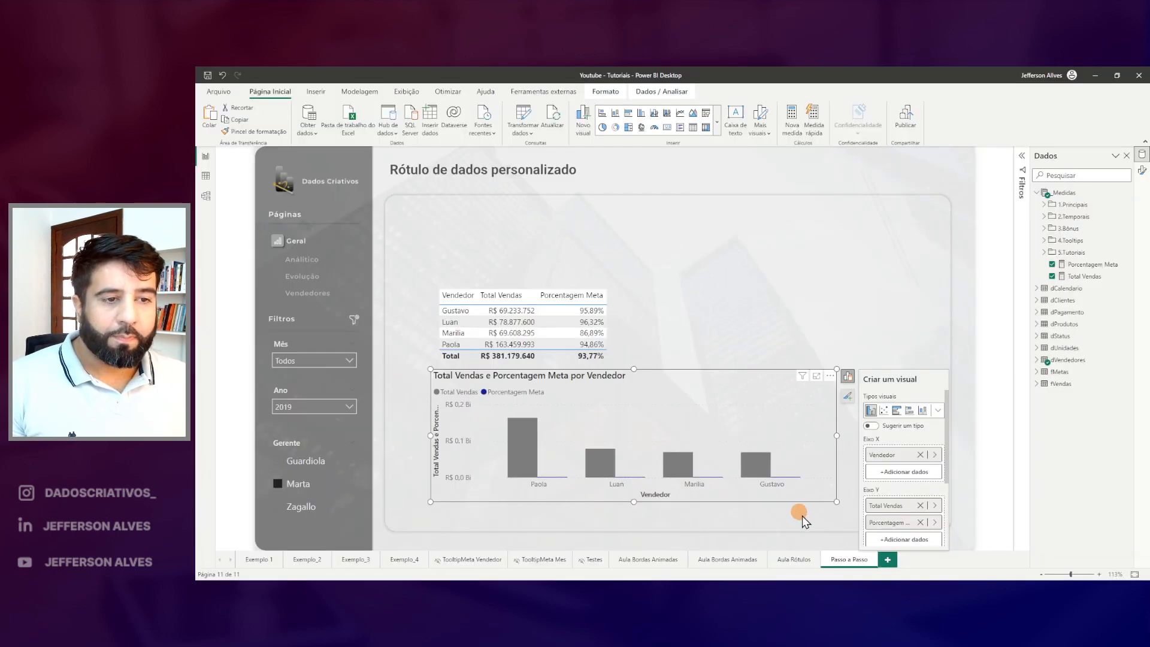
Enlarge the clustered column chart across the lower part of the page and move the table up, clear of it
drag(837, 503, 913, 524)
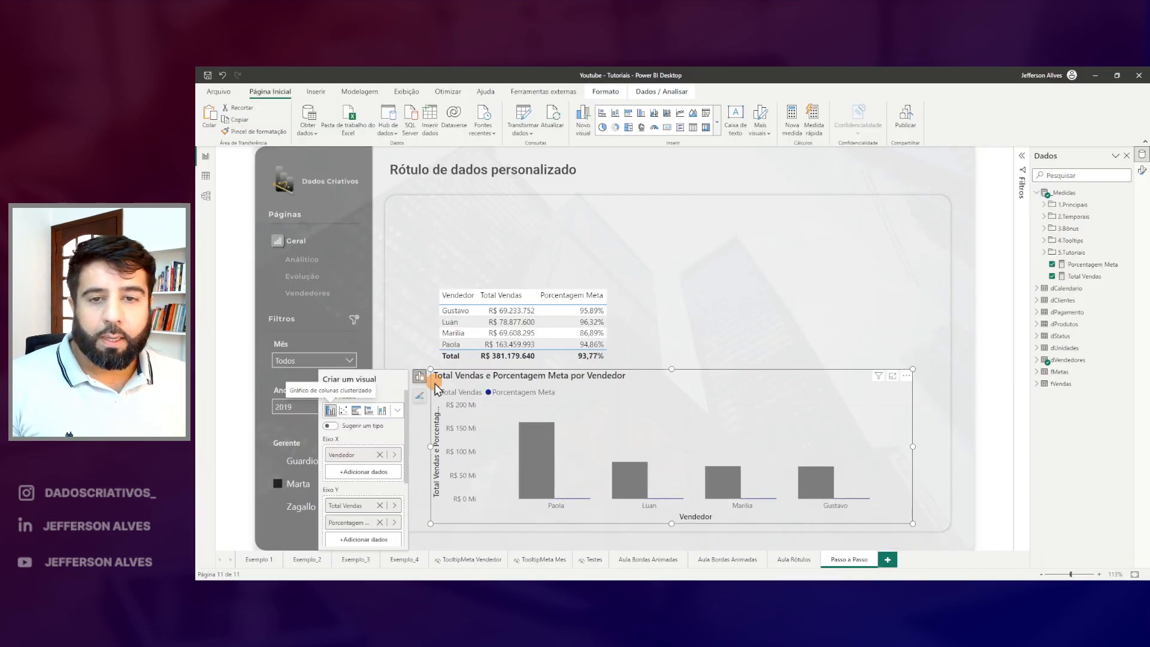
drag(430, 368, 401, 369)
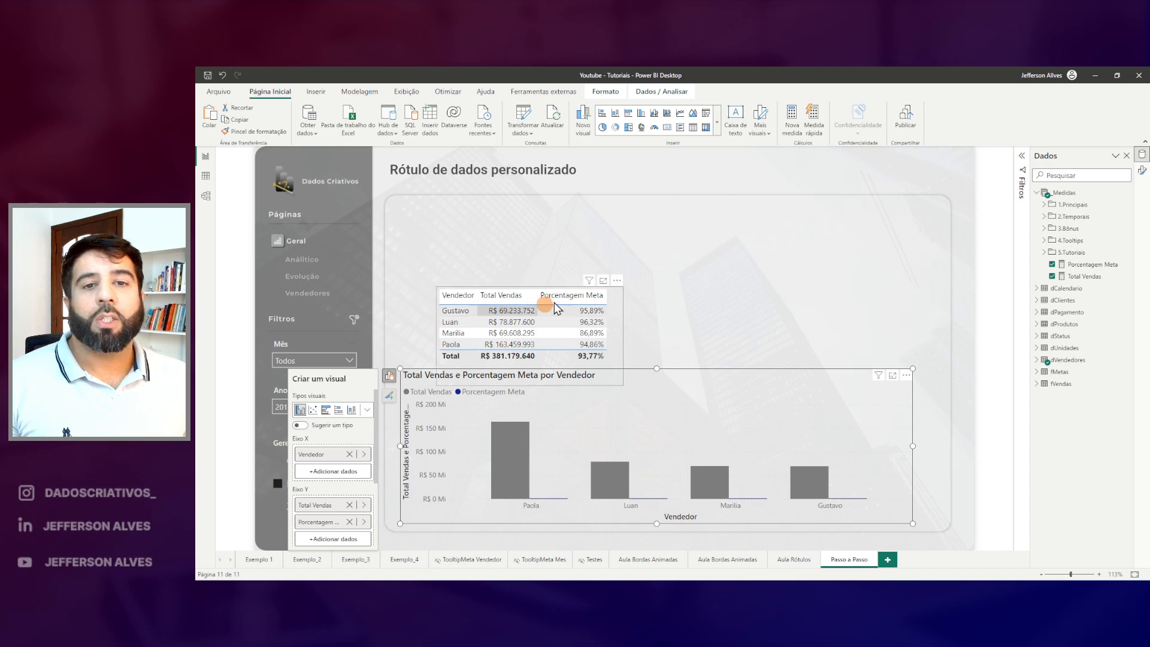
drag(624, 314, 593, 264)
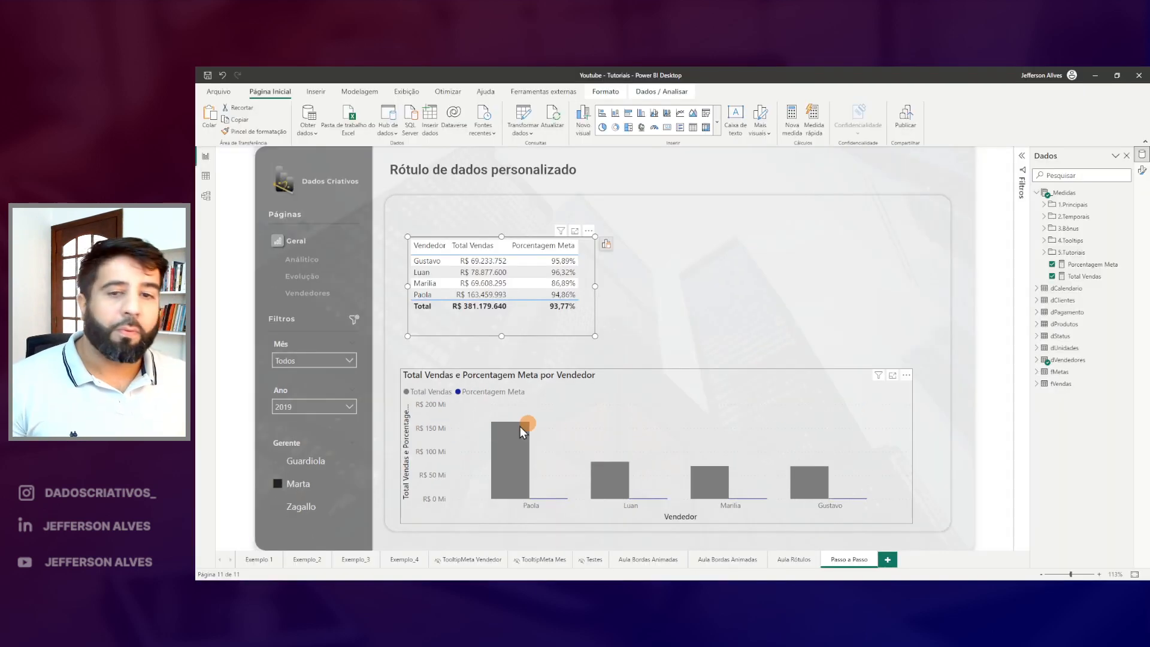
Remove the Porcentagem Meta measure from the column chart's Y axis
click(606, 375)
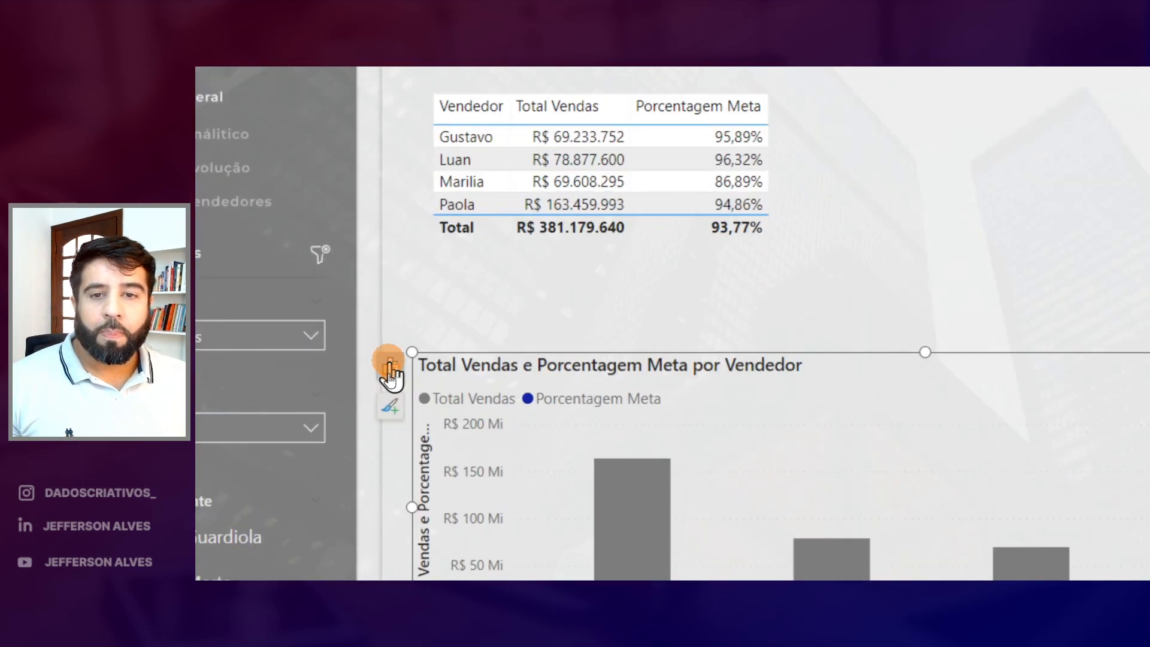
click(390, 375)
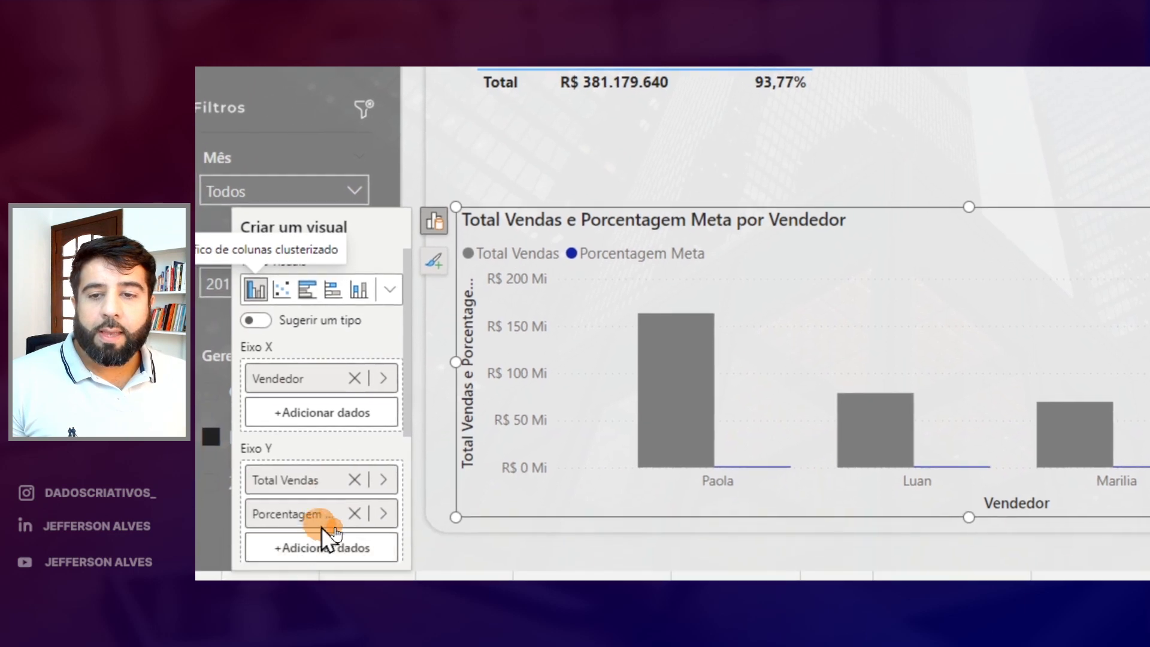
click(354, 513)
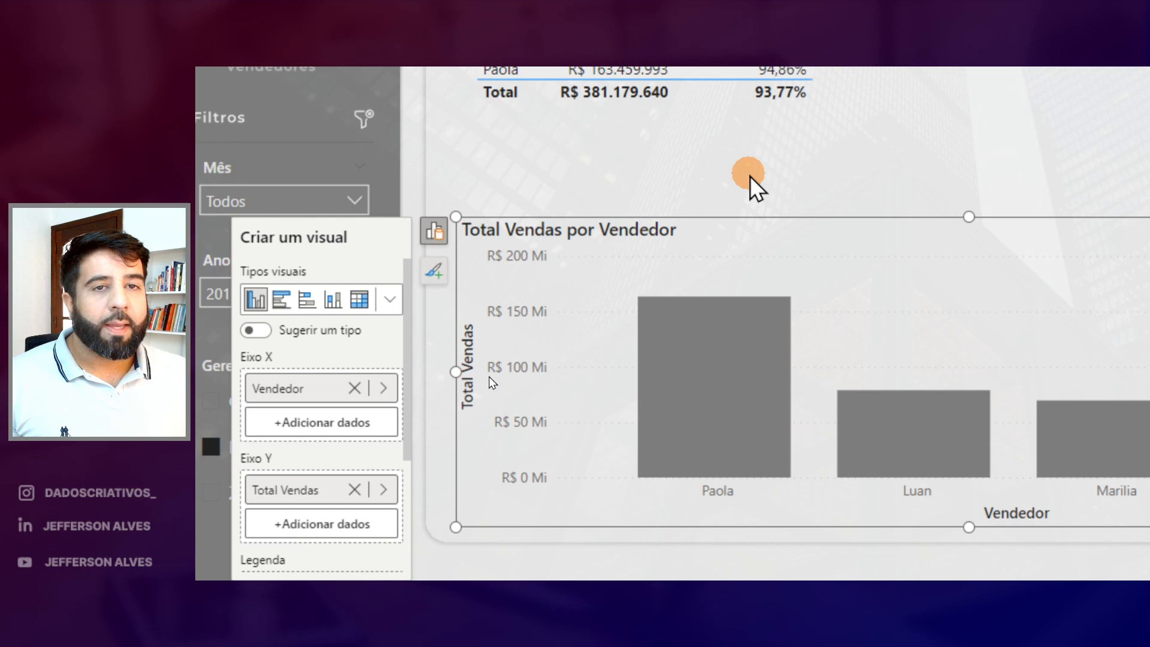
drag(664, 284, 738, 285)
drag(792, 399, 814, 461)
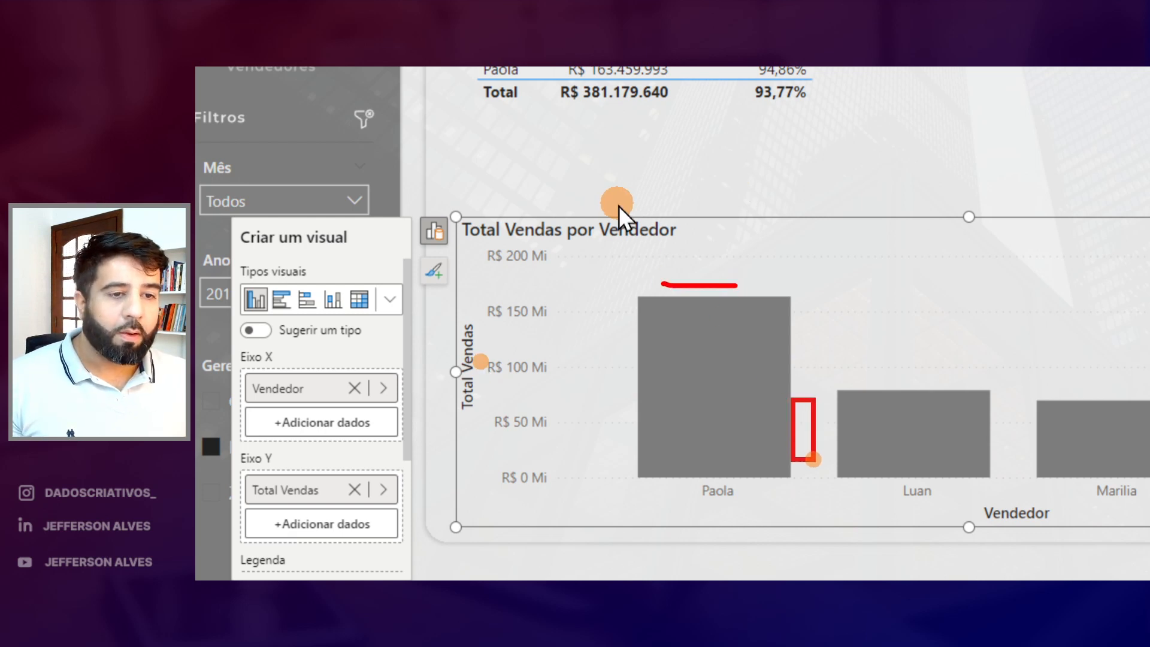
key(Escape)
click(828, 158)
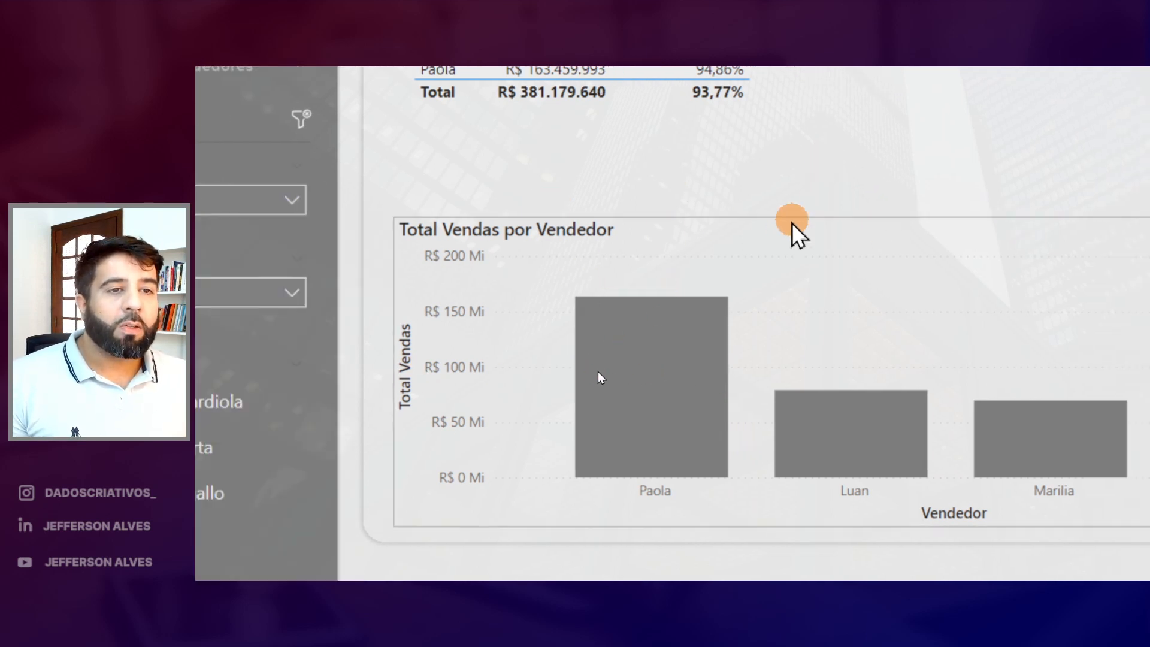
key(ctrl+4)
Put the column chart into format mode and select its Total Vendas axis title
click(621, 379)
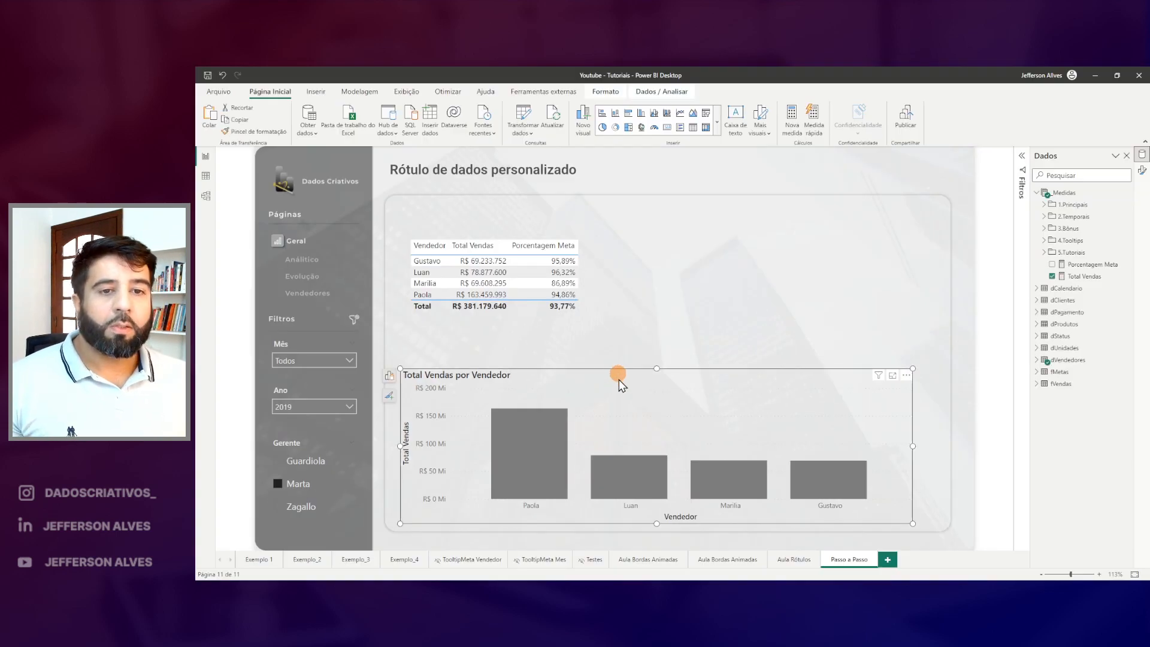
right_click(624, 386)
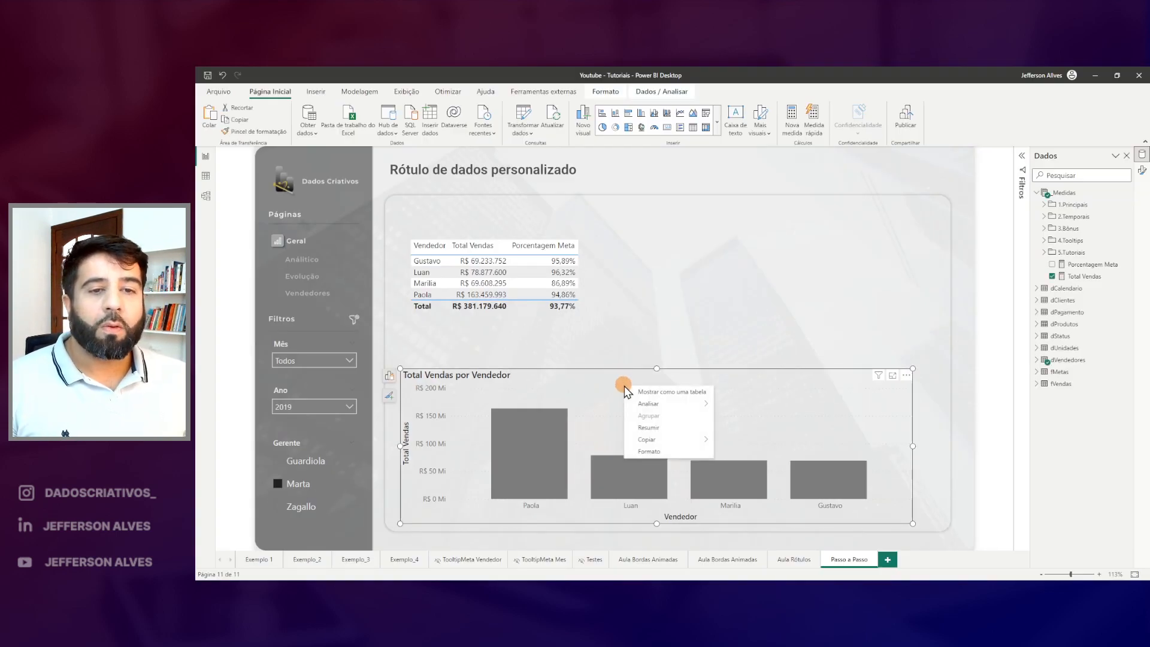
click(657, 456)
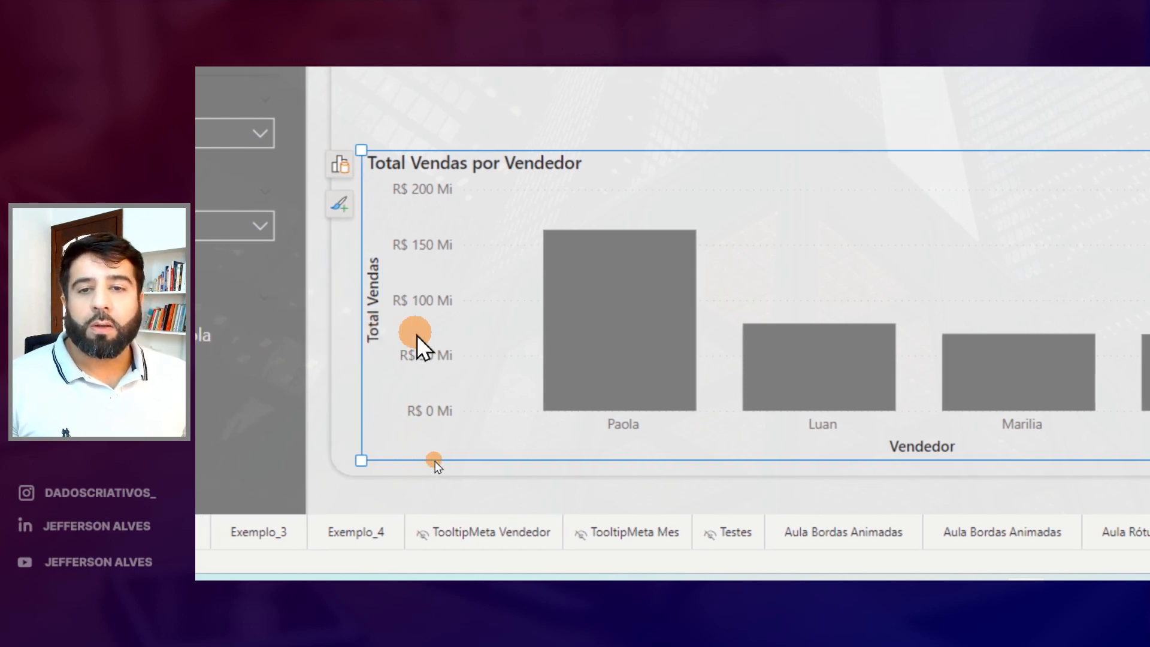
click(378, 311)
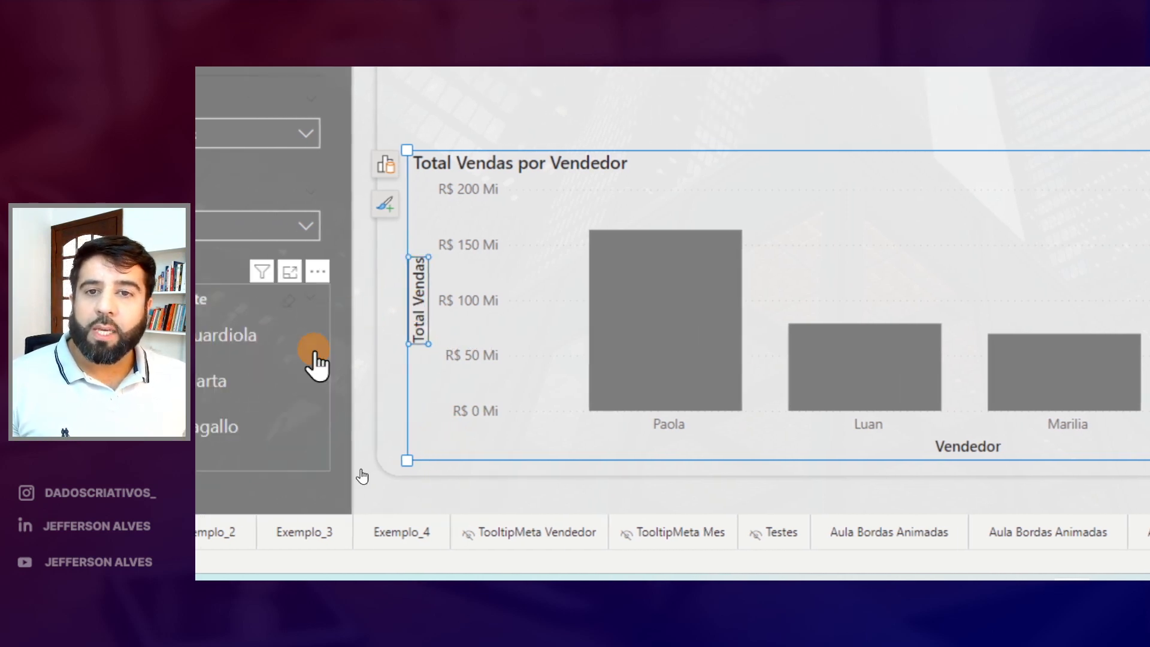
click(444, 304)
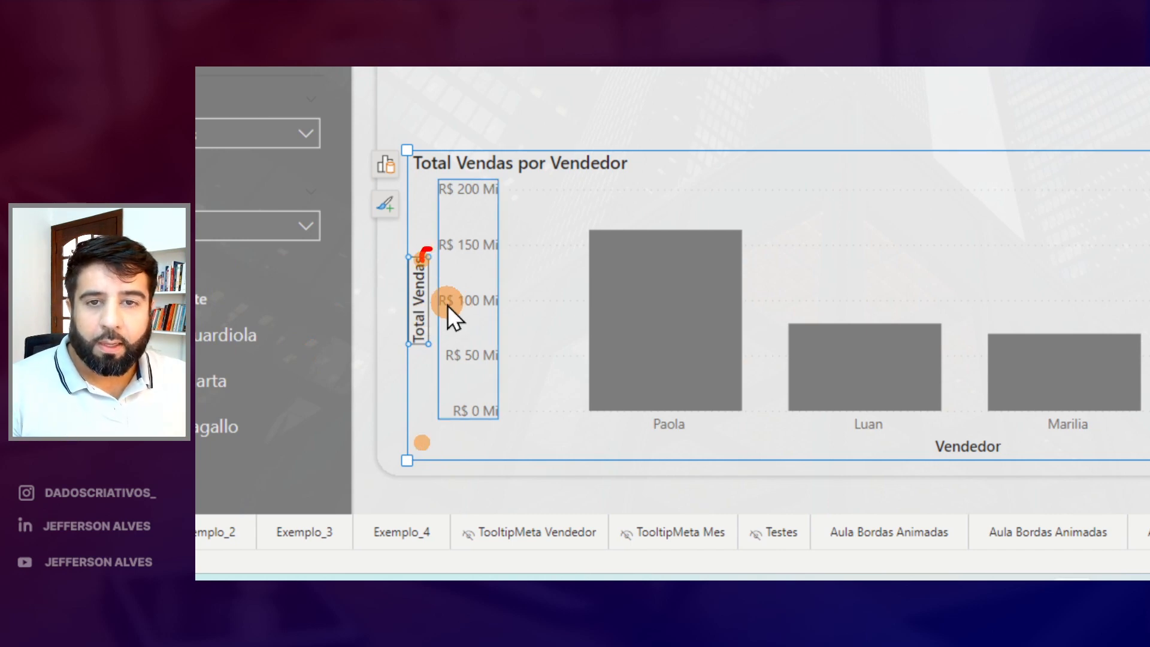
click(555, 204)
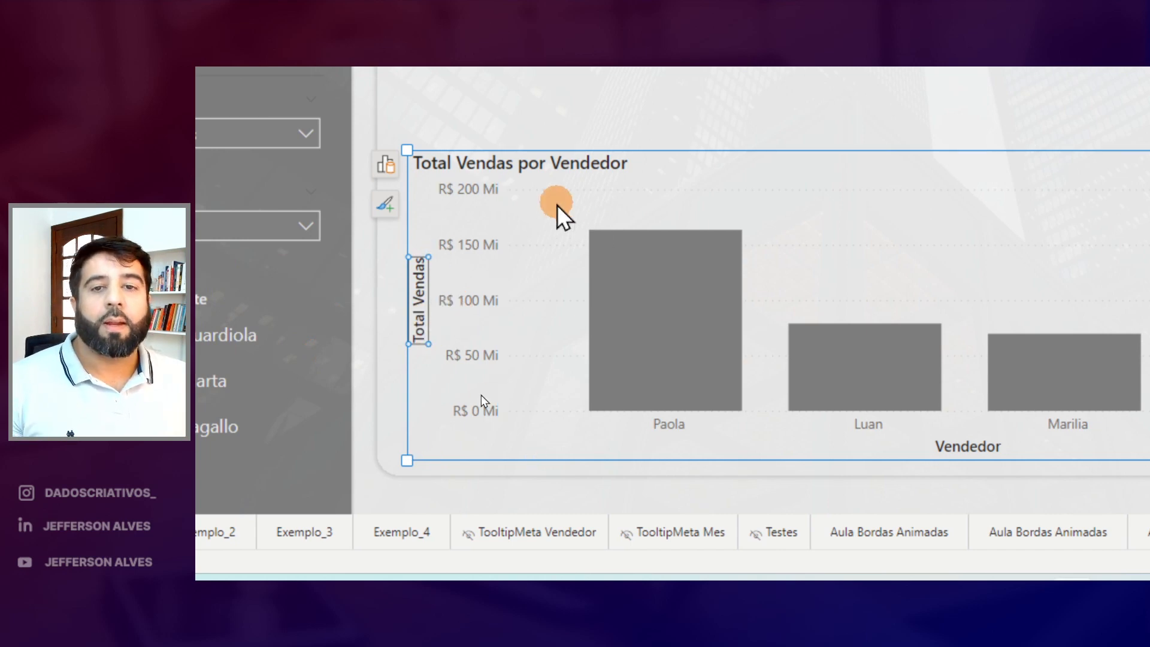
double_click(419, 285)
click(387, 270)
click(426, 292)
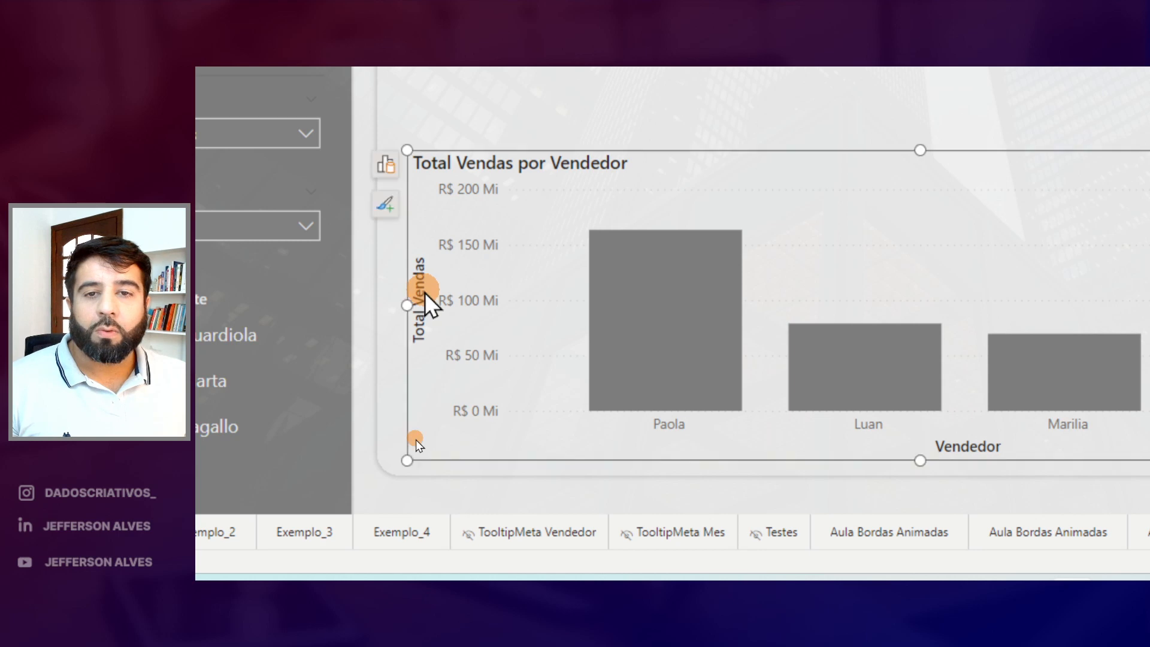
right_click(466, 273)
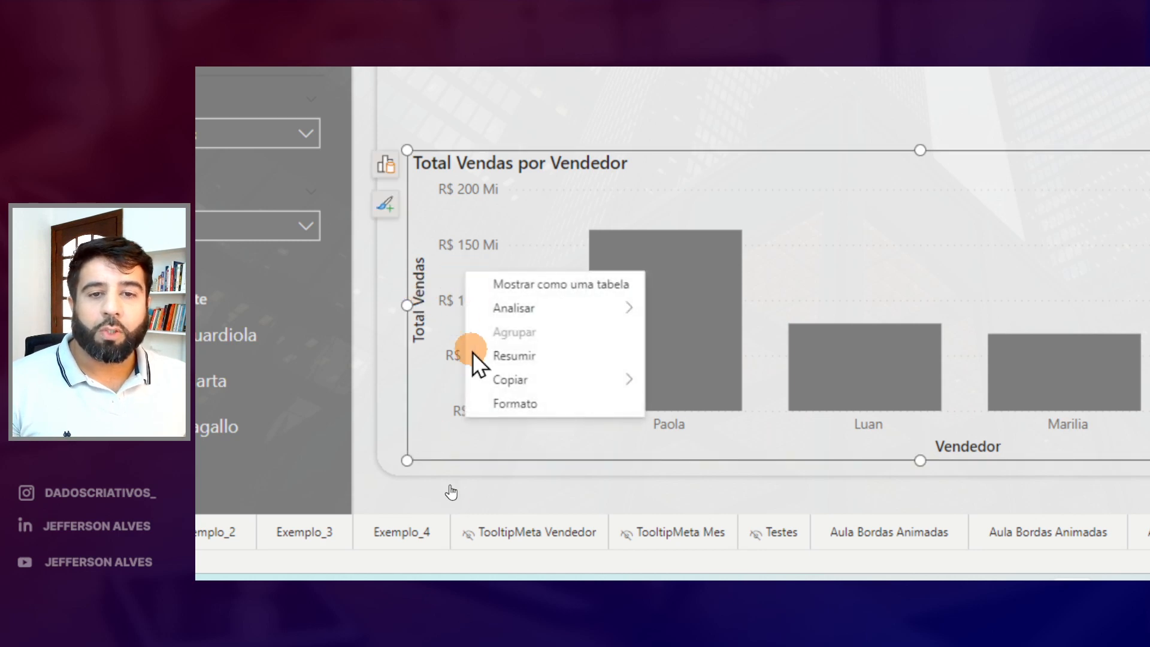
Delete the Y axis title, the Y axis values and the Vendedor X axis title from the column chart
click(421, 299)
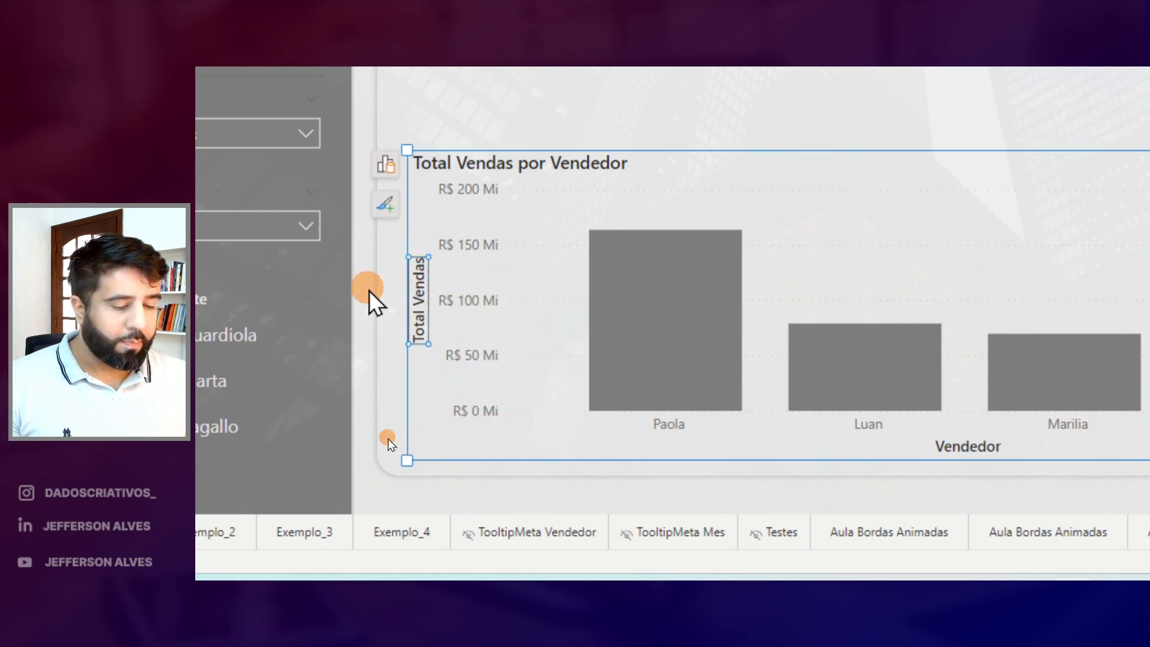
key(Delete)
click(429, 394)
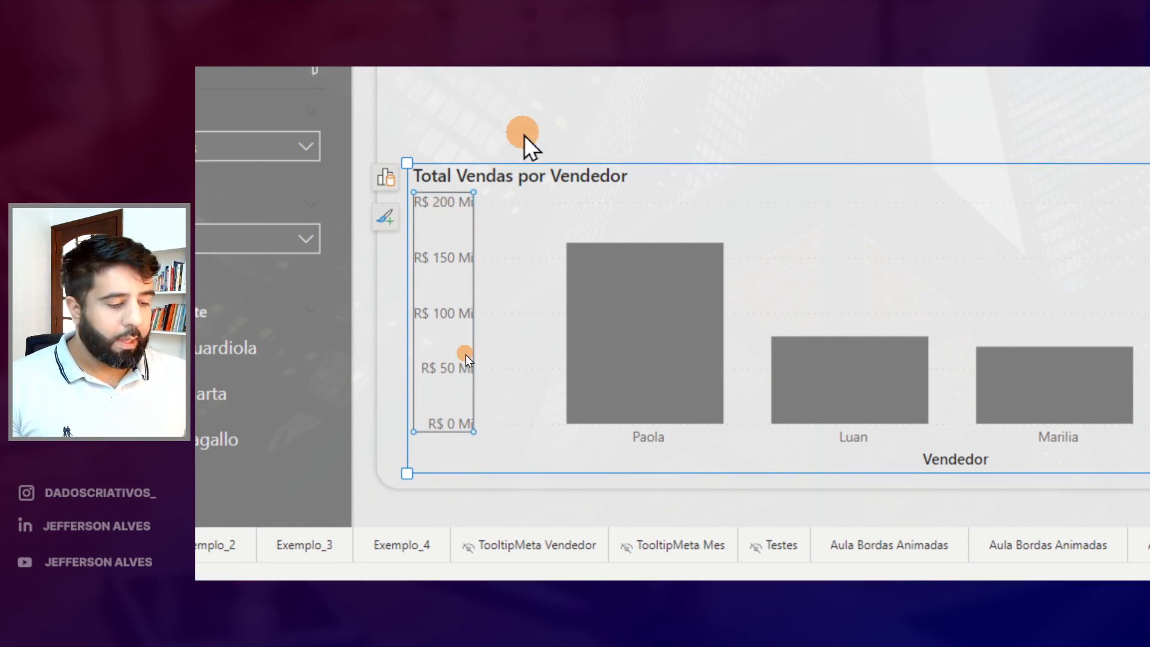
key(Delete)
click(933, 462)
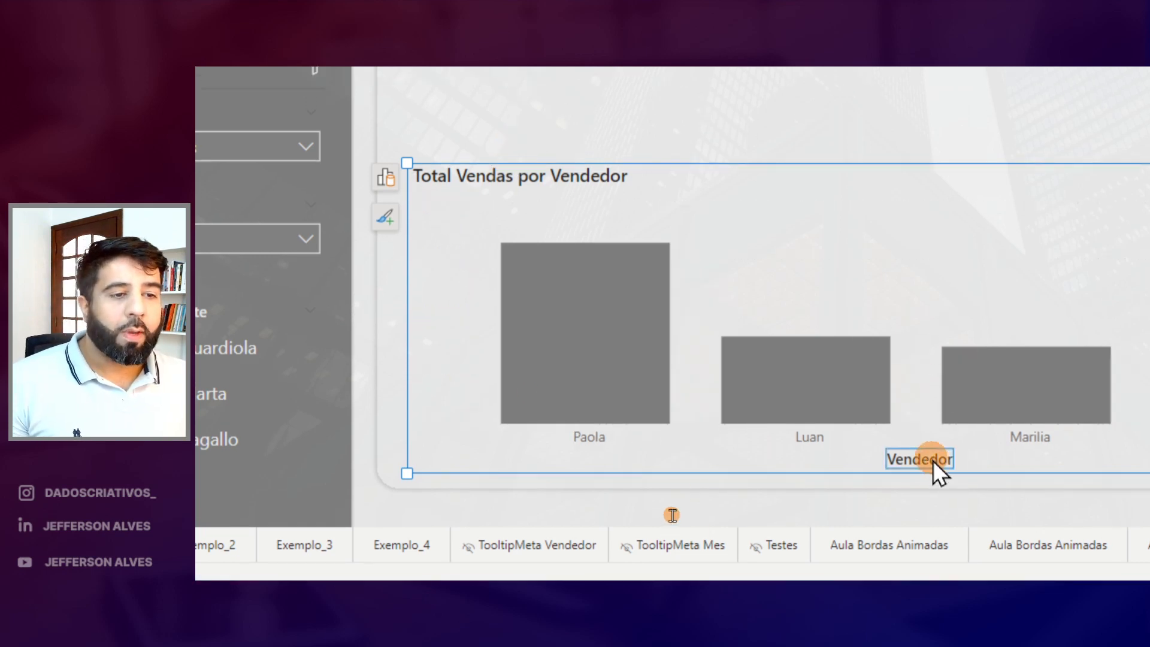
key(Delete)
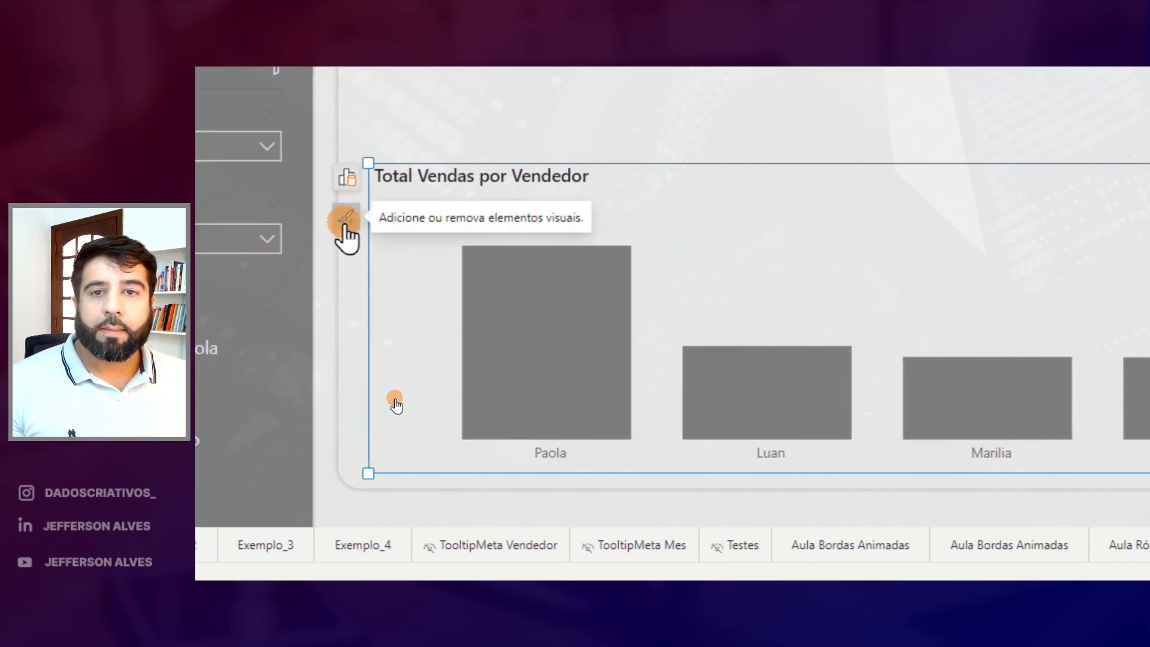
Turn on data labels for the column chart and reduce their font size to 8
click(347, 219)
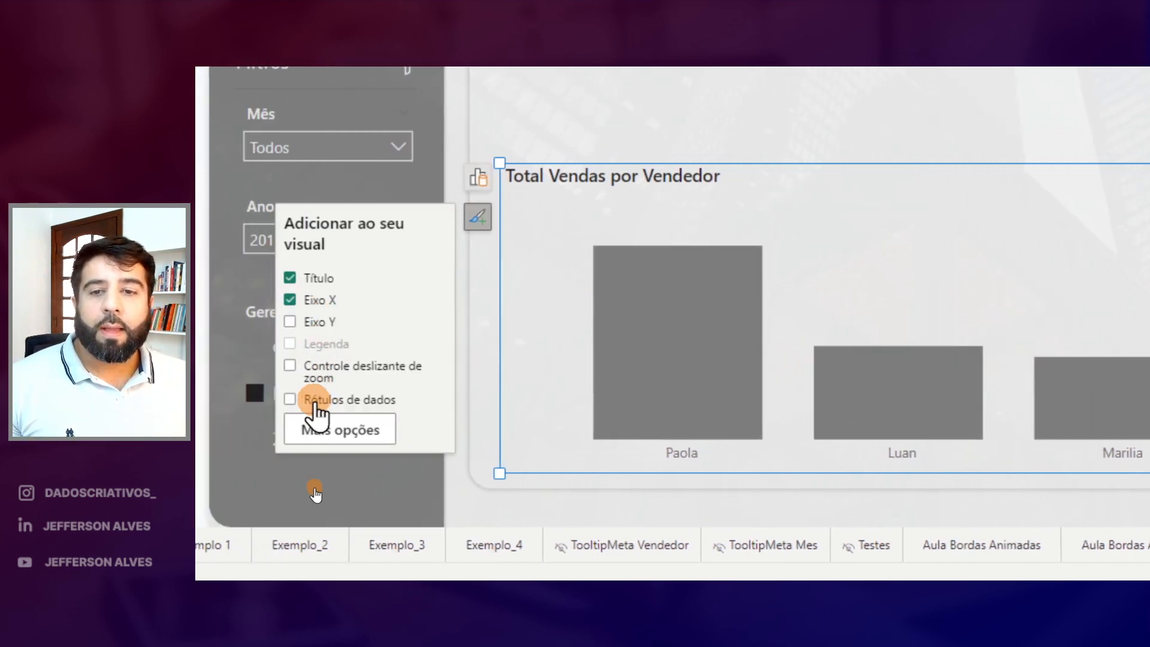
click(315, 402)
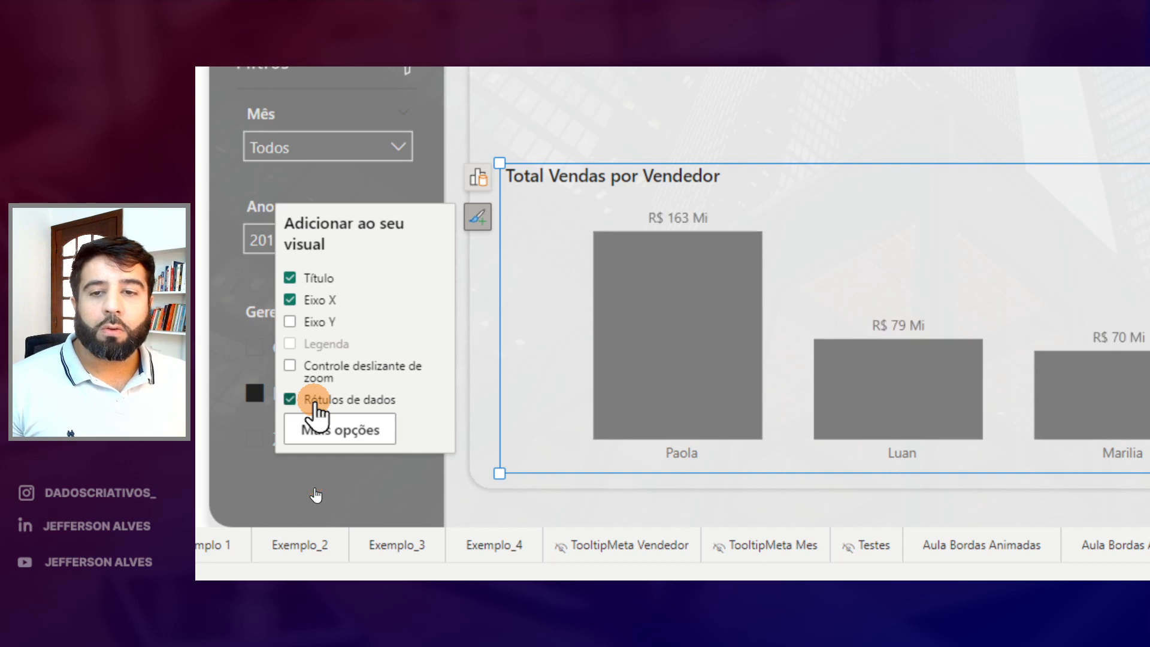
click(687, 217)
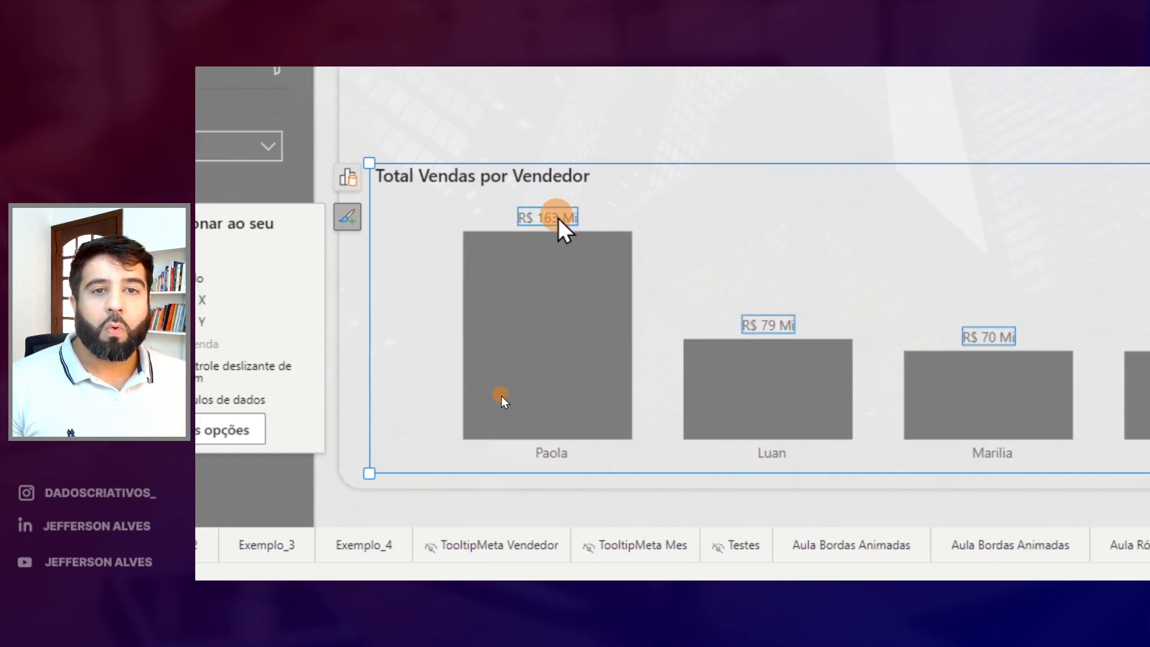
right_click(756, 329)
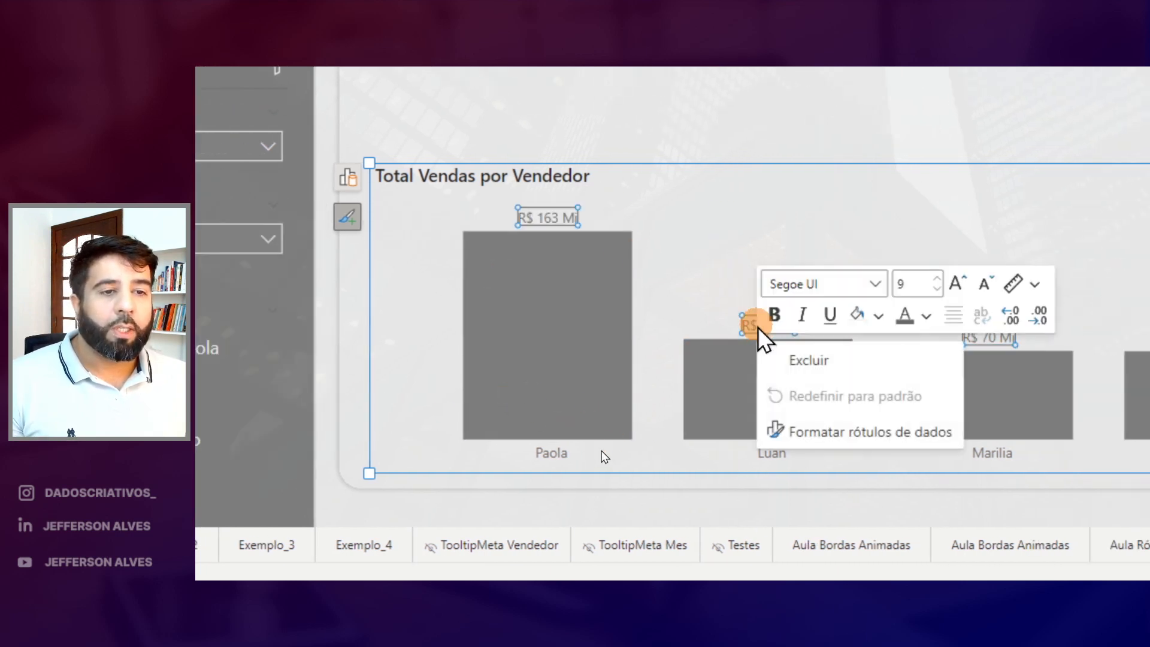
click(937, 289)
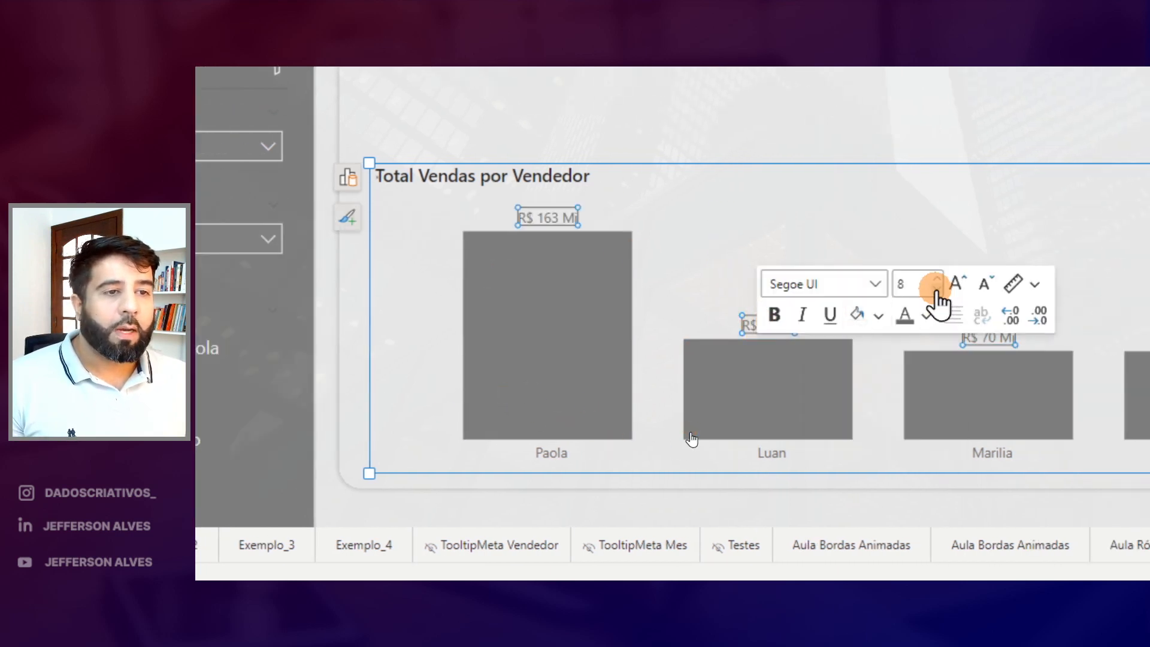
Set the data labels' font to Segoe UI Semibold and their colour to a dark shade of the theme's black
click(863, 292)
scroll(839, 180, down, 2)
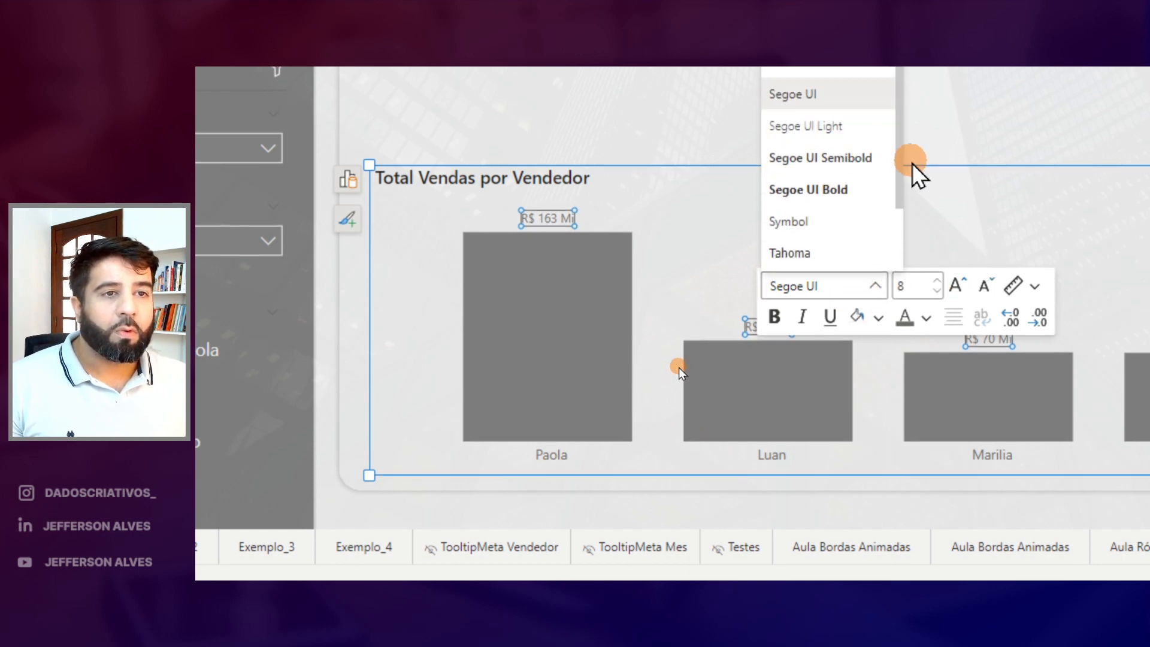
click(851, 157)
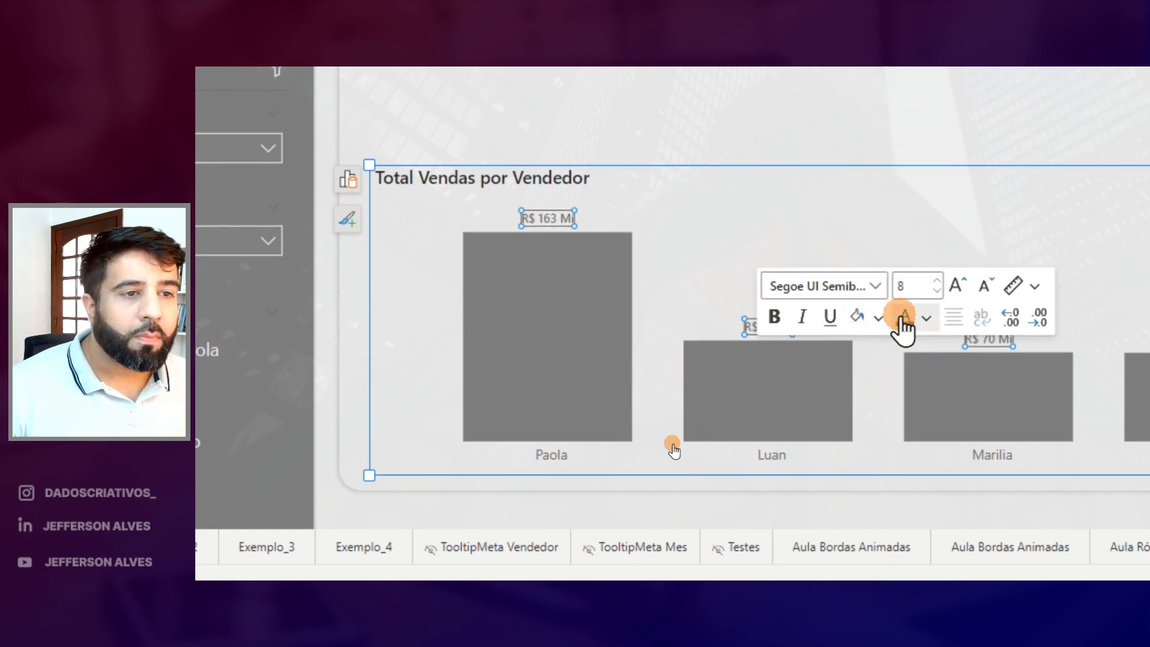
click(927, 318)
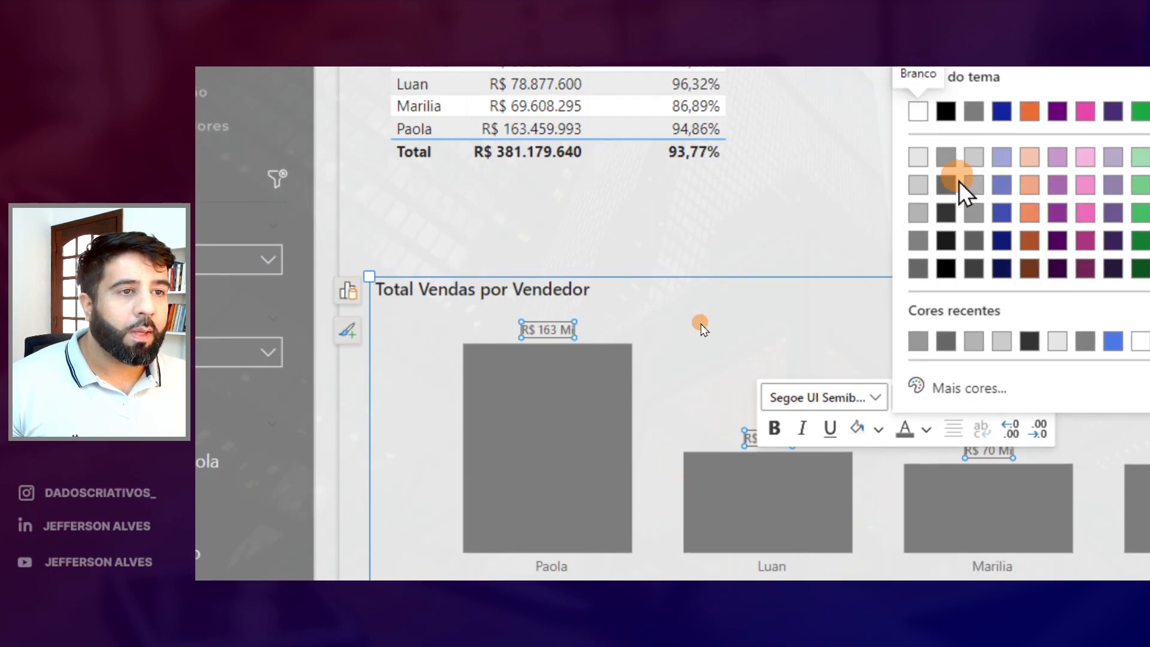
click(950, 215)
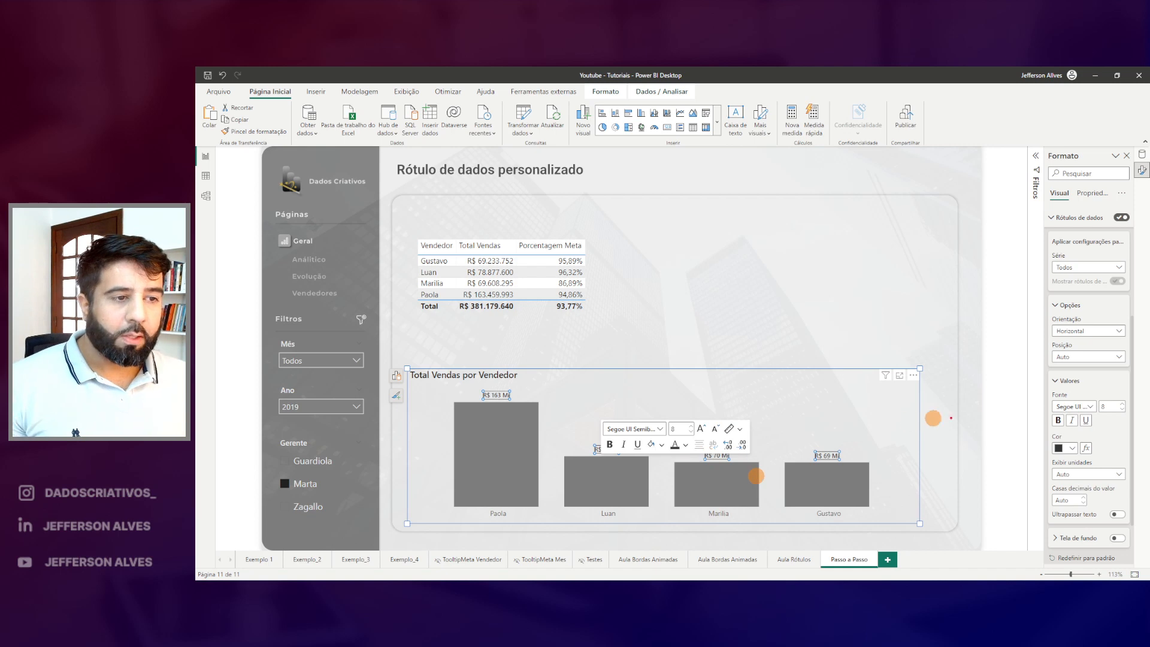
Set the data labels' position to Extremidade externa and deselect the chart
mouse_move(1100, 346)
mouse_down()
mouse_move(1079, 379)
mouse_move(1118, 352)
mouse_up()
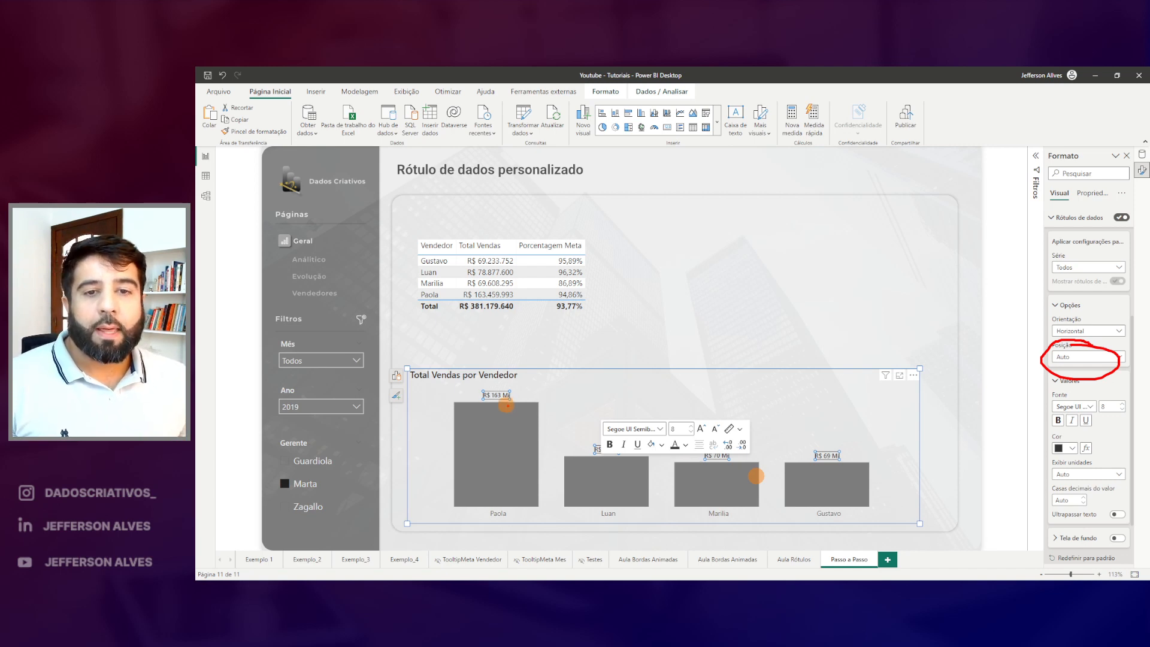
drag(472, 394, 472, 383)
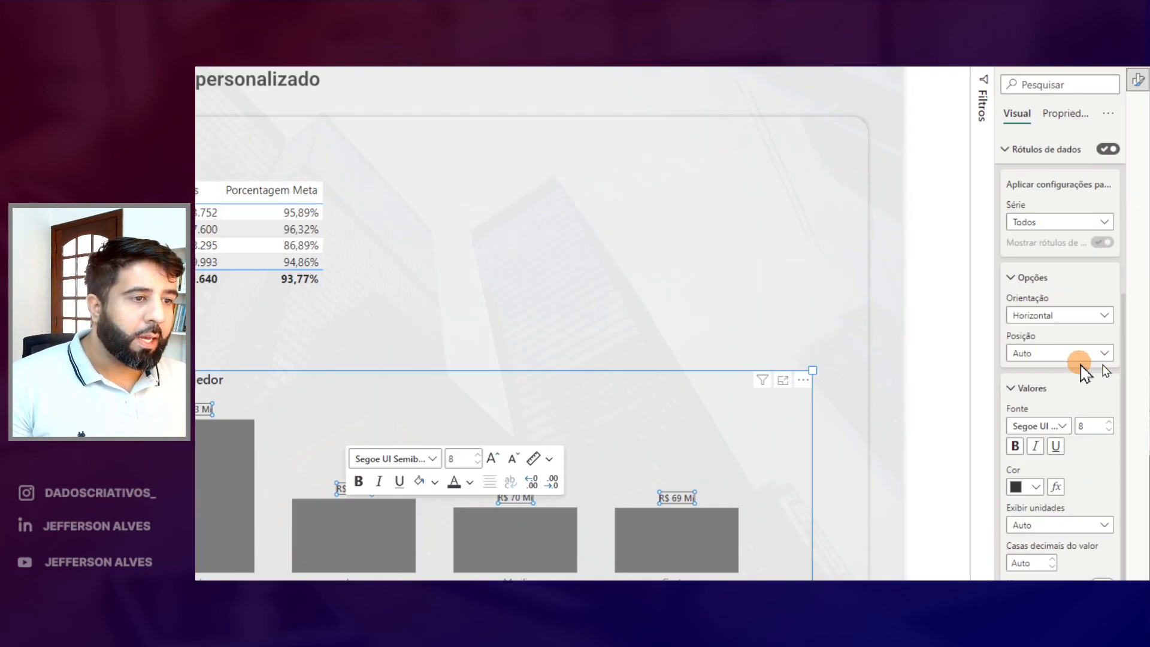
click(1110, 357)
click(1054, 422)
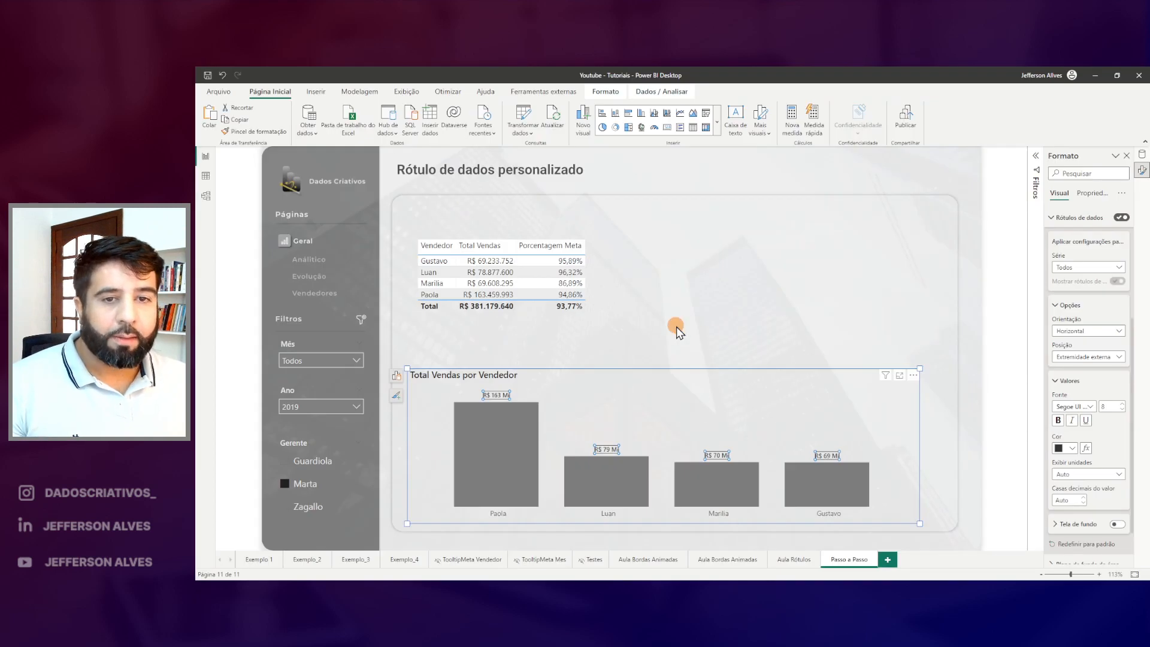
click(677, 326)
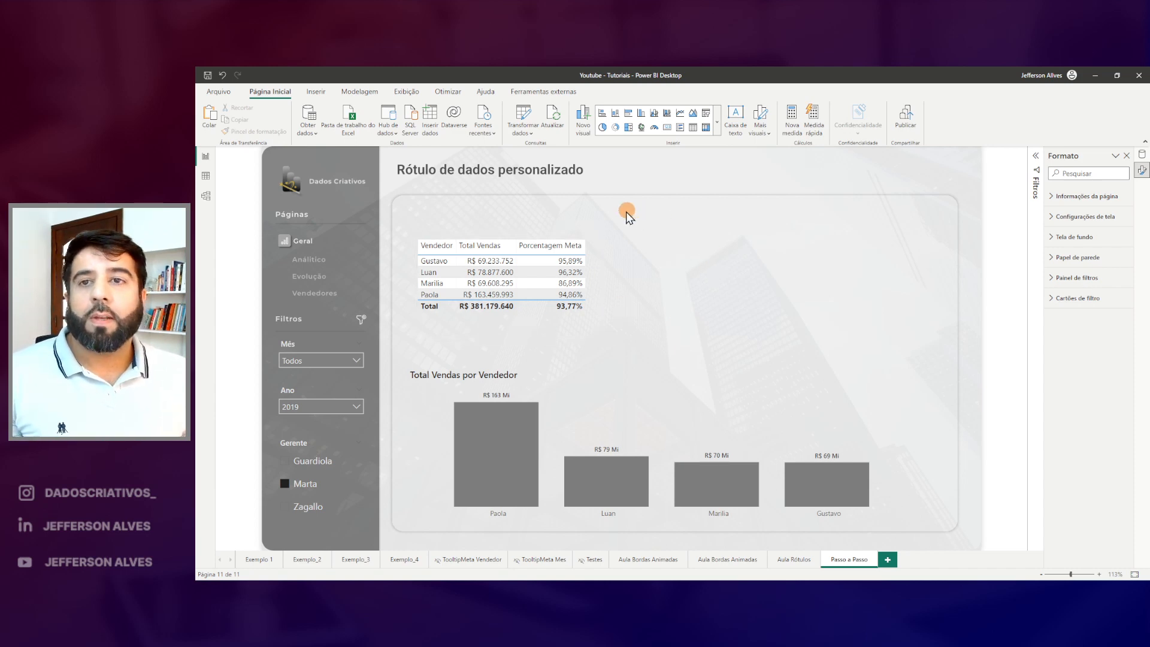
Check the installed version in the Diagnósticos options and review the available features under Recursos de visualização
click(225, 93)
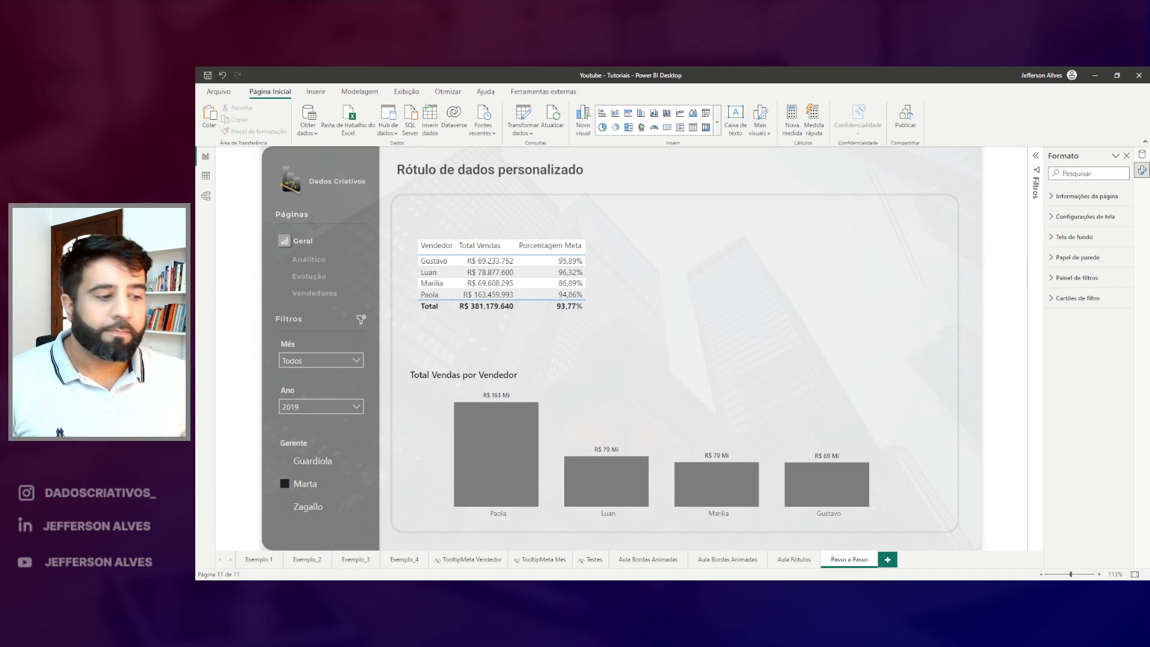
click(243, 258)
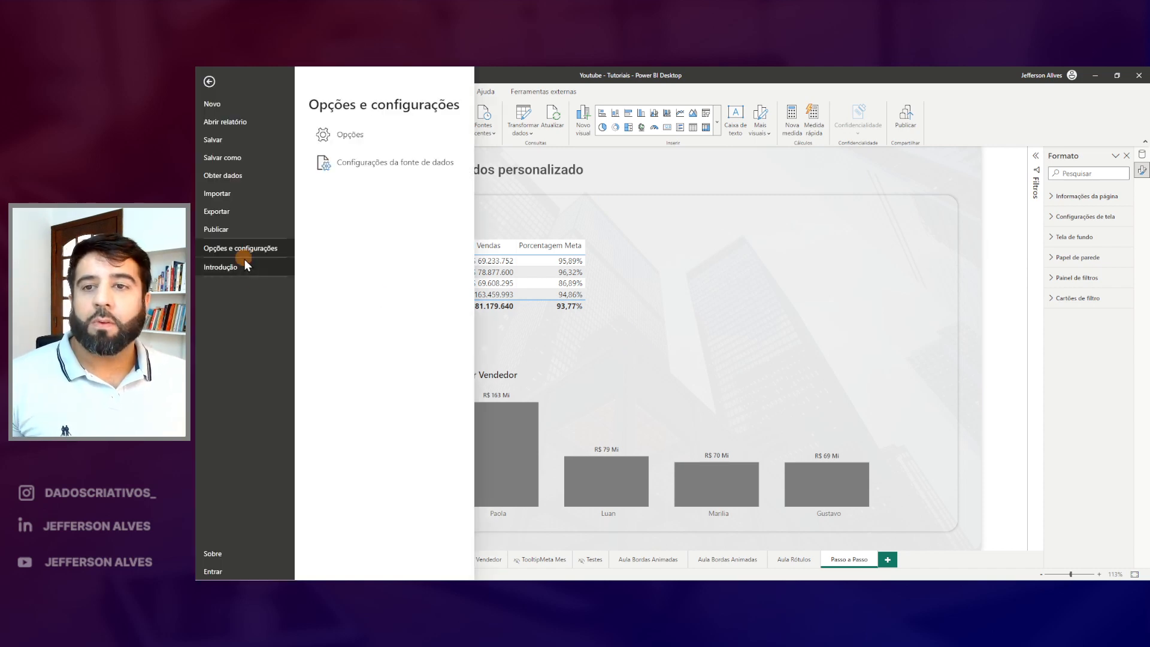
click(355, 133)
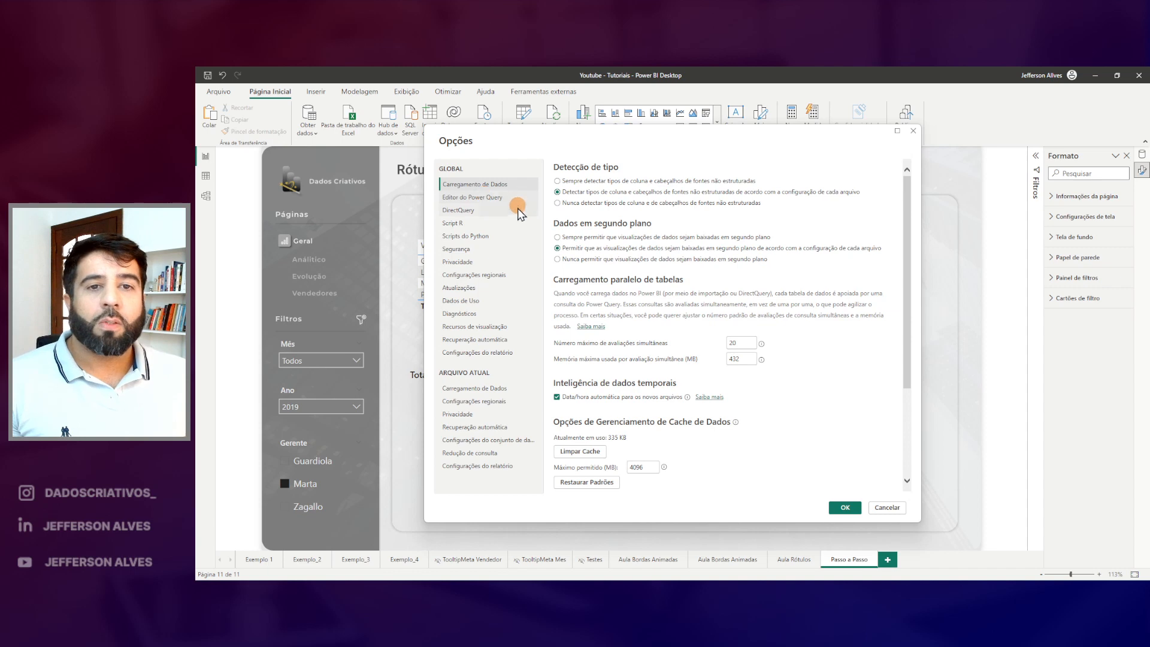
click(498, 315)
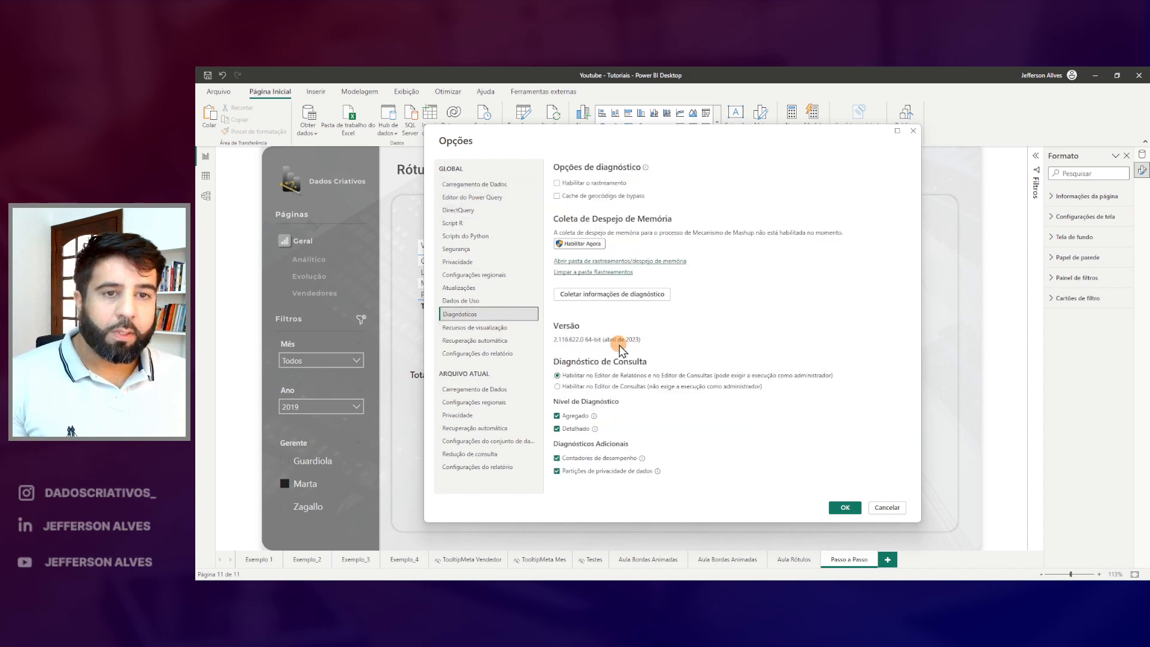
key(ctrl+1)
click(669, 330)
drag(620, 318, 620, 306)
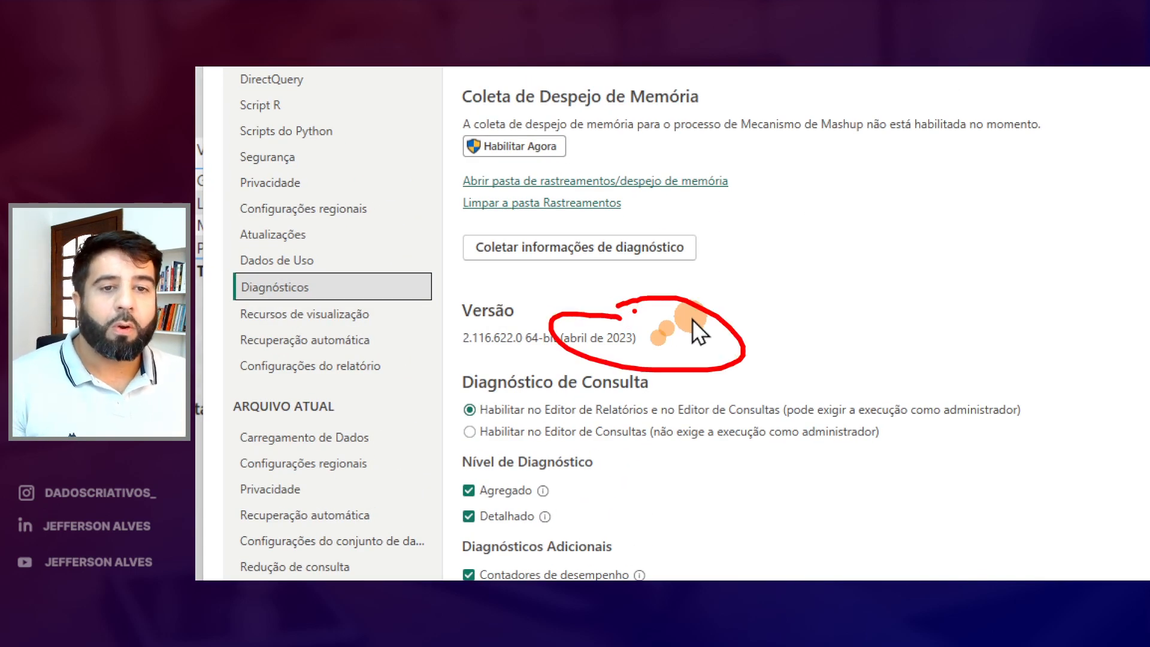
key(Escape)
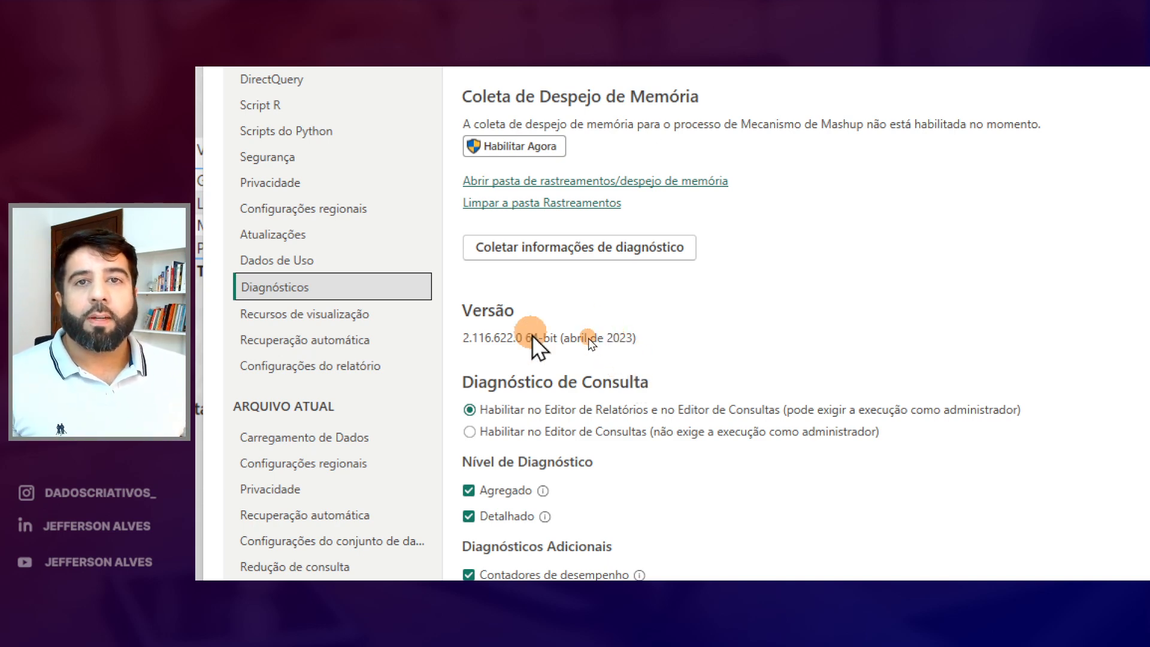
click(312, 314)
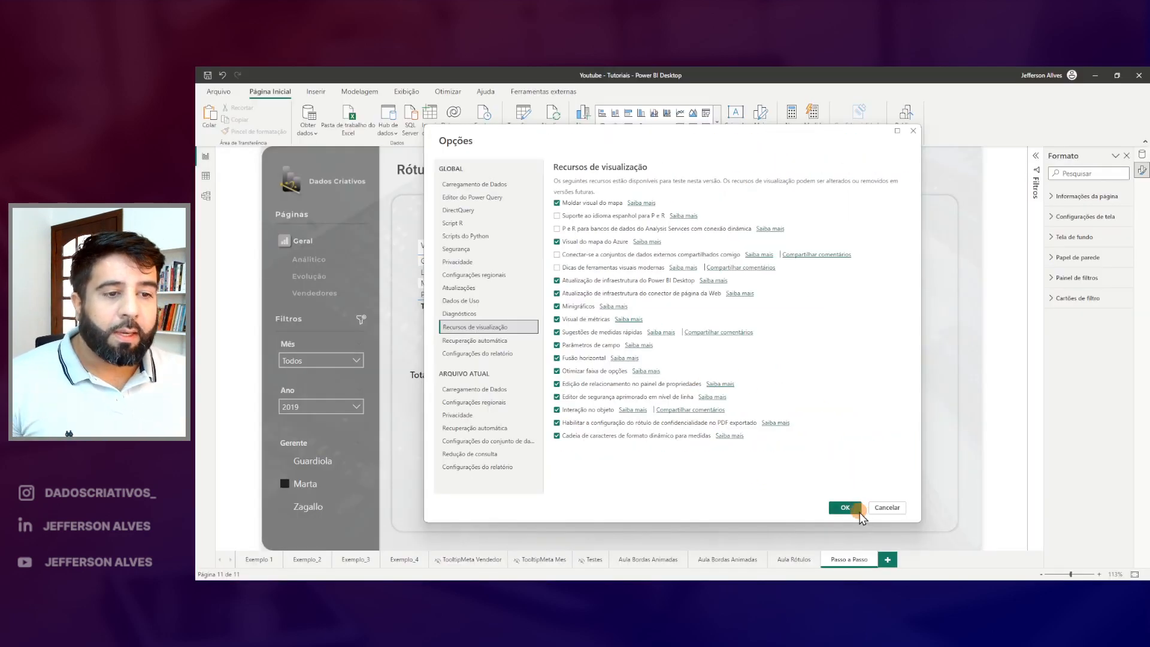
click(1080, 578)
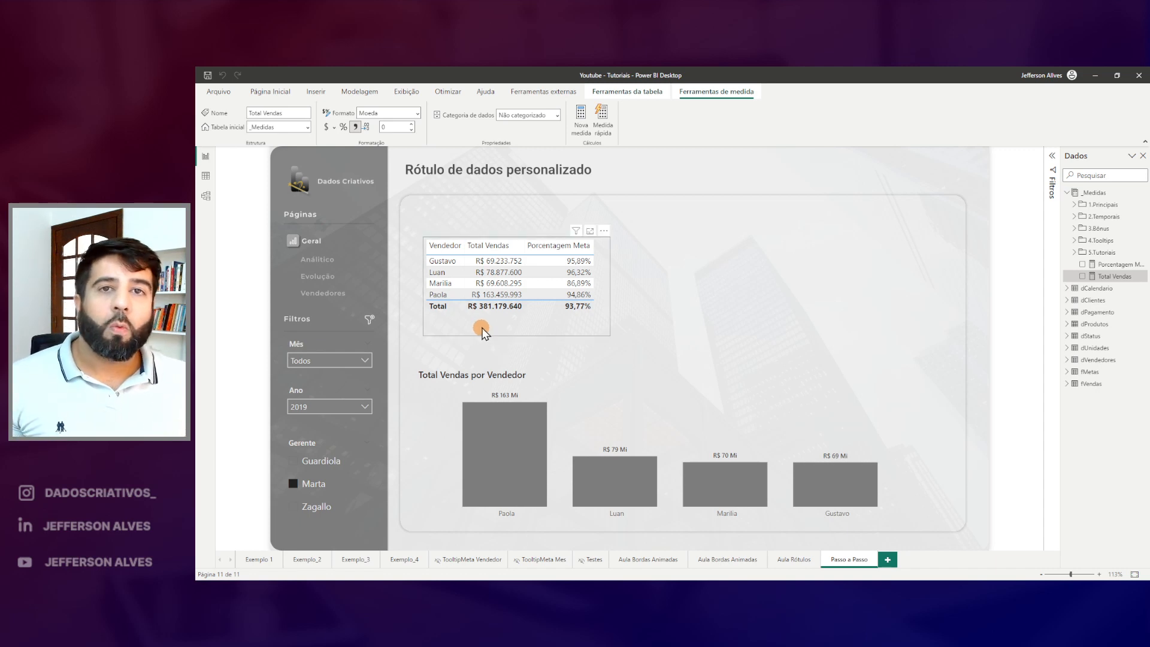
key(ctrl+2)
mouse_move(463, 385)
mouse_down()
mouse_move(490, 423)
mouse_move(895, 525)
mouse_up()
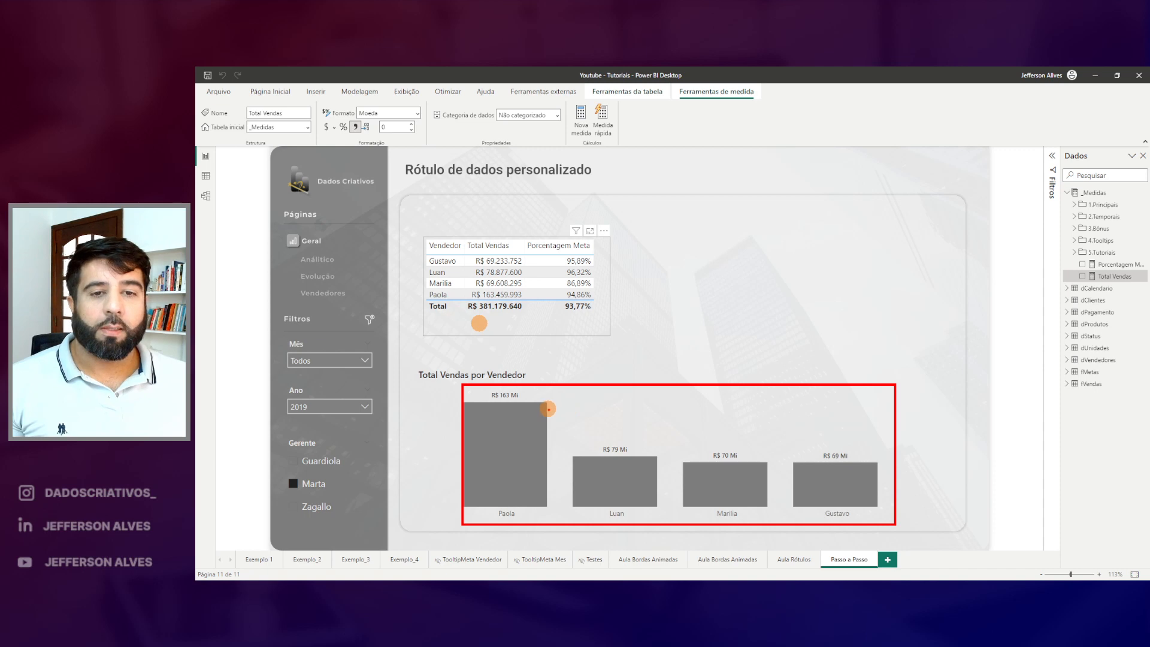
drag(544, 404, 1125, 276)
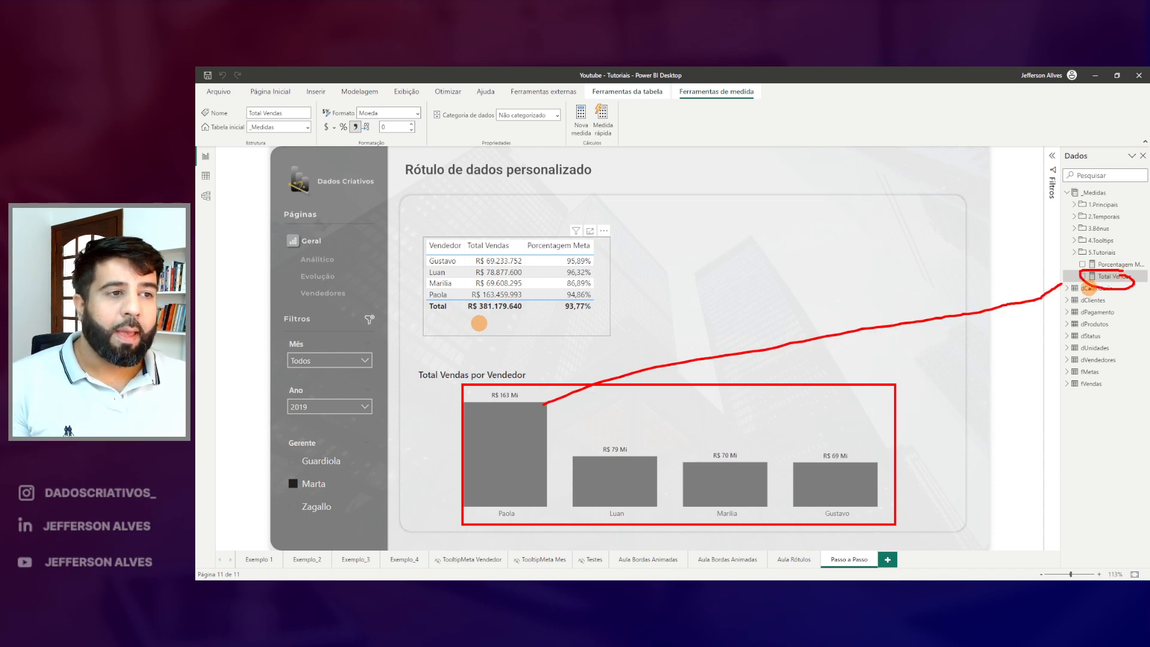
Check the format settings of the Total Vendas and Porcentagem Meta measures
key(Escape)
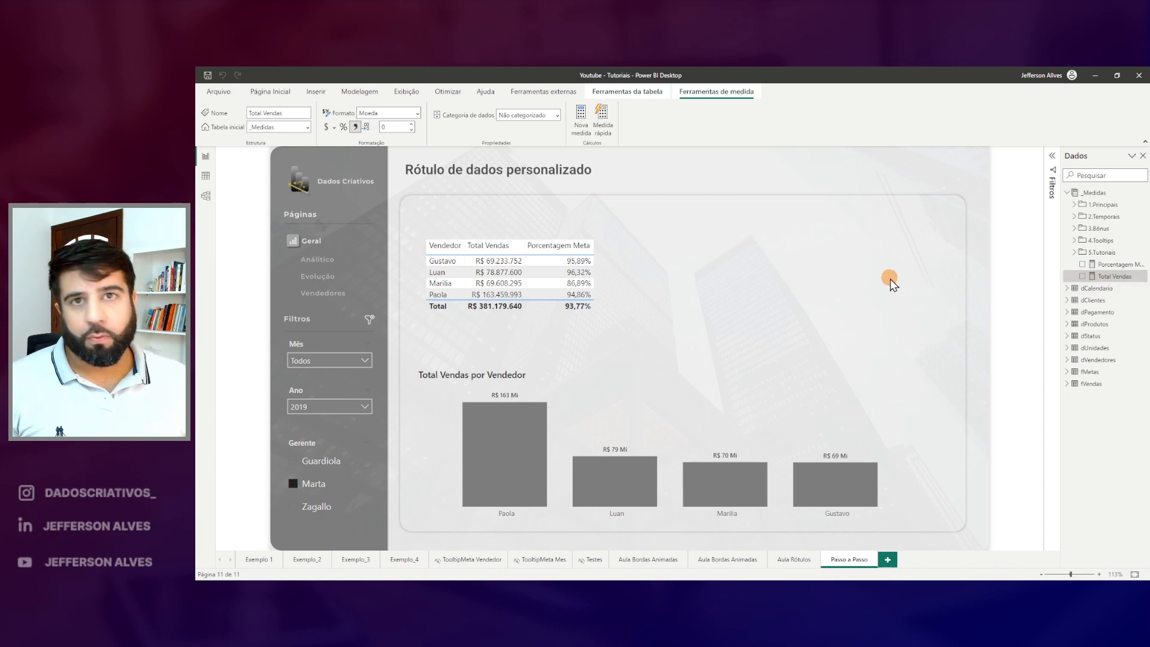
key(ctrl+2)
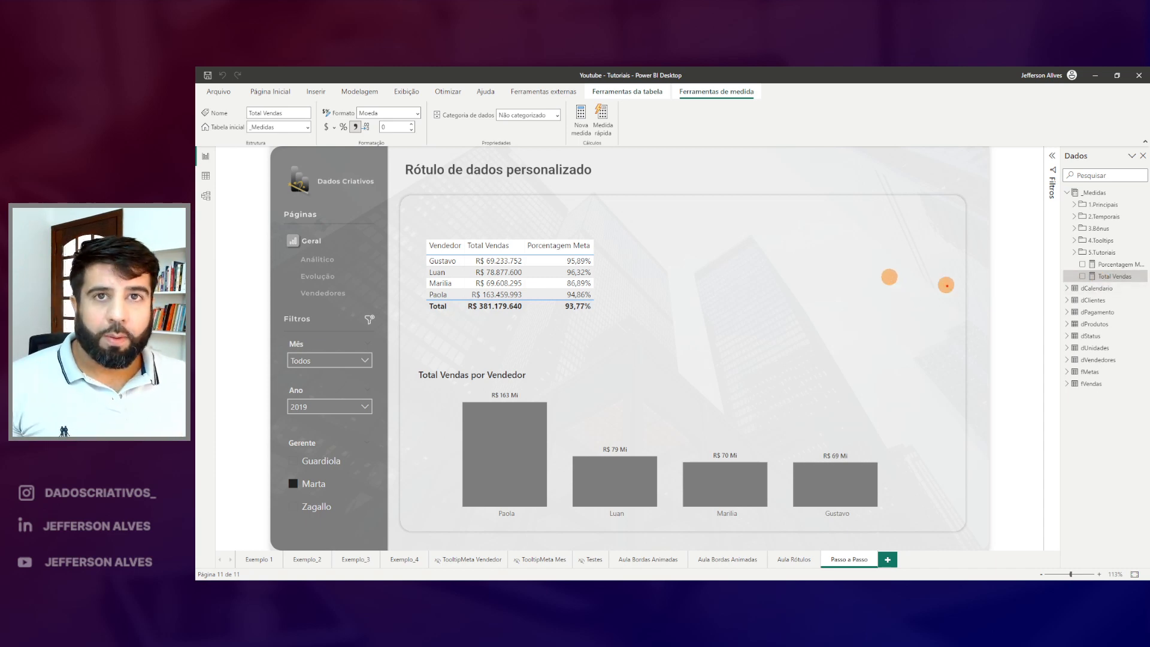
drag(1070, 256, 1145, 289)
key(Escape)
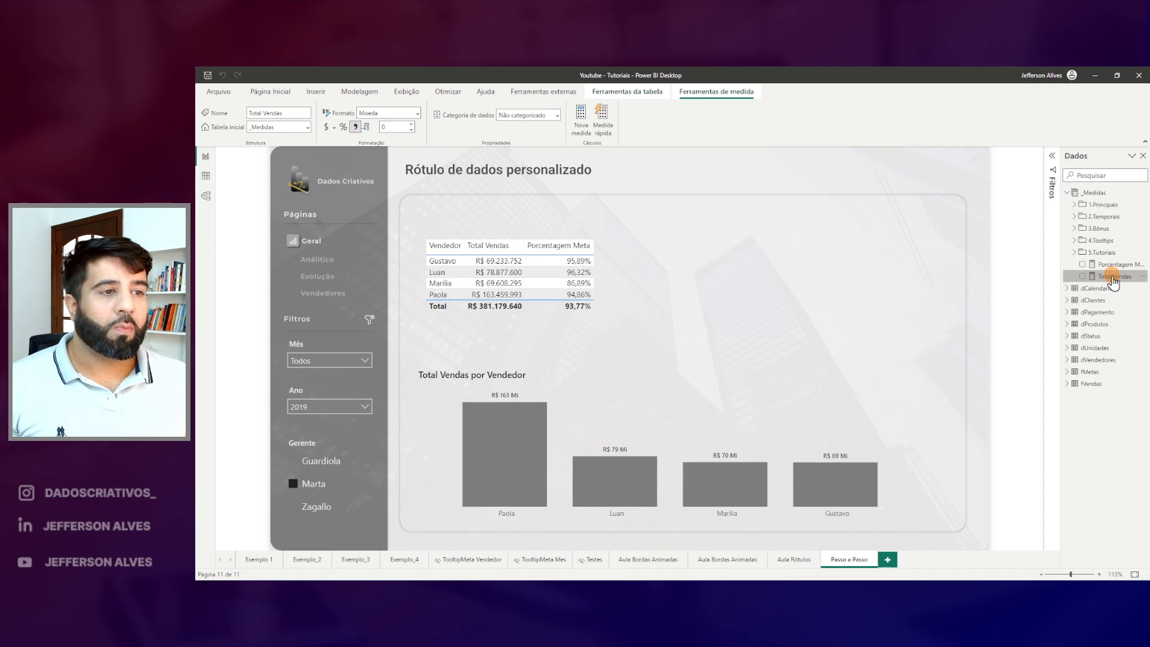
drag(382, 114, 411, 97)
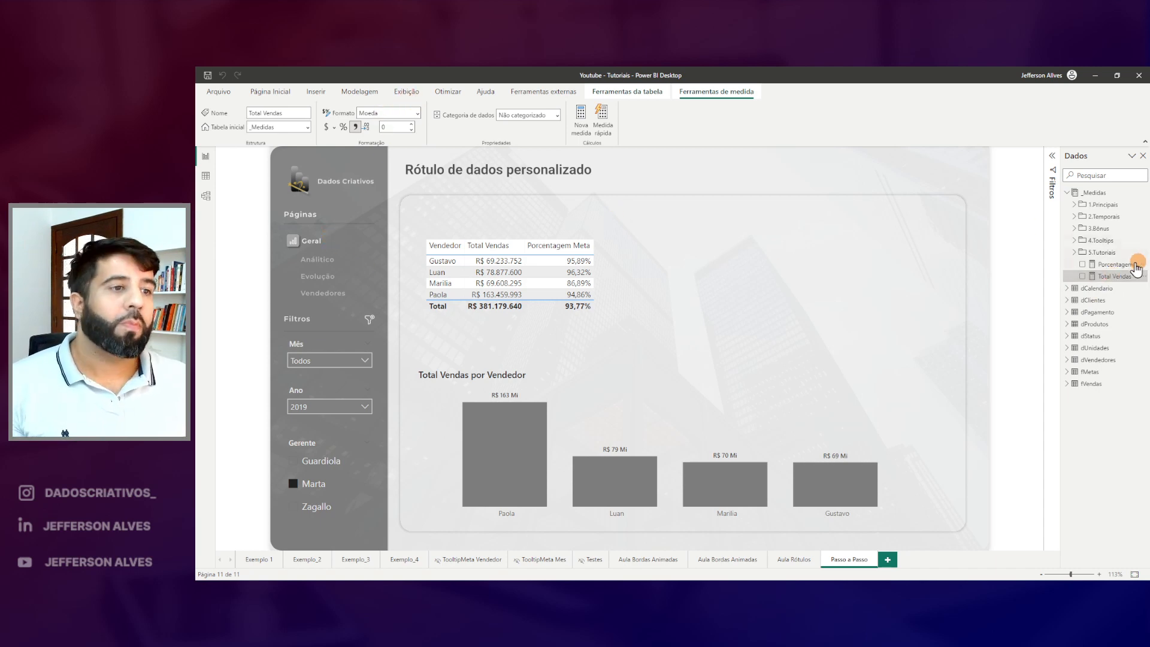
click(1115, 264)
drag(390, 112, 394, 104)
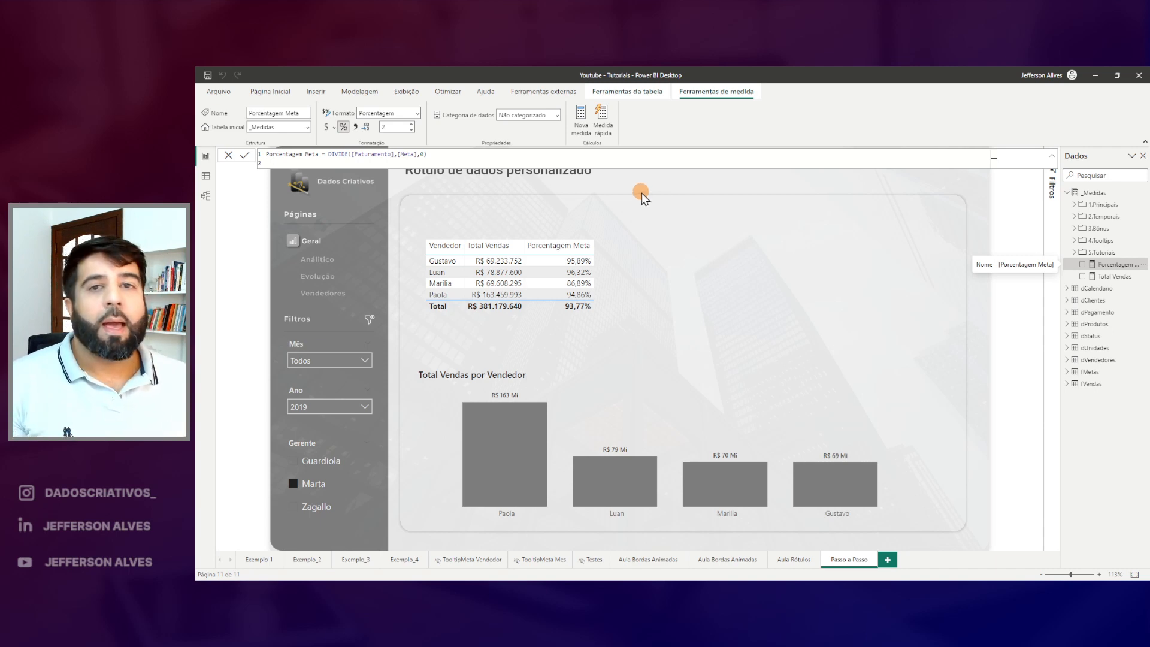
Set the format of the Total Vendas measure to Dinâmico
click(1115, 276)
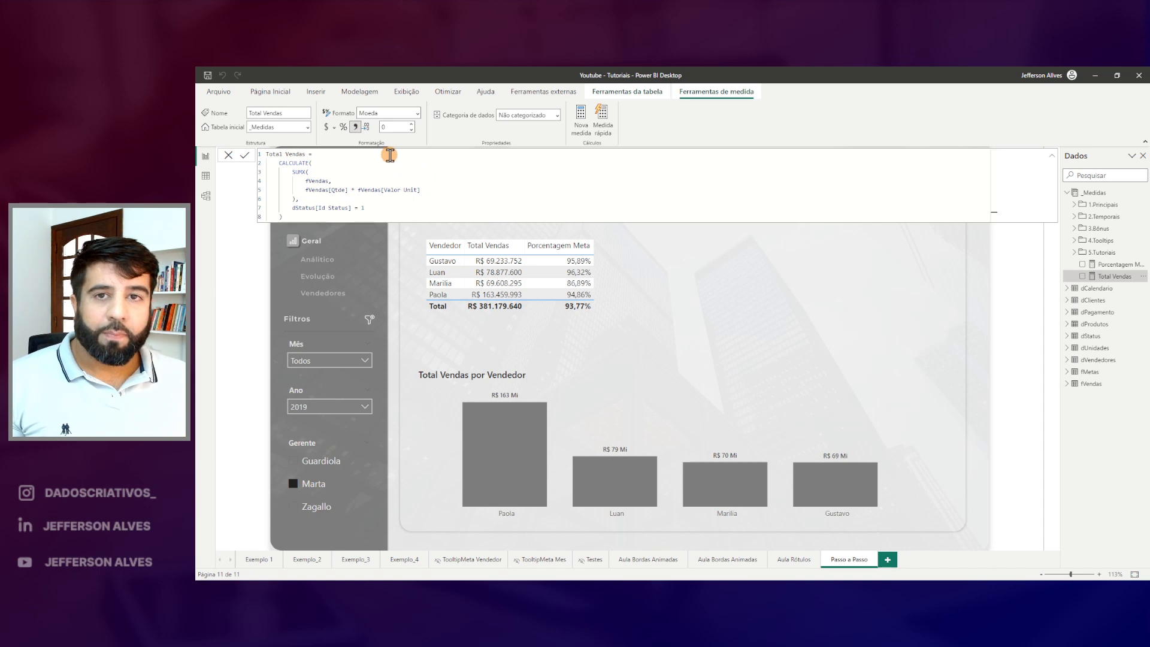
drag(320, 99, 418, 115)
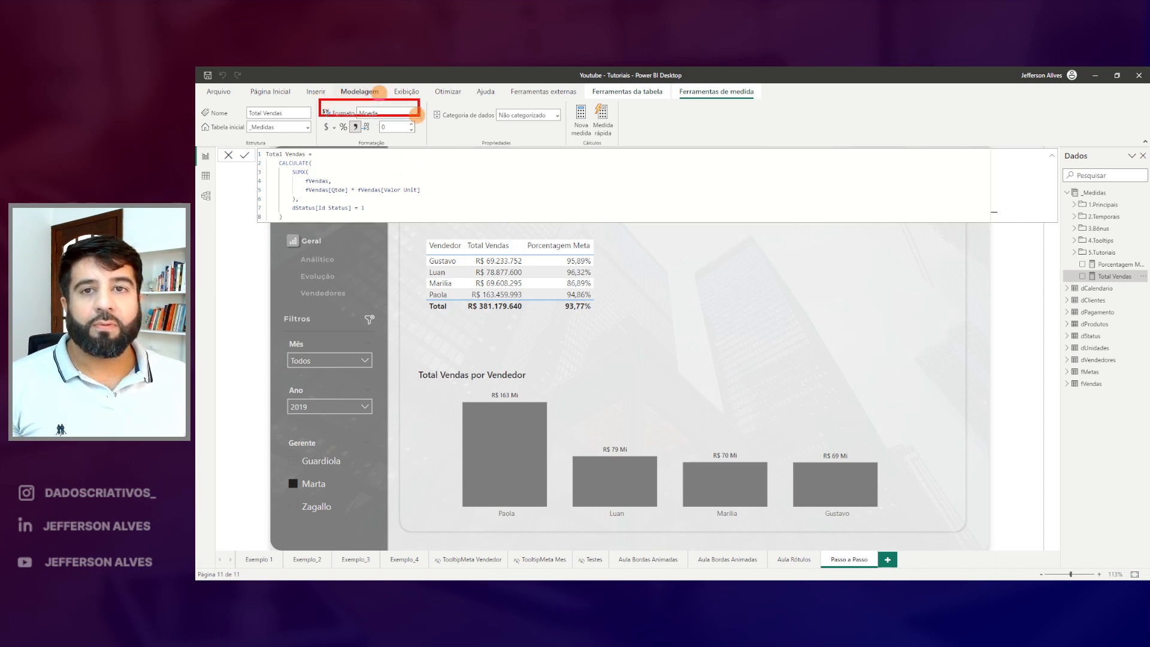
click(419, 114)
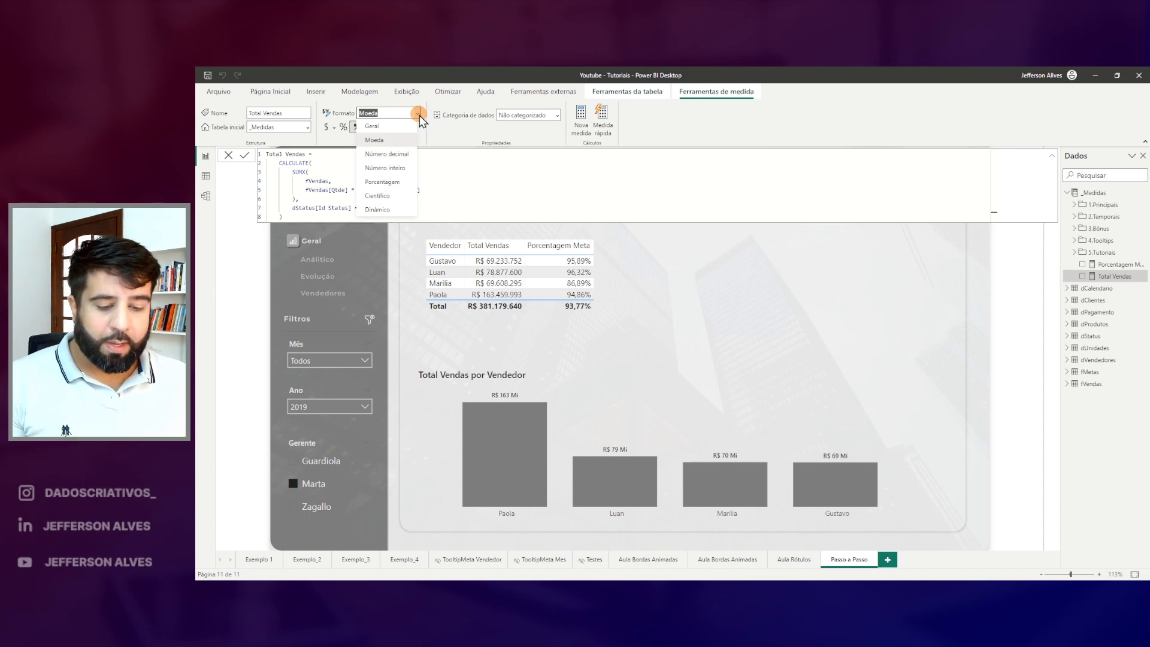
mouse_move(392, 203)
mouse_down()
mouse_move(365, 208)
mouse_move(381, 229)
mouse_move(396, 207)
mouse_move(489, 229)
mouse_up()
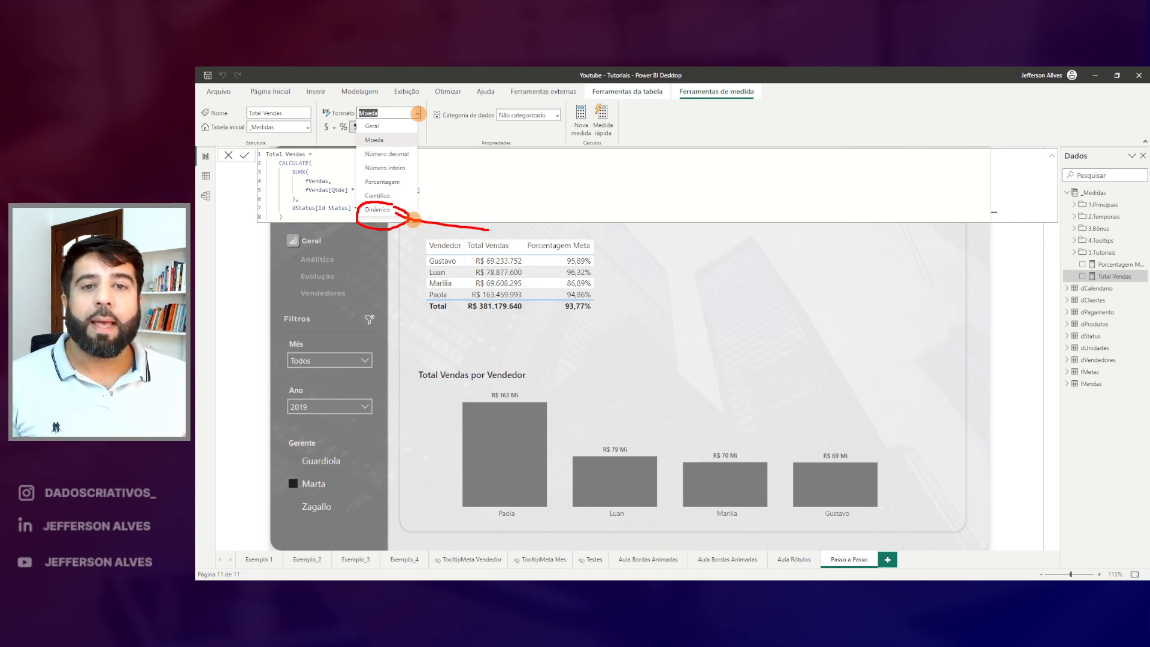
mouse_move(509, 388)
mouse_down()
mouse_move(464, 395)
mouse_move(517, 401)
mouse_up()
drag(619, 432, 610, 452)
drag(718, 451, 720, 444)
mouse_move(845, 445)
mouse_down()
mouse_move(832, 453)
mouse_move(1050, 264)
mouse_move(1071, 277)
mouse_up()
key(Escape)
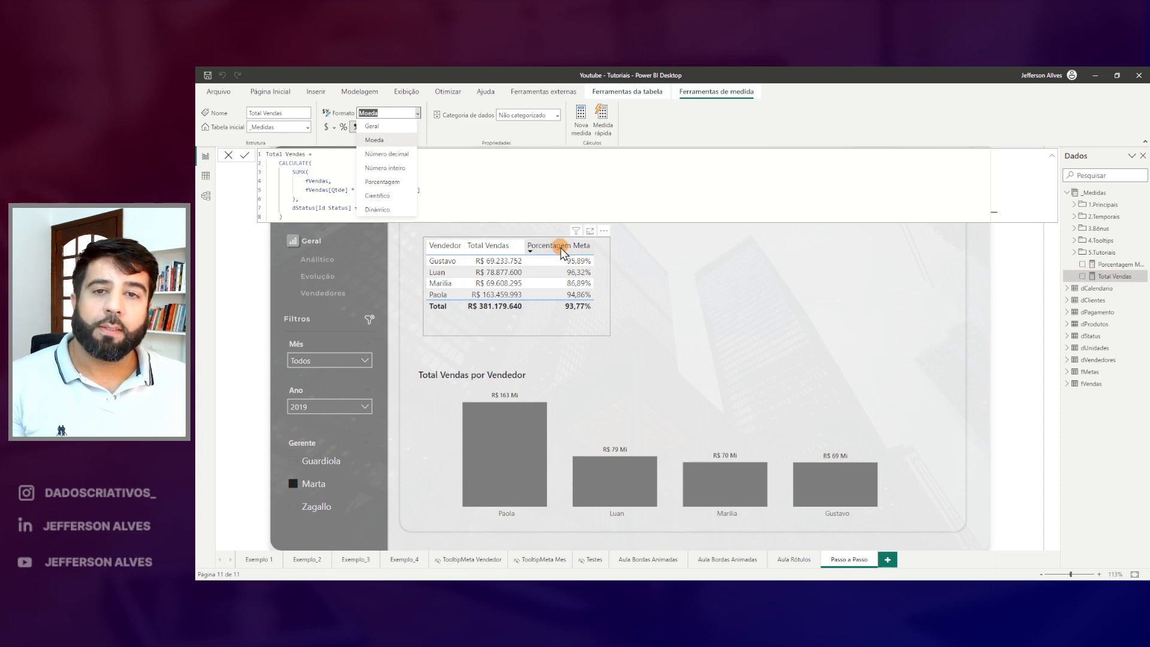
click(380, 214)
key(Down)
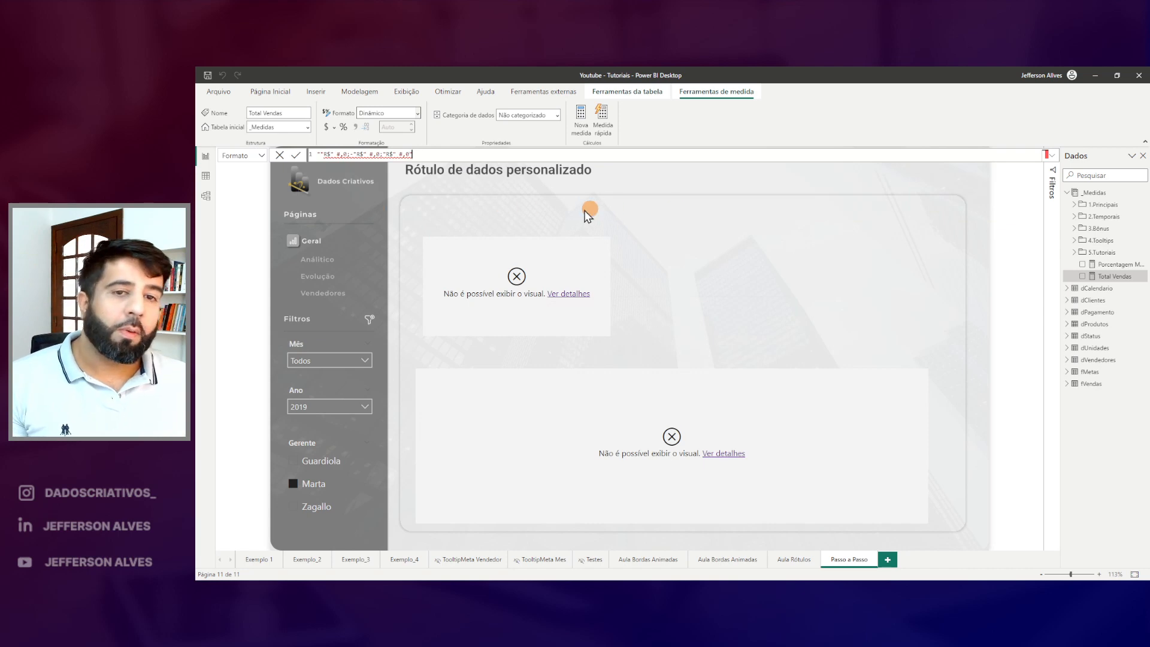
View the Medida expression of Total Vendas and return to its Formato expression
mouse_move(429, 234)
mouse_down()
mouse_move(475, 275)
mouse_move(718, 332)
mouse_up()
mouse_move(439, 366)
mouse_down()
mouse_move(893, 526)
mouse_move(936, 526)
mouse_up()
mouse_move(208, 135)
mouse_down()
mouse_move(234, 169)
mouse_move(273, 178)
mouse_up()
drag(1109, 275, 1075, 262)
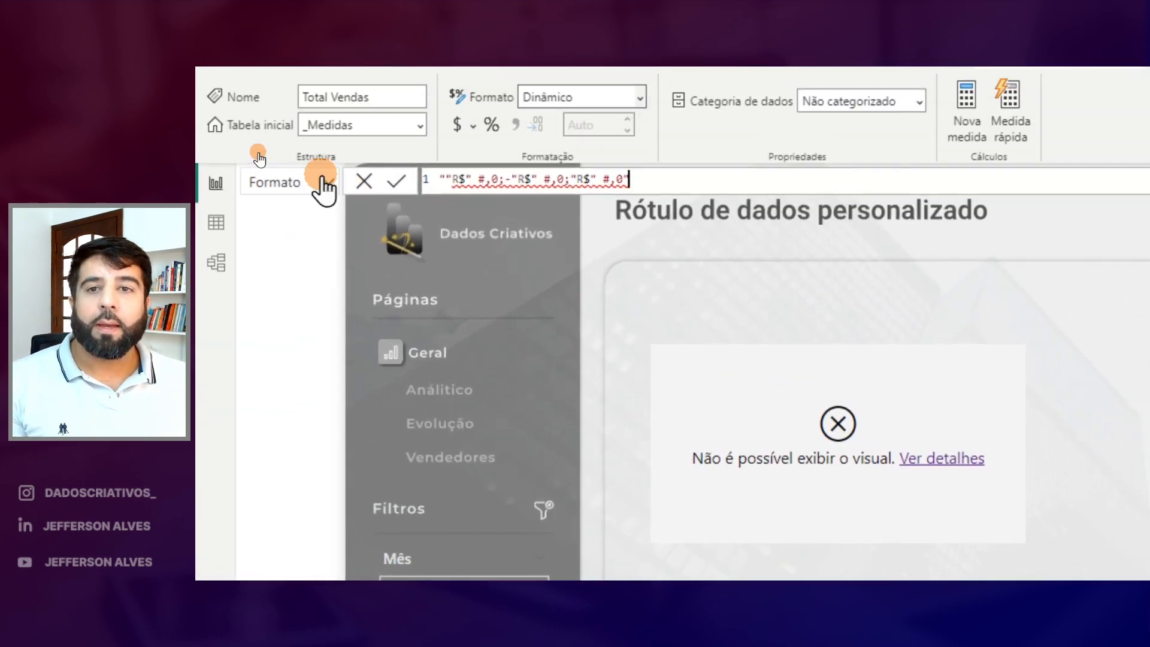
click(326, 183)
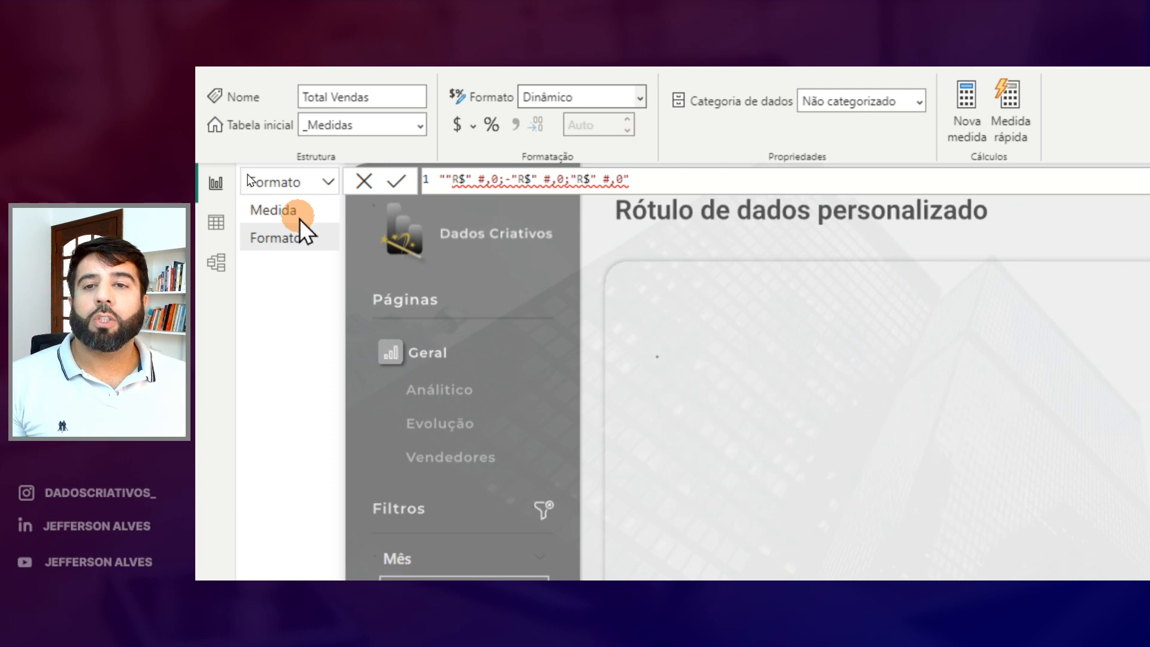
click(289, 211)
click(327, 183)
click(291, 236)
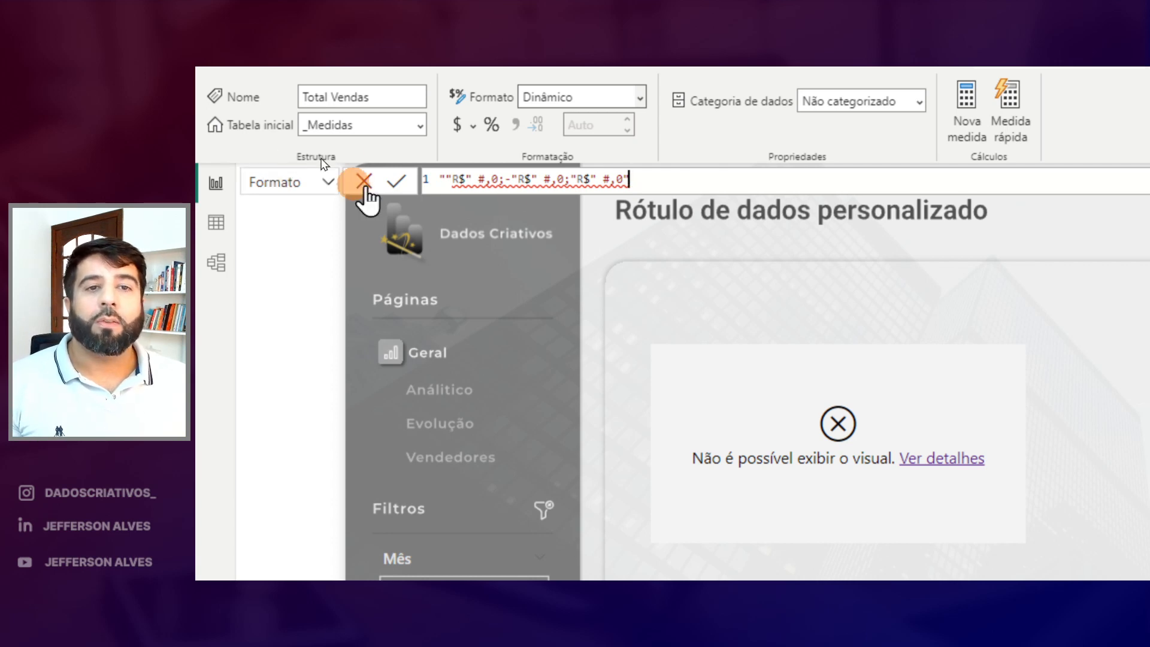
Replace the default format expression of Total Vendas with a first name in double quotes and apply it
drag(630, 180, 437, 193)
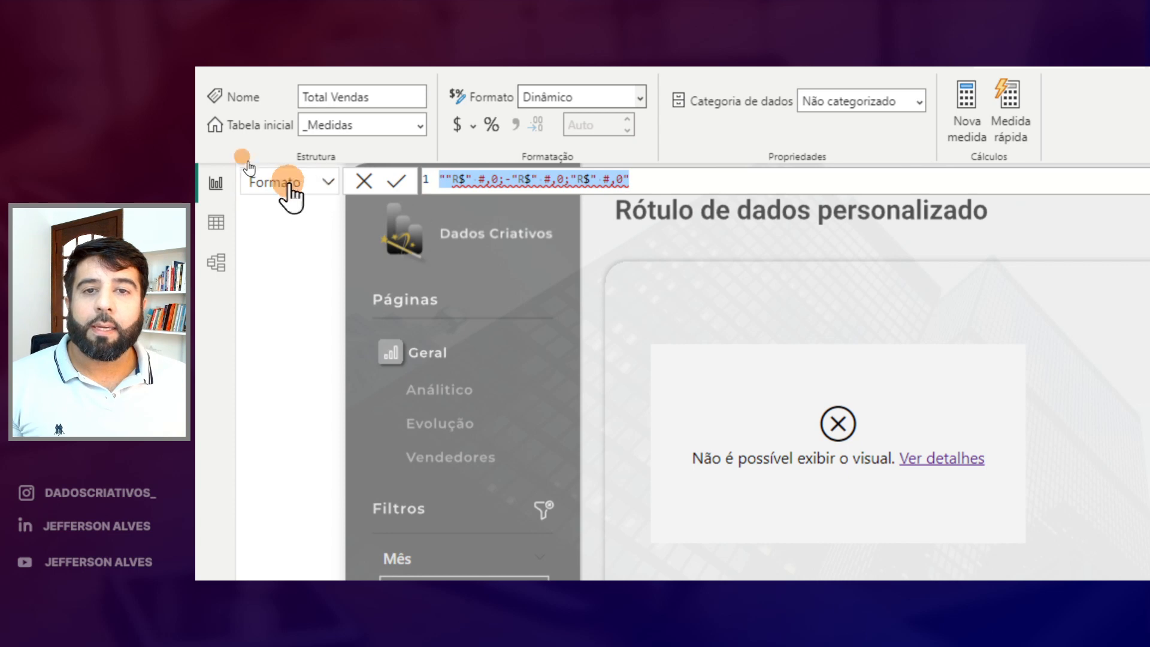
key(BackSpace)
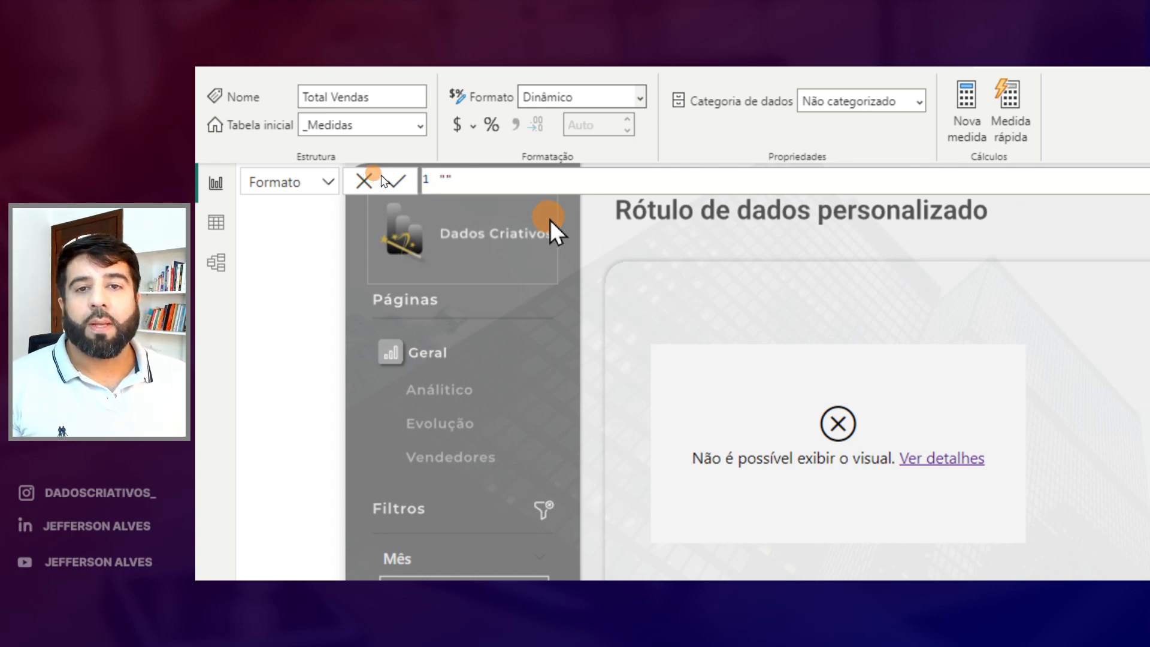
text("")
text(Jeff)
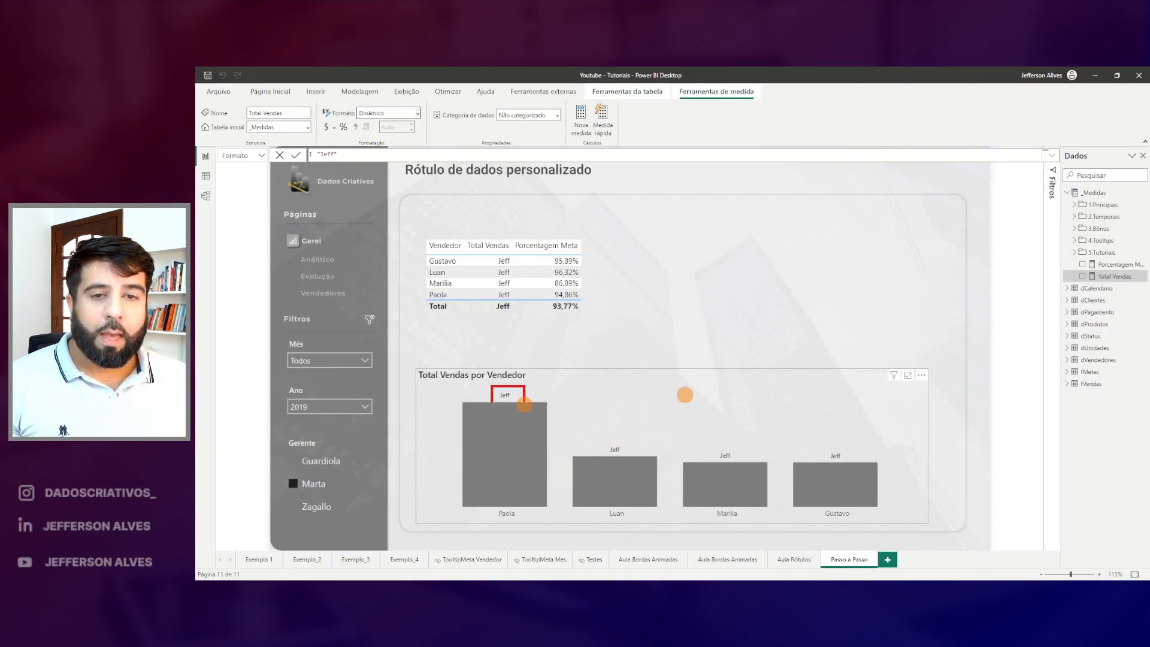
drag(596, 443, 656, 460)
drag(705, 447, 741, 459)
drag(817, 452, 864, 461)
drag(483, 241, 526, 323)
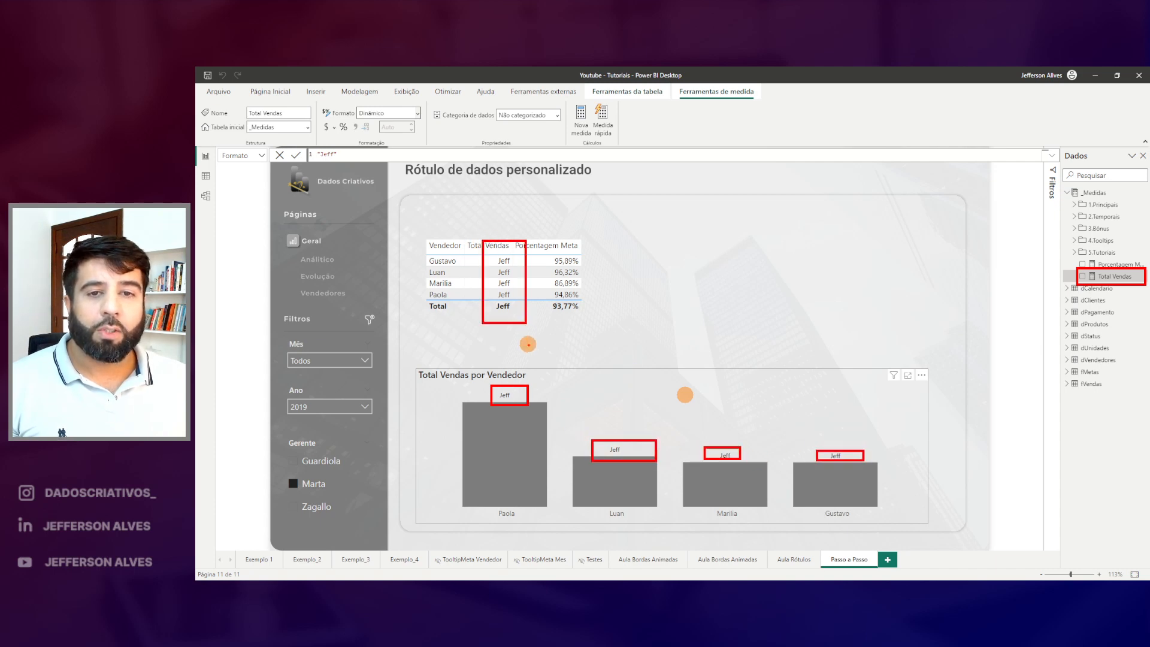
drag(292, 144, 361, 171)
key(Escape)
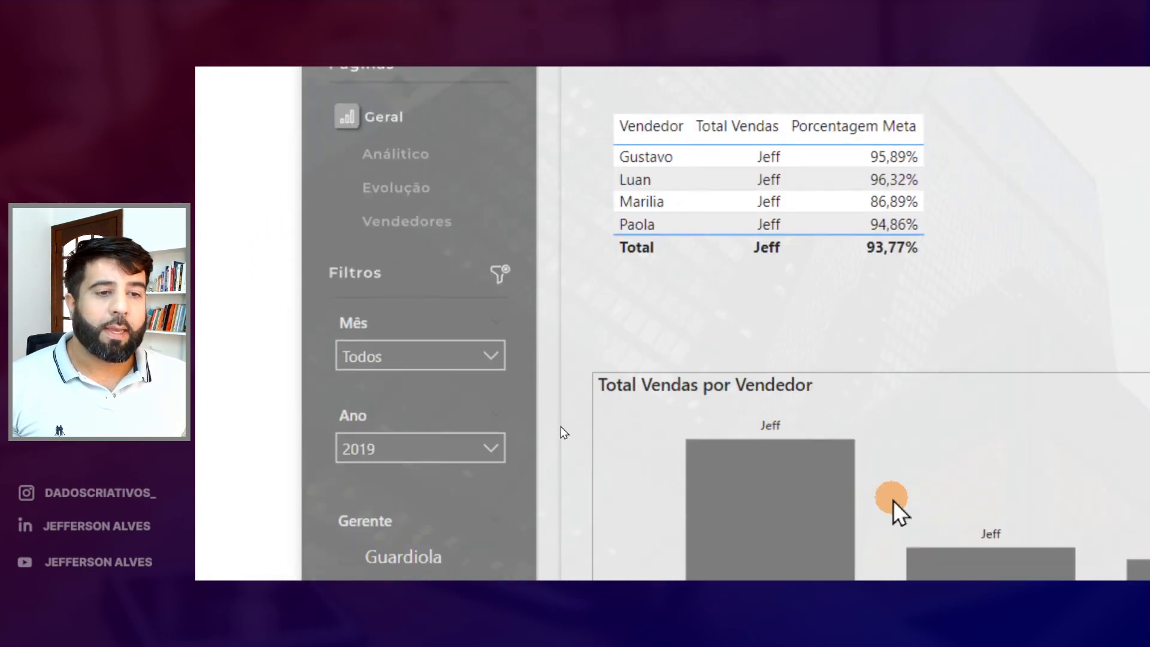
Try the unquoted number 50 as the format expression of Total Vendas
triple_click(428, 177)
text(50)
click(581, 210)
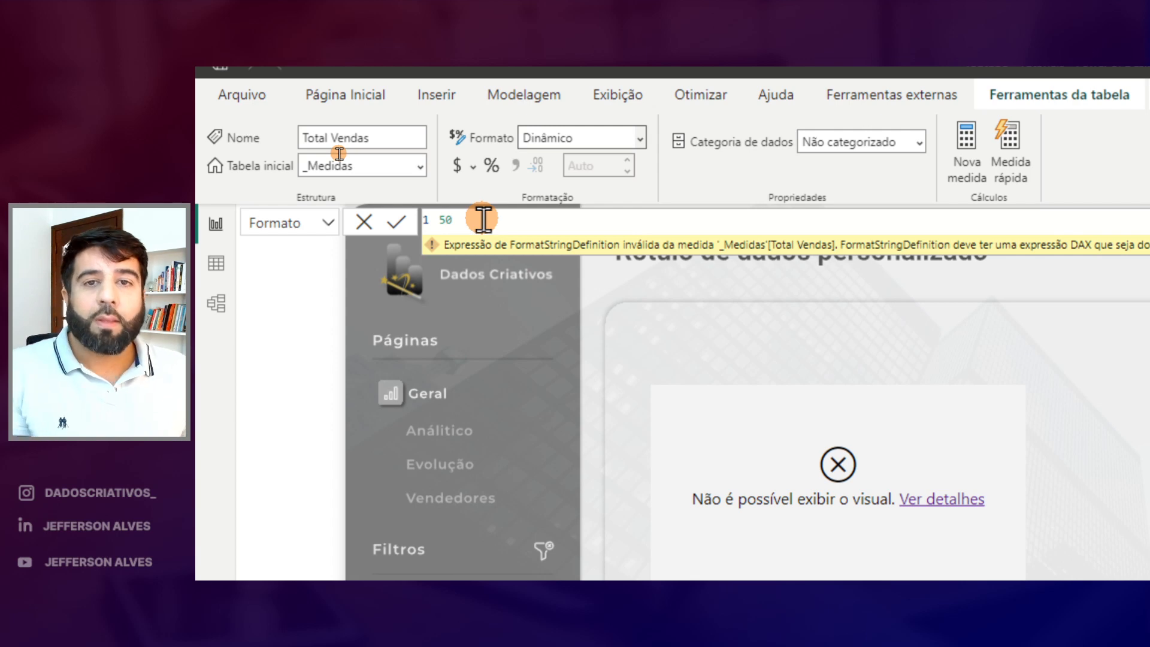
Enclose the 50 in the Total Vendas format expression in double quotes and apply it
click(440, 219)
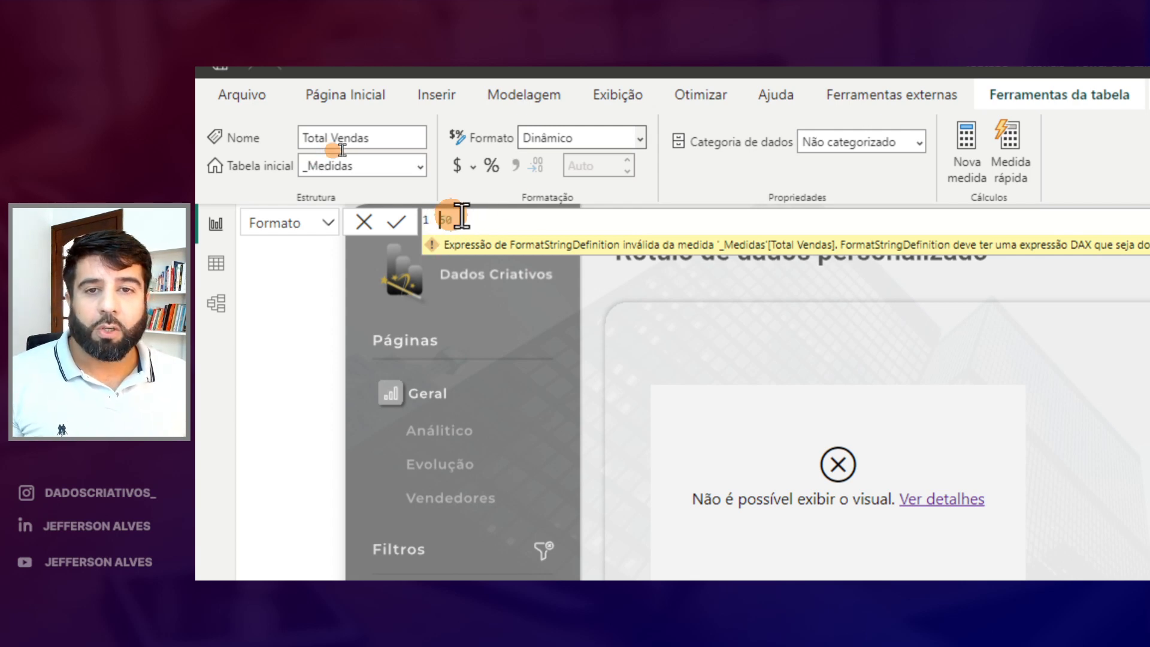
text(")
click(503, 223)
text(")
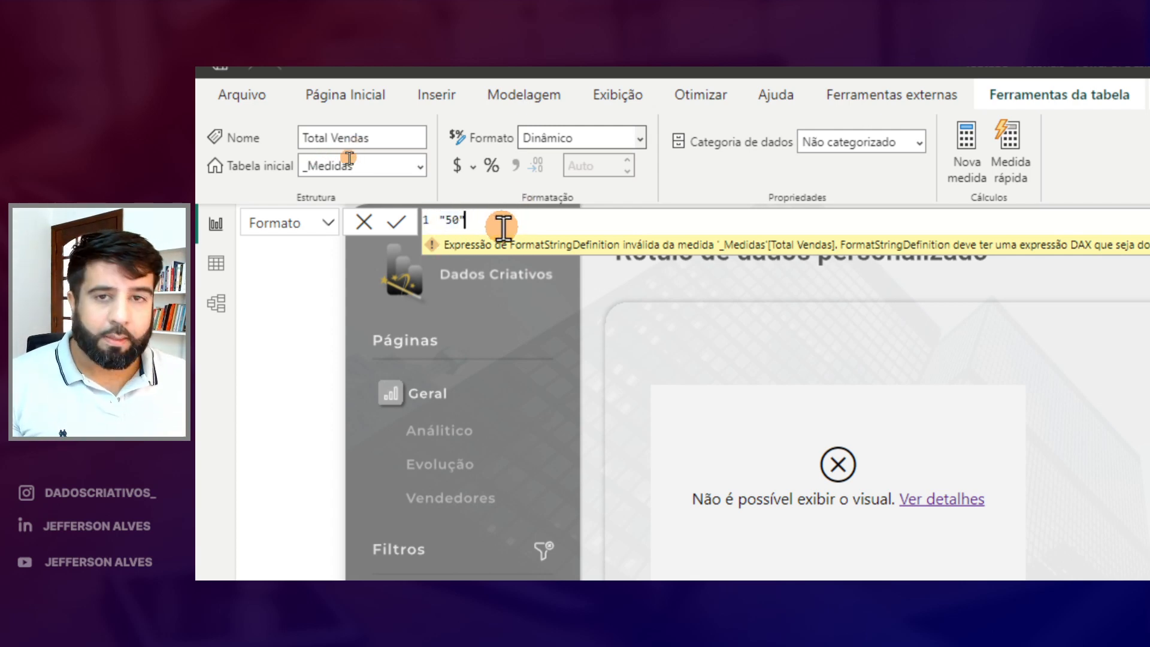
key(Return)
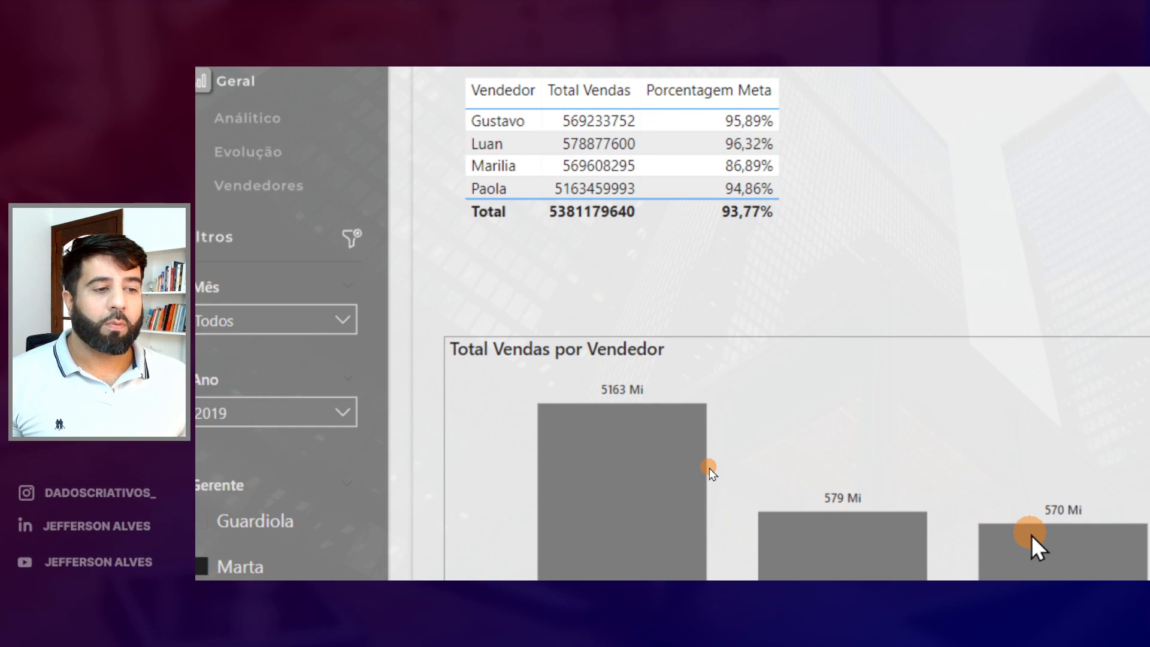
Replace the format expression of Total Vendas with the text "Oi" and apply it
click(373, 163)
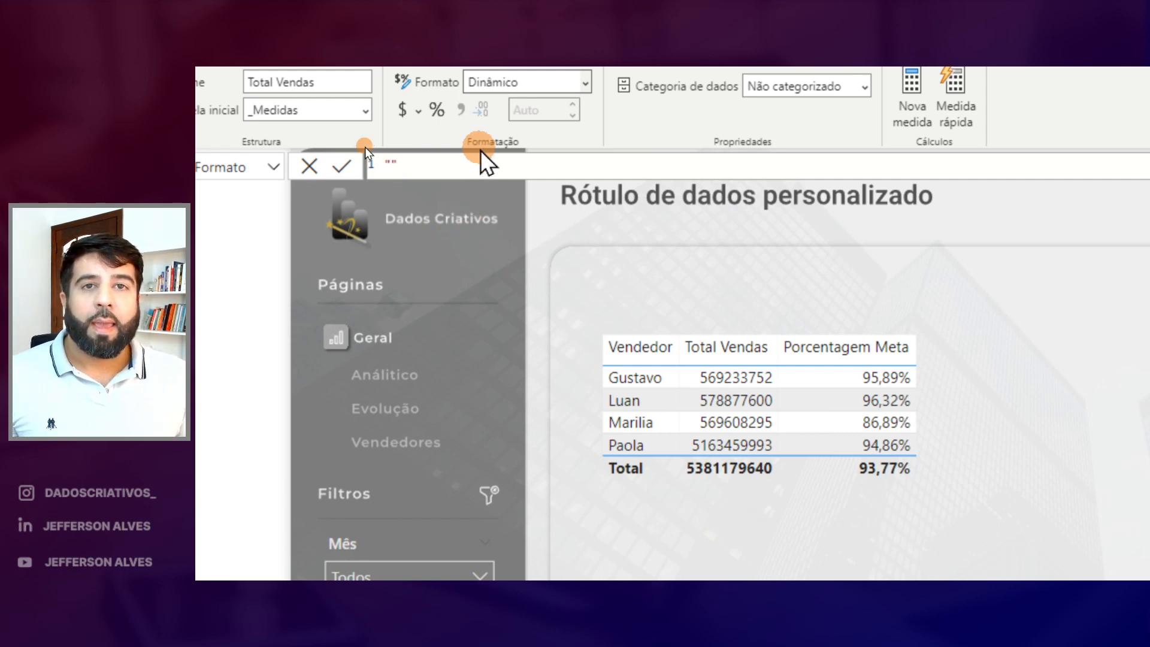
text("Oi")
key(Return)
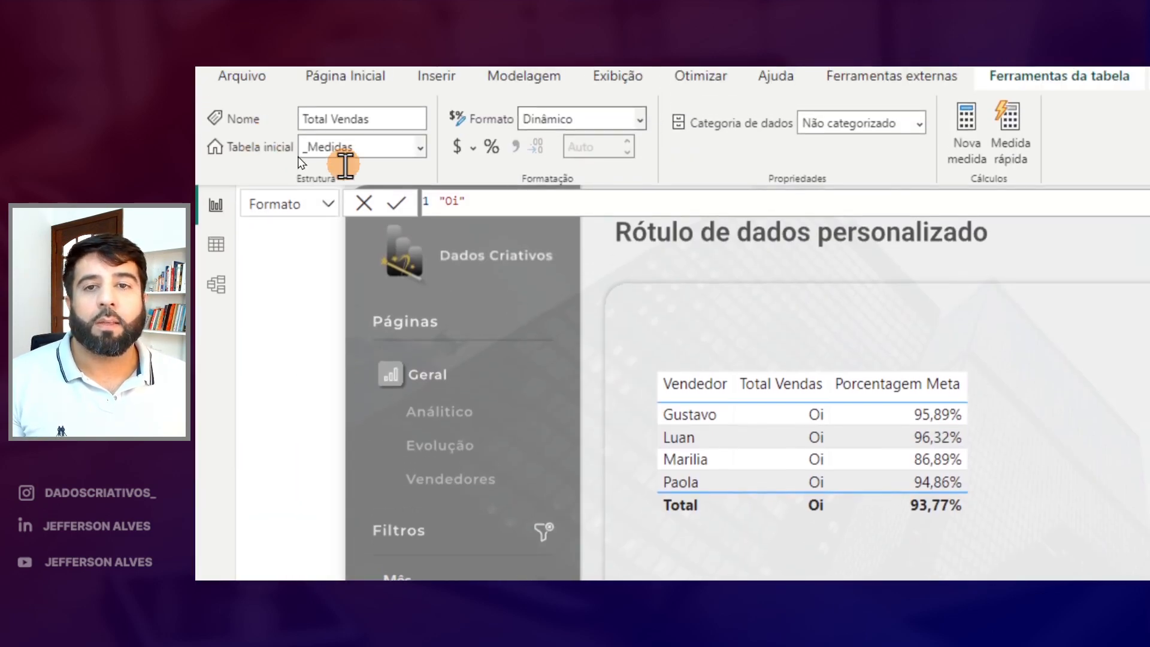
Rewrite the format expression of Total Vendas as """" & 50 & """" and apply it
double_click(454, 203)
text(0)
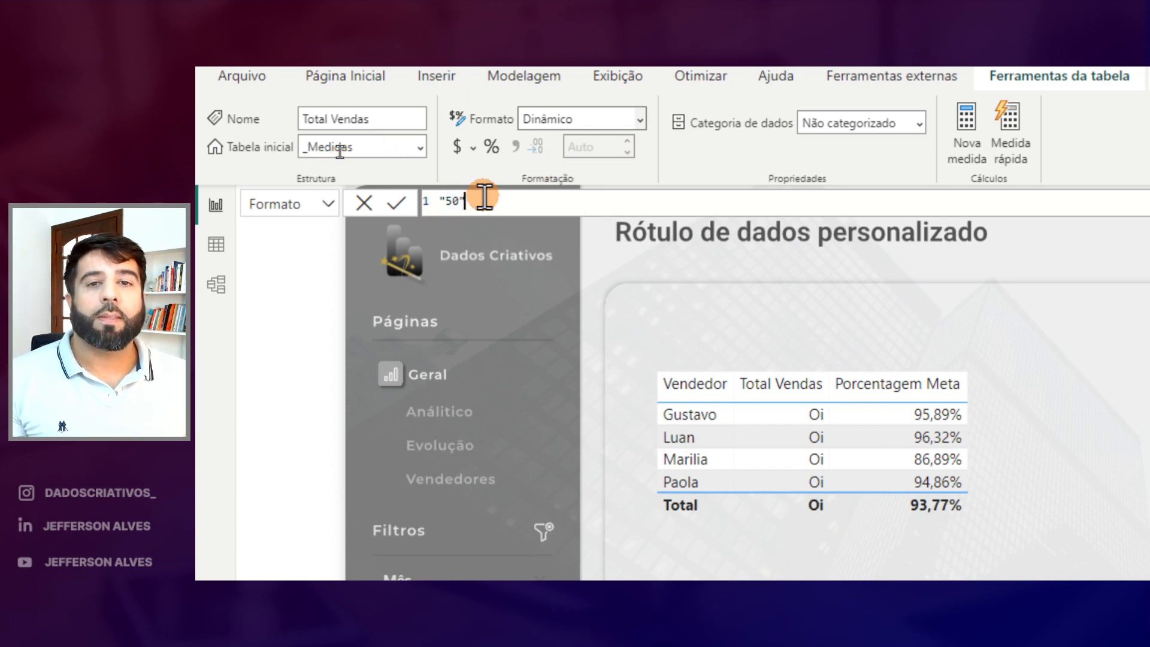
click(451, 204)
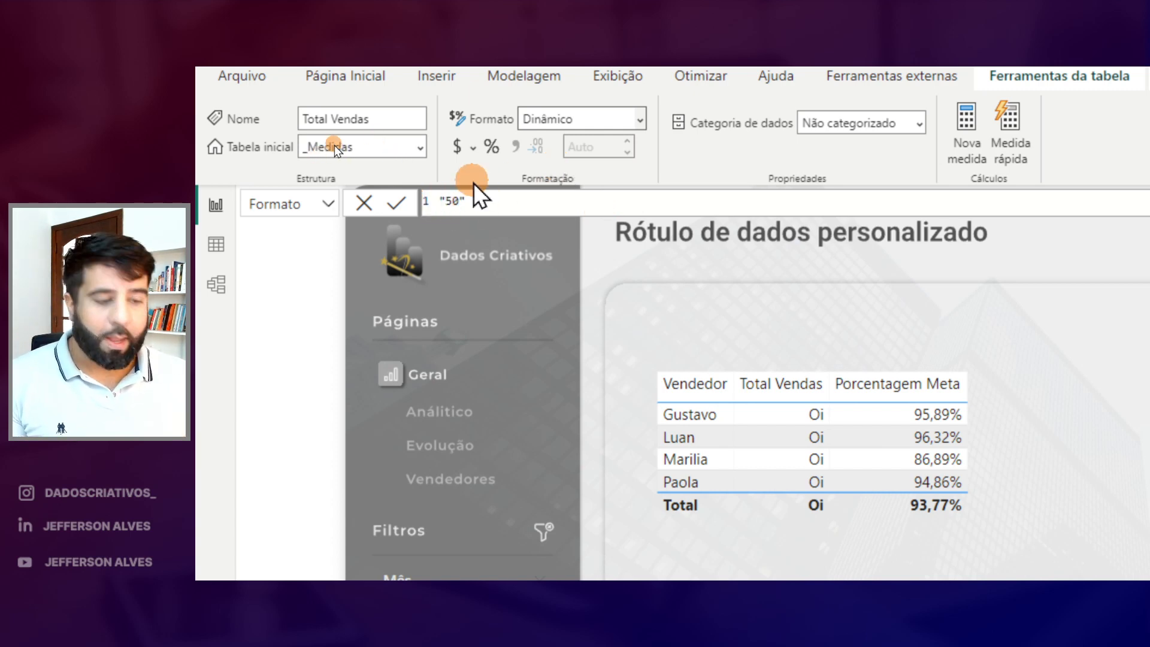
text(""")
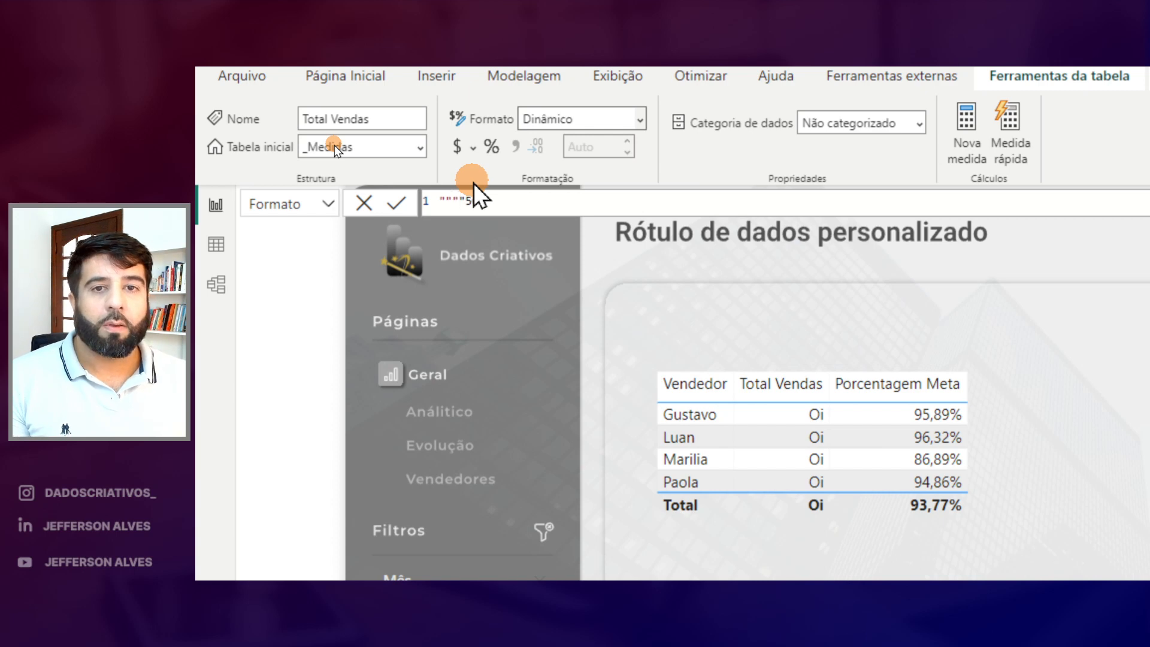
text(" &)
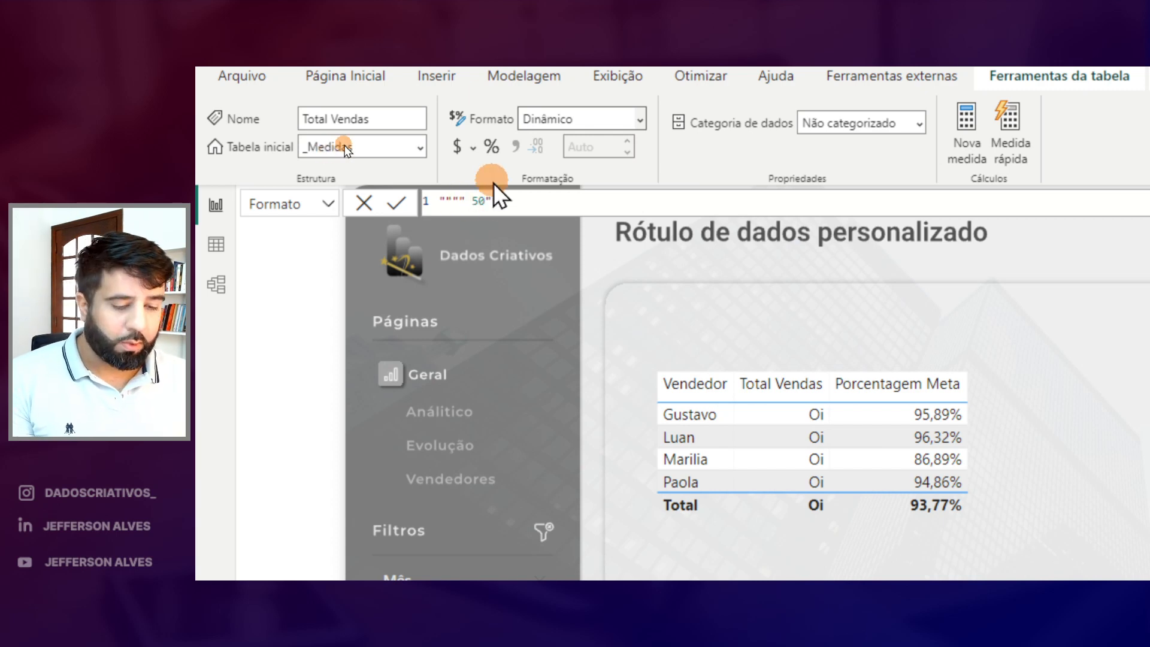
key(End)
text(&)
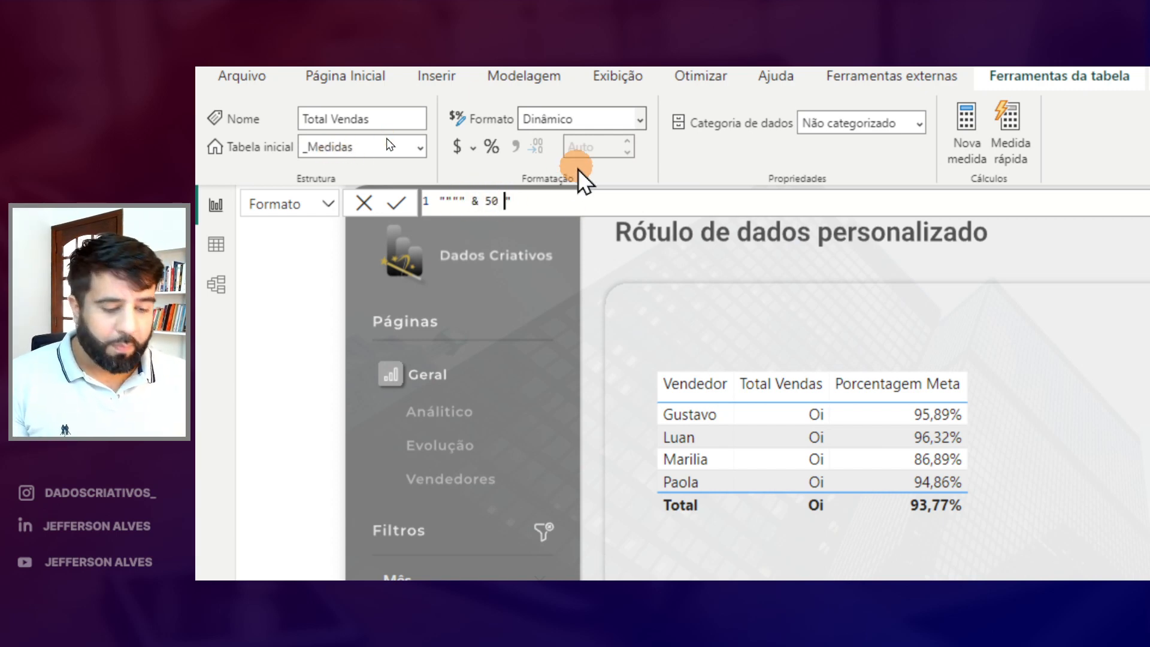
text( """")
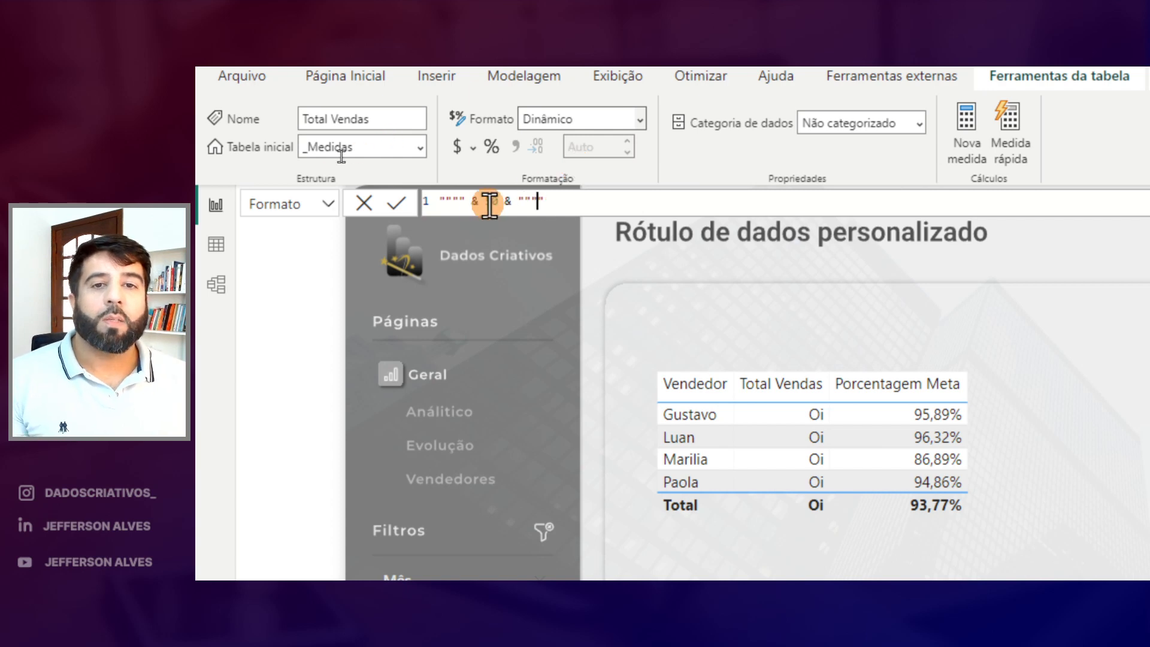
double_click(457, 201)
double_click(531, 201)
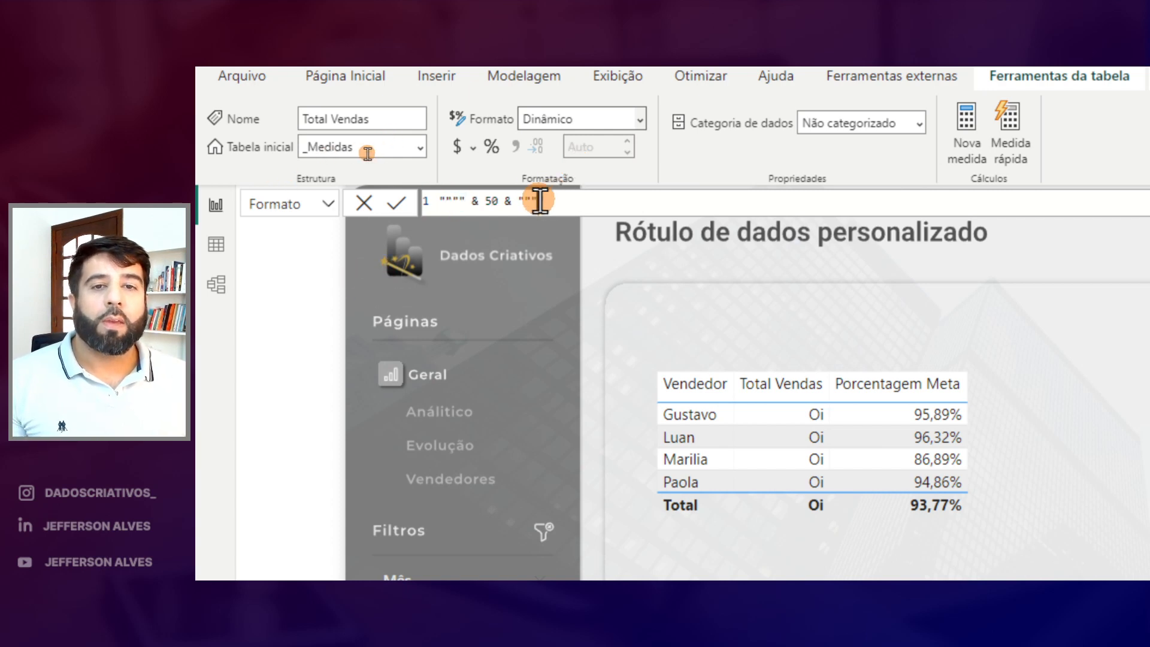
click(491, 201)
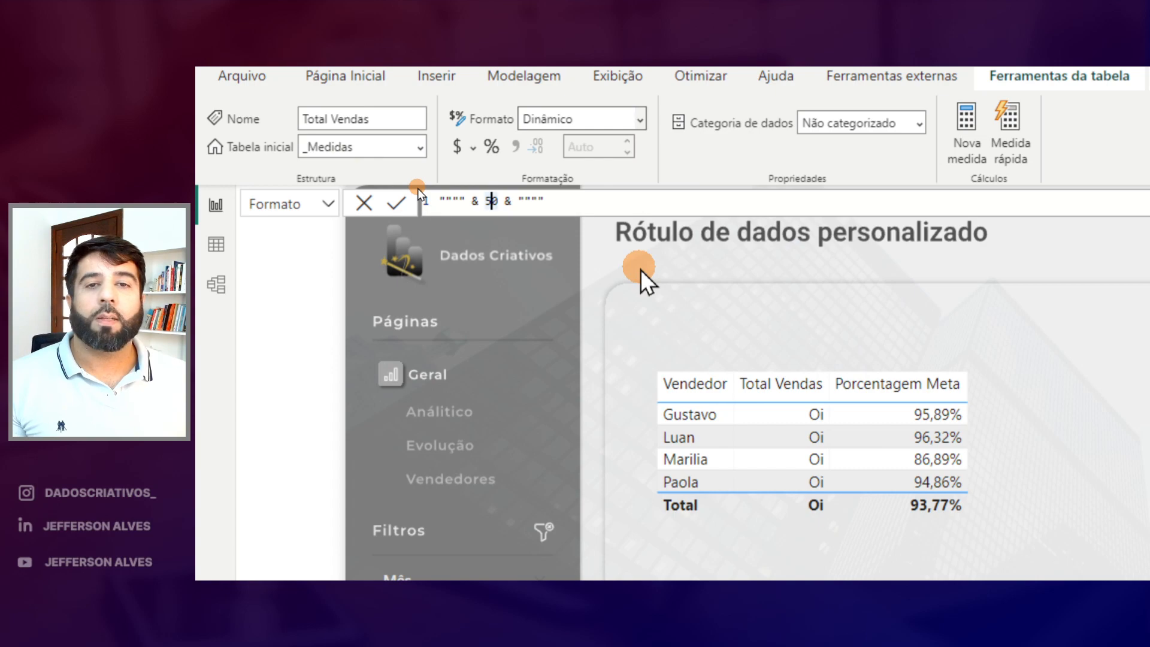
key(Return)
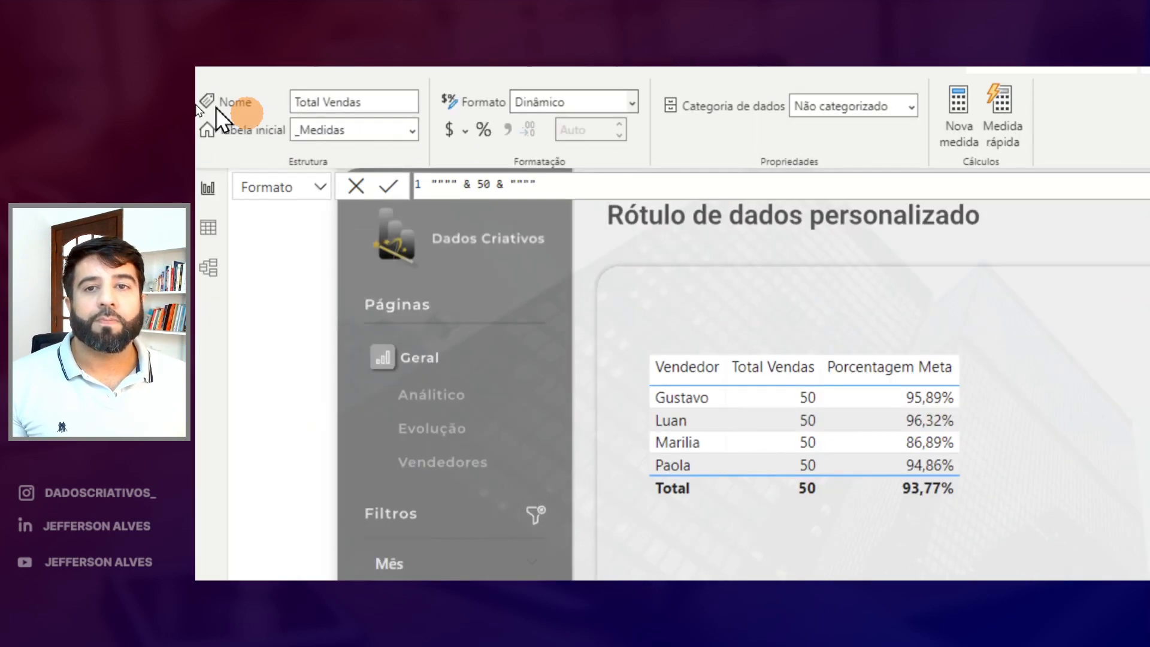
drag(483, 241, 441, 240)
drag(546, 241, 507, 243)
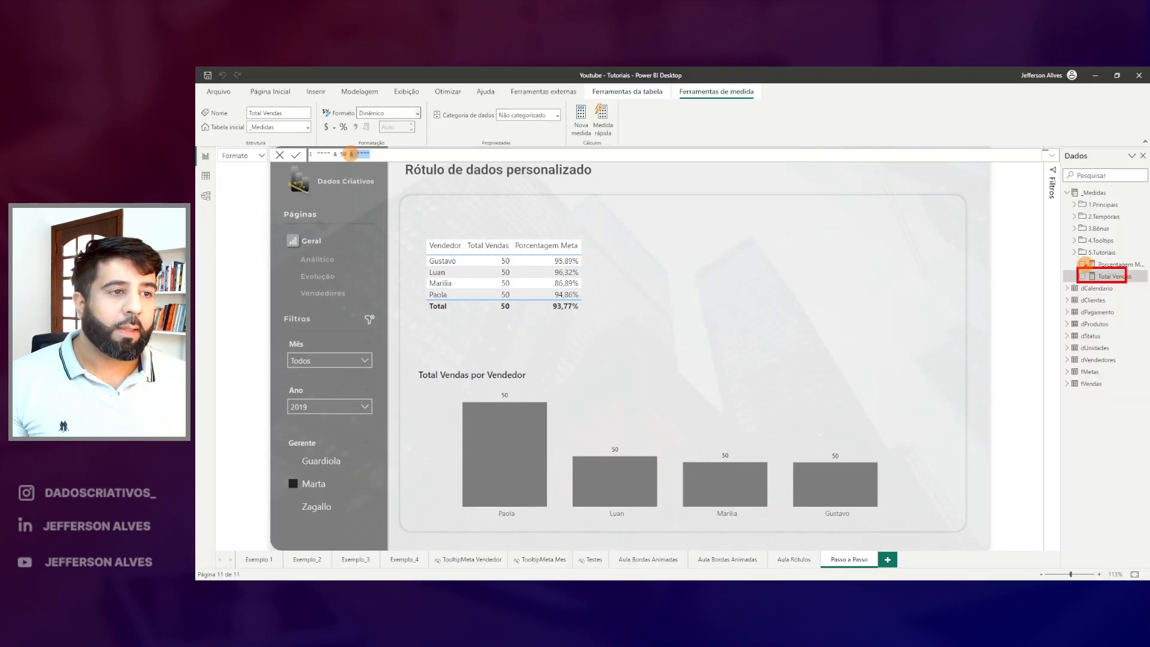
mouse_move(1083, 258)
mouse_down()
mouse_move(1143, 271)
mouse_move(1064, 273)
mouse_move(746, 200)
mouse_up()
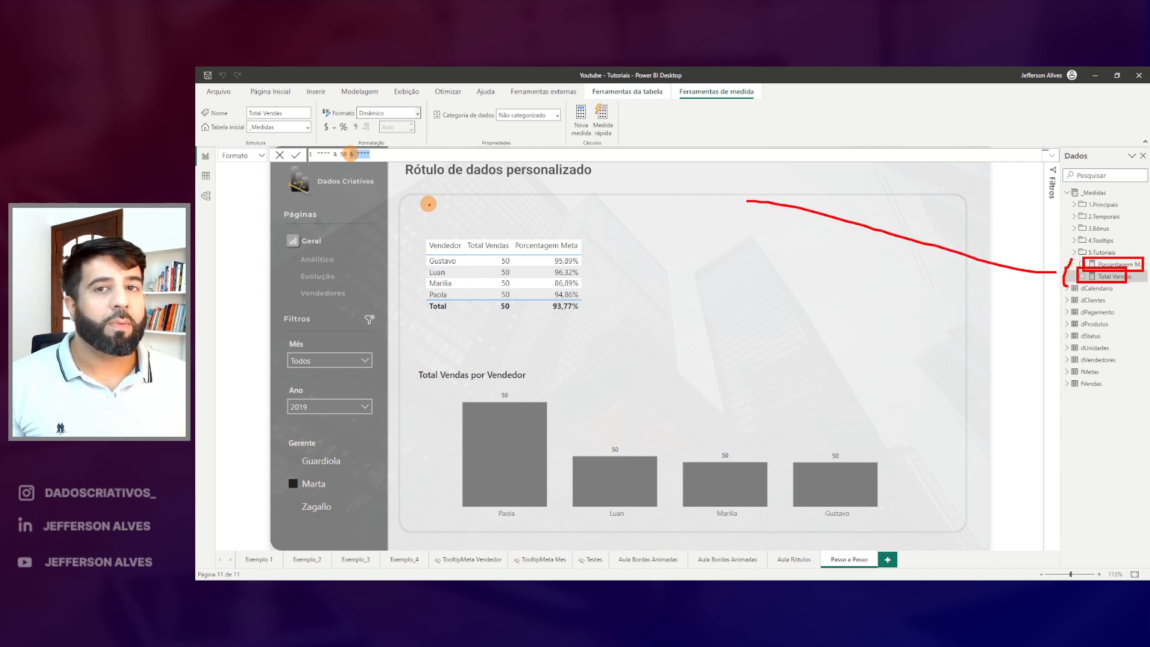
drag(308, 142, 390, 165)
key(Escape)
key(ctrl+1)
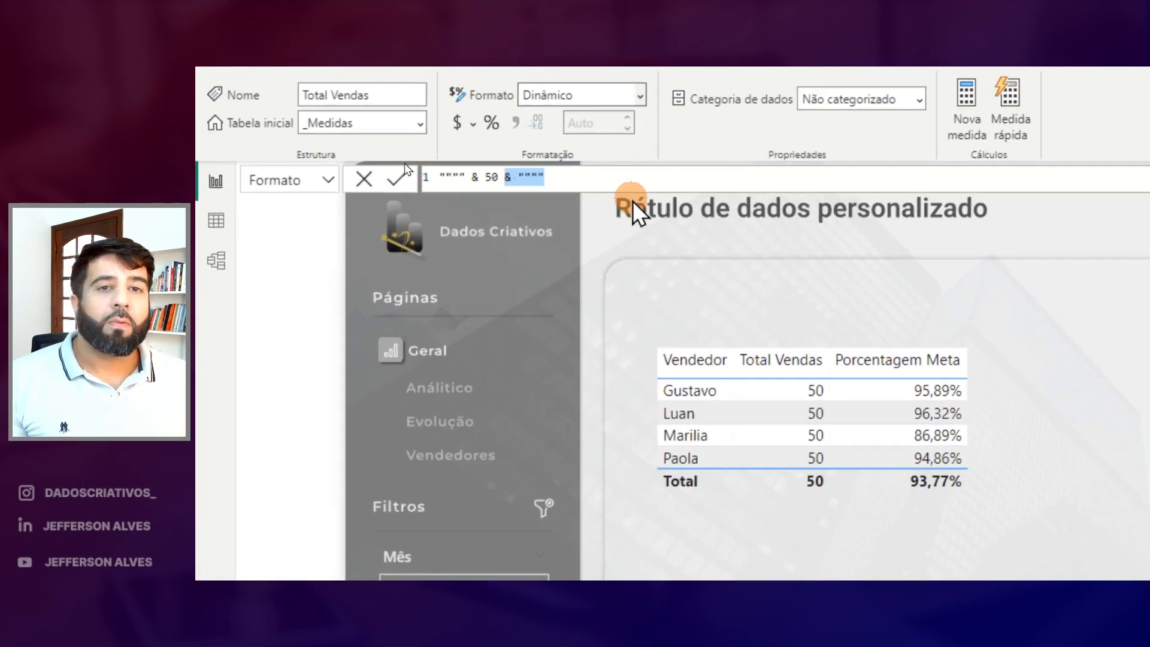
Replace the format expression of Total Vendas with a variable vRealizado defined as [Total Vendas]
click(561, 175)
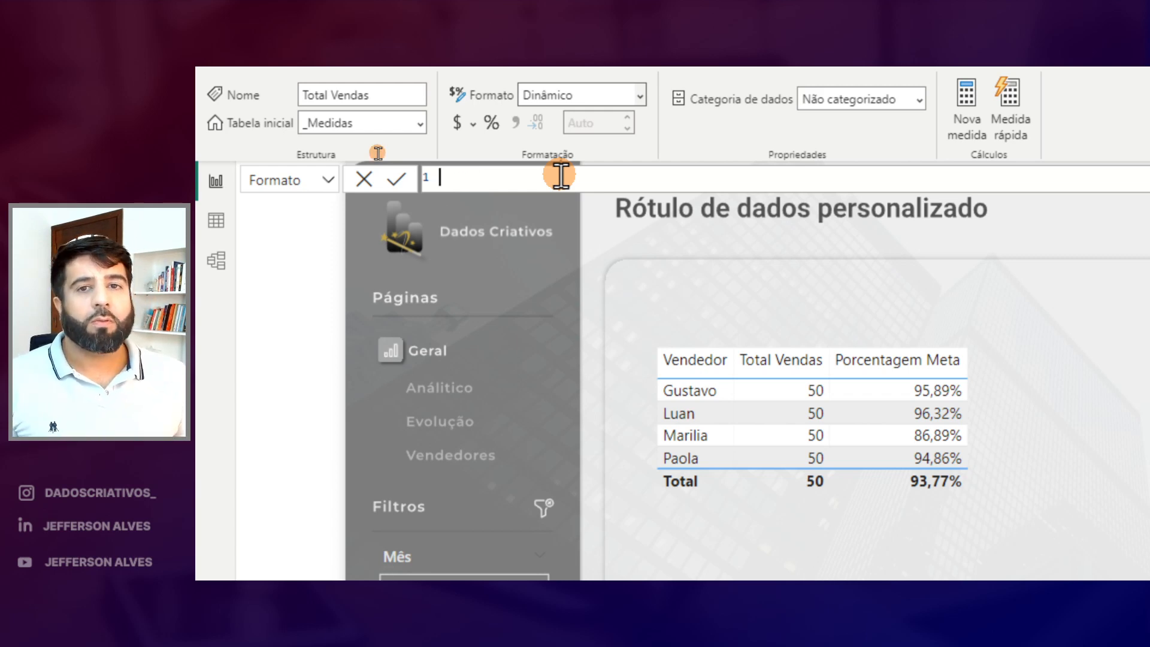
text(VAR )
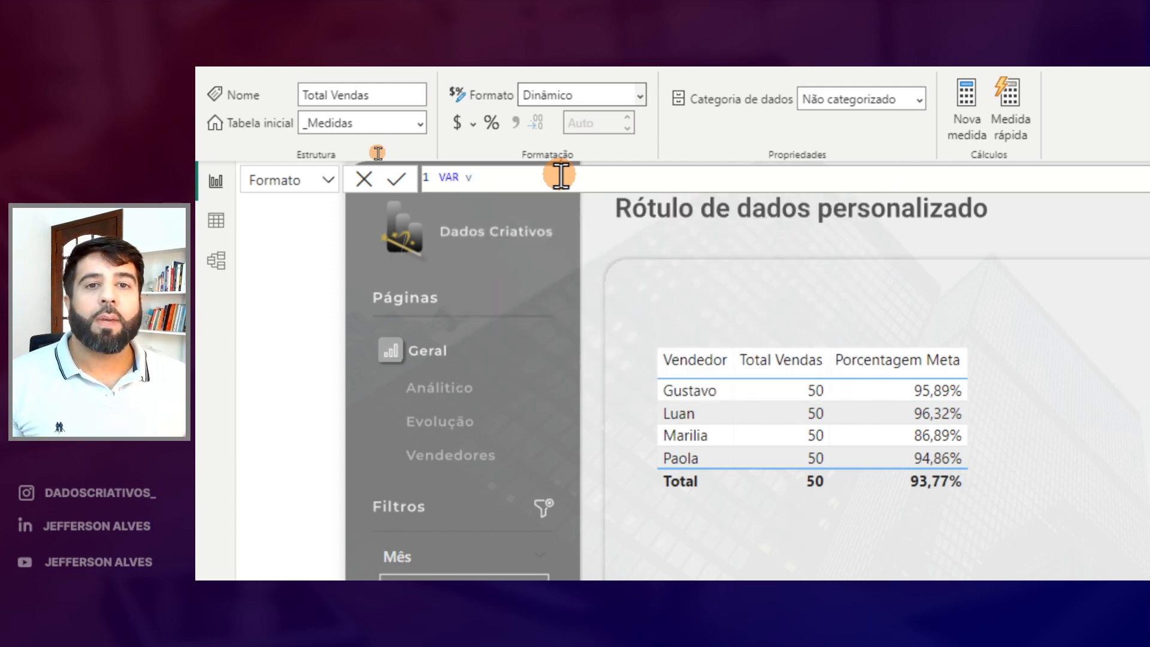
text(v)
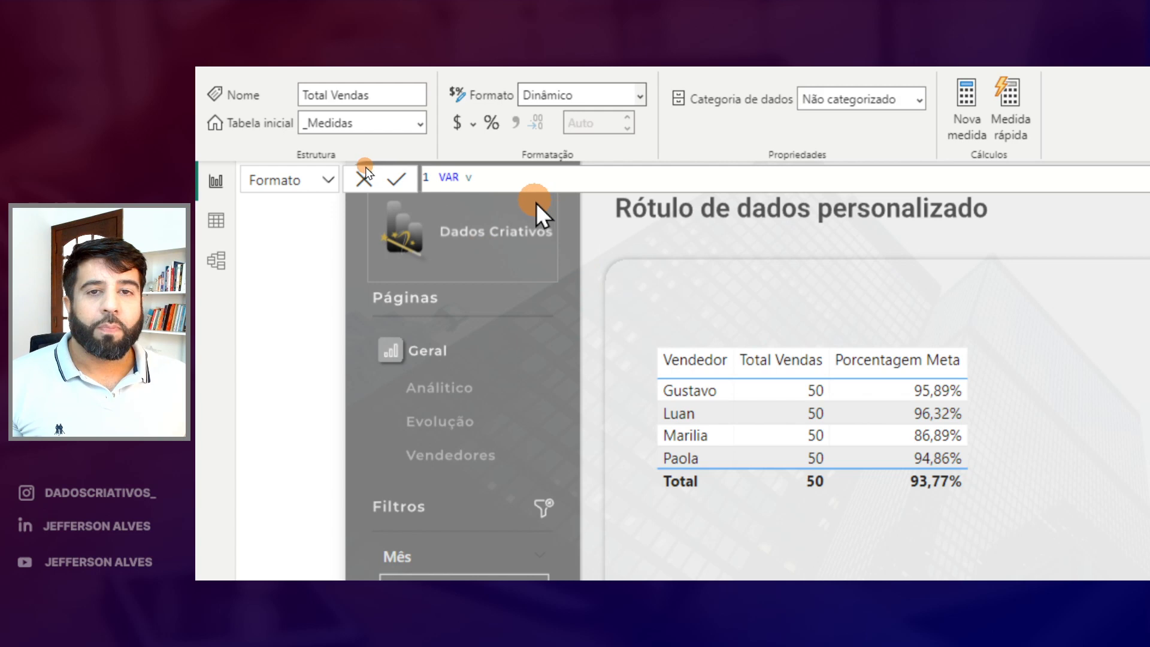
text(Realizado =)
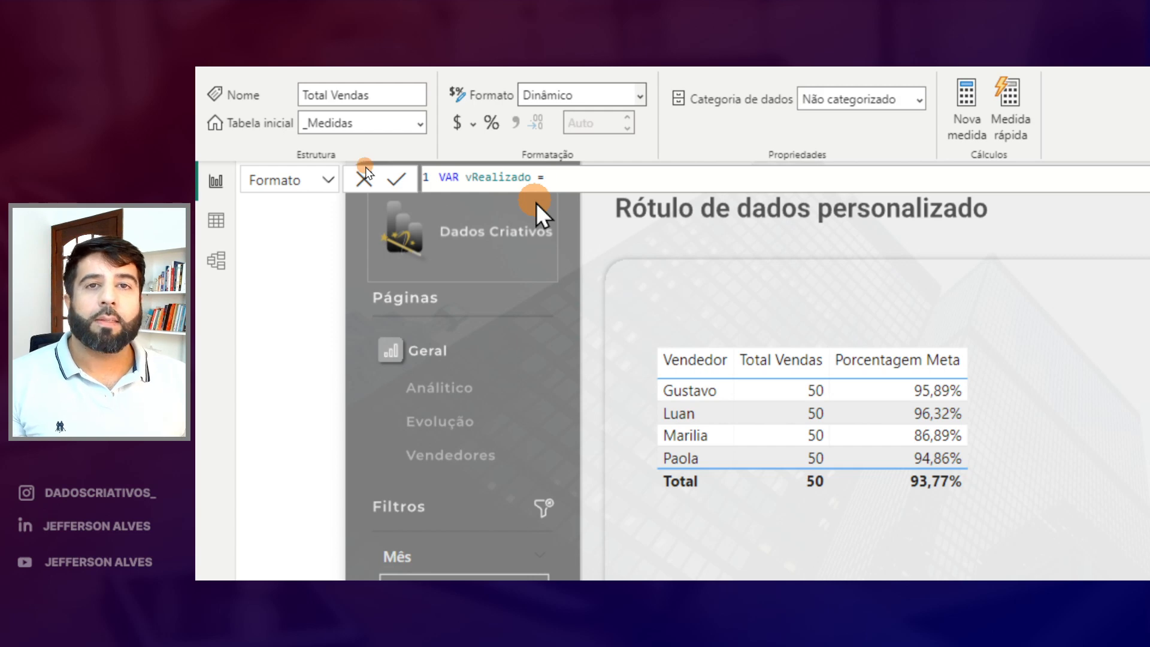
text( [Total Vendas])
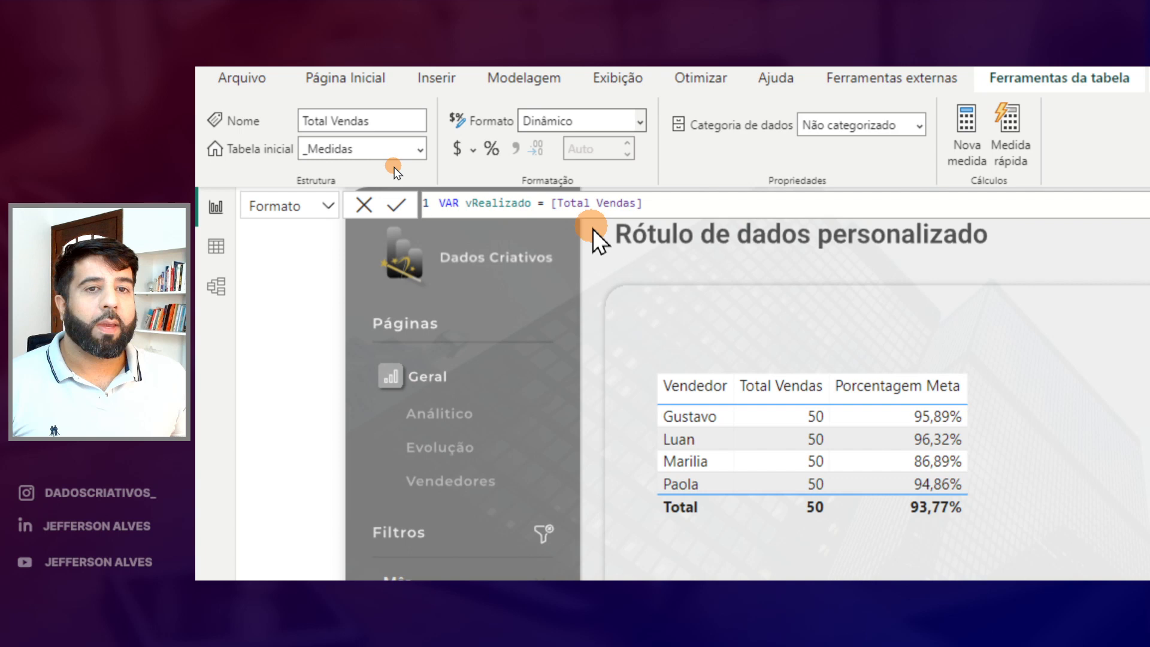
Redefine the vRealizado variable with the SELECTEDMEASURE() function instead of the measure reference
key(BackSpace)
key(BackSpace)
key(BackSpace)
key(BackSpace)
key(BackSpace)
key(BackSpace)
key(BackSpace)
key(BackSpace)
key(BackSpace)
key(BackSpace)
key(BackSpace)
key(BackSpace)
key(BackSpace)
key(BackSpace)
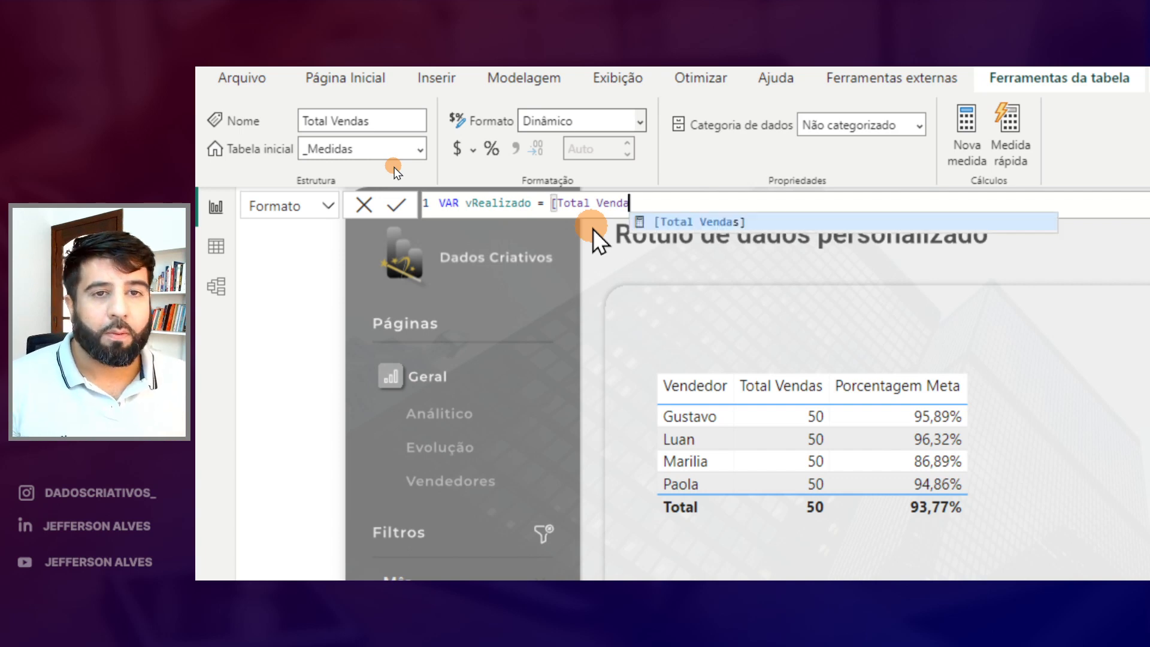
text(SELEC)
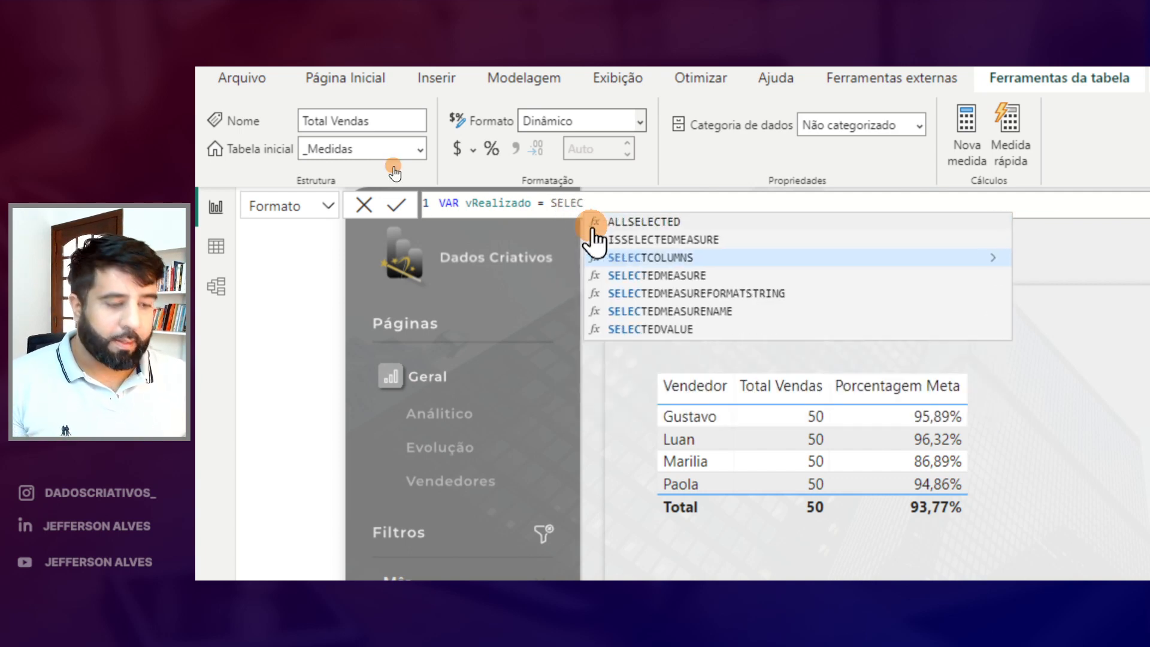
key(Down)
key(Down)
key(Up)
key(Tab)
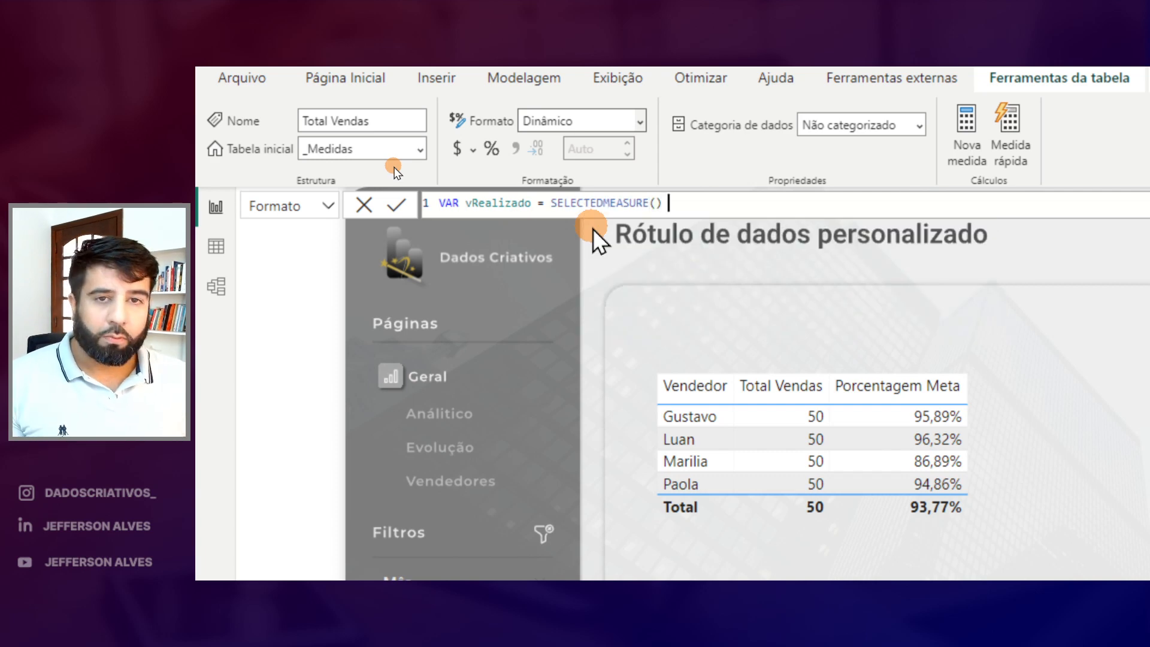
Add a second variable vPorc_meta to the format expression, defined as [Porcentagem Meta]
key(shift+Return)
key(shift+Return)
double_click(497, 203)
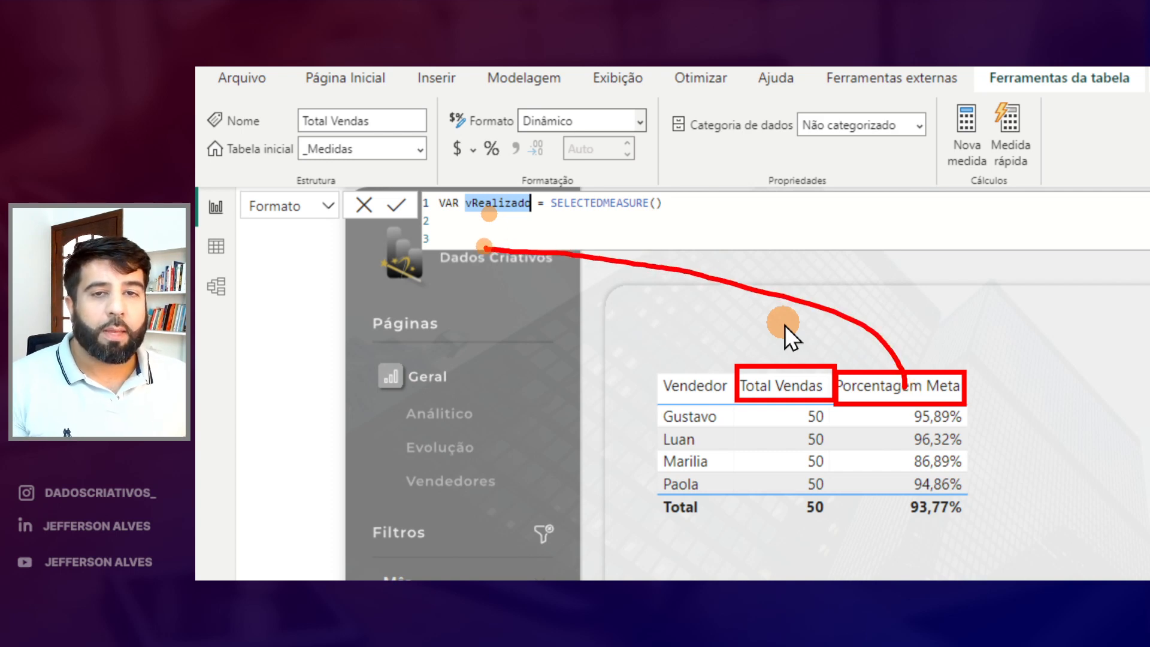
key(Escape)
click(707, 362)
click(469, 234)
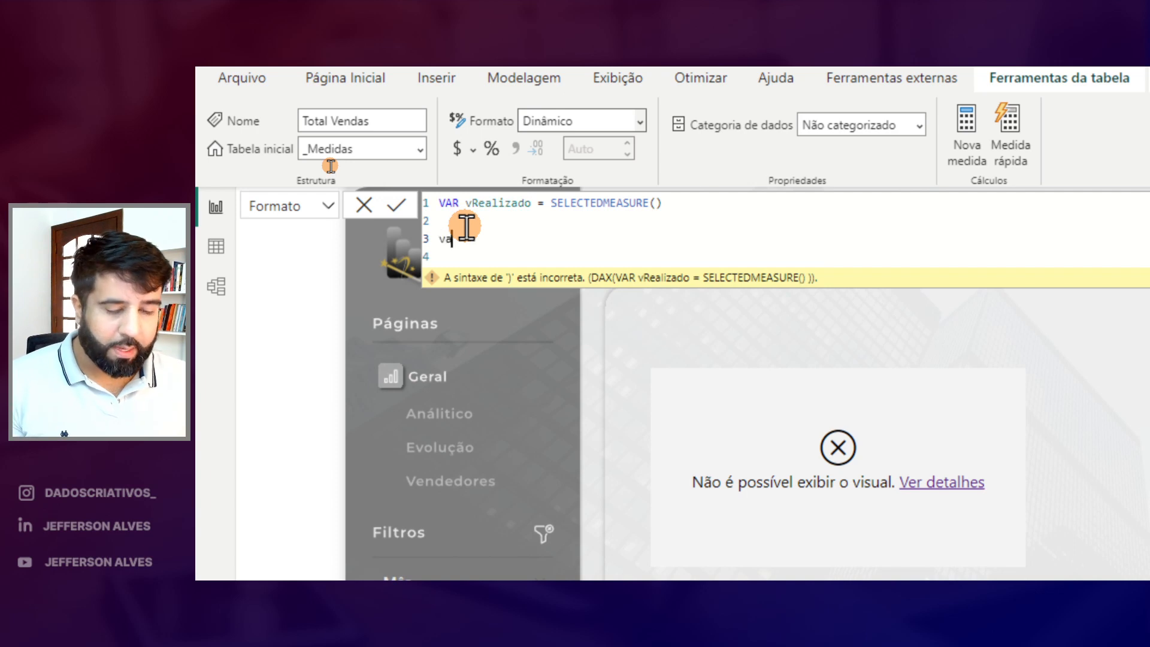
text(VAR vOr)
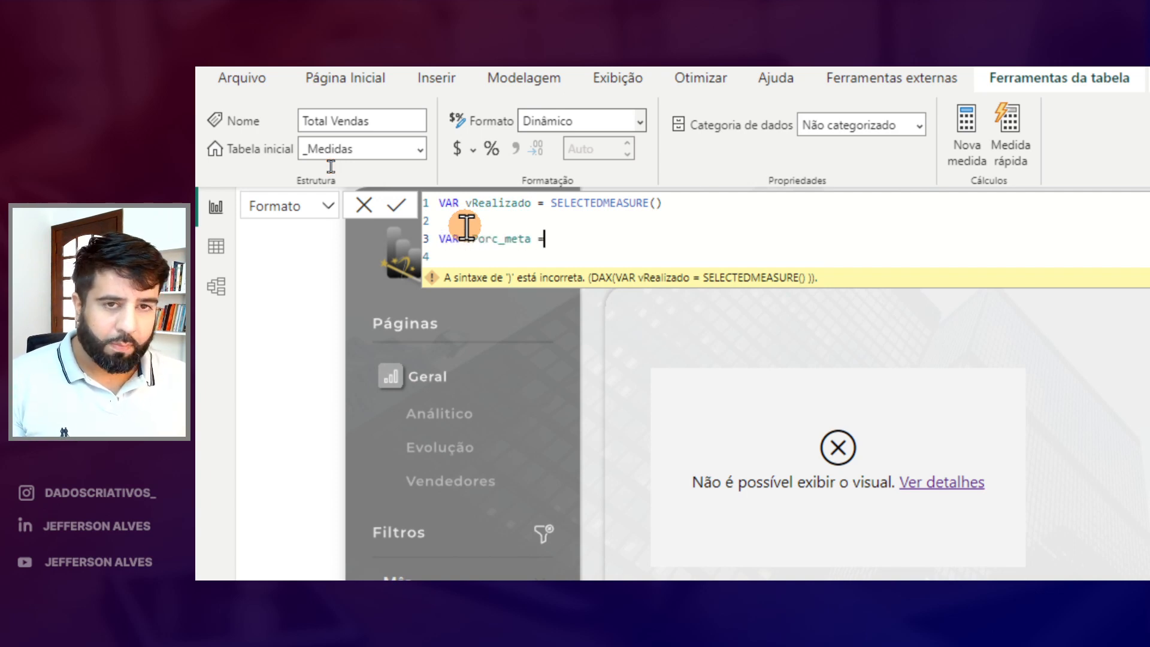
text(c_meta = [Porcentagem Meta])
key(Tab)
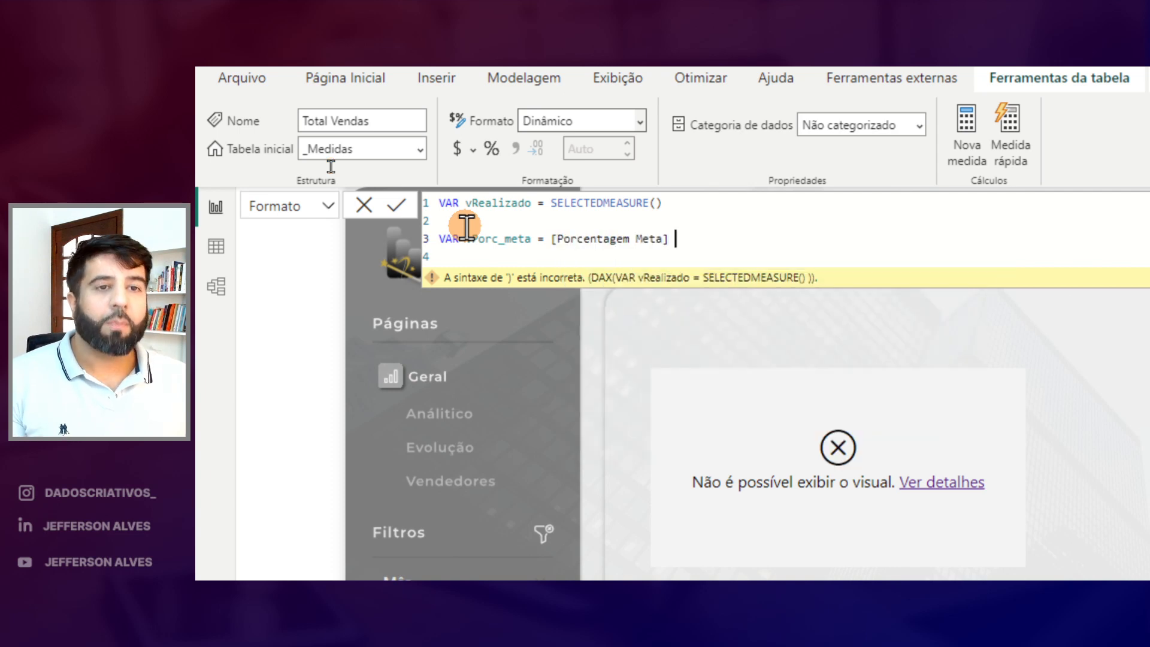
Add a RETURN section that outputs vRealizado on its own and apply the format expression
key(Return)
key(Return)
text(RETURN)
key(Return)
text(vR)
key(Tab)
click(396, 205)
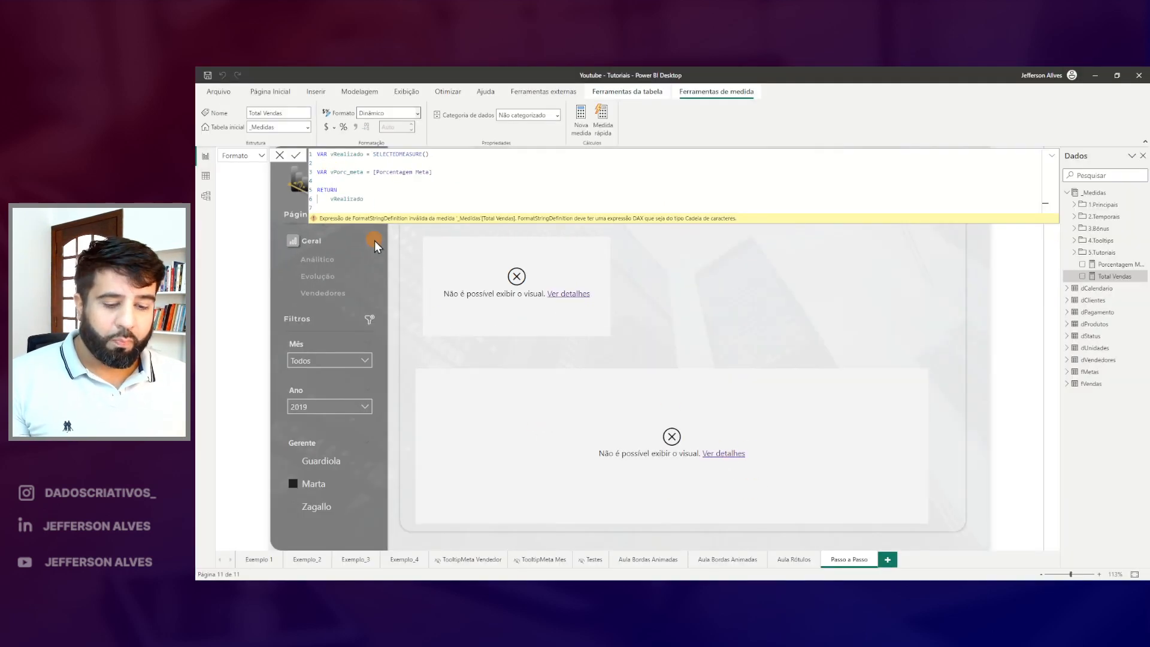
mouse_move(327, 146)
mouse_down()
mouse_move(366, 161)
mouse_move(428, 162)
mouse_move(455, 131)
mouse_move(1063, 255)
mouse_up()
mouse_move(1068, 262)
mouse_down()
mouse_move(1095, 286)
mouse_move(1137, 288)
mouse_up()
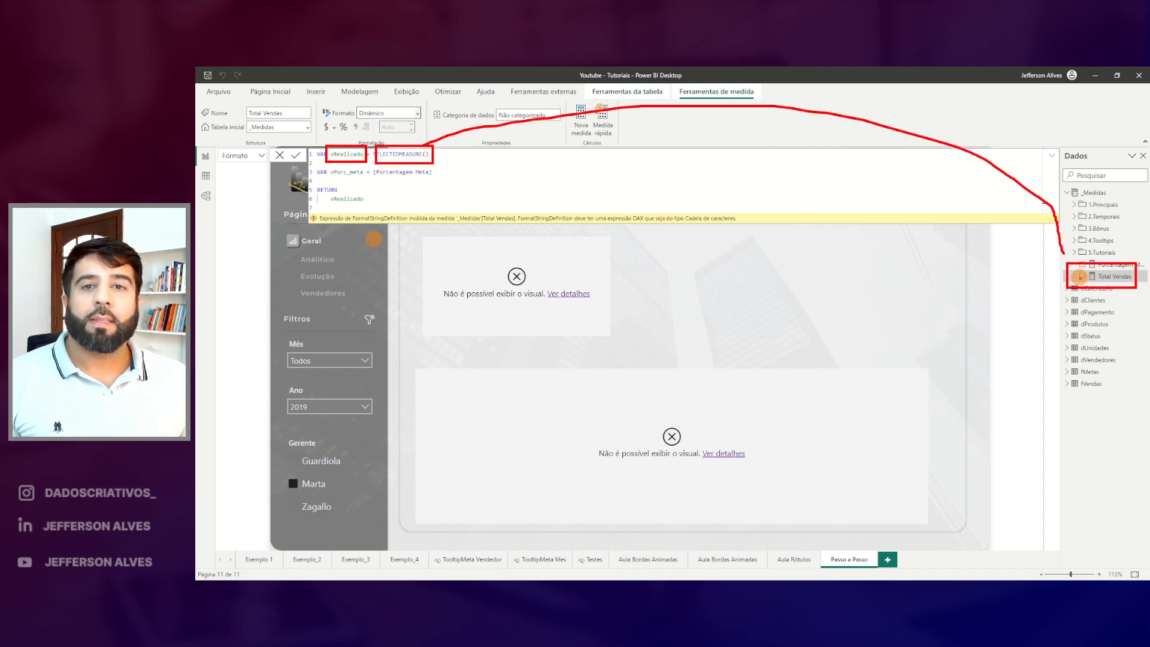
drag(1066, 275, 374, 239)
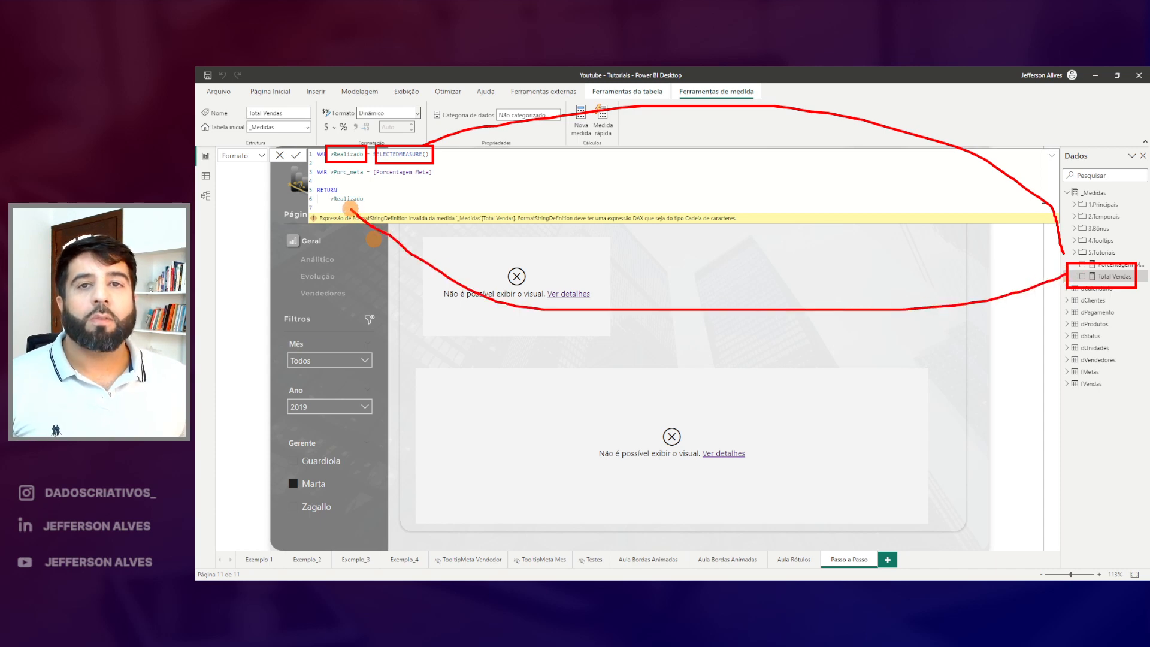
key(Escape)
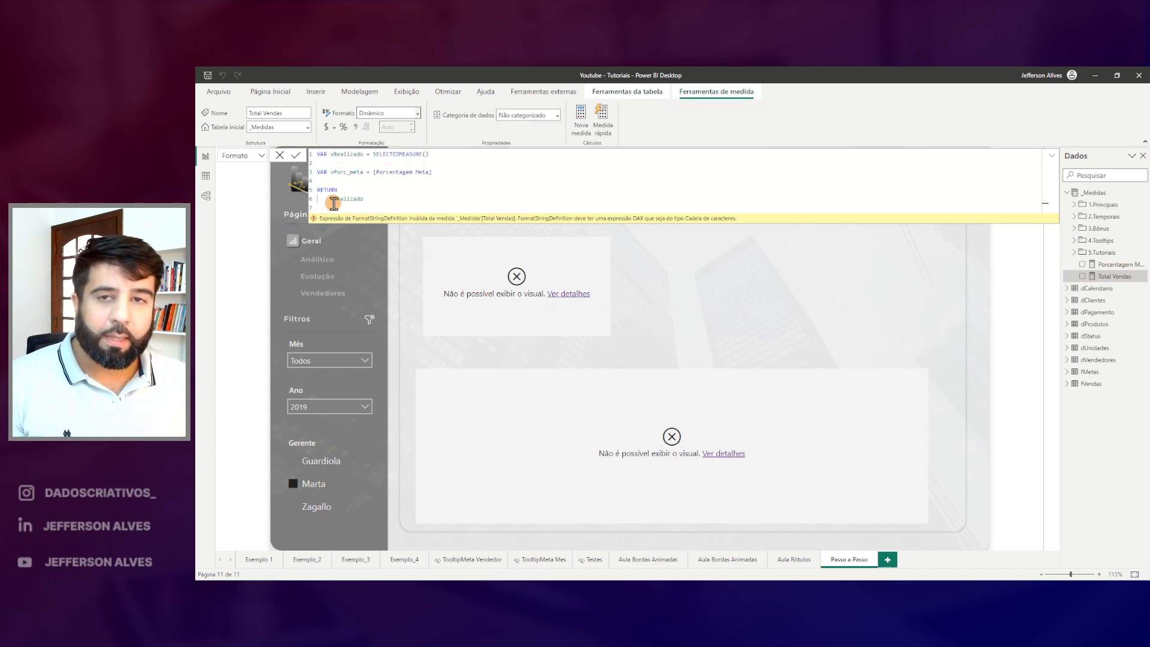
Rewrite the returned value as """" & vRealizado & """" and apply the format expression
click(330, 199)
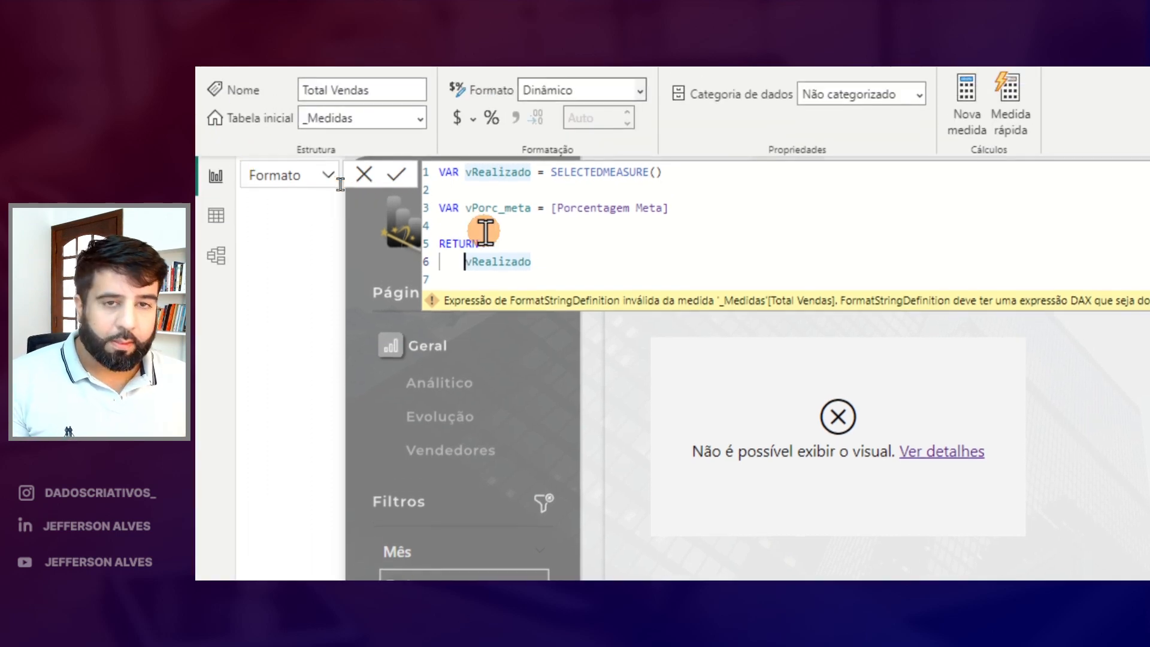
text("""" )
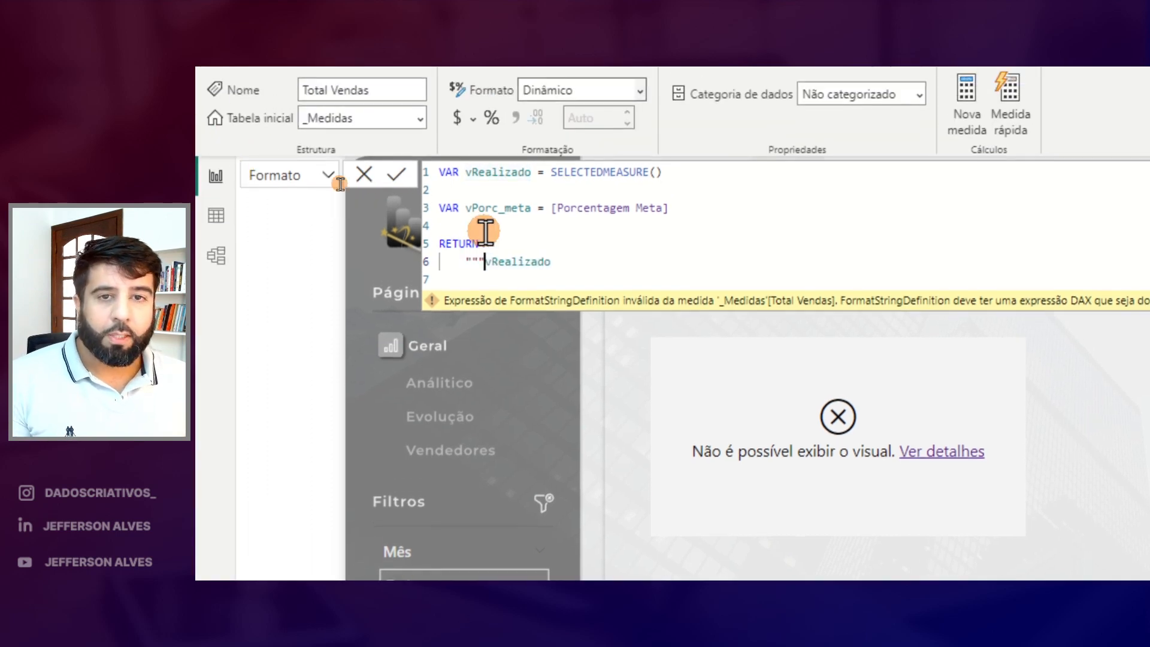
text(&)
click(611, 260)
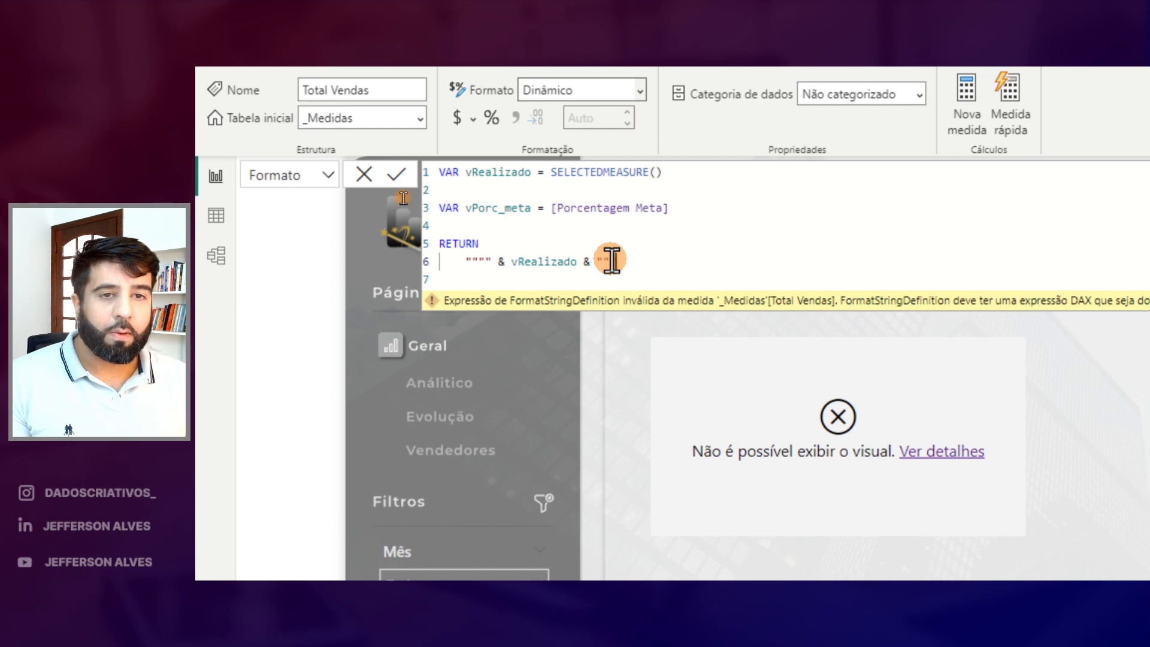
key(Return)
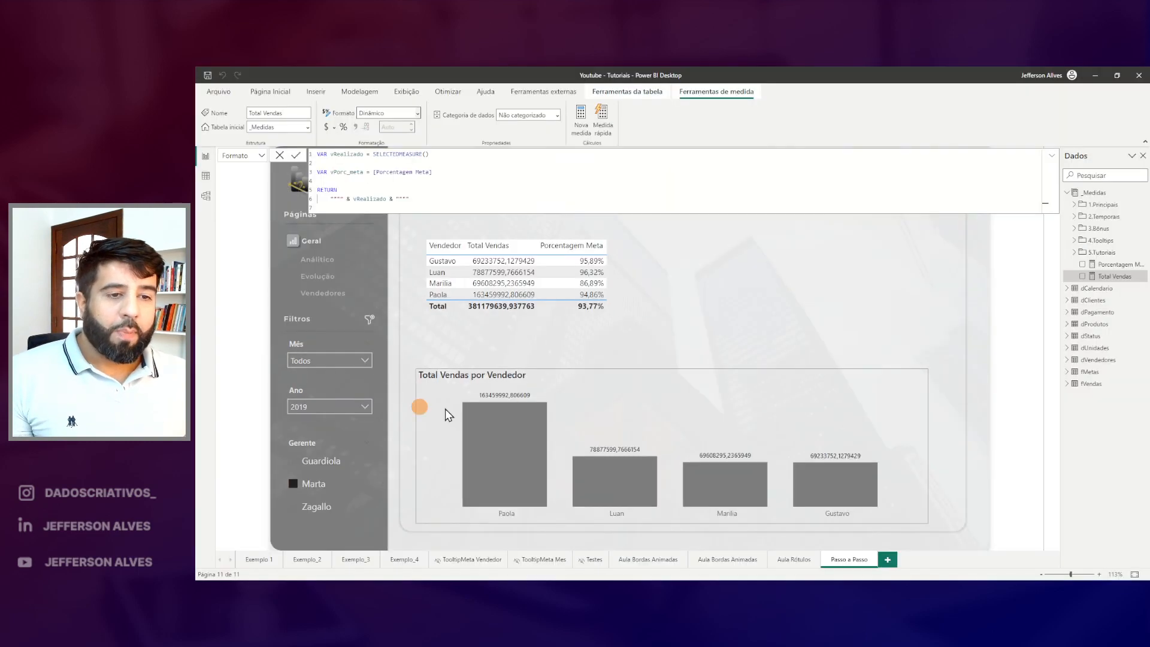
mouse_move(478, 382)
mouse_down()
mouse_move(681, 474)
mouse_move(769, 469)
mouse_up()
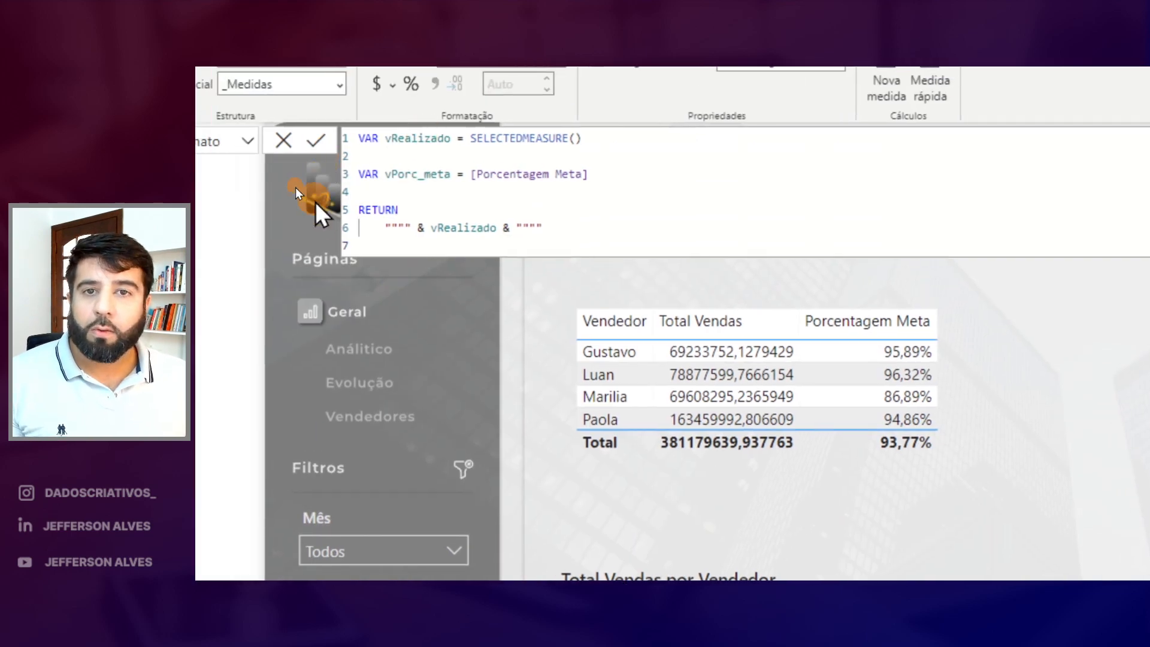
Wrap vRealizado in the RETURN line in a FORMAT function with the format string "#.0" and apply it
click(431, 227)
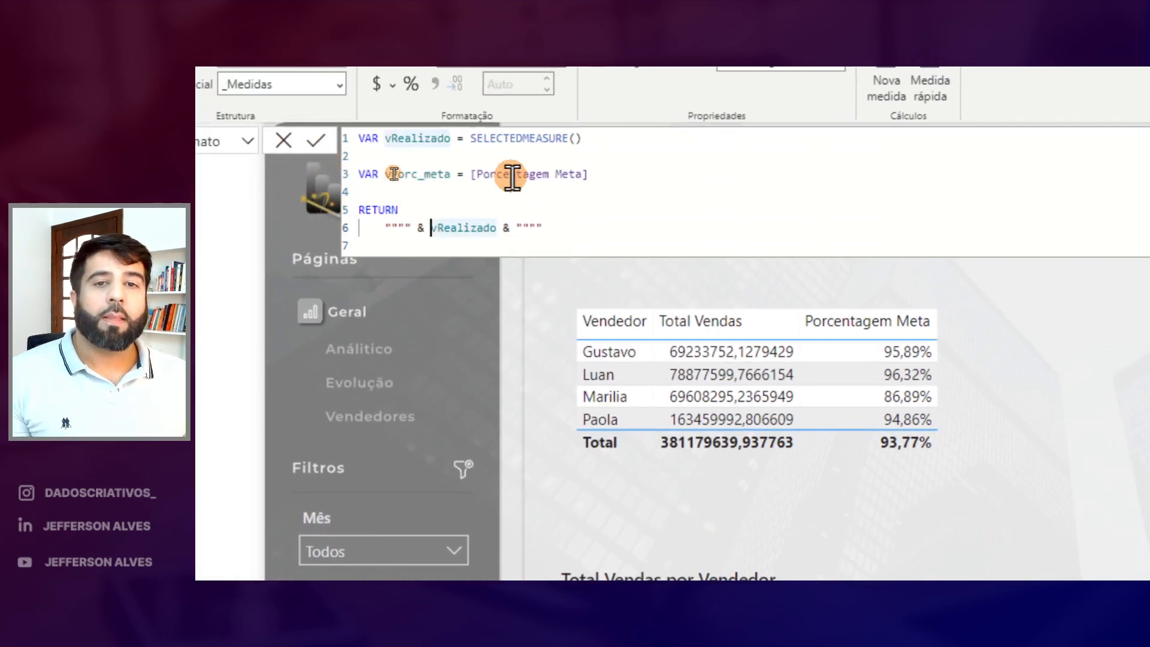
text(FORMAT()
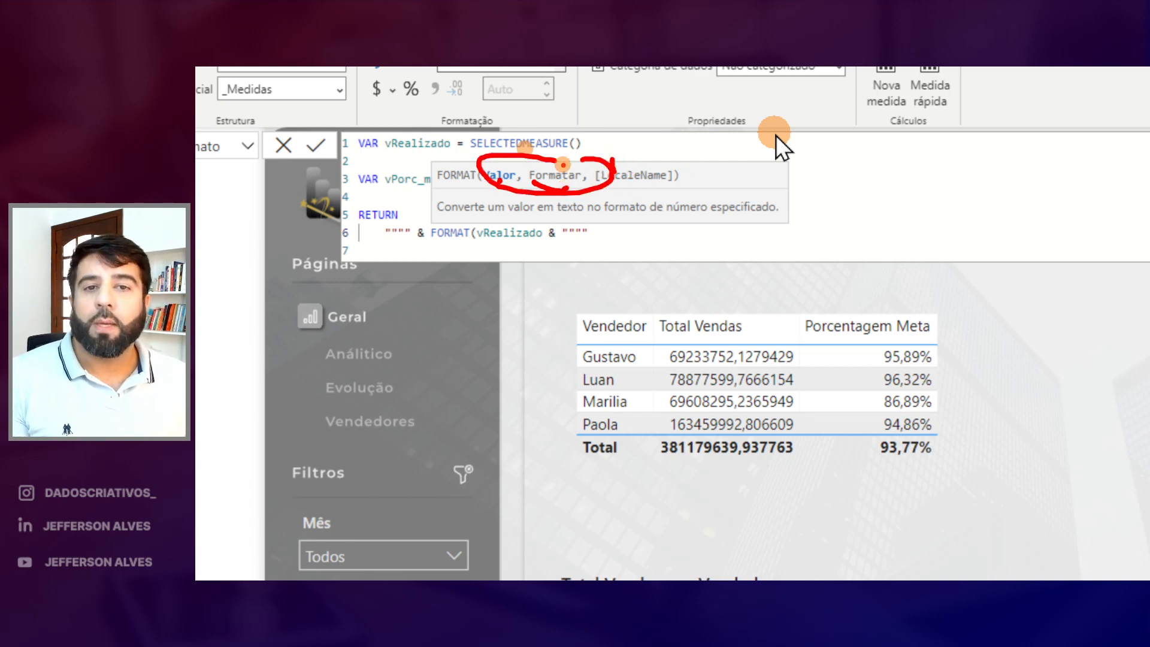
key(Escape)
click(544, 232)
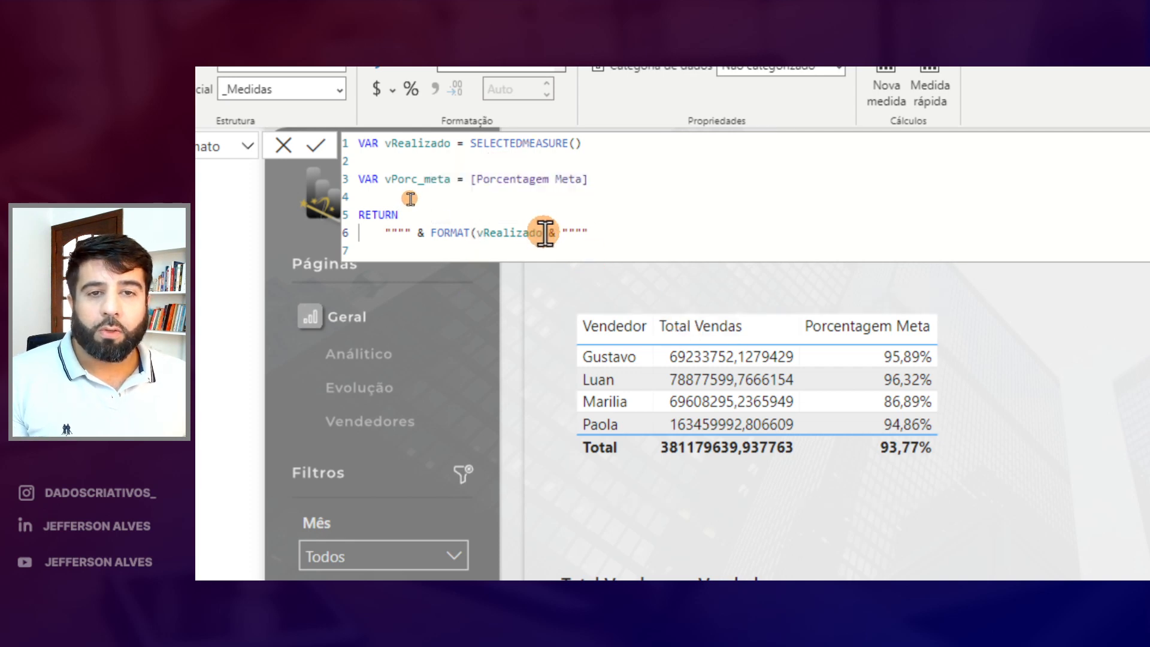
text(, ")
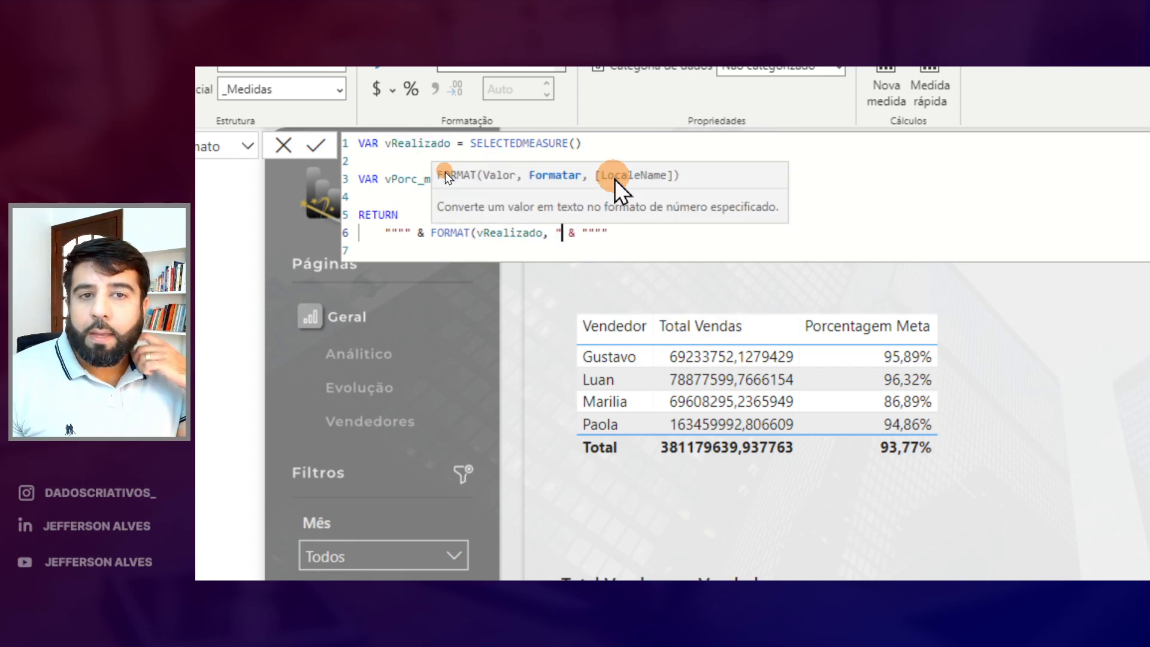
text(#)
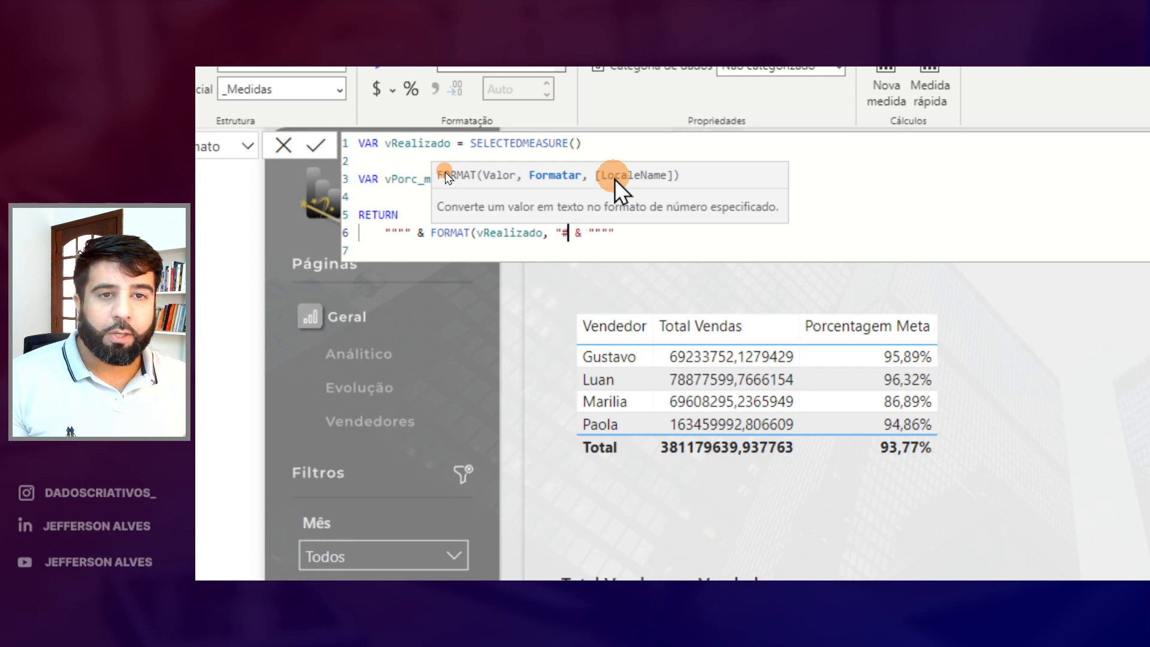
text(.0)
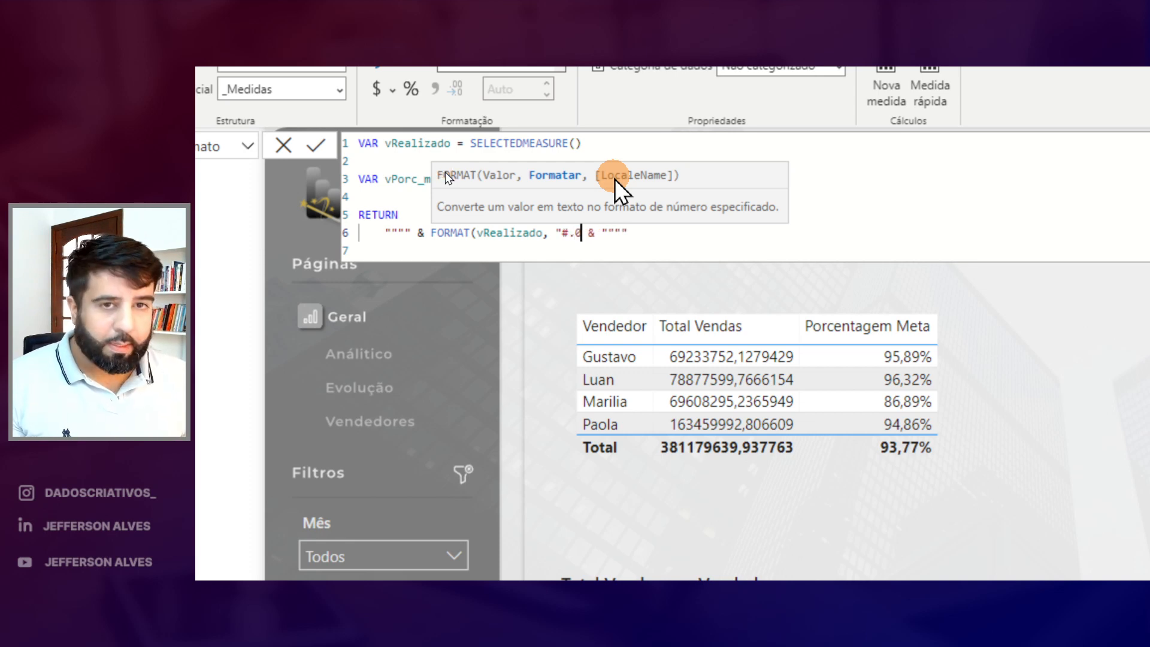
text(" )
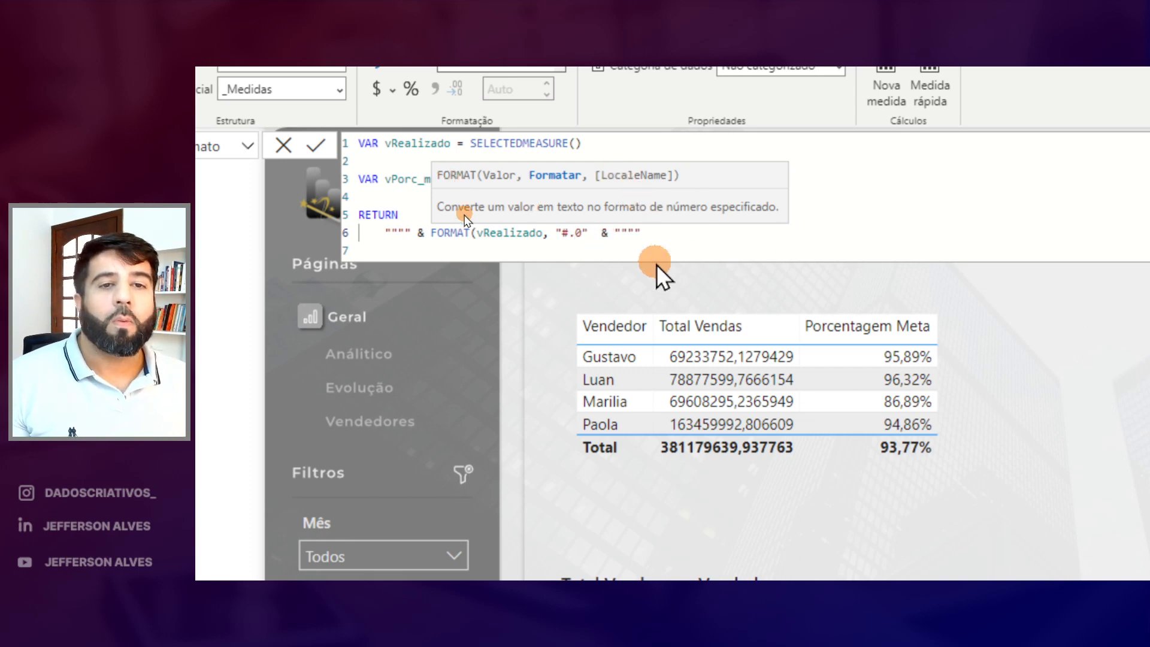
text())
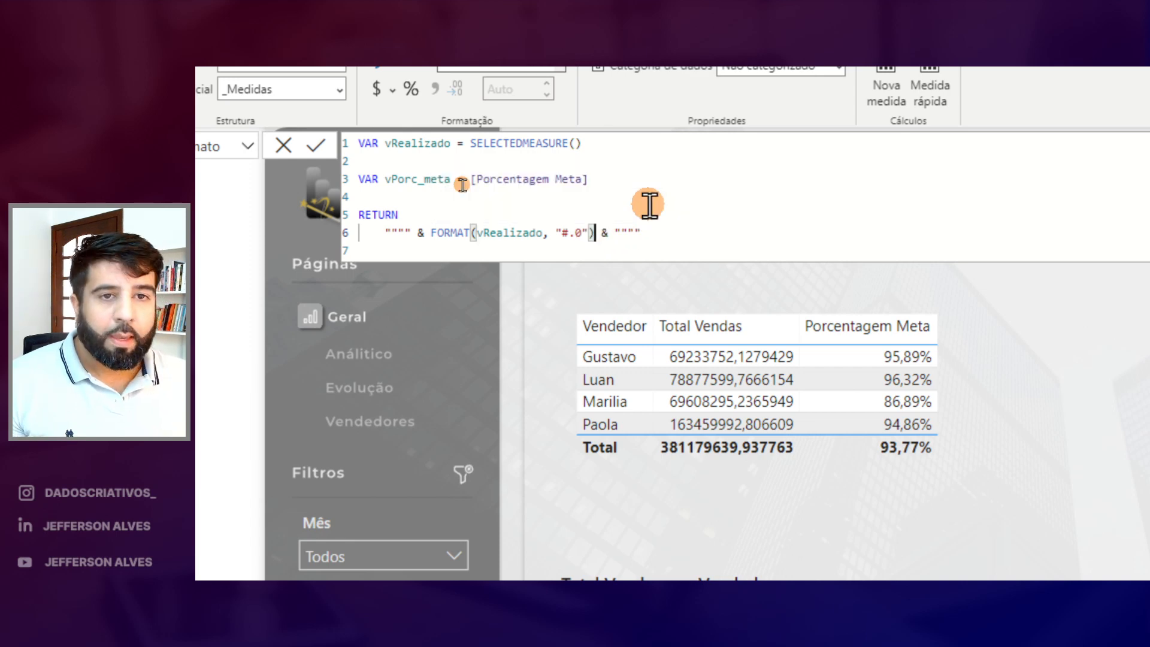
key(Return)
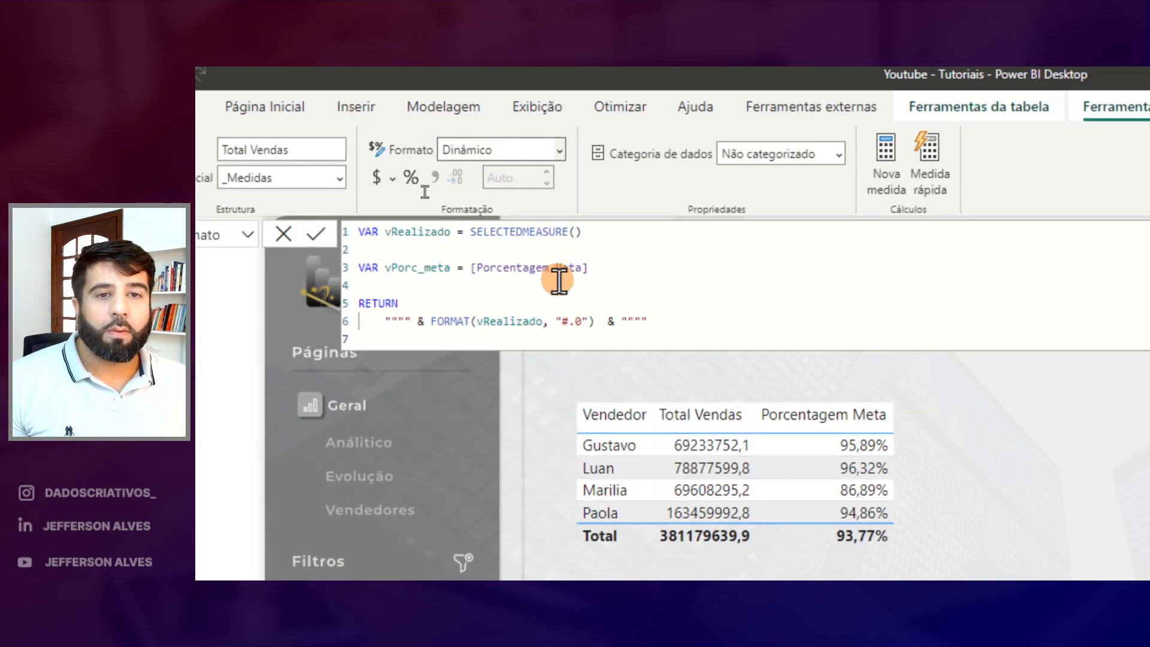
Change the FORMAT string of vRealizado to "#,0" and apply the expression
click(572, 321)
key(BackSpace)
text(,)
key(Return)
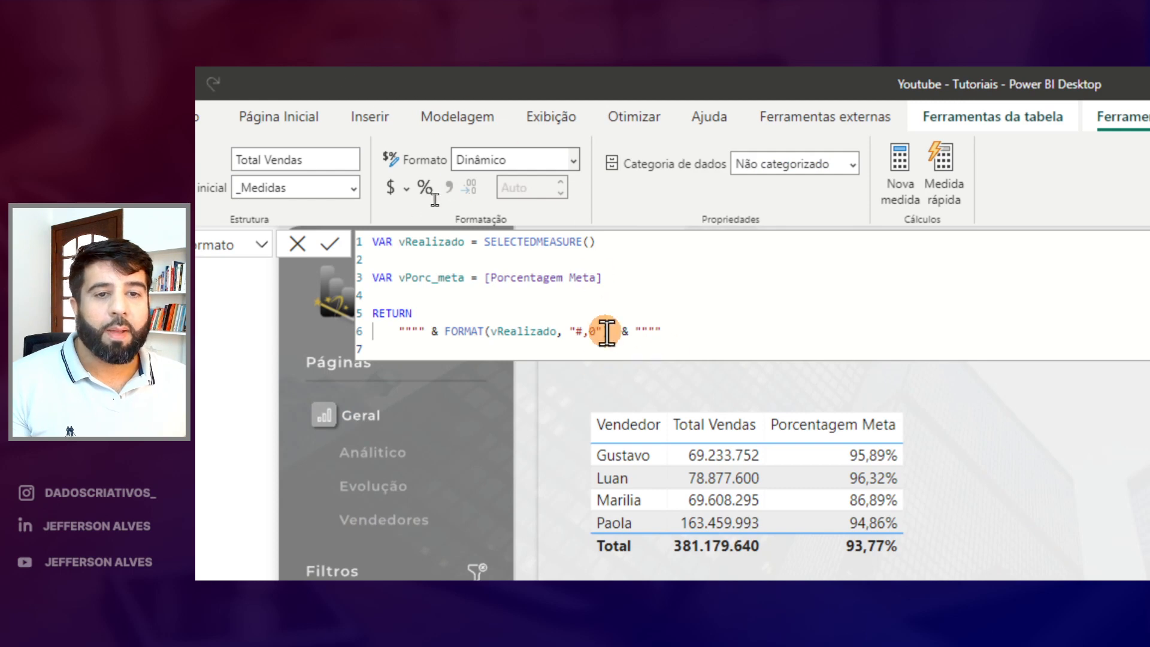
click(607, 331)
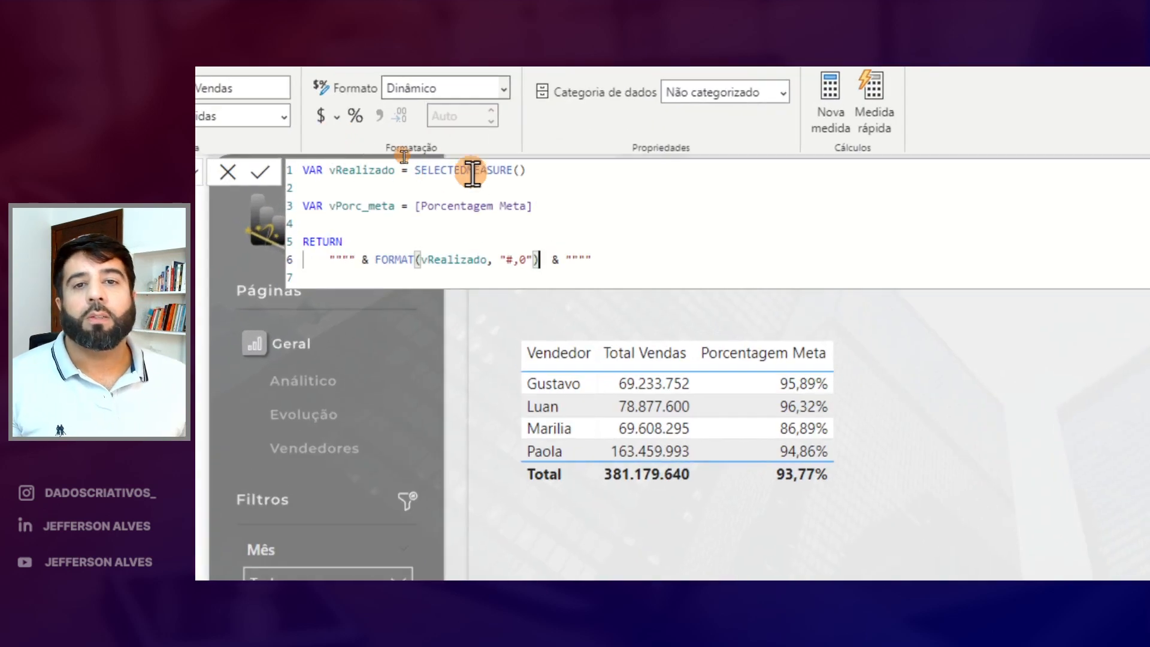
drag(535, 173, 414, 170)
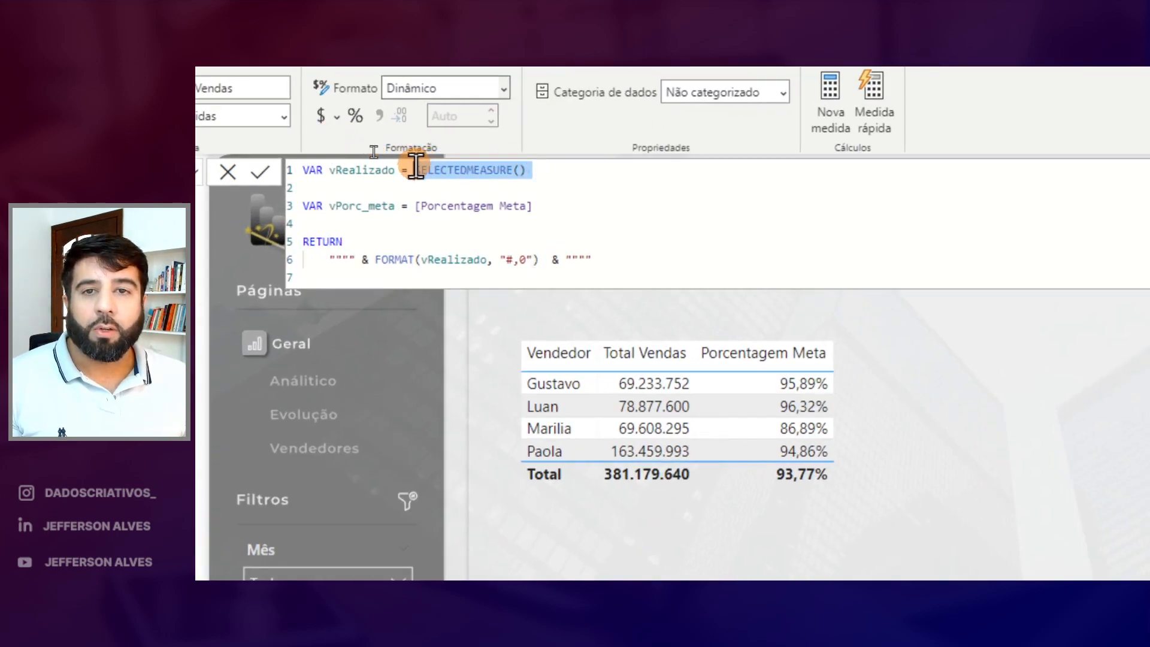
key(BackSpace)
text(15500000)
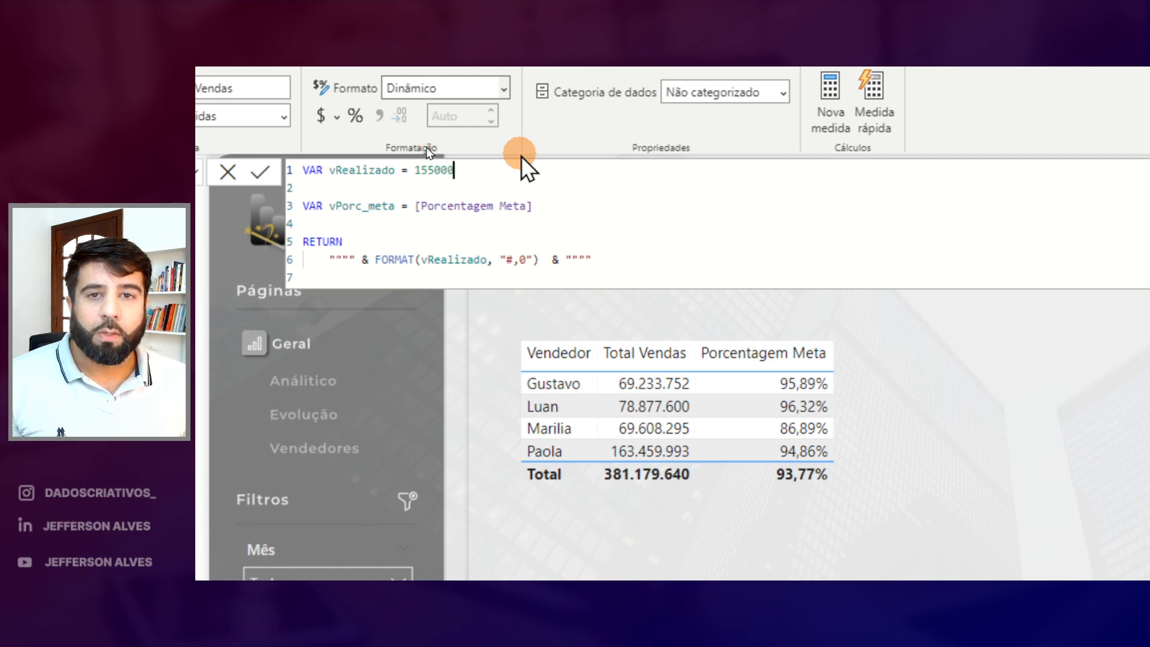
text(00)
key(Return)
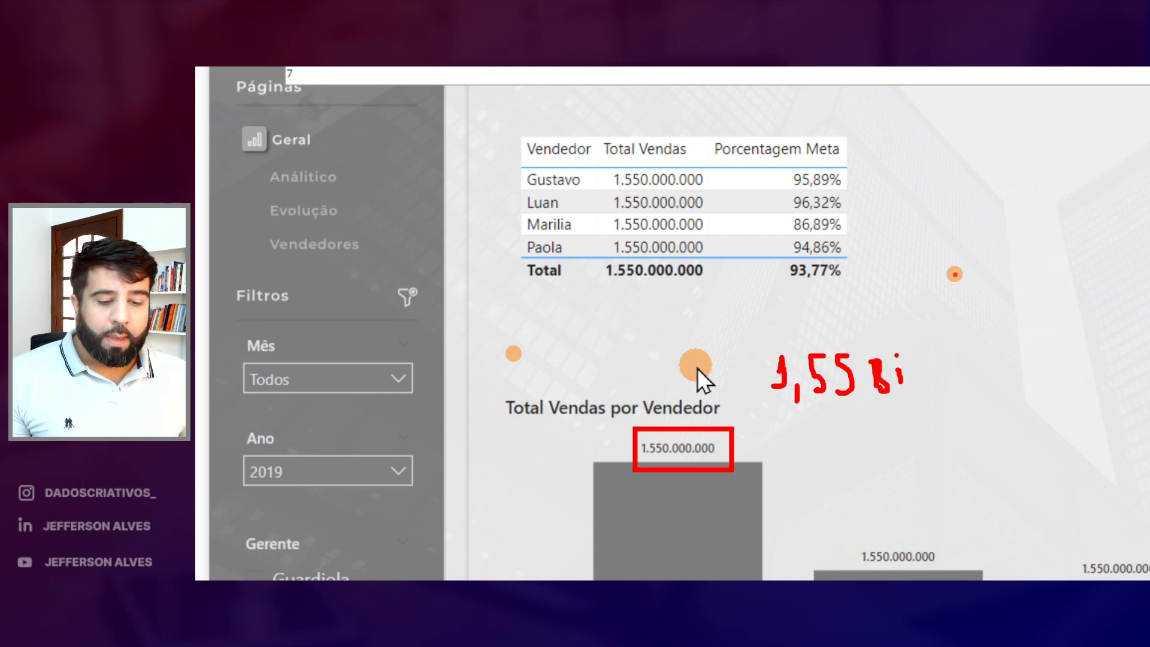
scroll(674, 336, down, 1)
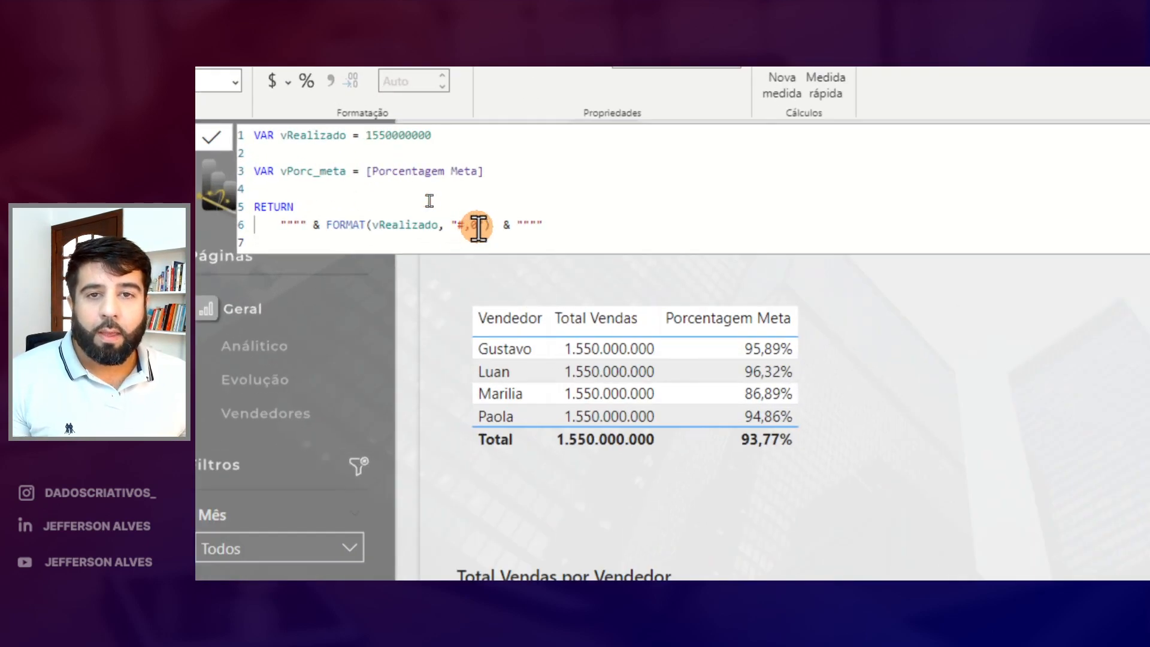
Extend the FORMAT string of vRealizado to "#,0,,," so it scales to billions, and apply it
scroll(449, 178, up, 3)
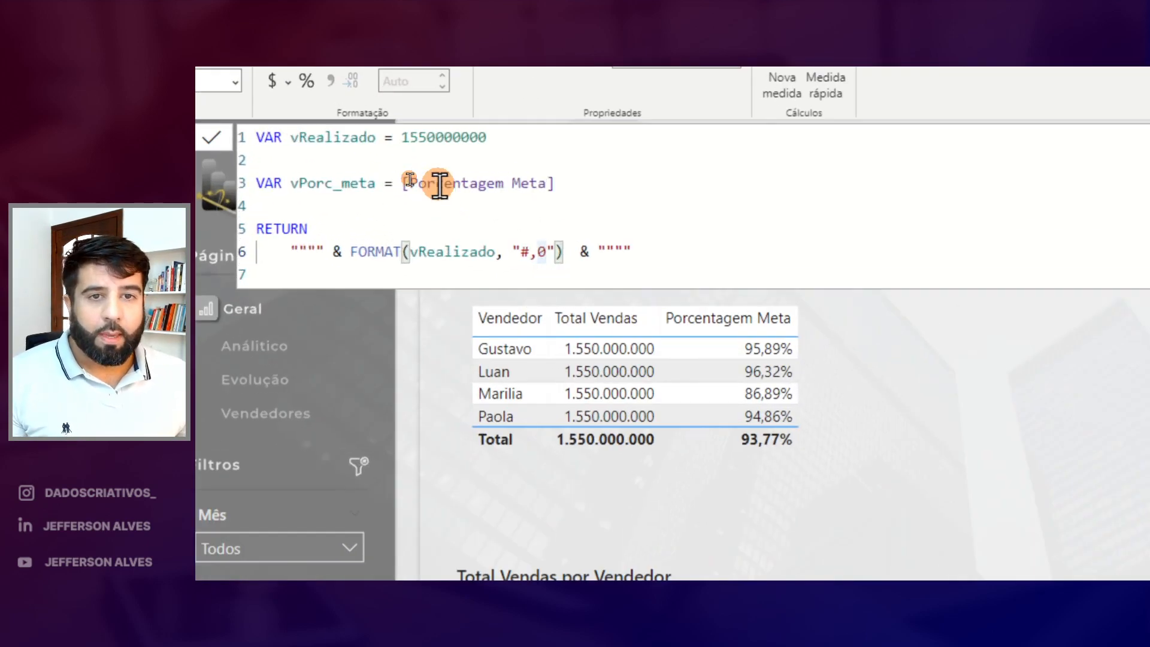
text(,)
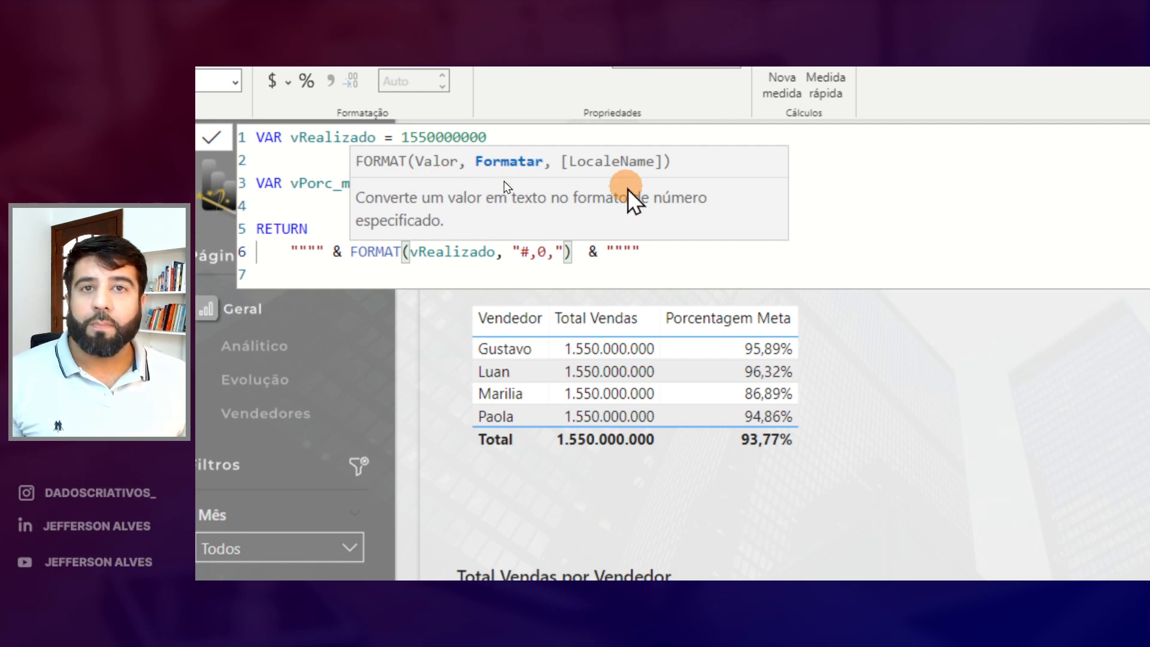
text(,)
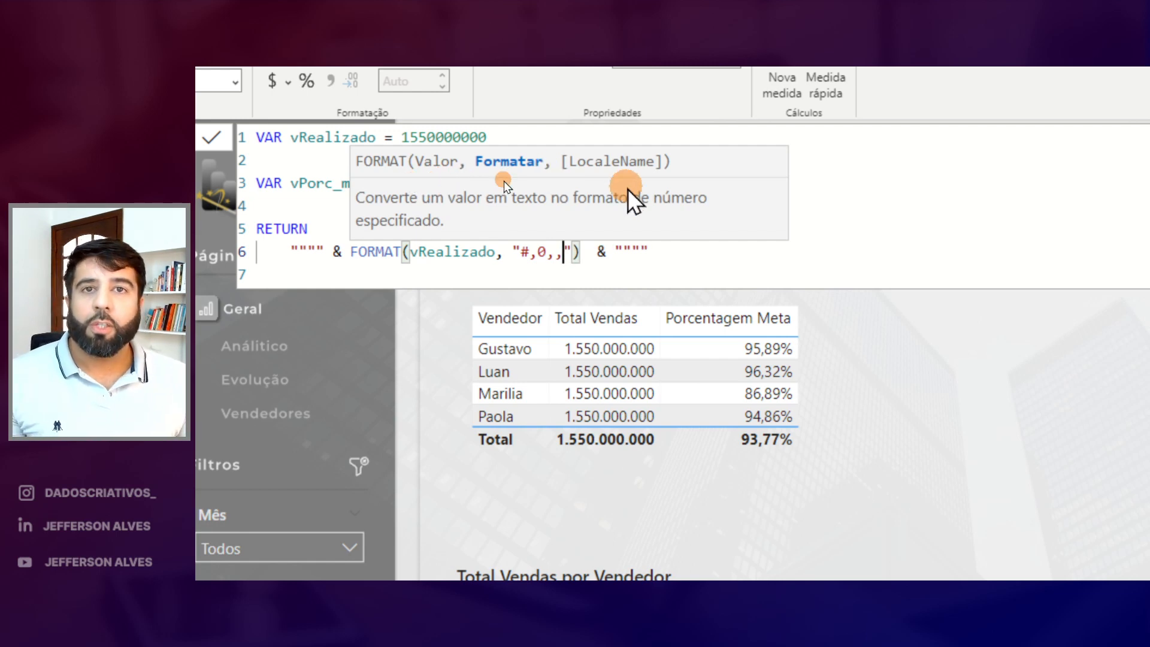
text(,)
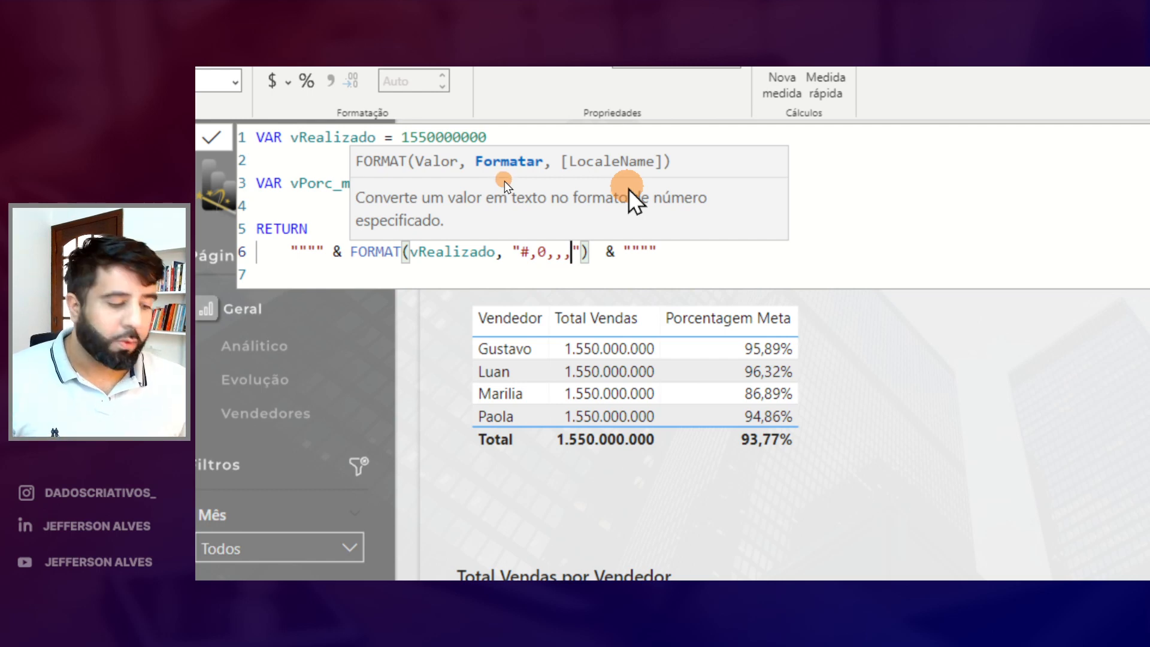
key(Return)
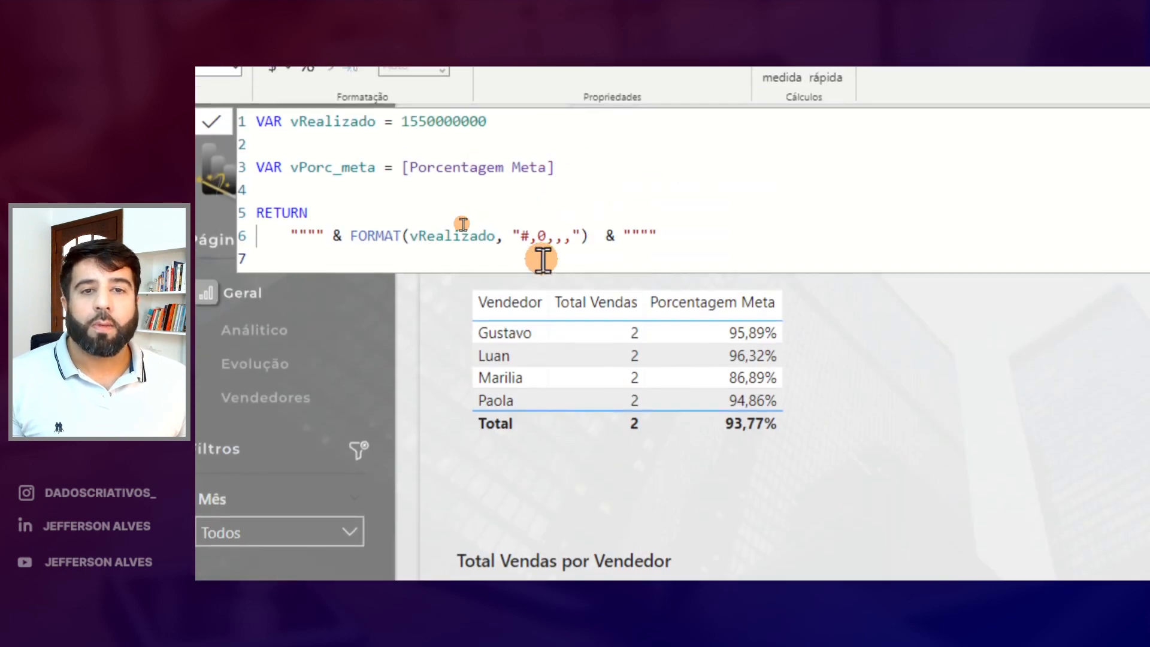
Add two decimal places to the FORMAT string, making it "#,0,,,.00", and apply the expression
click(570, 236)
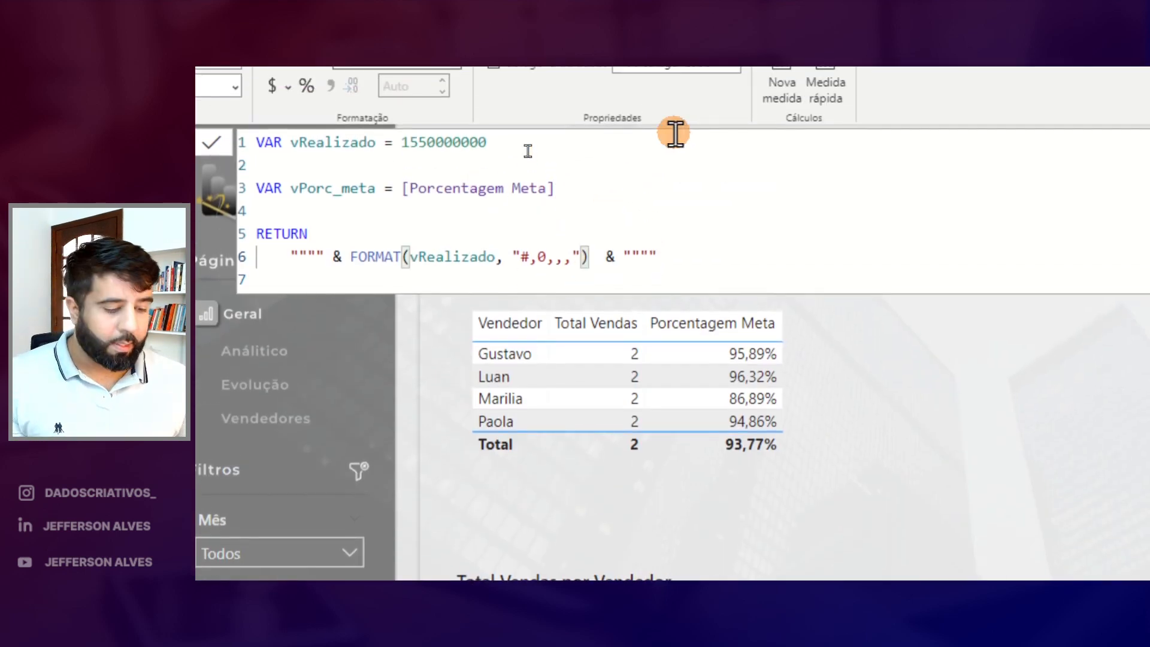
text(.)
text(00)
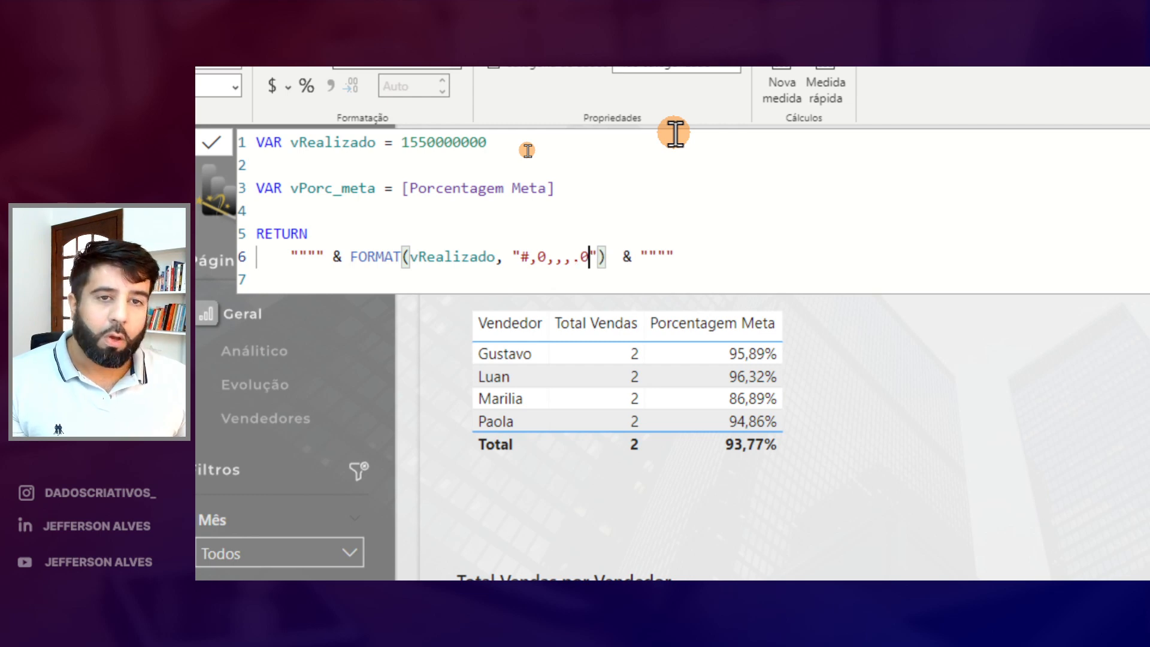
key(Return)
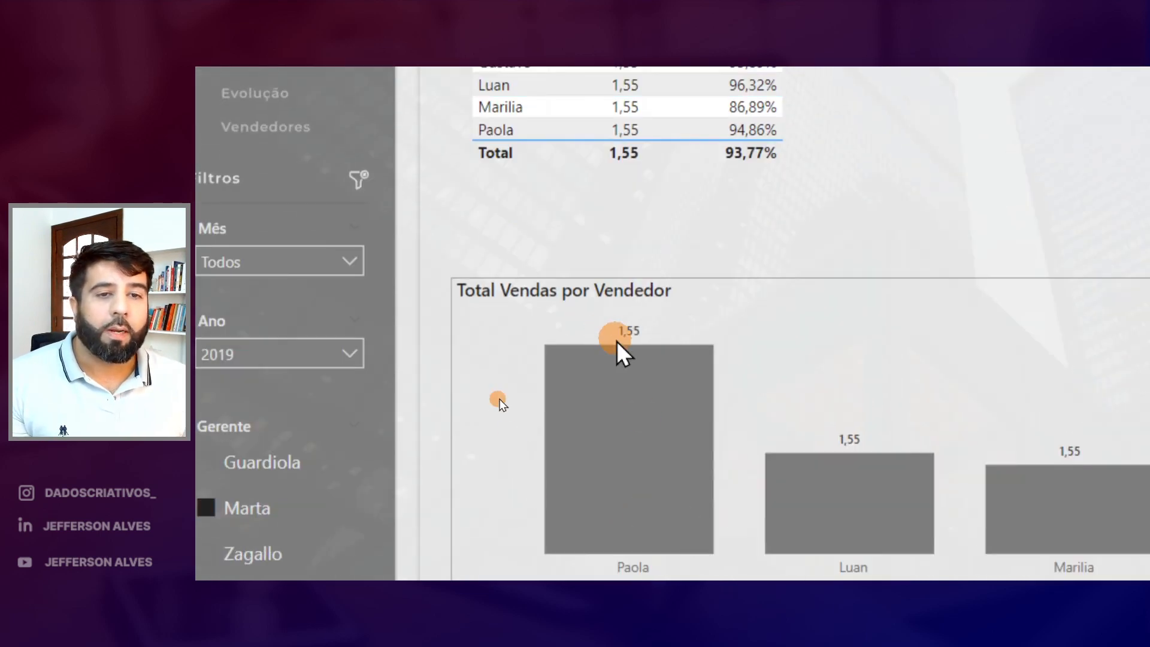
Append the suffix " Bi" to the FORMAT string, making it "#,0,,,.00 Bi", and apply the expression
mouse_move(680, 382)
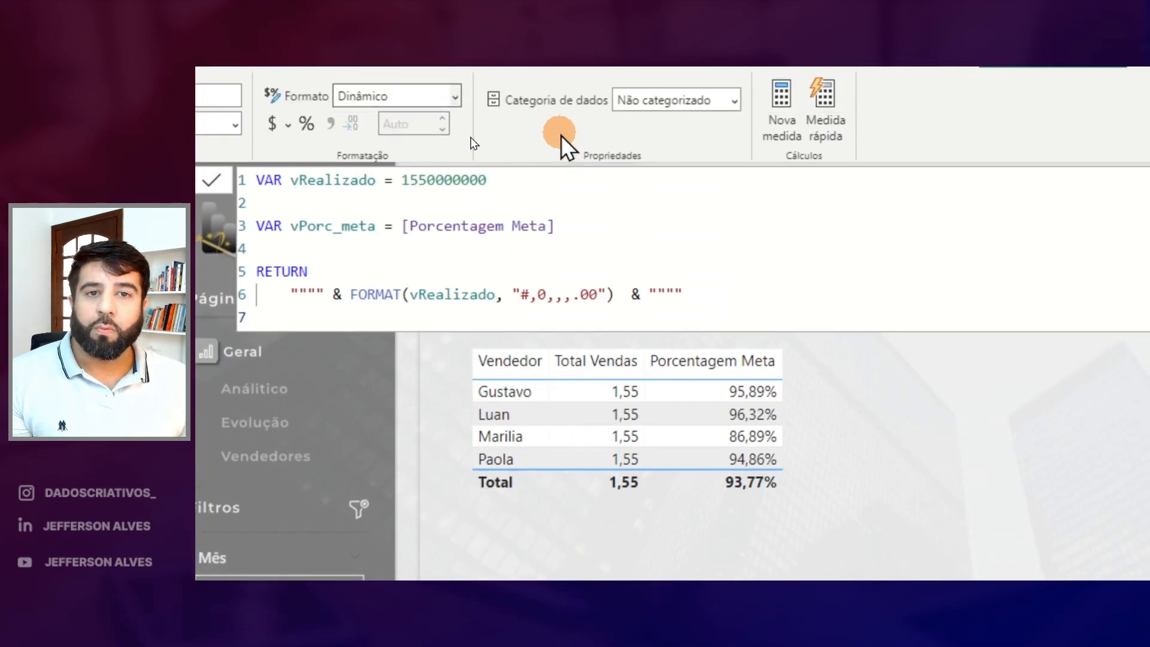
click(602, 294)
text(Bi)
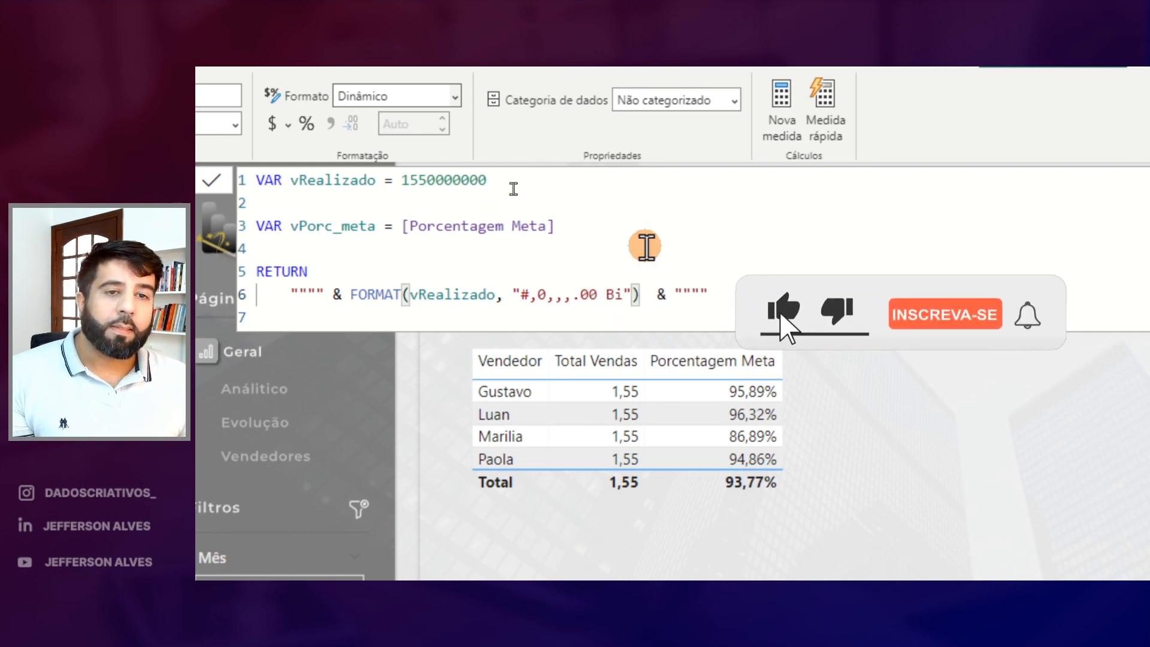
key(Return)
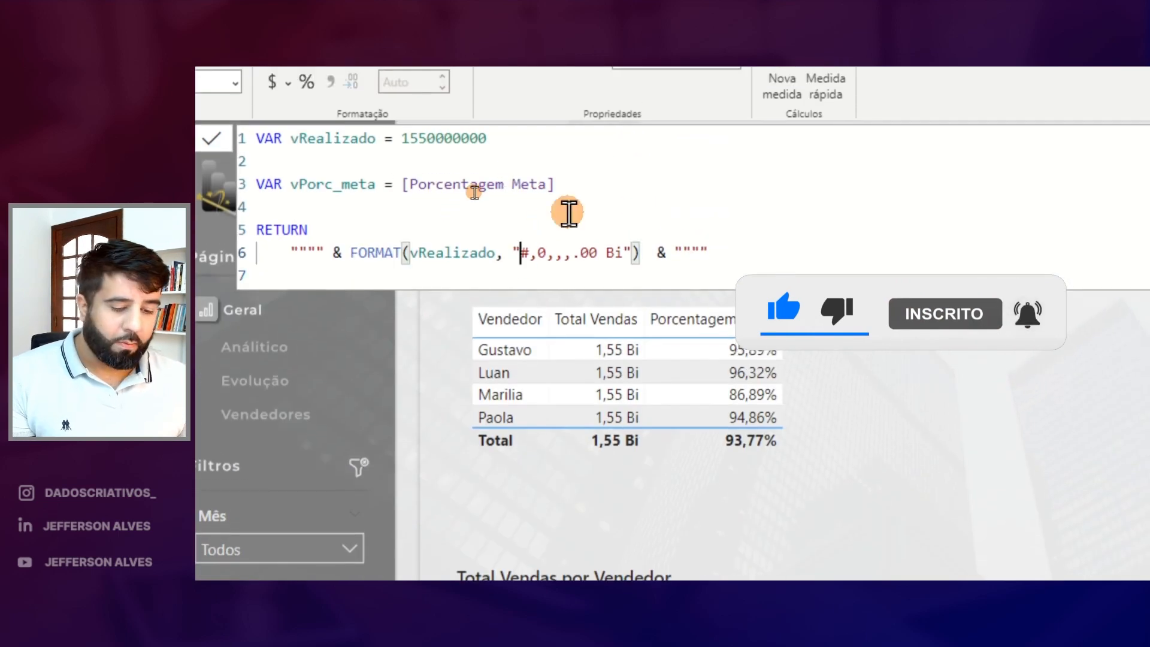
Try an "R$ " prefix in the FORMAT string of vRealizado and remove it again, applying both edits
text(R$)
key(Return)
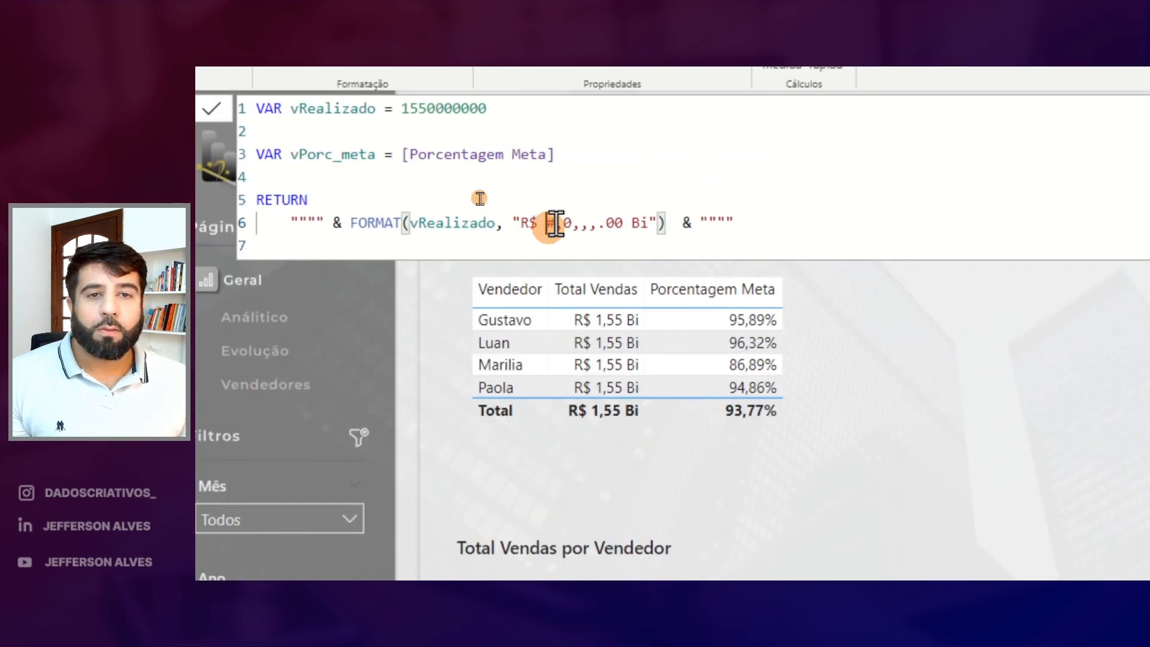
key(BackSpace)
key(BackSpace)
key(BackSpace)
key(Return)
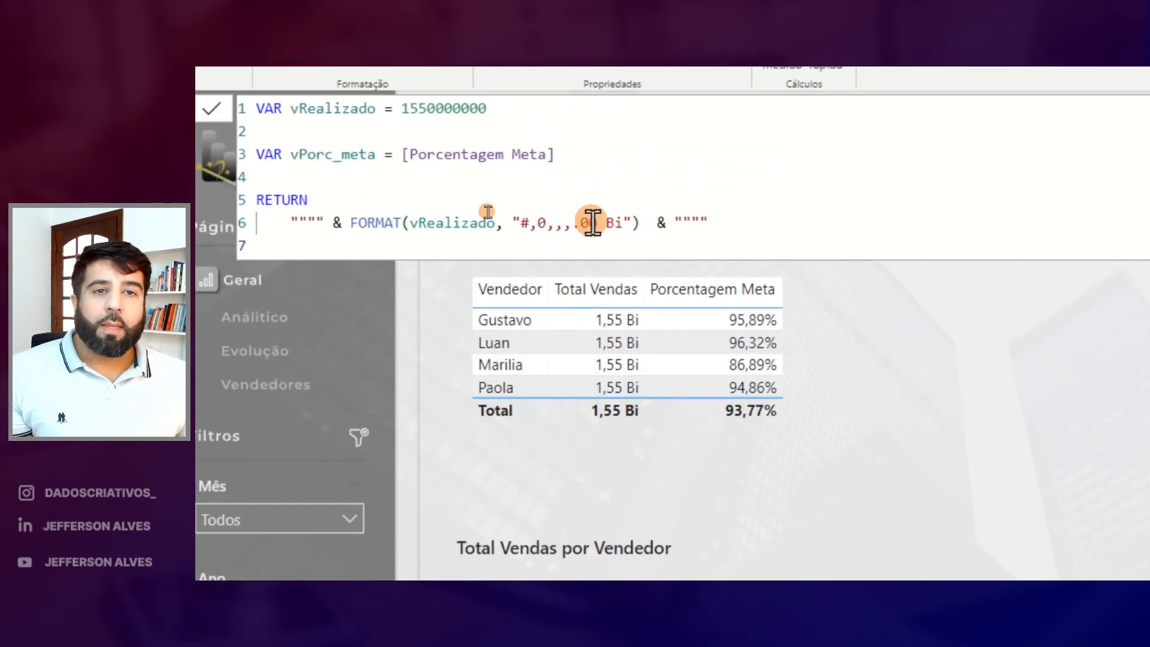
Declare a new variable vRealizado_ajustado between the vPorc_meta line and RETURN
drag(642, 221, 350, 223)
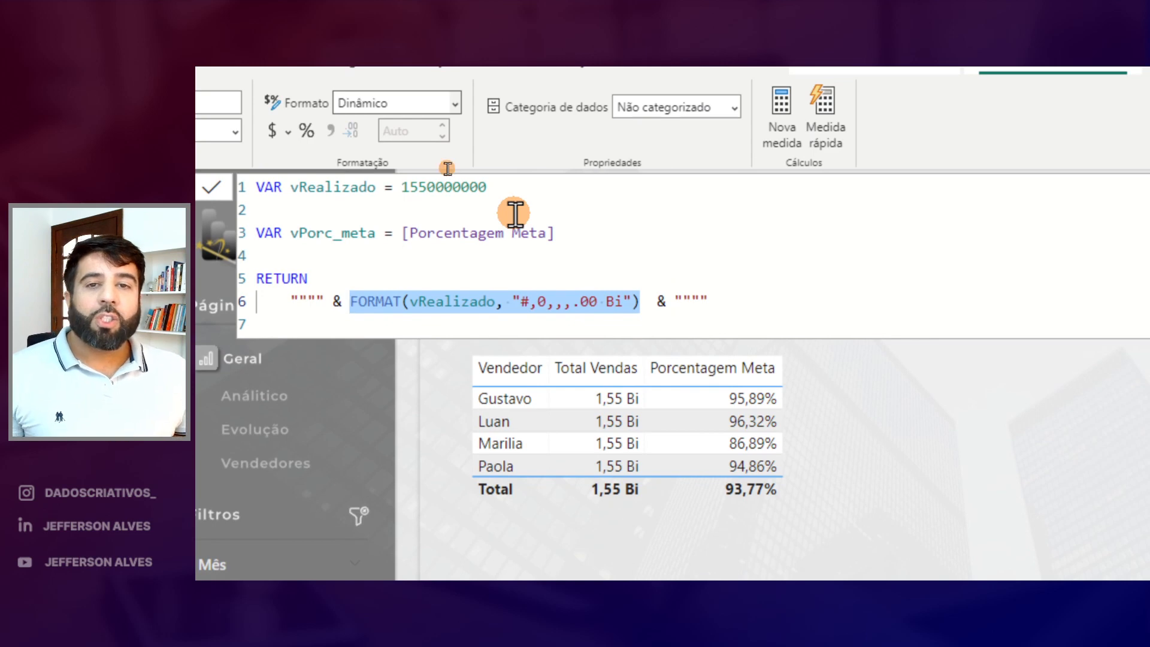
click(616, 267)
click(565, 226)
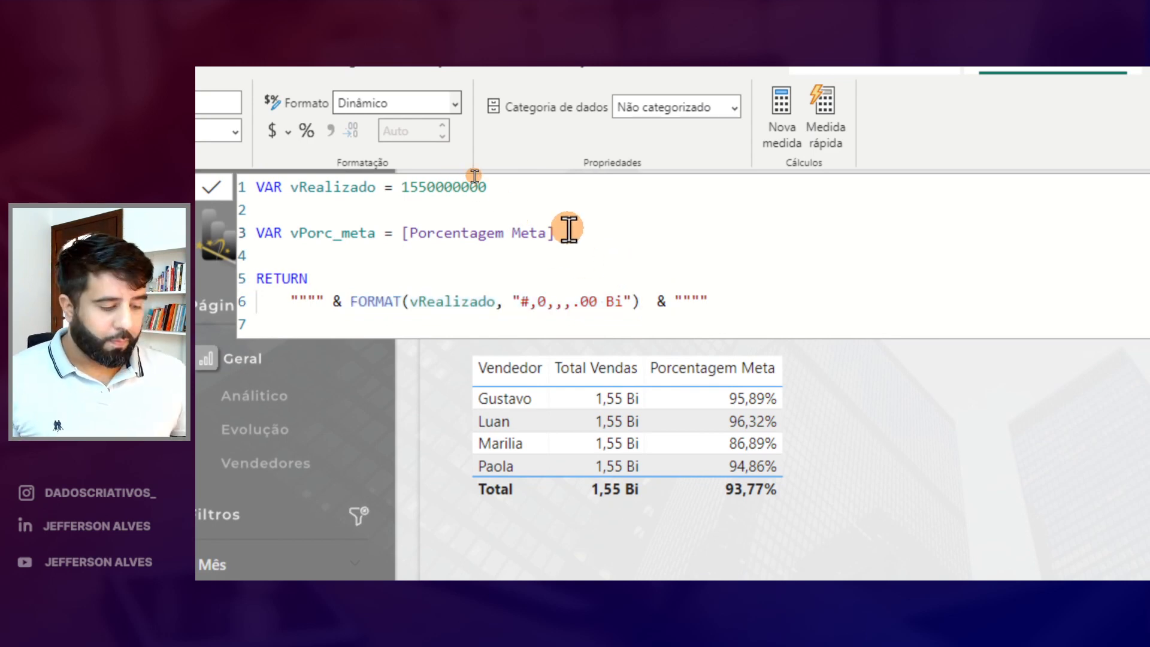
key(shift+Return)
key(shift+Return)
text(V)
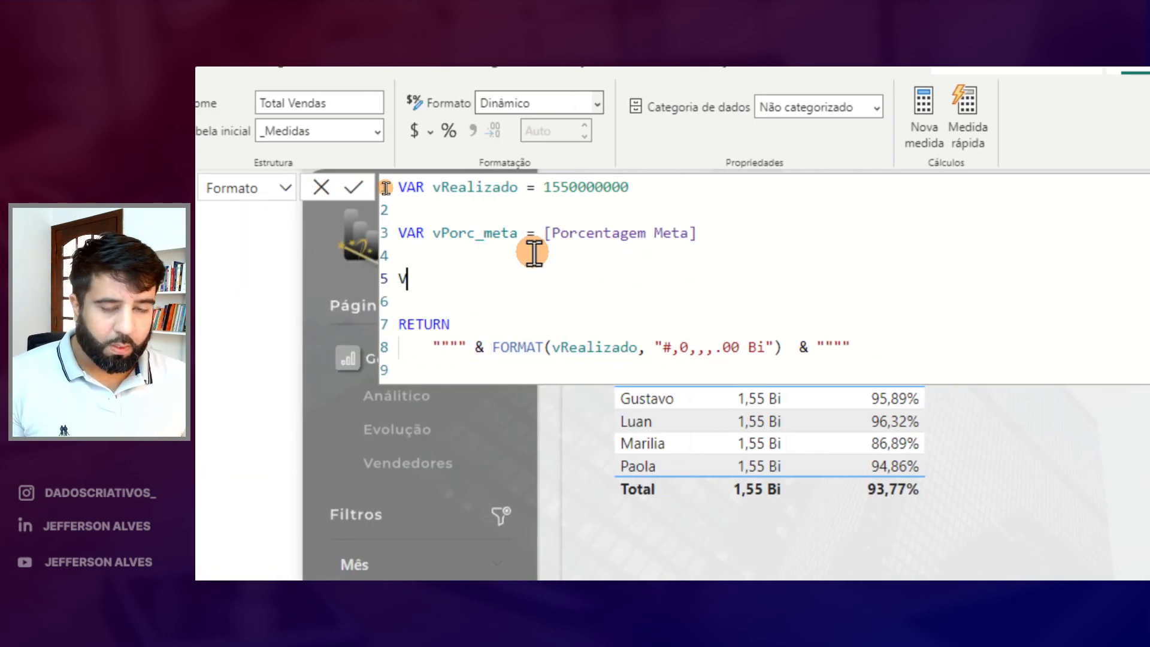
text(AR vRealizado_ajustado =)
key(shift+Return)
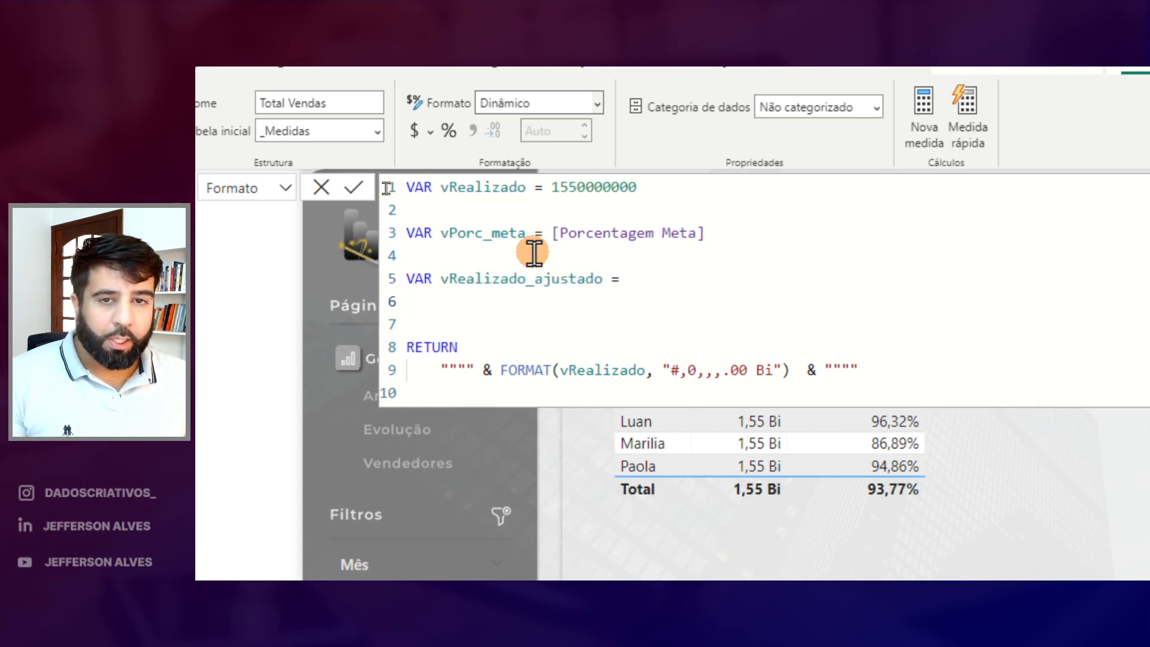
Give vRealizado_ajustado an opening """" & line and a closing & """" line with an empty line between them
text(""")
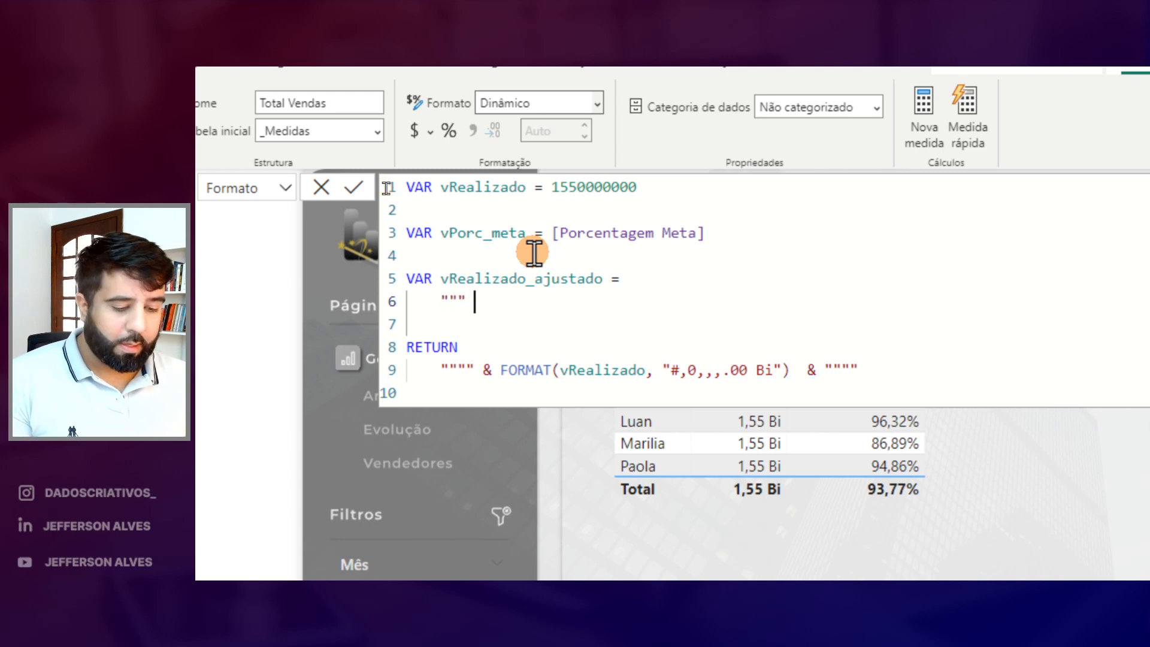
text(")
text( & }})
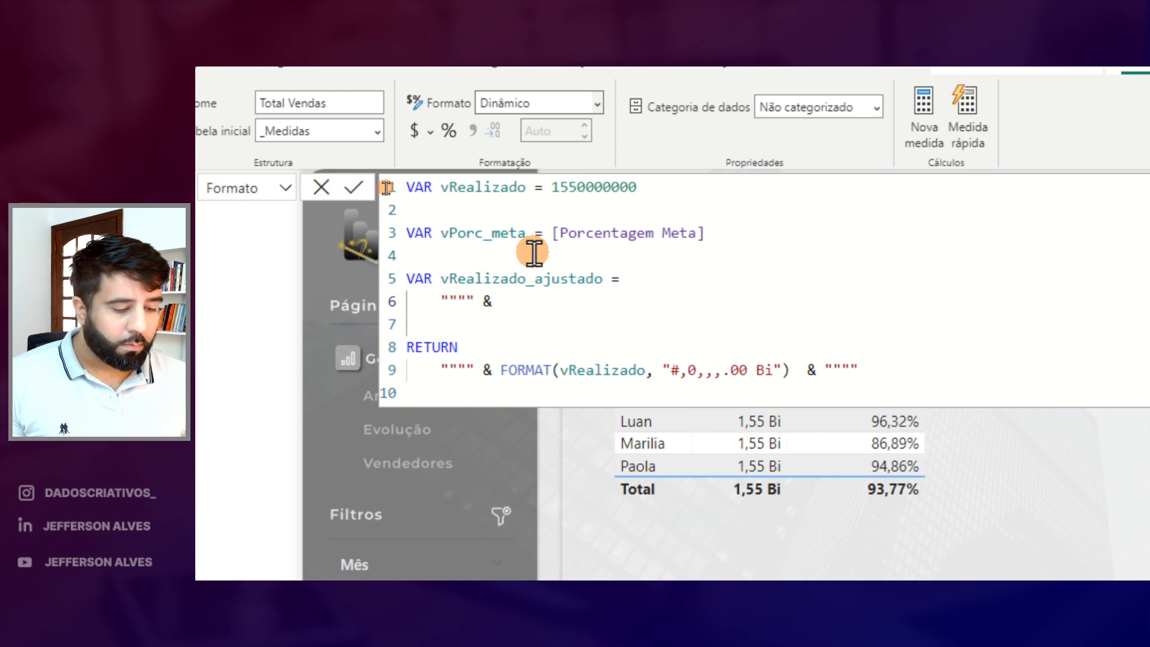
key(shift+Return)
key(shift+Return)
text(& """")
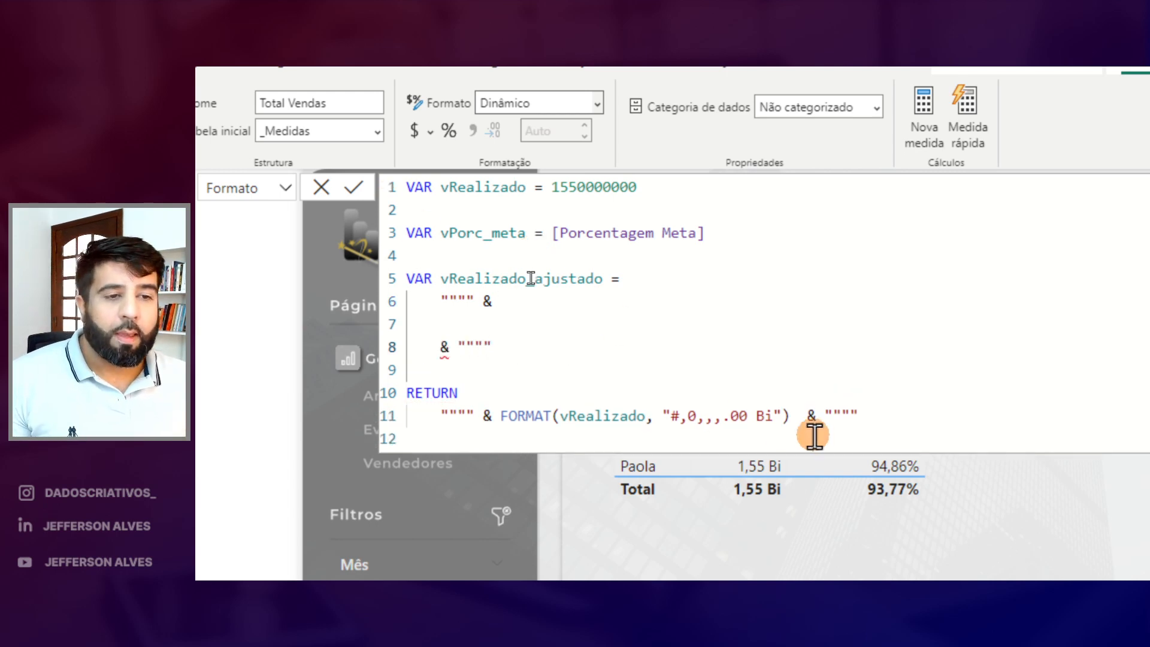
Move FORMAT(vRealizado, "#,0,,,.00 Bi") from RETURN into the empty line of vRealizado_ajustado and clear the leftover RETURN text
drag(790, 414, 441, 415)
key(ctrl+x)
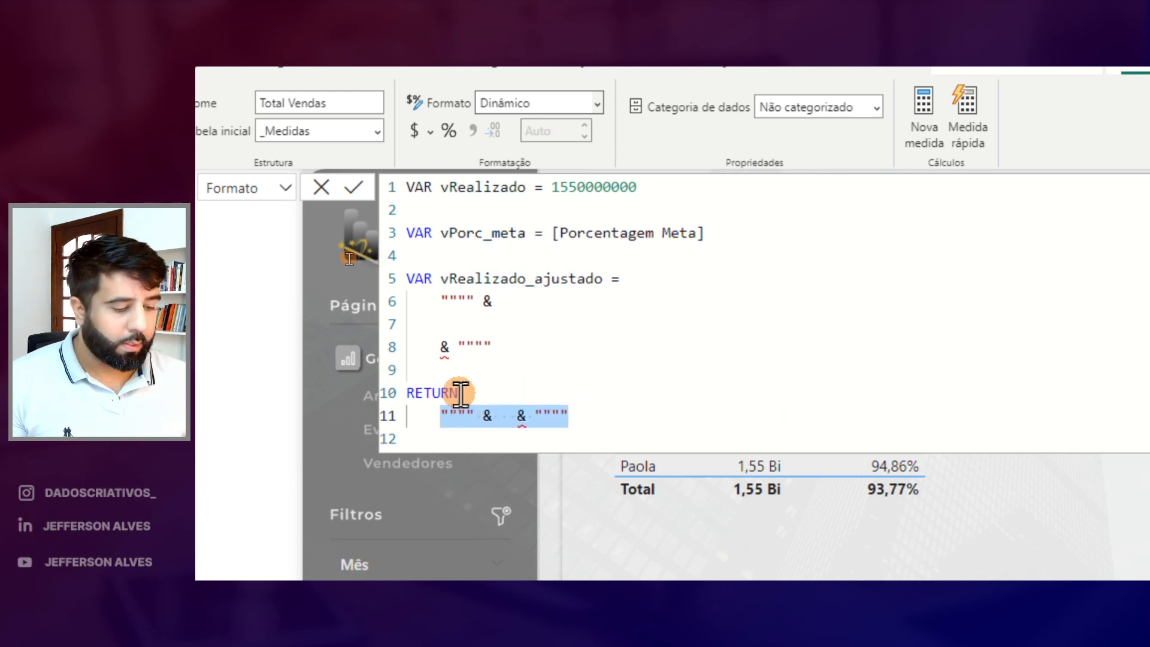
key(Delete)
click(534, 313)
key(Tab)
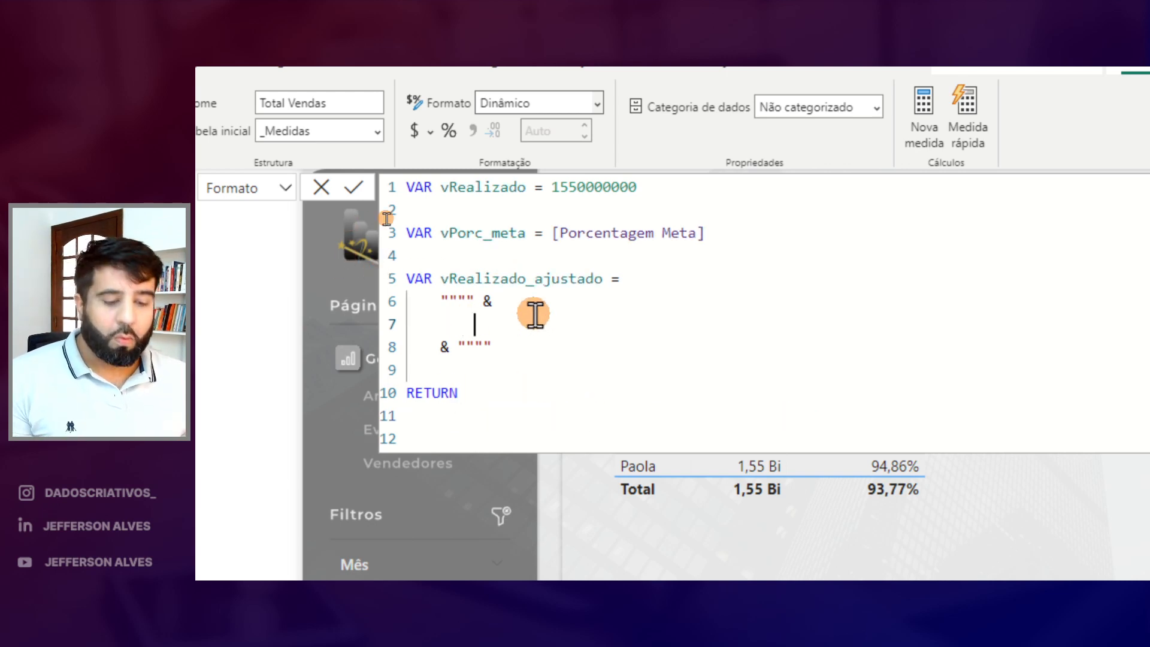
key(ctrl+v)
Make the RETURN section output vRealizado_ajustado
double_click(514, 280)
key(ctrl+c)
click(461, 413)
key(ctrl+v)
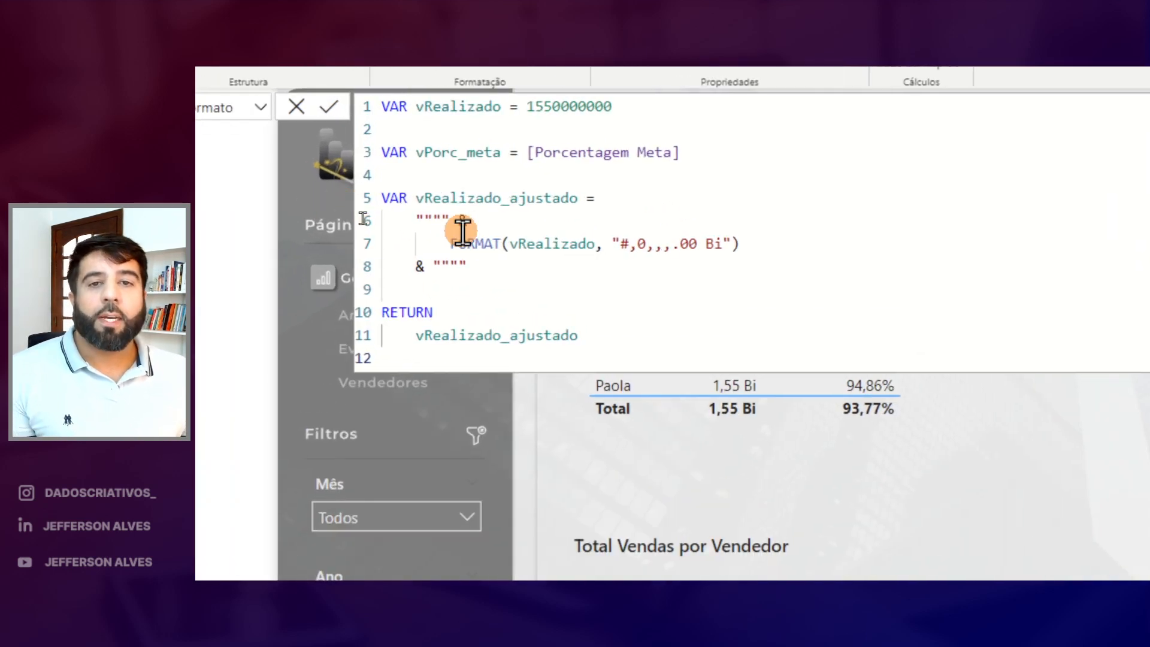
Insert the start of a SWITCH function with TRUE() as its expression above the FORMAT line in vRealizado_ajustado
click(374, 212)
key(Return)
text(SWITCH()
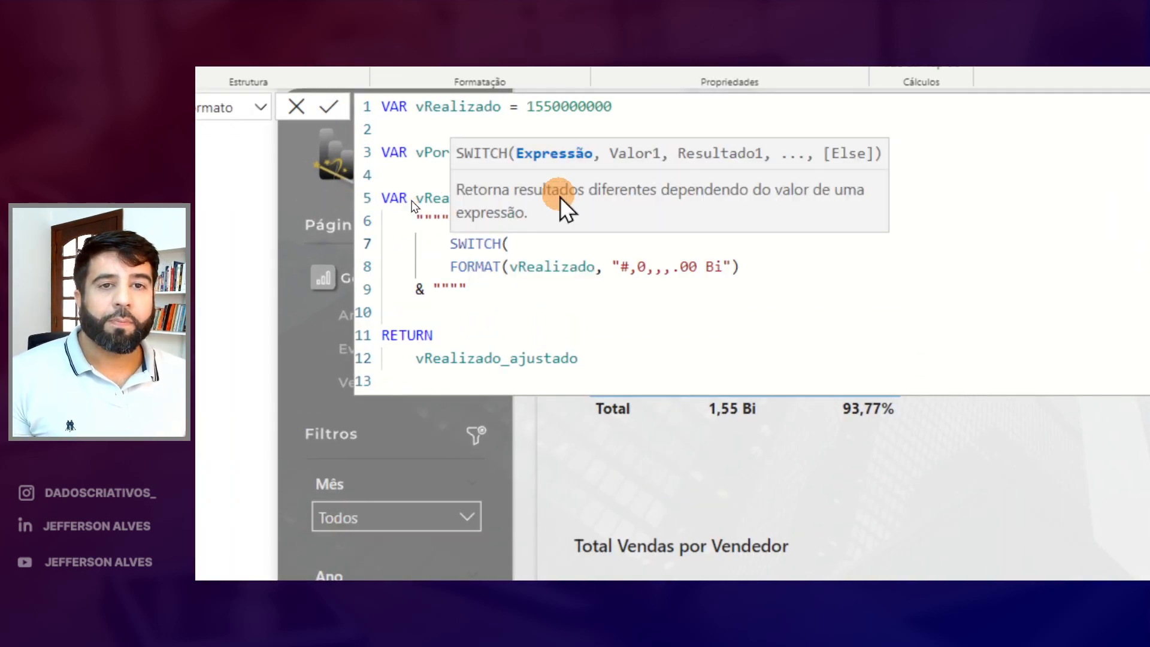
key(Return)
text(TRUE(),)
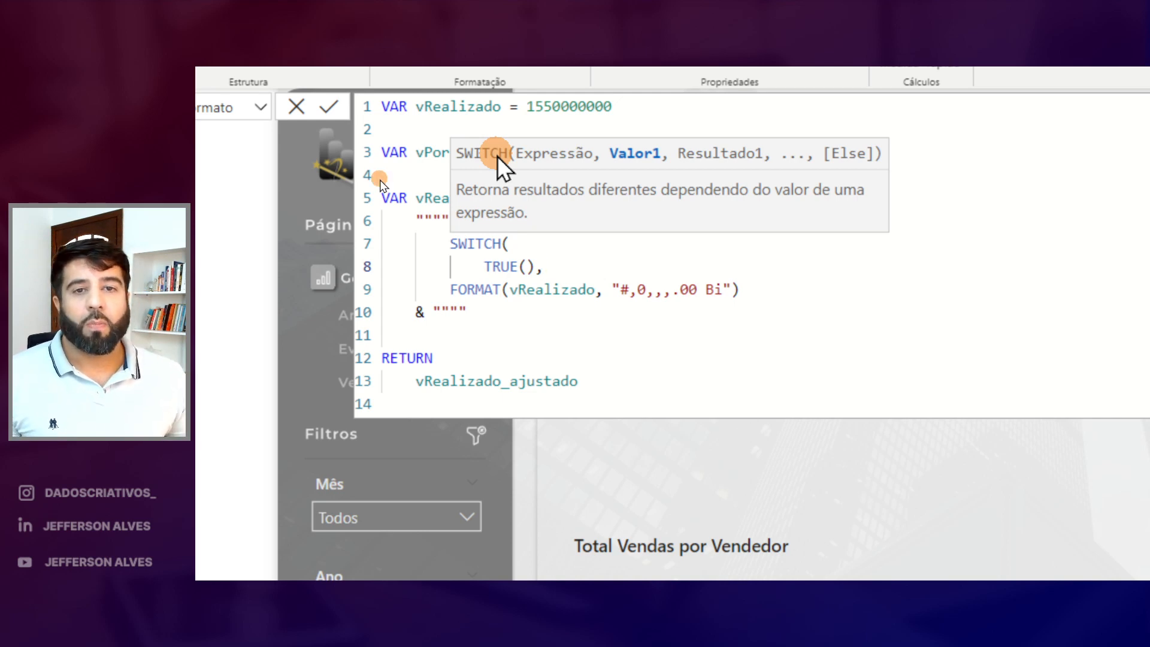
key(ctrl+2)
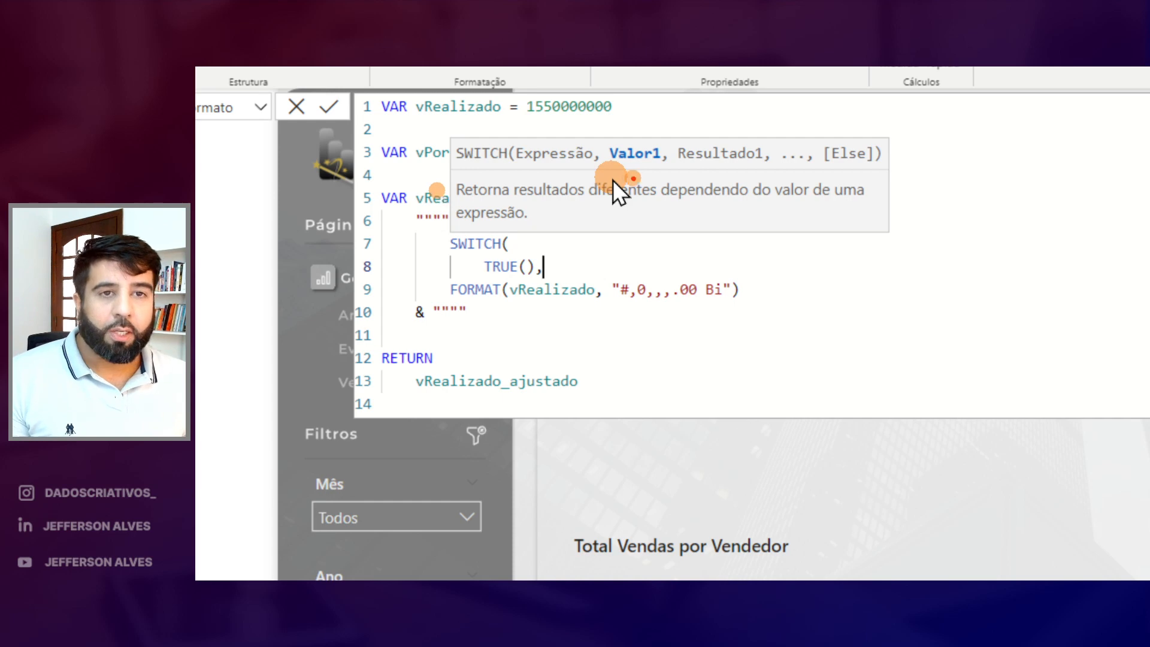
drag(625, 164, 729, 170)
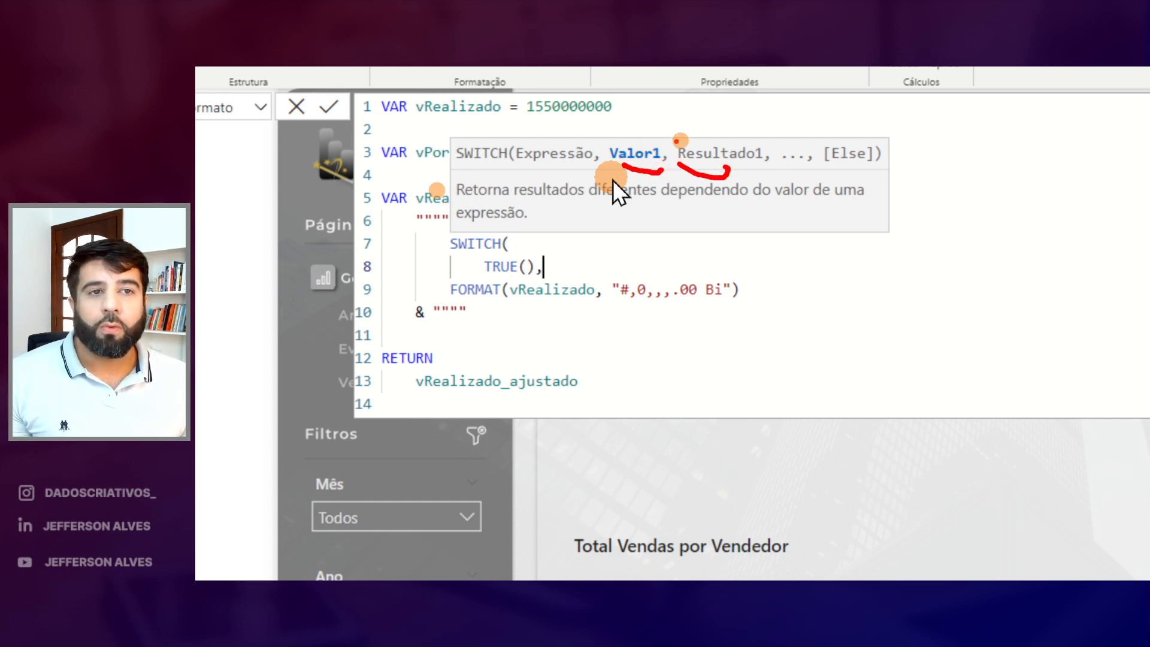
drag(776, 161, 777, 179)
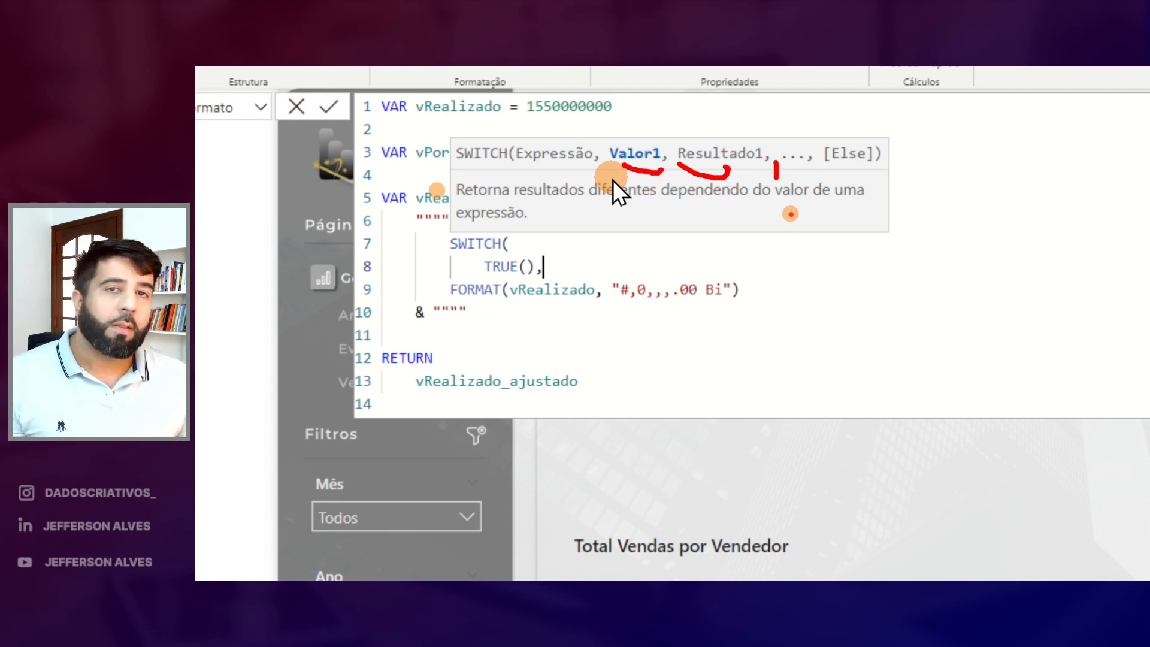
key(Escape)
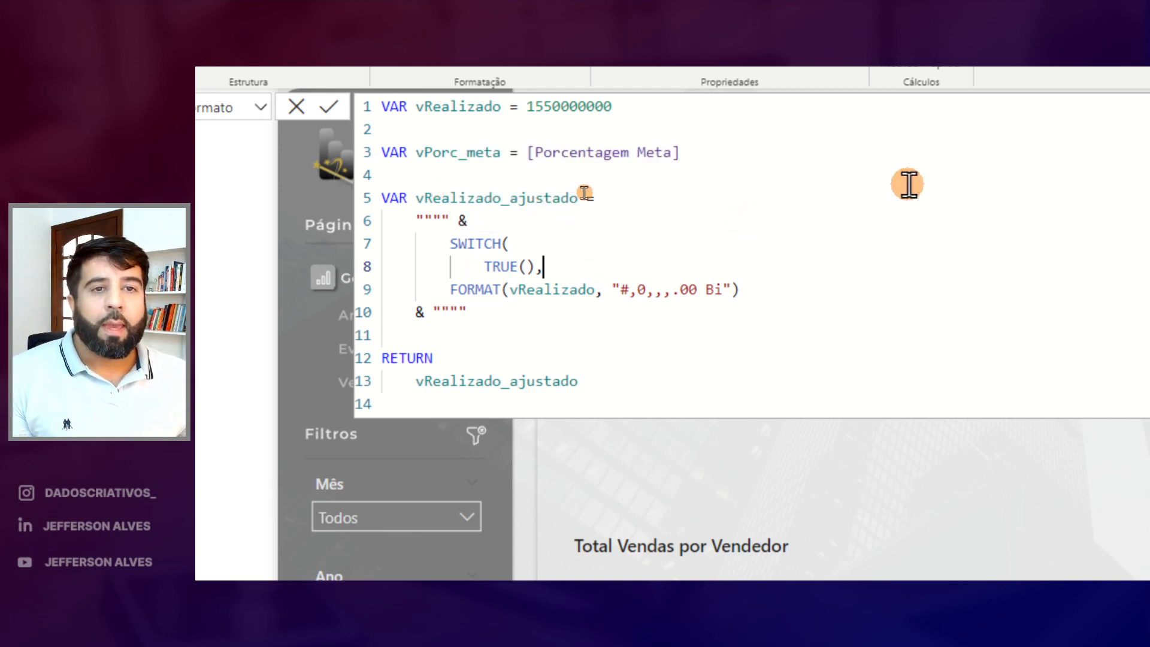
key(Return)
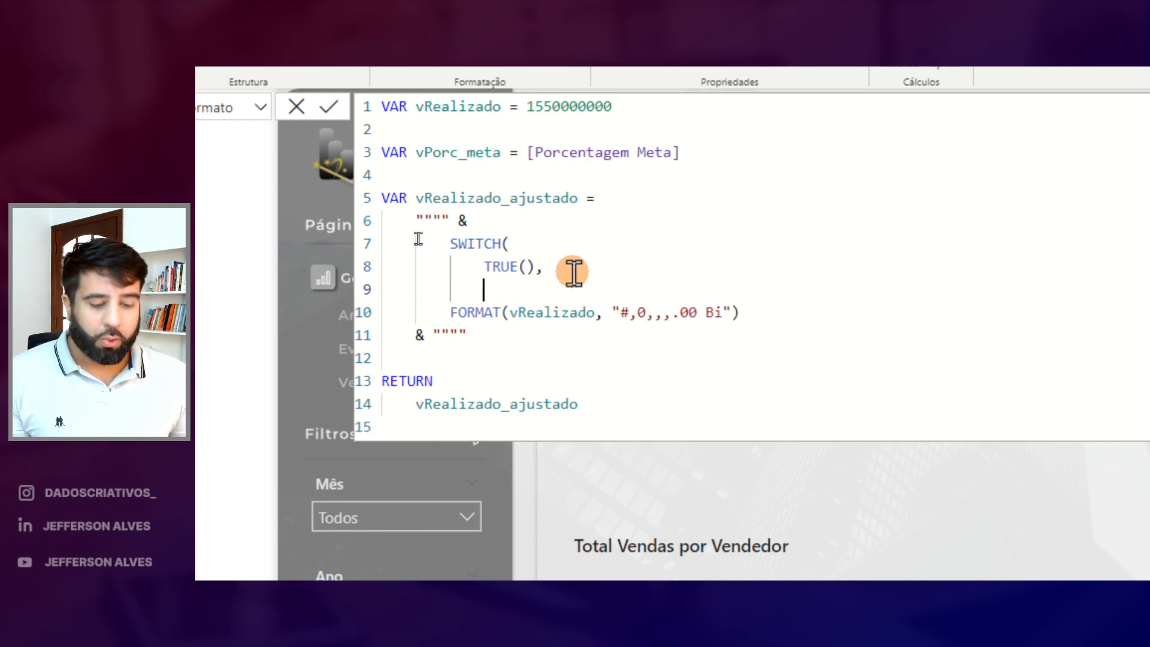
text(VRE)
key(Tab)
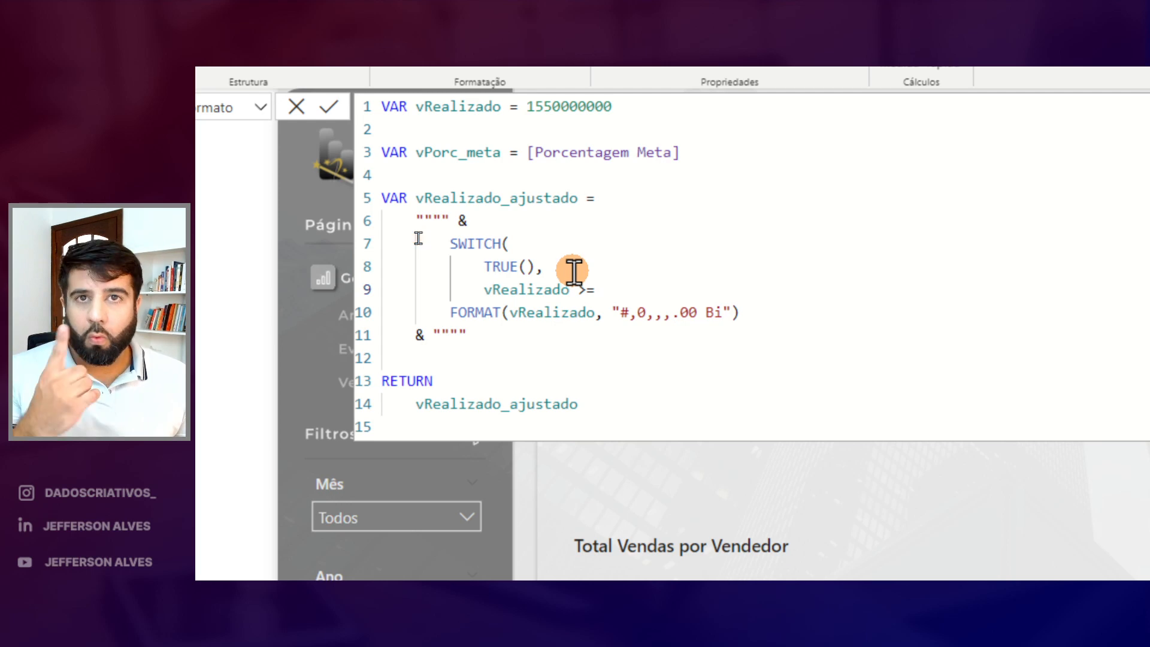
text(>= 10)
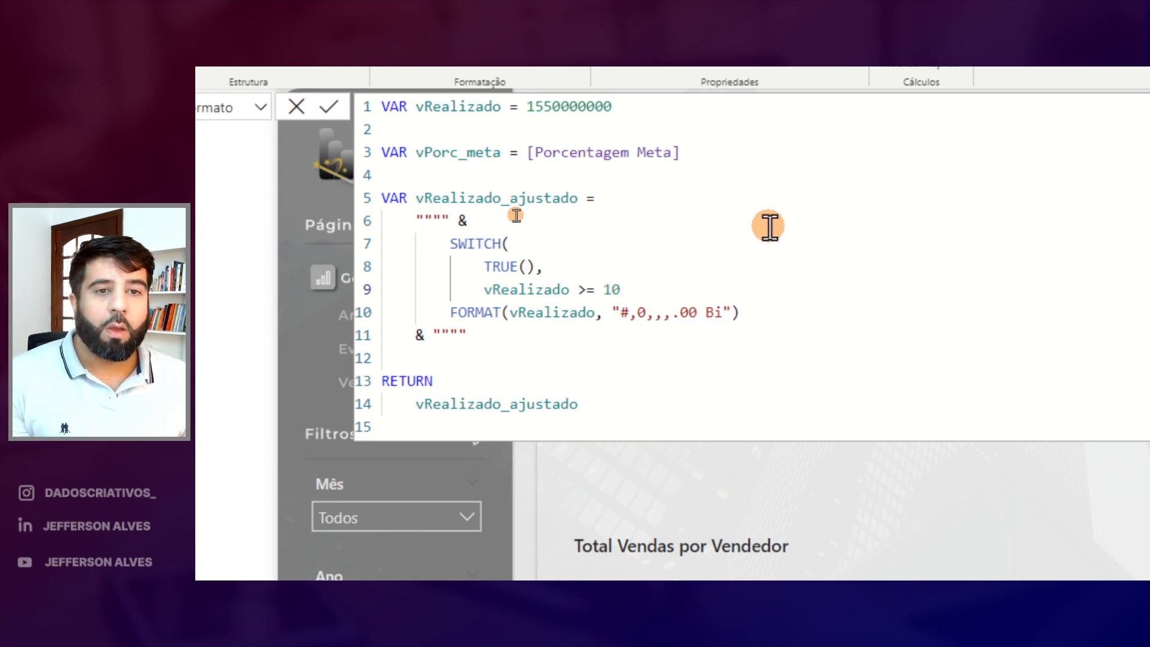
text(00000000)
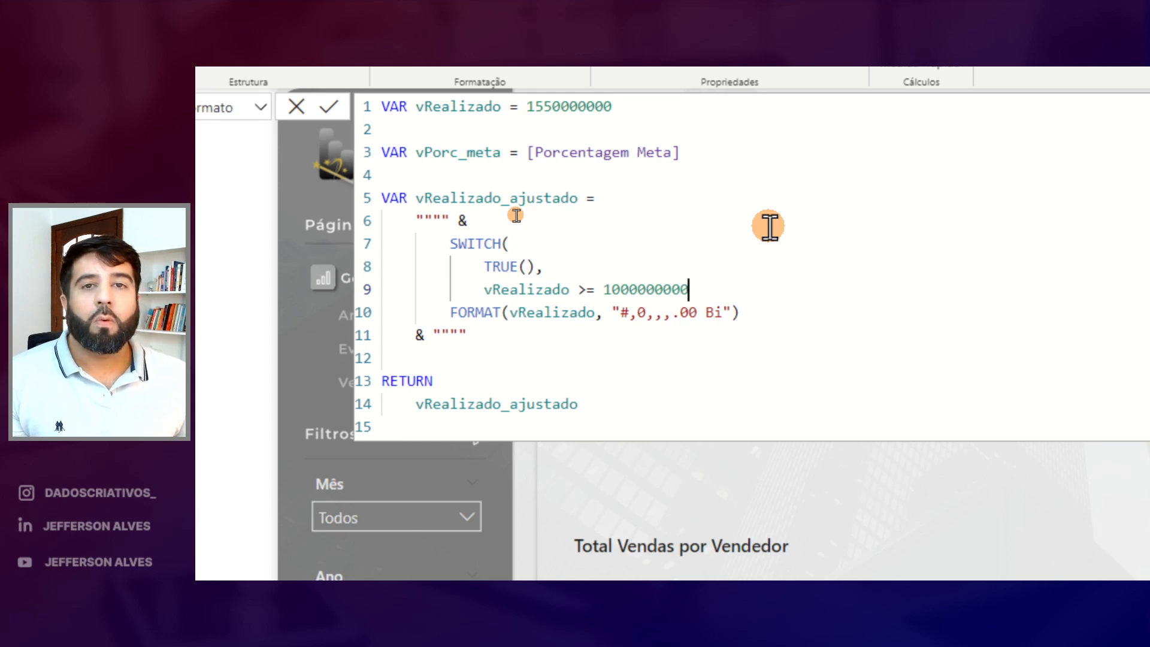
double_click(478, 105)
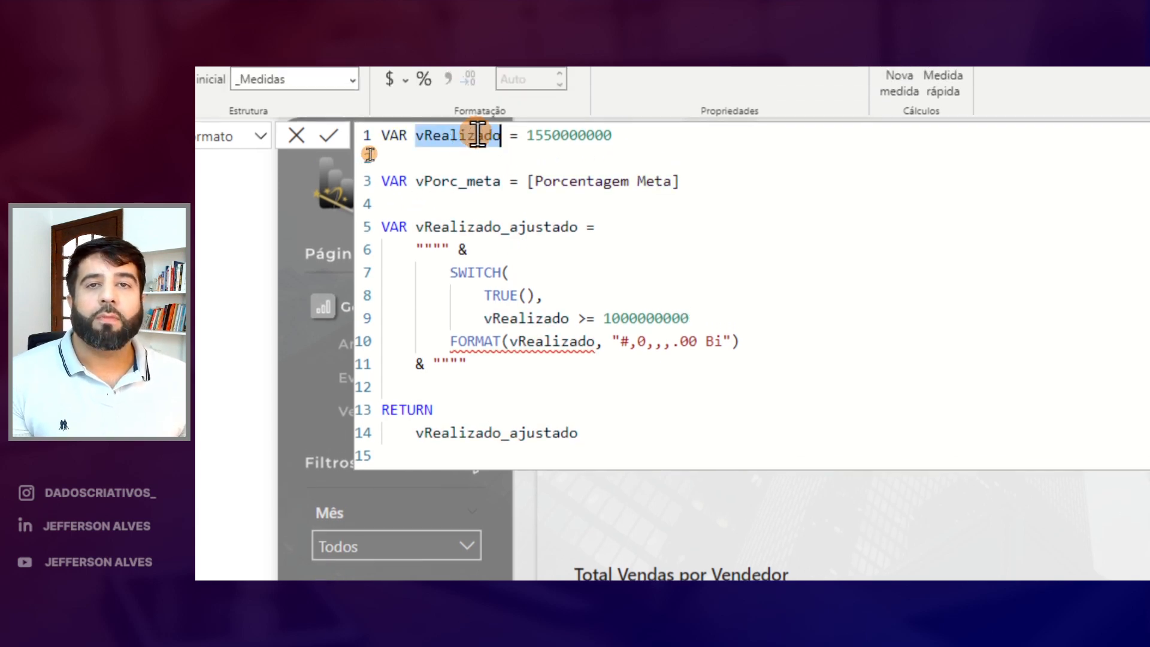
click(706, 316)
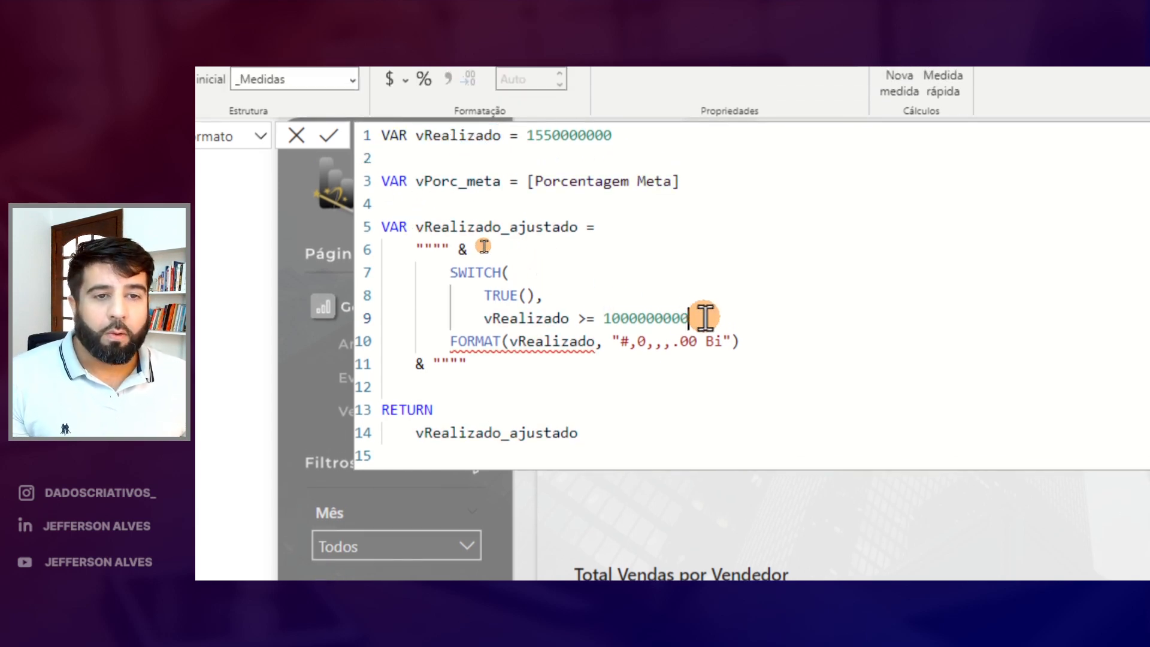
text(,)
key(Delete)
key(Delete)
key(Delete)
key(Delete)
key(Delete)
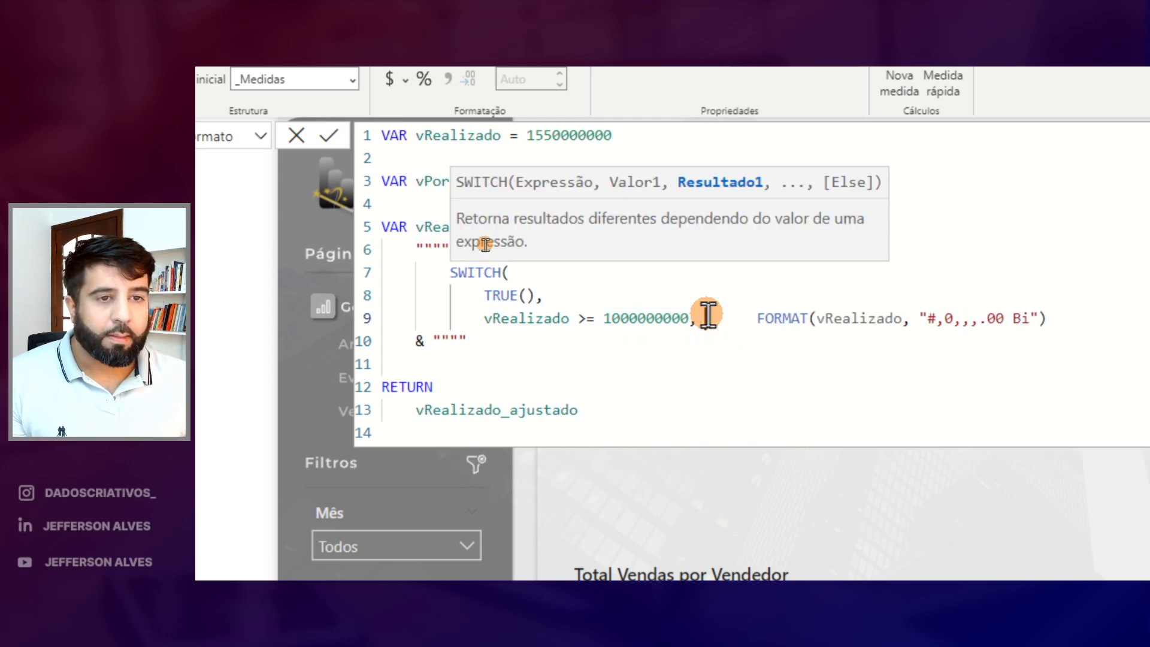
click(1040, 318)
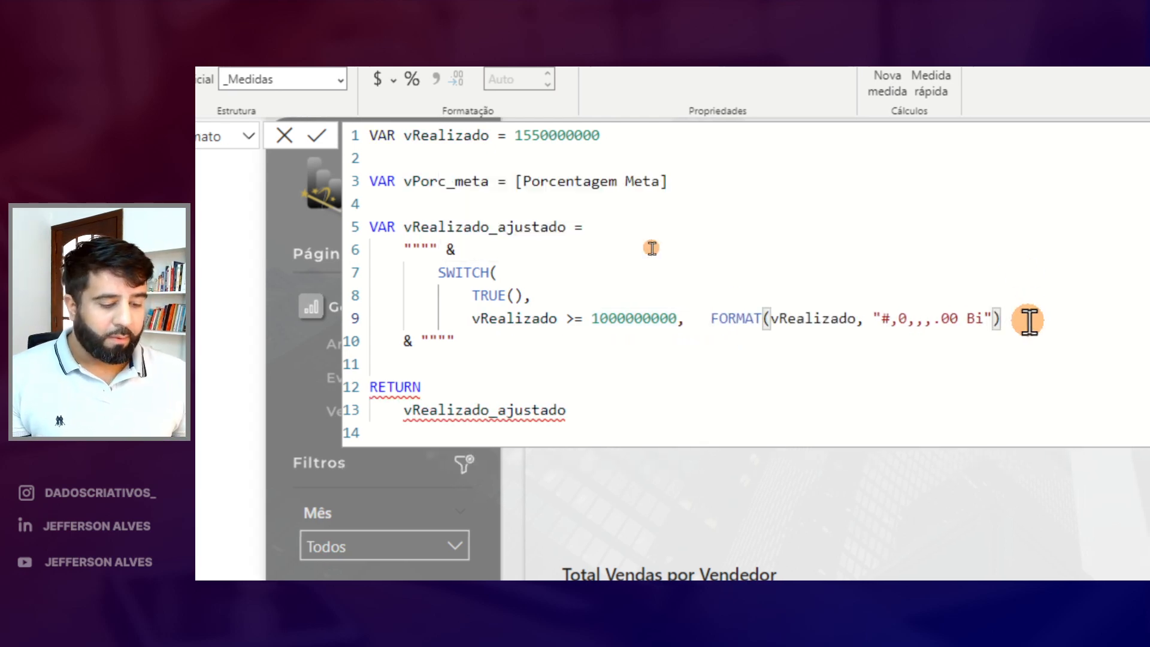
text(,)
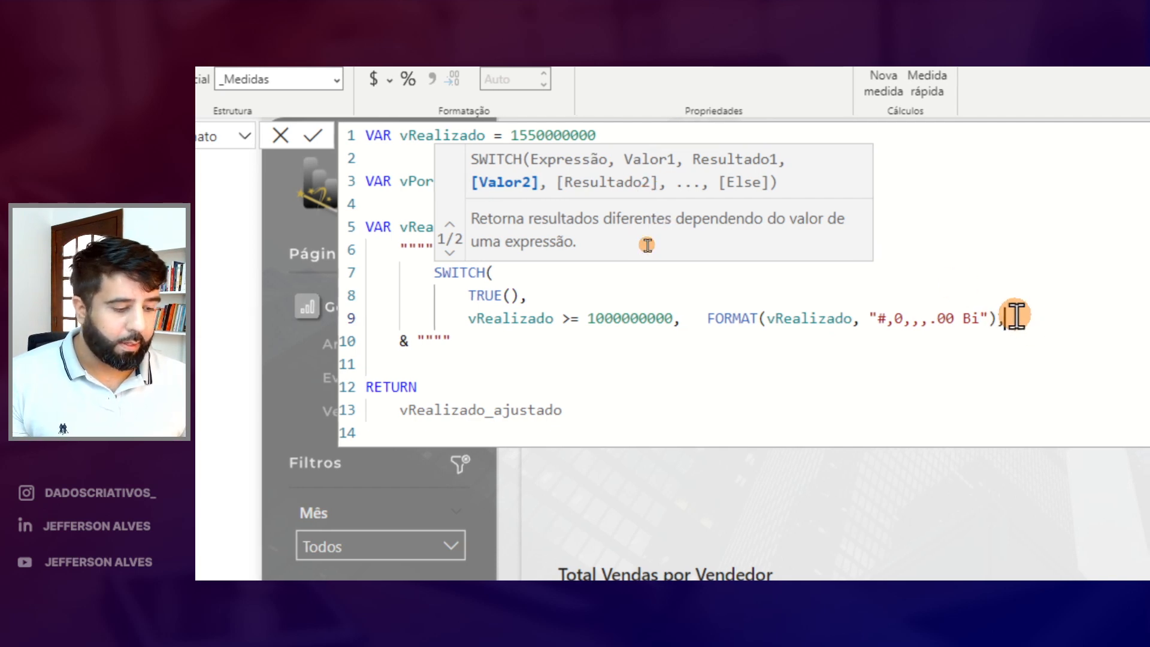
key(Return)
key(ctrl+v)
drag(1015, 317, 466, 318)
click(1020, 316)
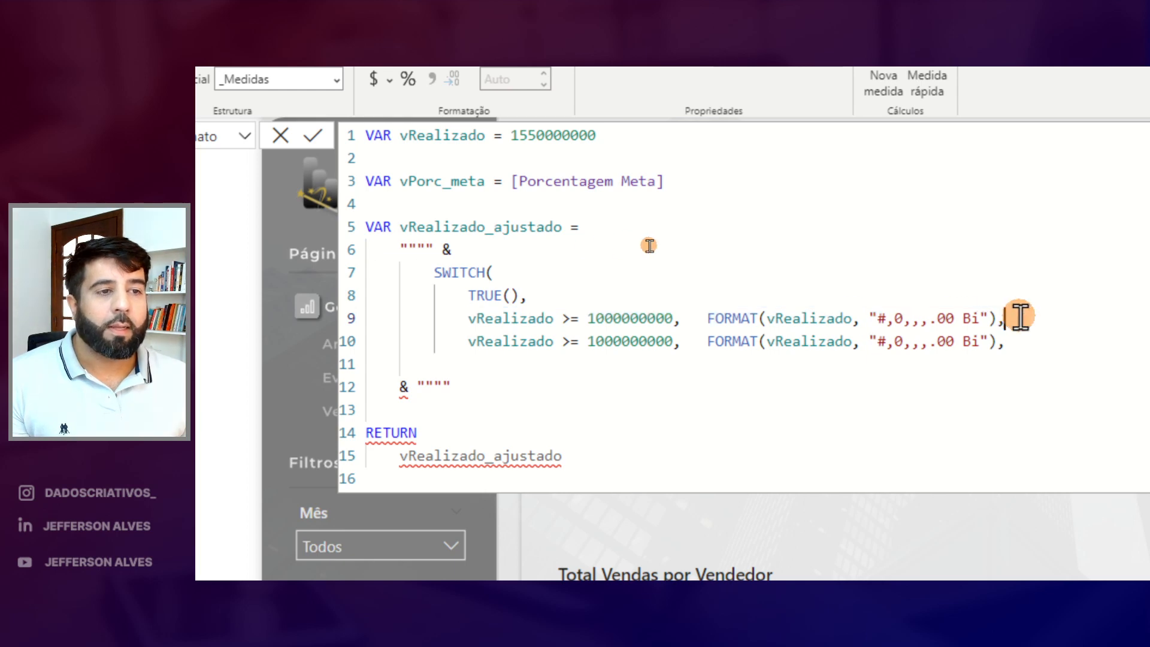
drag(1007, 342, 450, 327)
key(BackSpace)
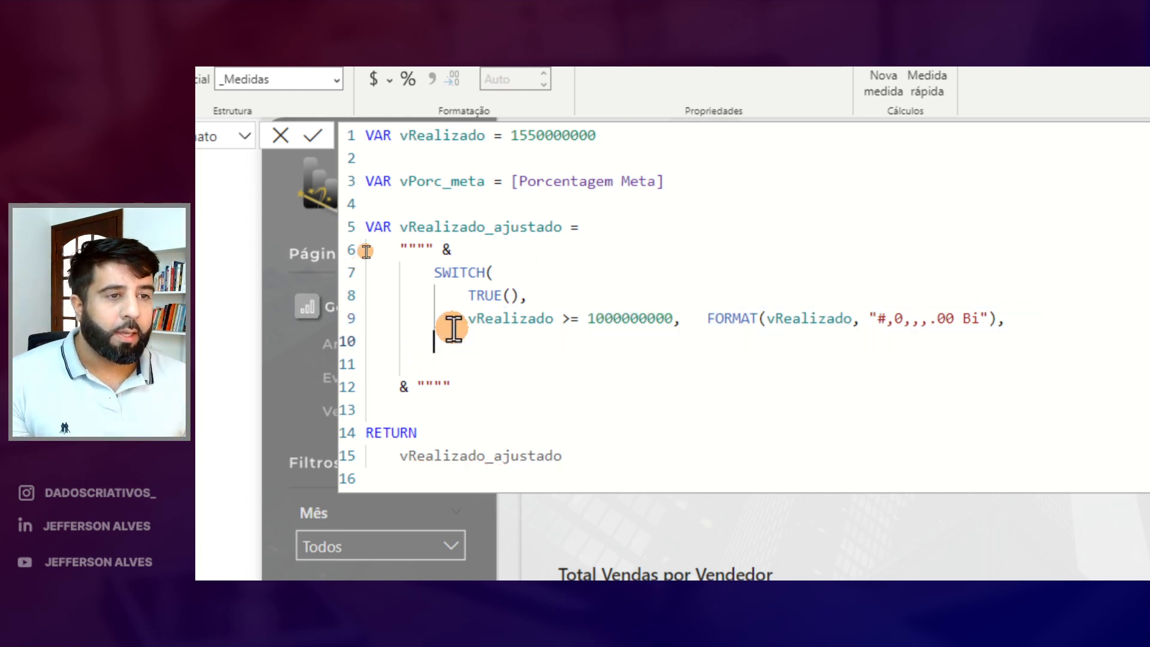
key(BackSpace)
key(BackSpace)
key(BackSpace)
key(BackSpace)
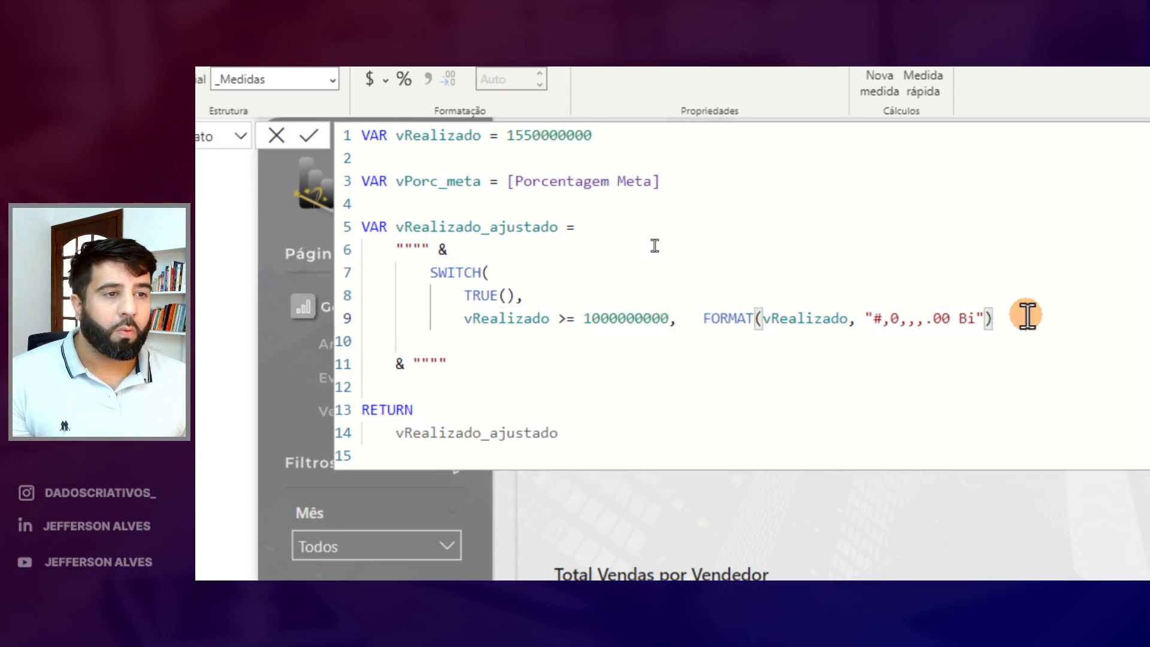
click(481, 321)
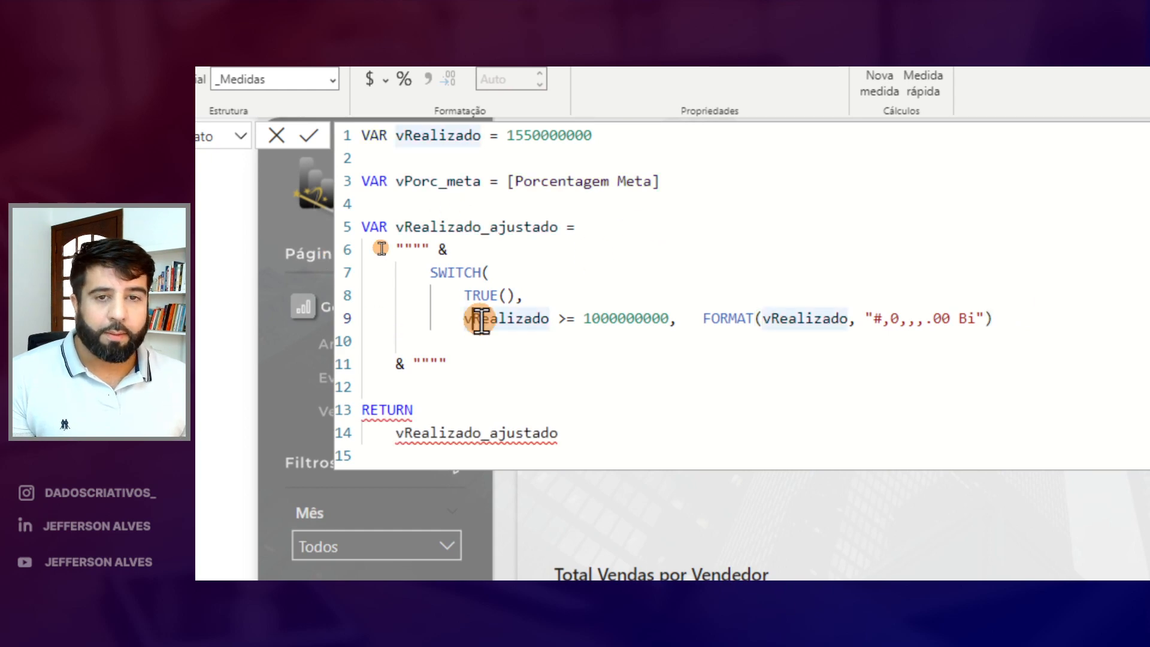
key(Home)
click(1009, 308)
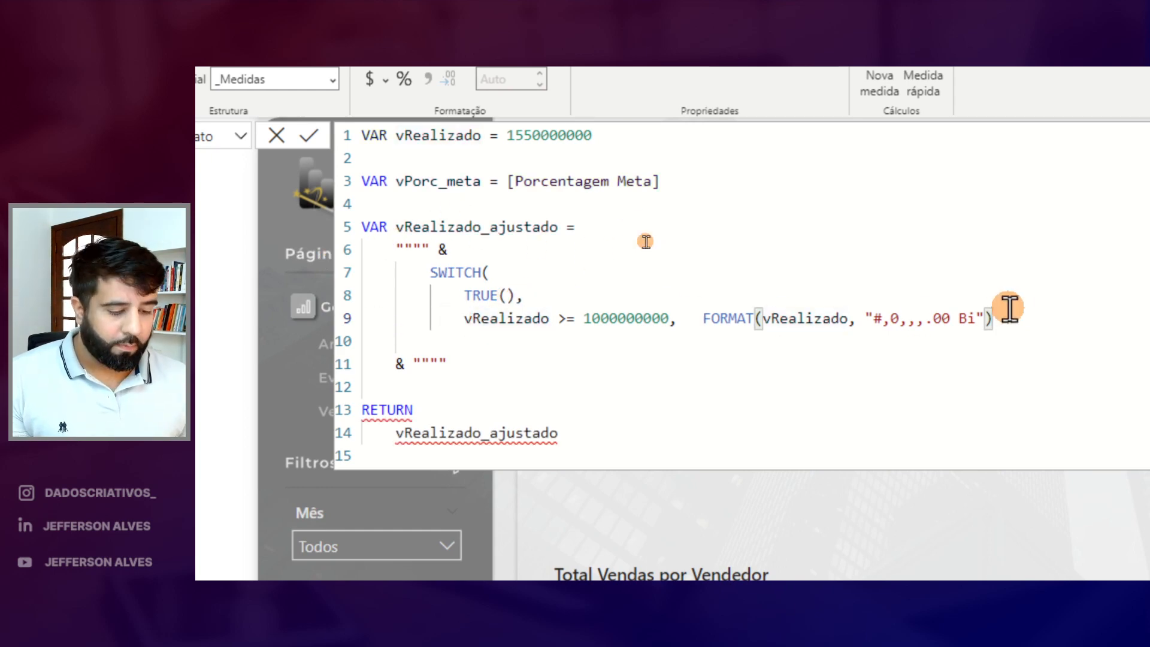
text(,)
key(Return)
key(ctrl+v)
drag(1006, 320, 422, 319)
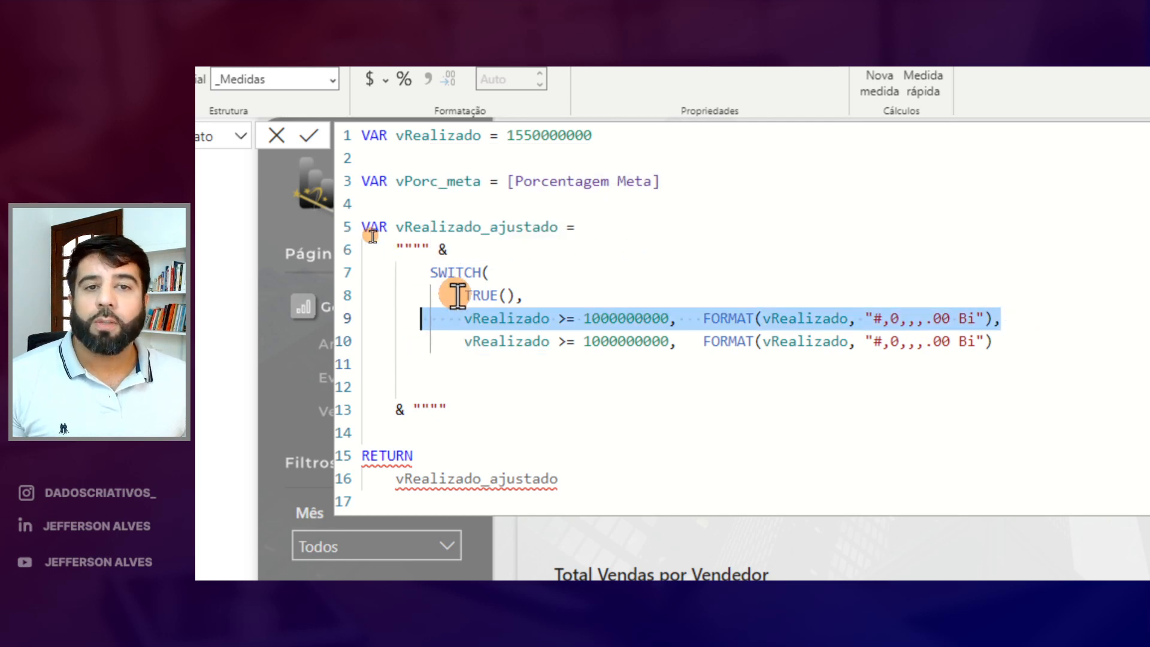
Set the second SWITCH branch's threshold to 1000000 and its format string to "#,0,,.00 Mi"
click(1026, 340)
click(533, 339)
click(595, 342)
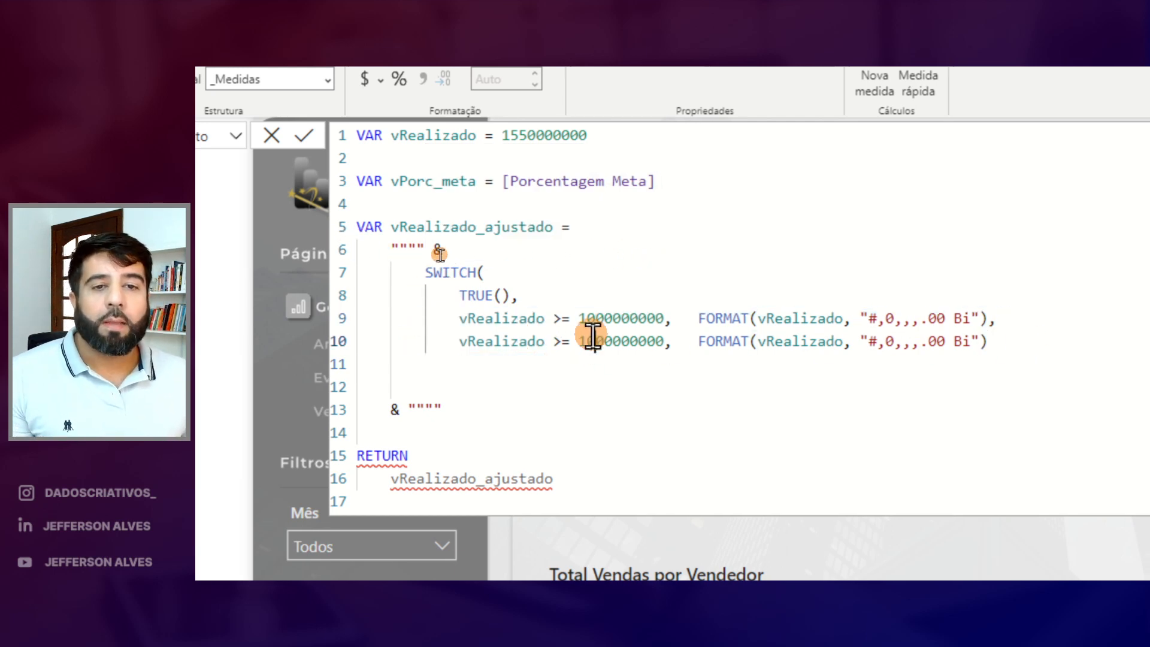
double_click(644, 340)
text(10000)
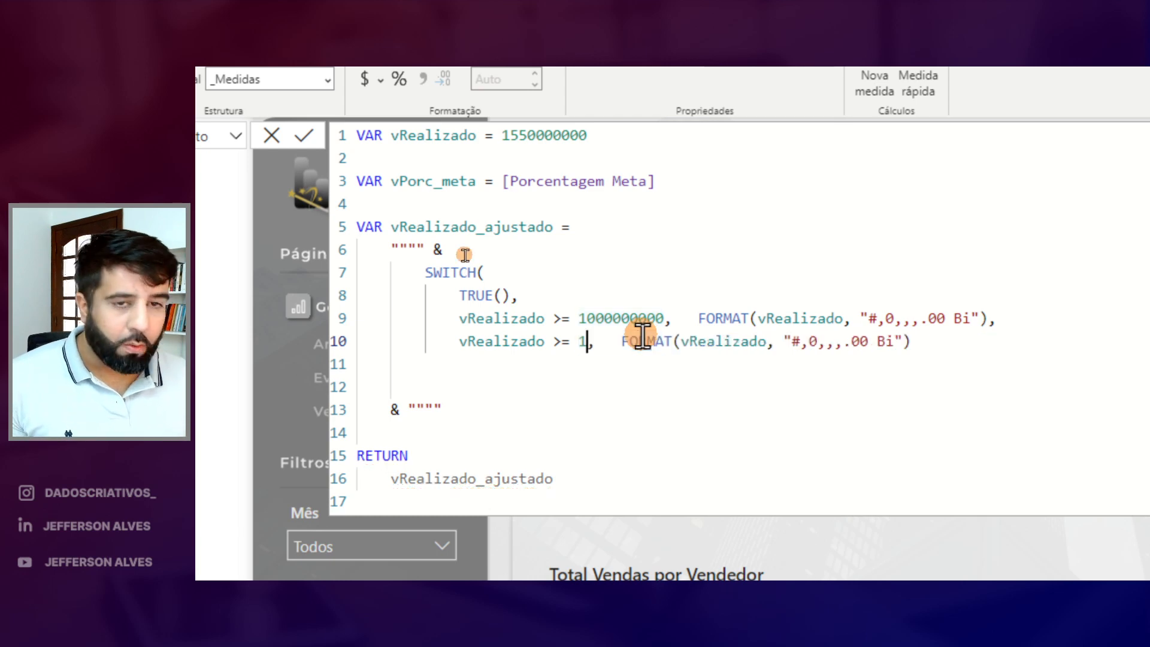
text(00)
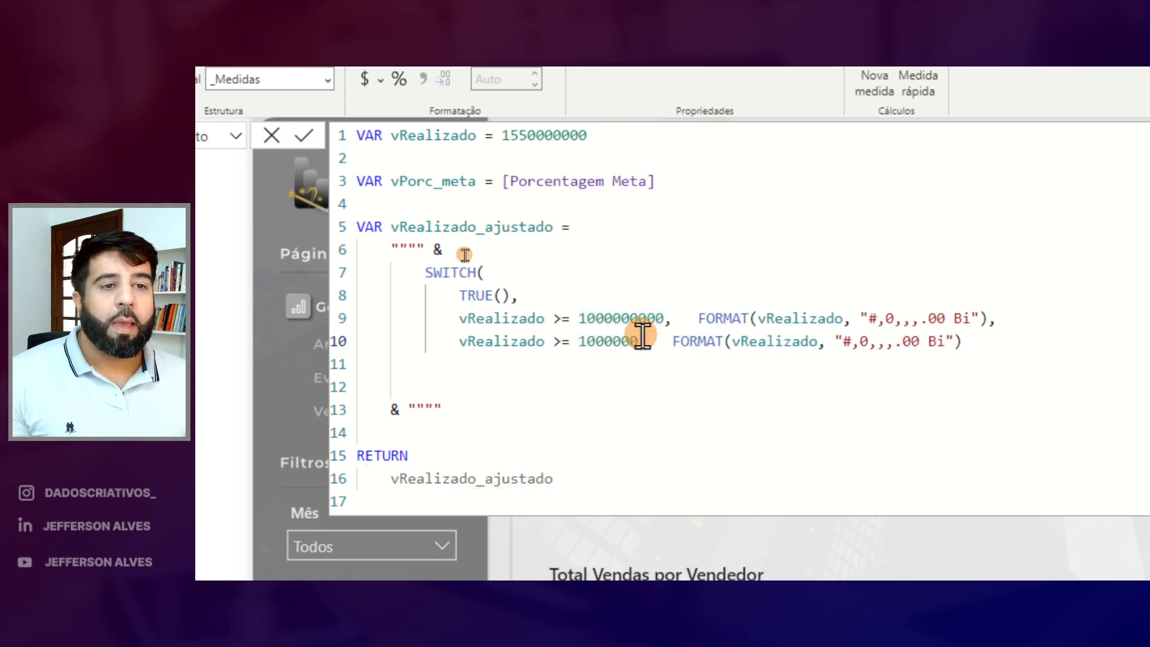
click(937, 342)
text(M)
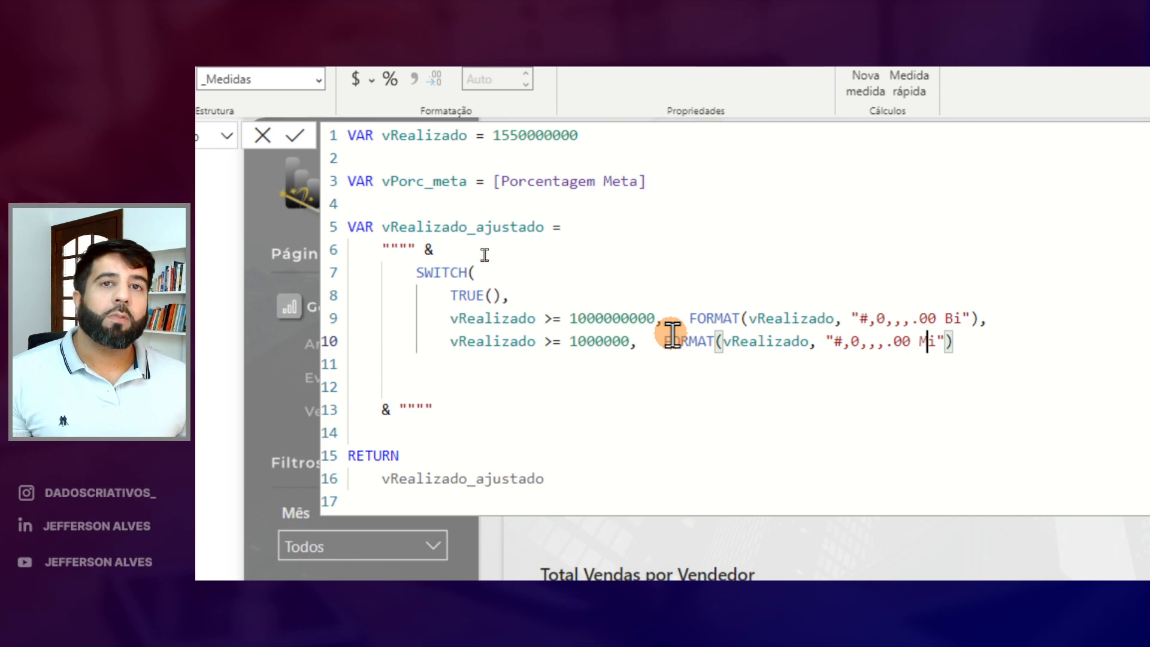
click(881, 341)
key(BackSpace)
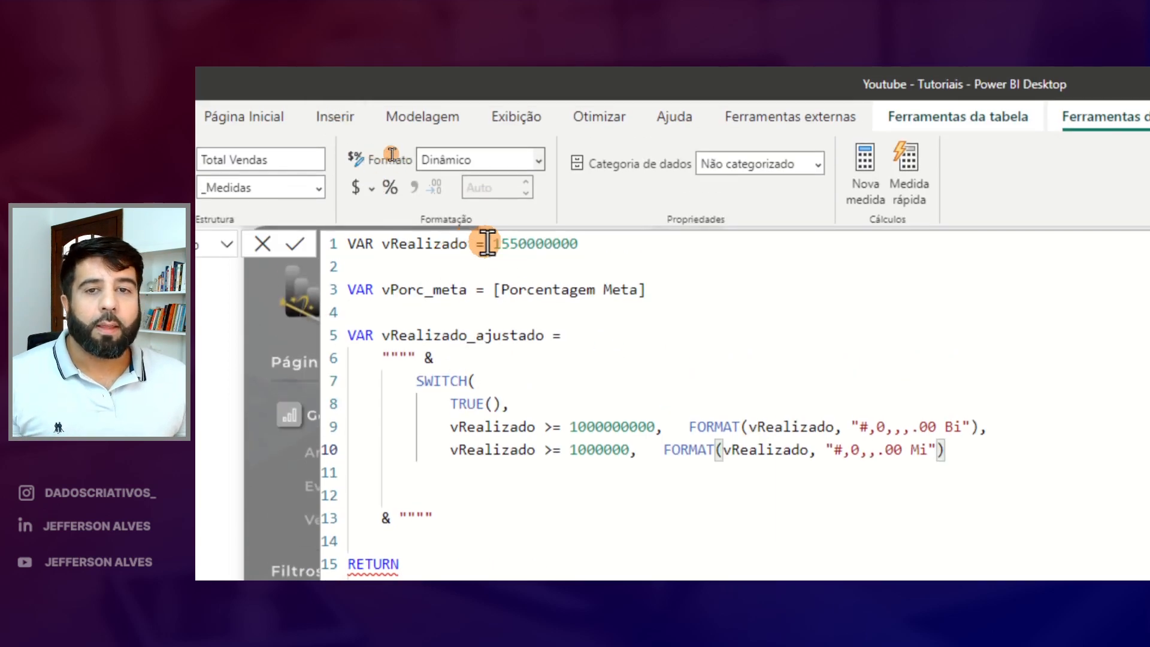
End the 1000000 branch with a comma and duplicate the branch on the line below it
drag(485, 135, 570, 136)
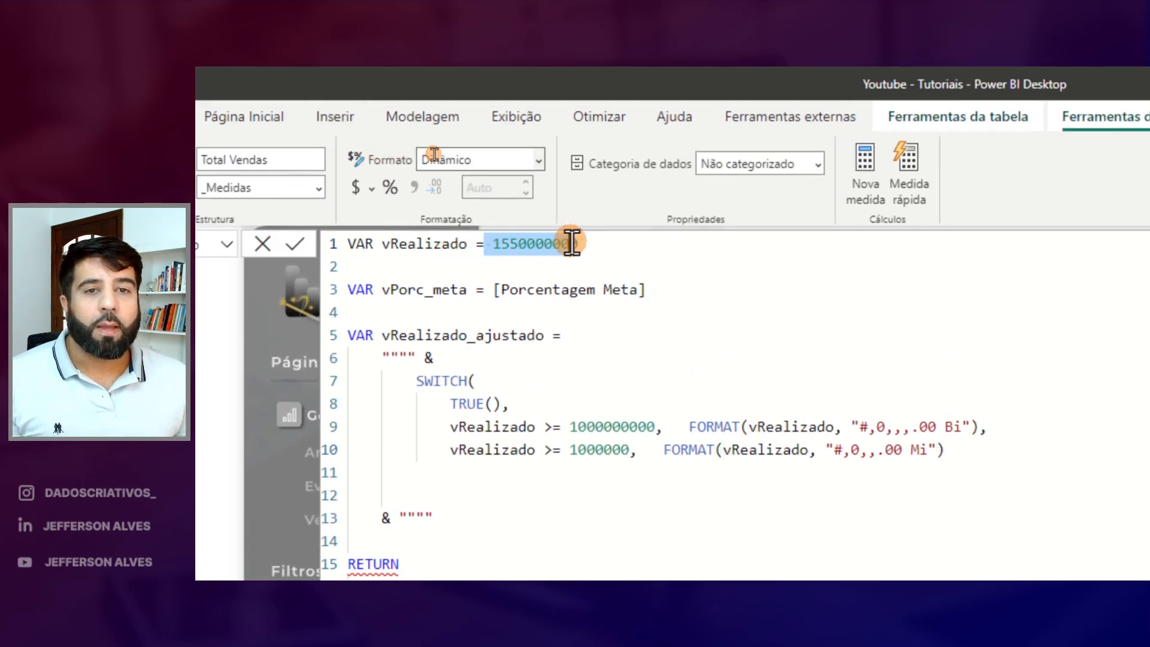
click(959, 451)
text(,)
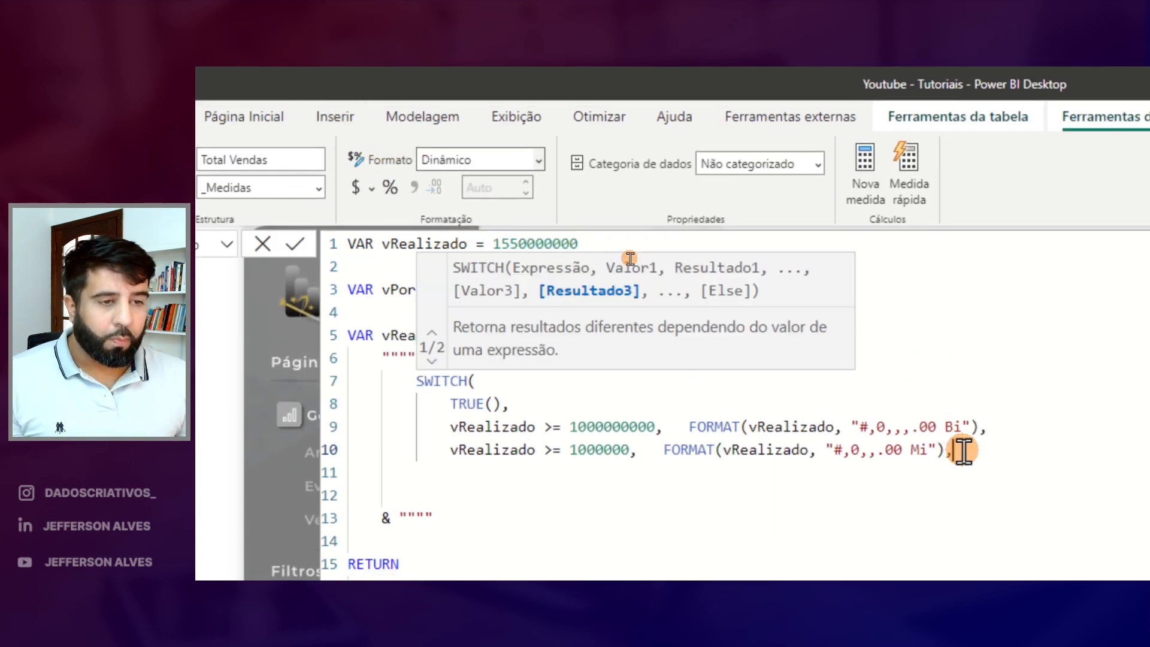
text(c)
key(BackSpace)
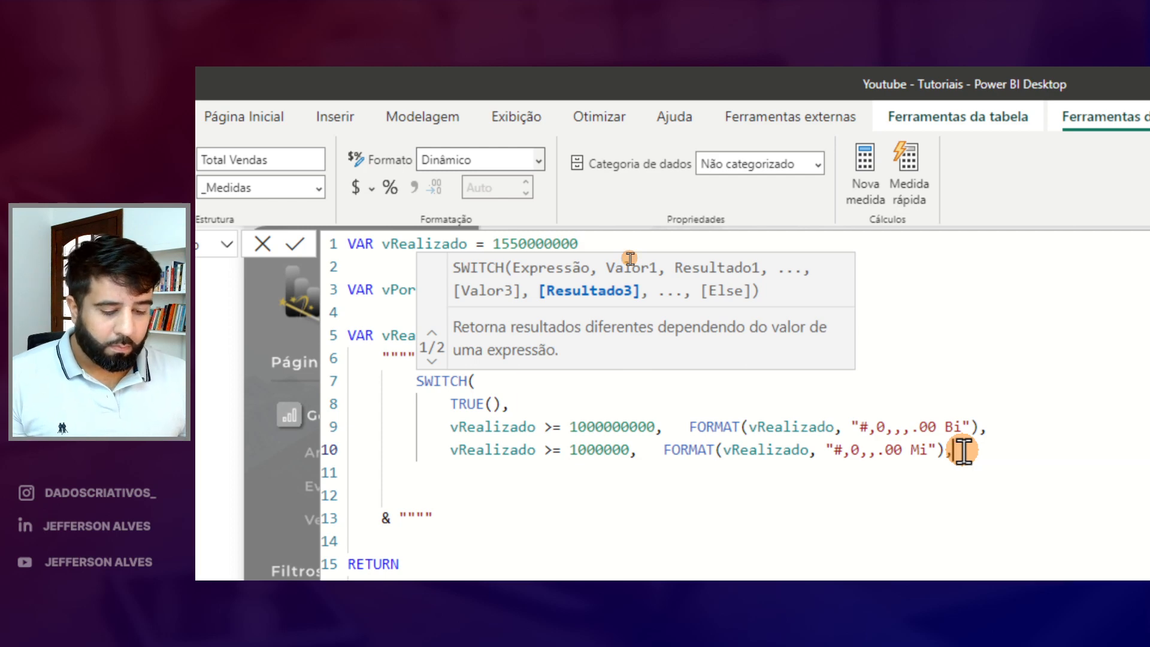
key(Return)
text(vRealizado >= 1000000,   FORMAT(vRealizado, "#,0,,.00 Mi"),)
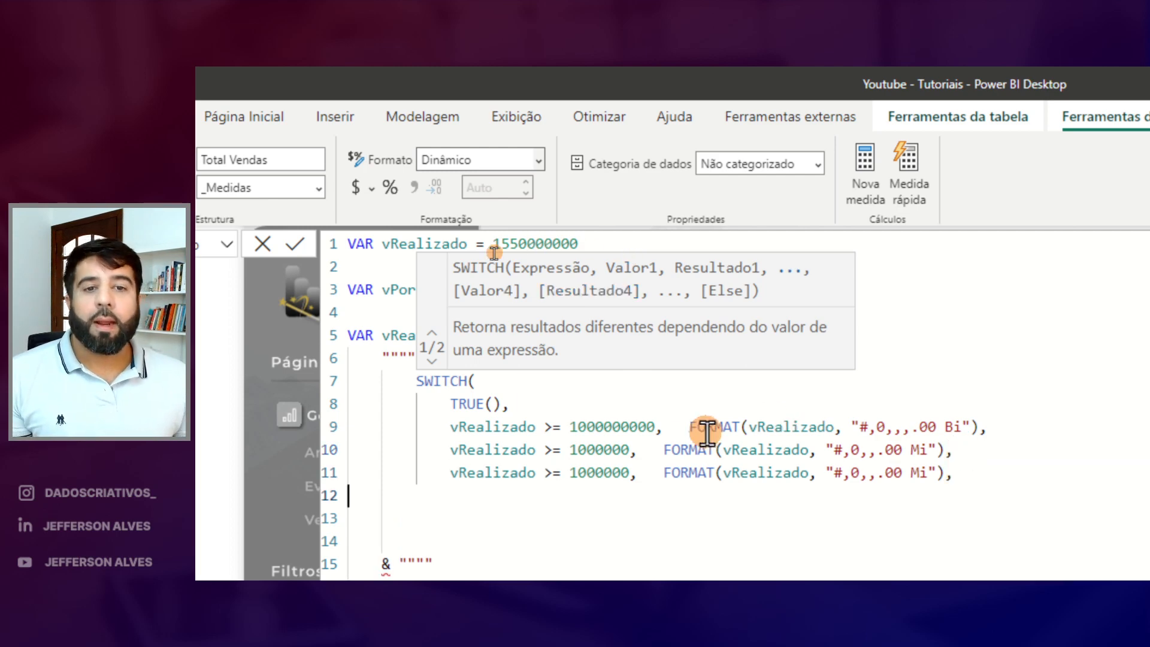
Set the third SWITCH branch's threshold to 1000 and its format string to "#,0,.00 K"
click(593, 473)
double_click(593, 474)
text(100)
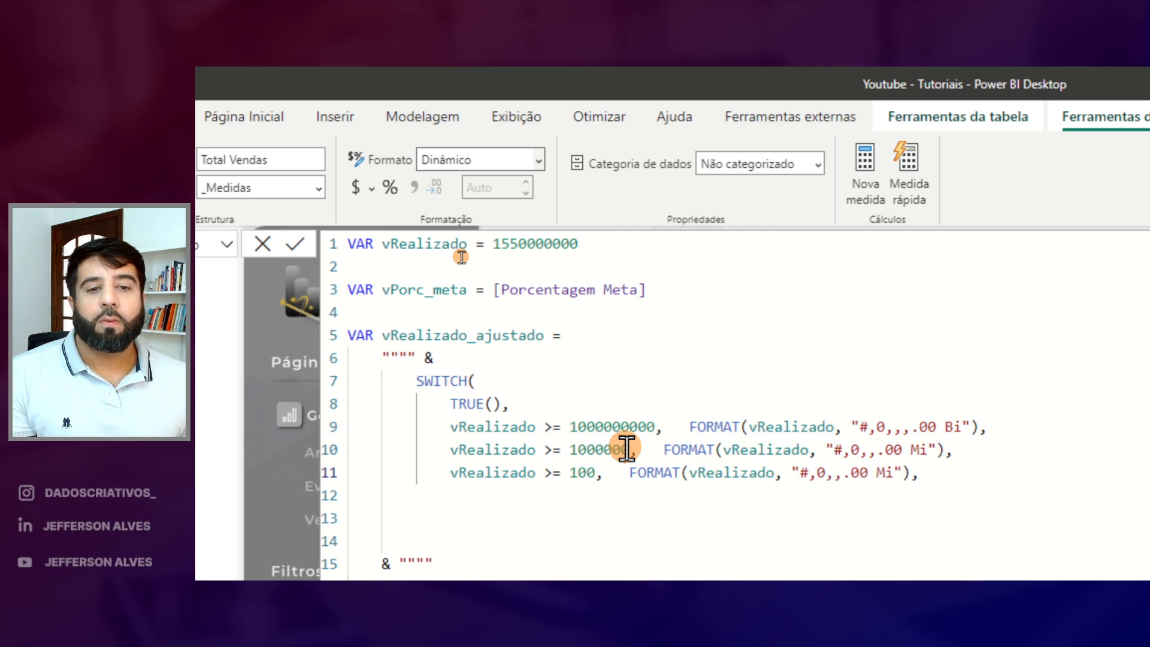
text(0)
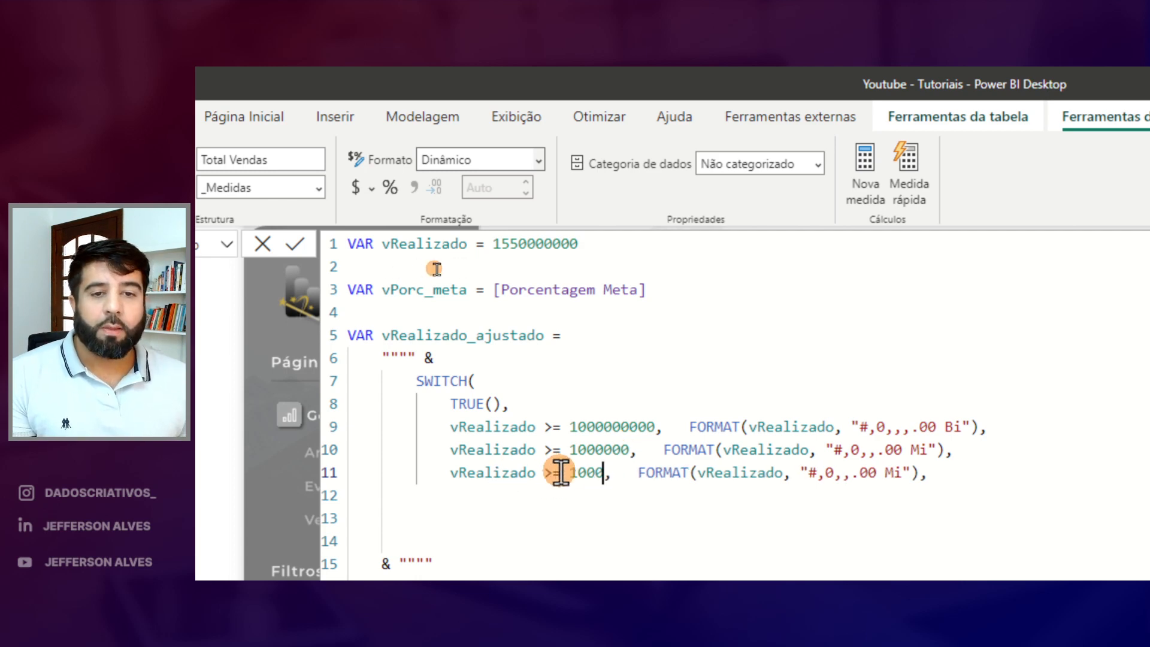
click(854, 475)
key(BackSpace)
click(893, 475)
key(BackSpace)
key(BackSpace)
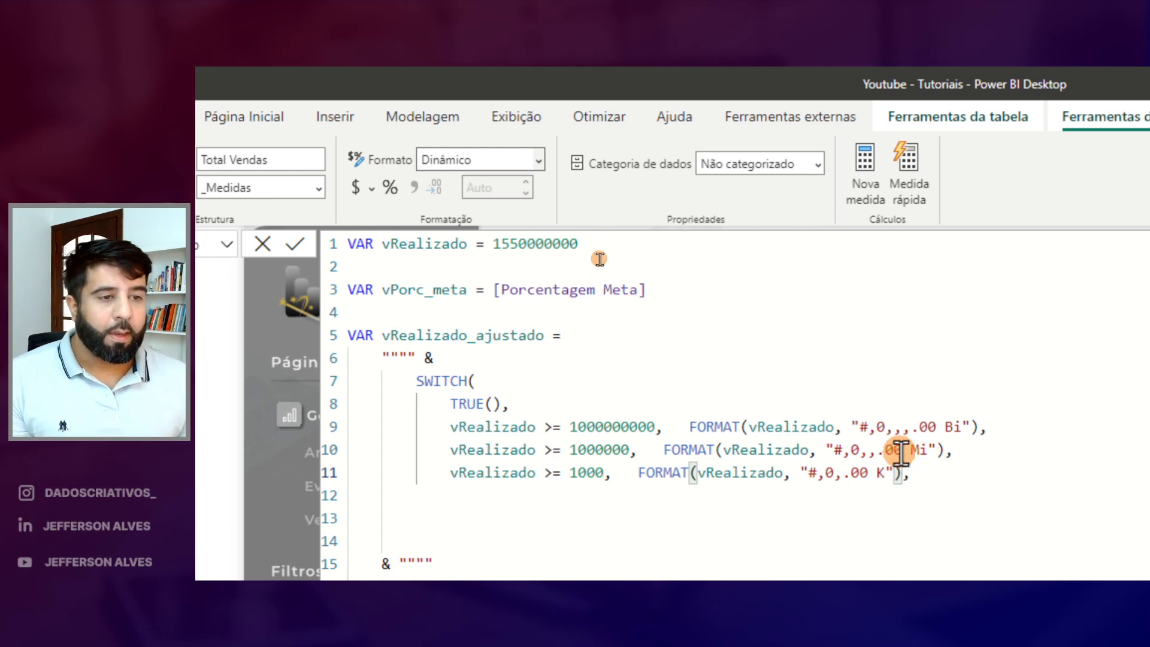
click(953, 413)
click(915, 456)
click(895, 474)
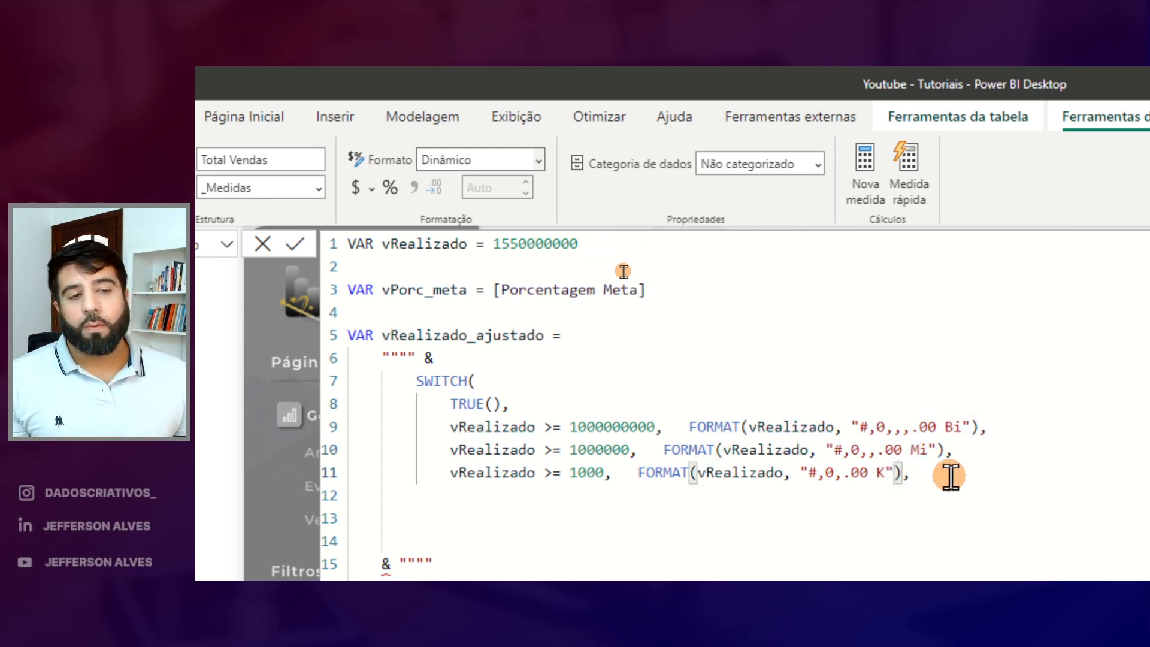
click(949, 477)
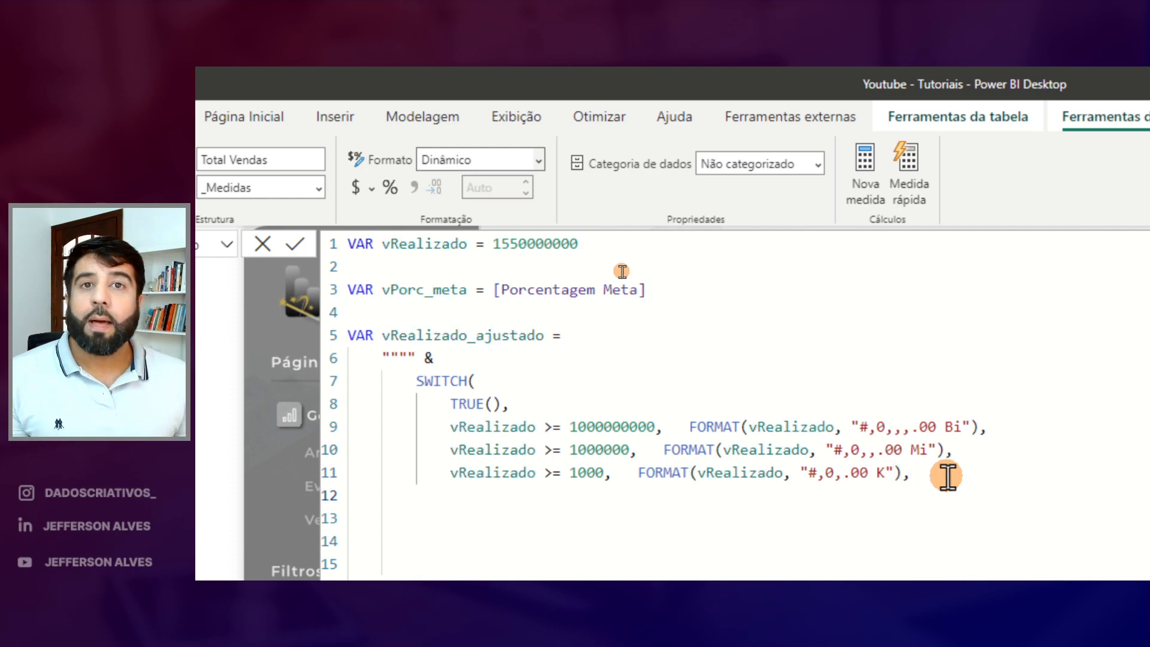
Copy FORMAT(vRealizado, "#,0,.00 K") to a new line below the 1000 branch as the SWITCH fallback result
drag(644, 474, 911, 470)
key(ctrl+c)
click(934, 470)
text(,)
key(Return)
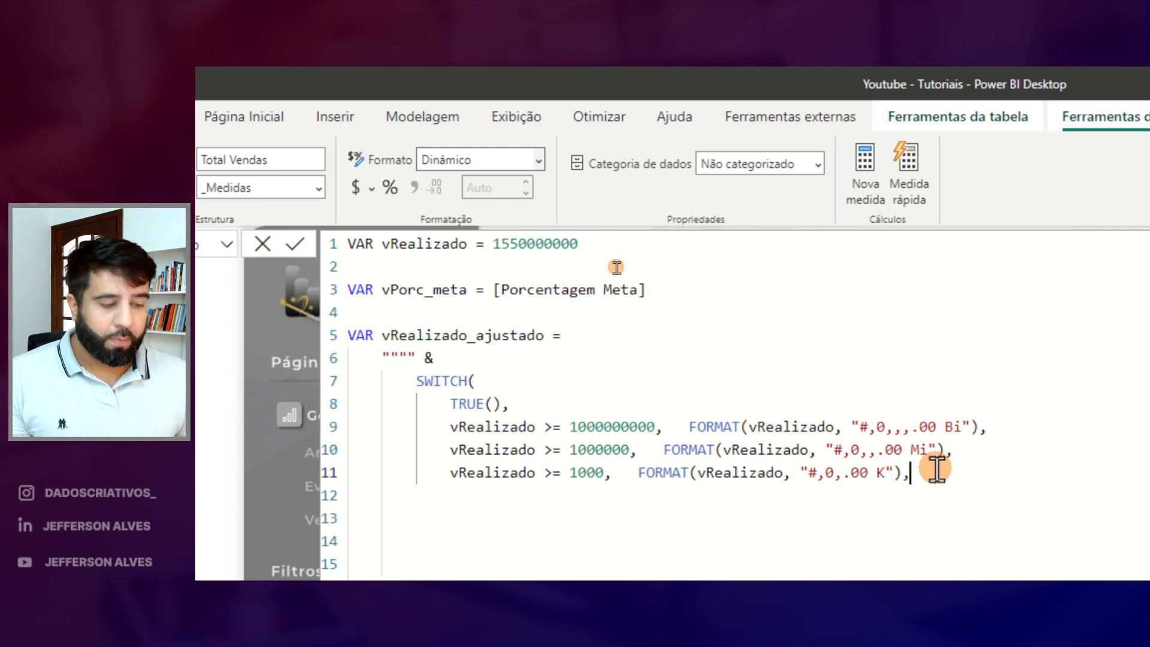
key(ctrl+v)
click(450, 496)
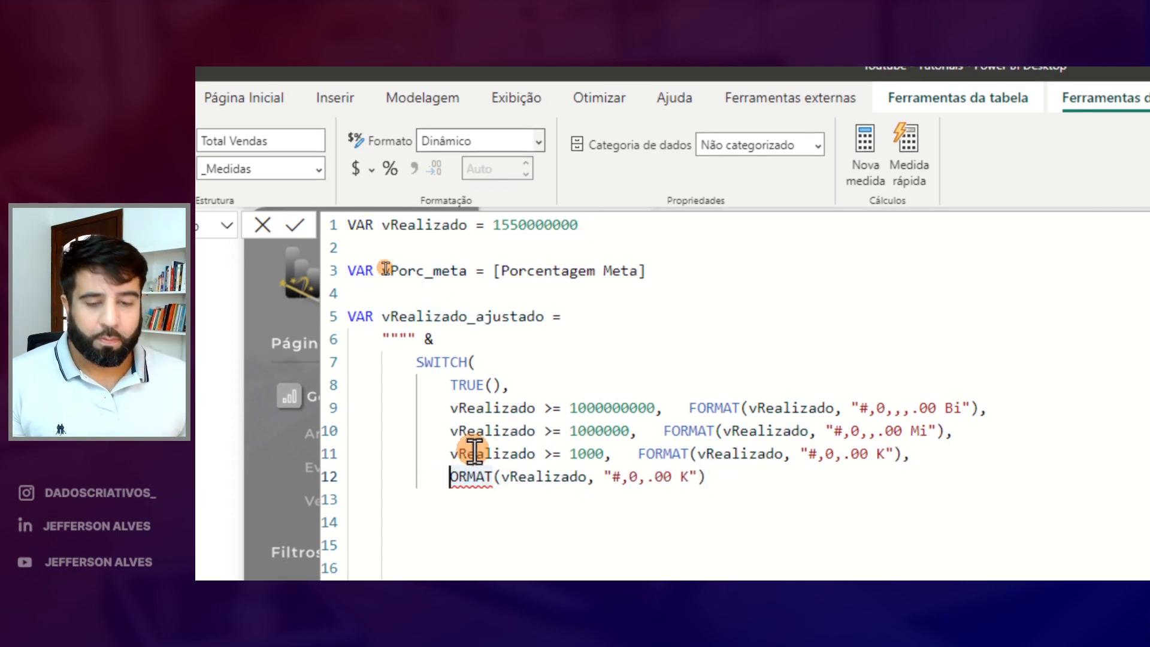
text(F)
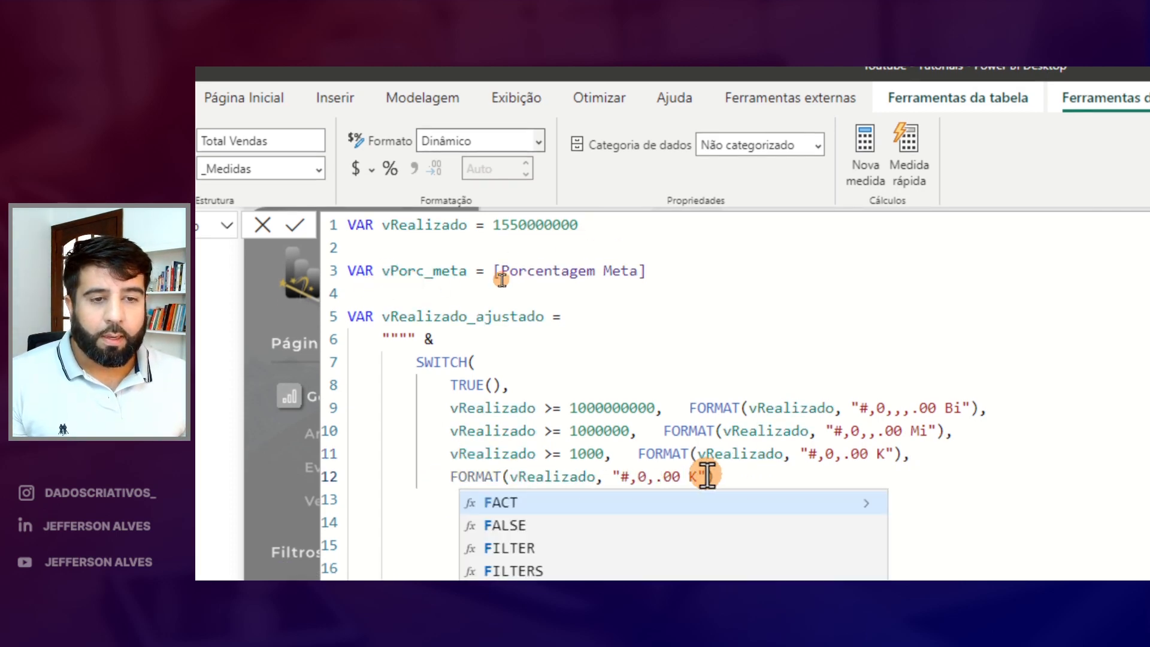
Change the format string of the SWITCH fallback FORMAT(vRealizado, ...) result to "#"
drag(698, 476, 626, 477)
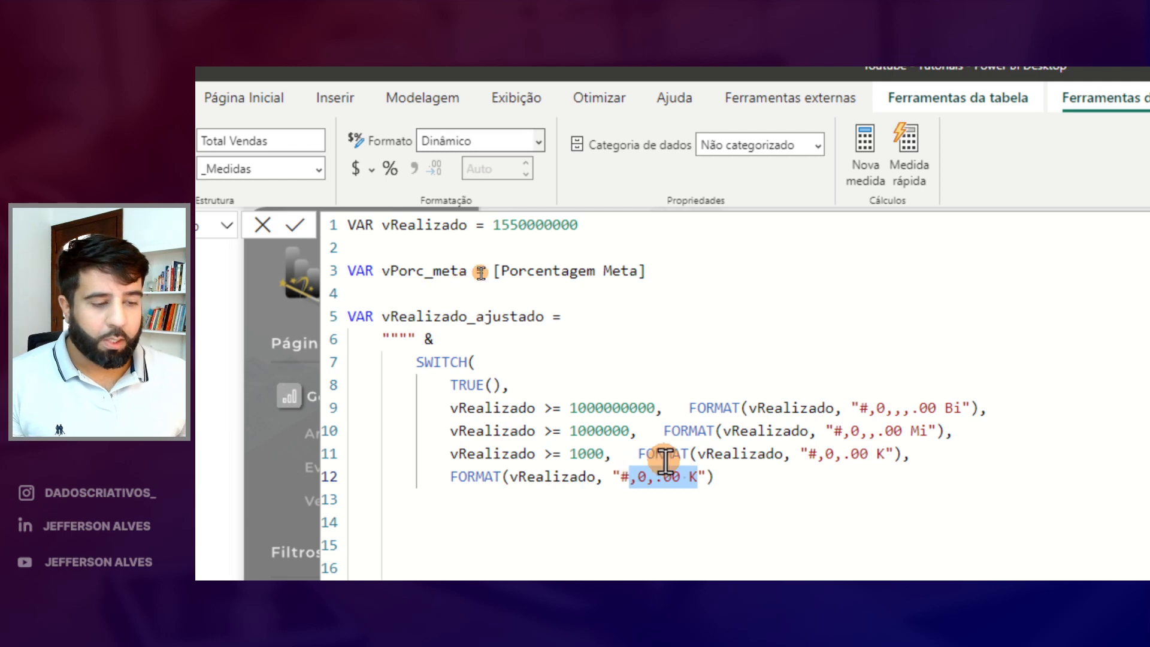
key(BackSpace)
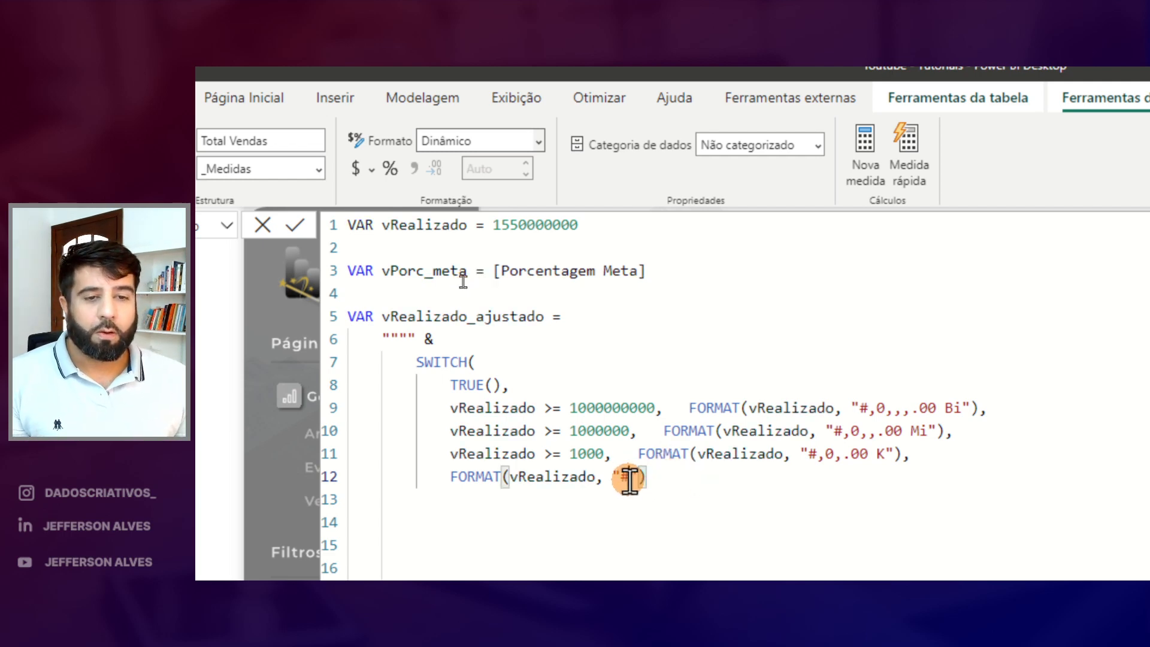
key(BackSpace)
text(0 K)
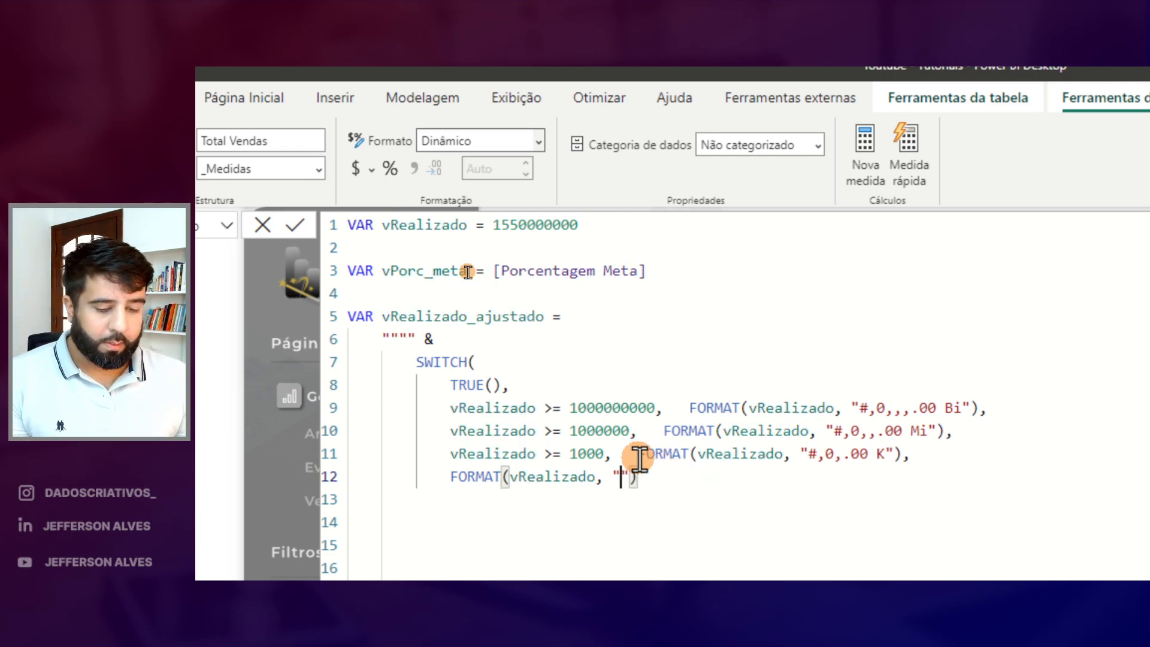
text(")
Close the SWITCH with a parenthesis on its own line and remove the surplus blank lines before & """"
key(End)
key(Return)
key(BackSpace)
text())
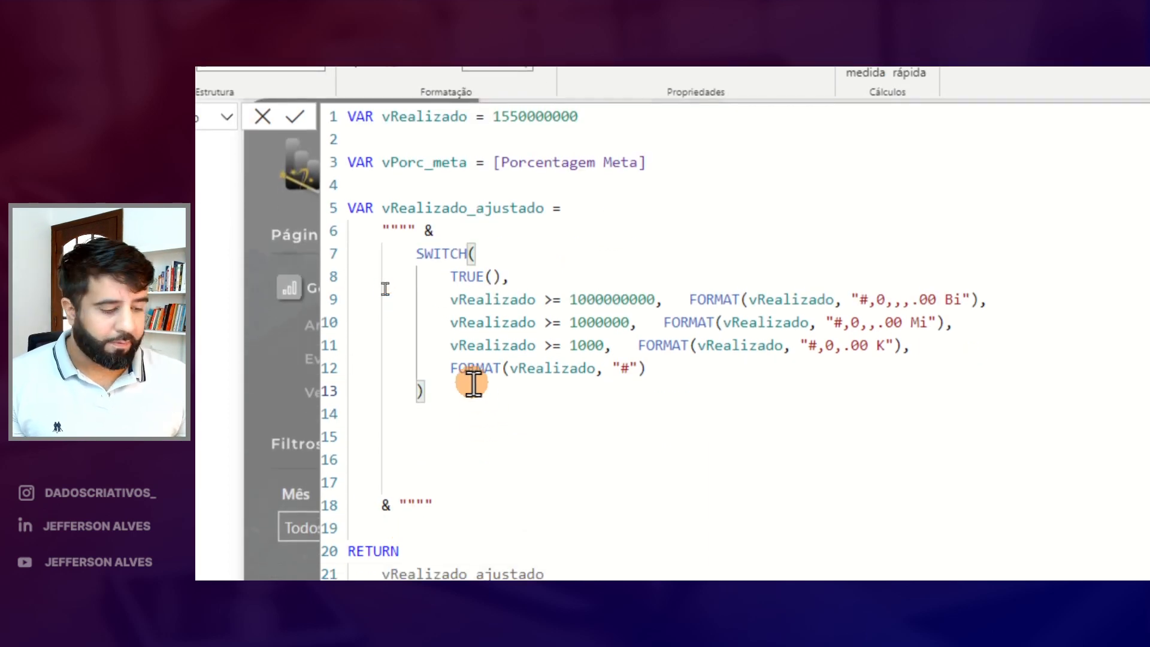
key(Delete)
key(Delete)
key(Delete)
key(Return)
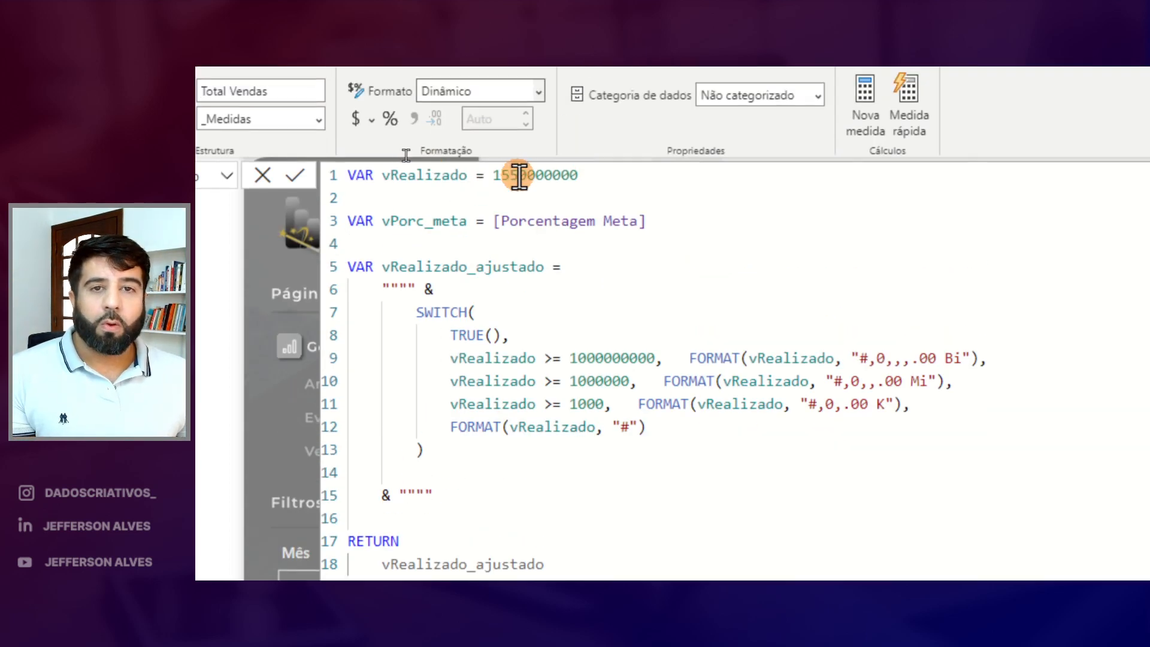
Test the millions branch by setting vRealizado to 55453000, and highlight the >= 1000000 line
drag(495, 176, 588, 179)
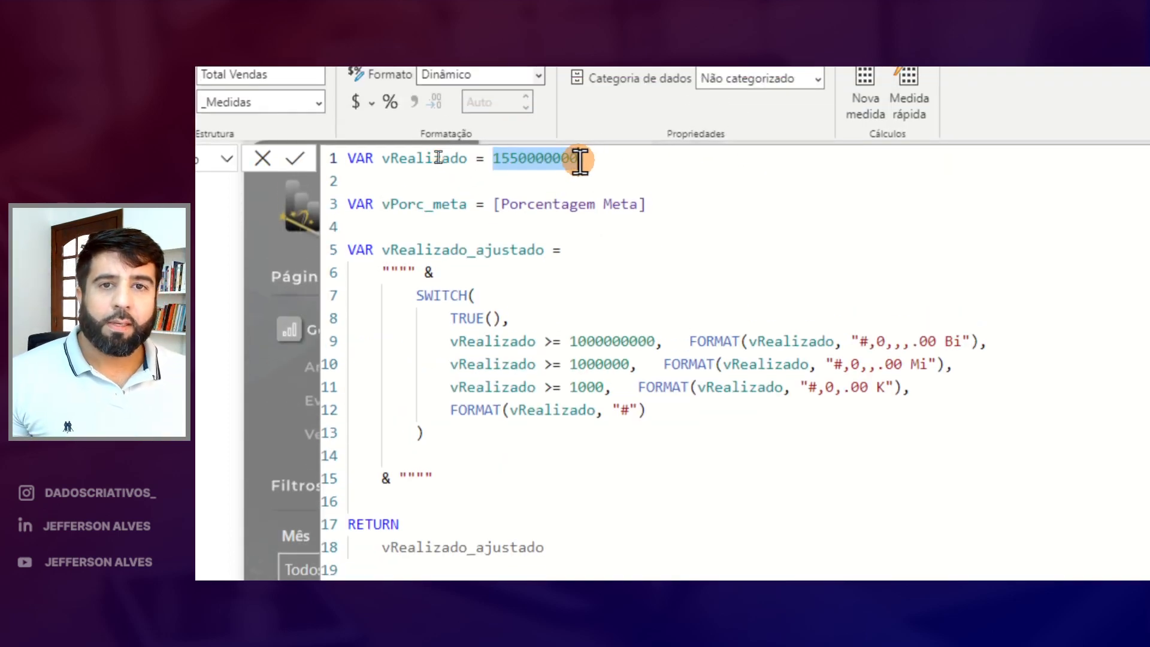
text(55)
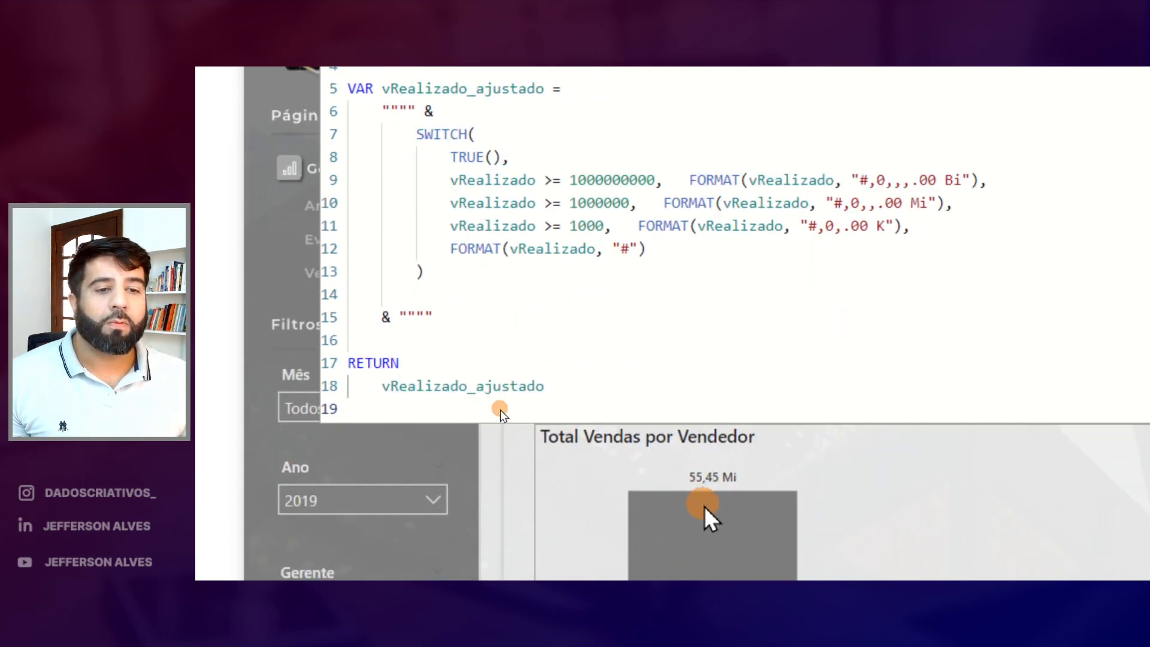
drag(959, 203, 450, 198)
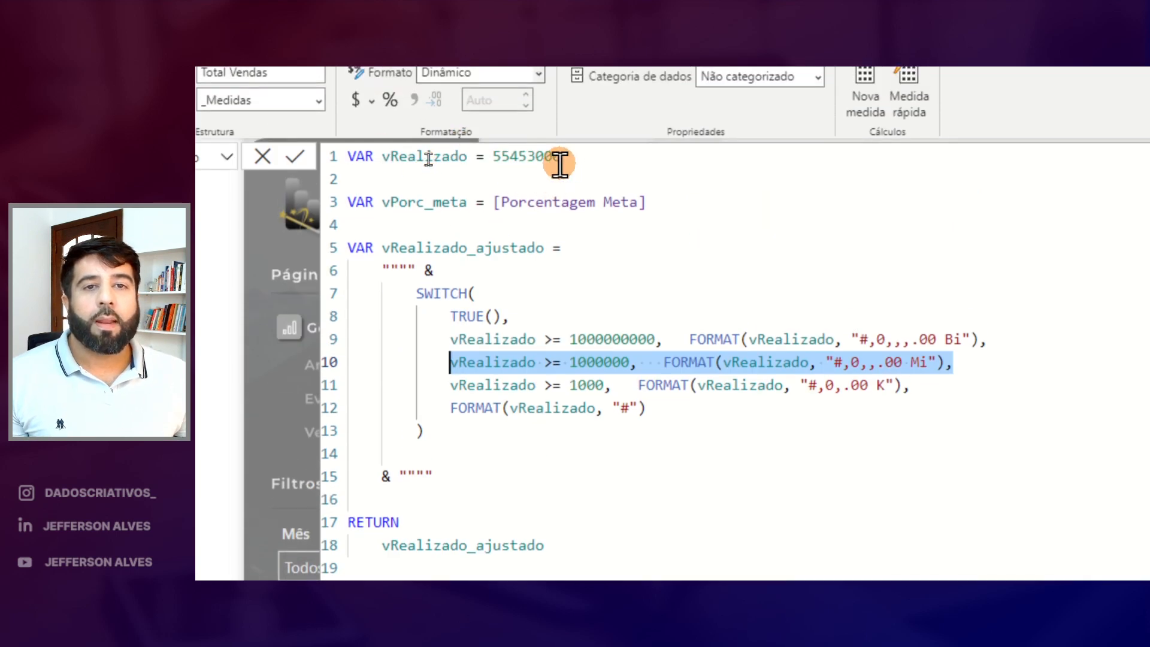
Test the thousands branch by setting vRealizado to 25870, and highlight the >= 1000 line
double_click(557, 157)
text(25)
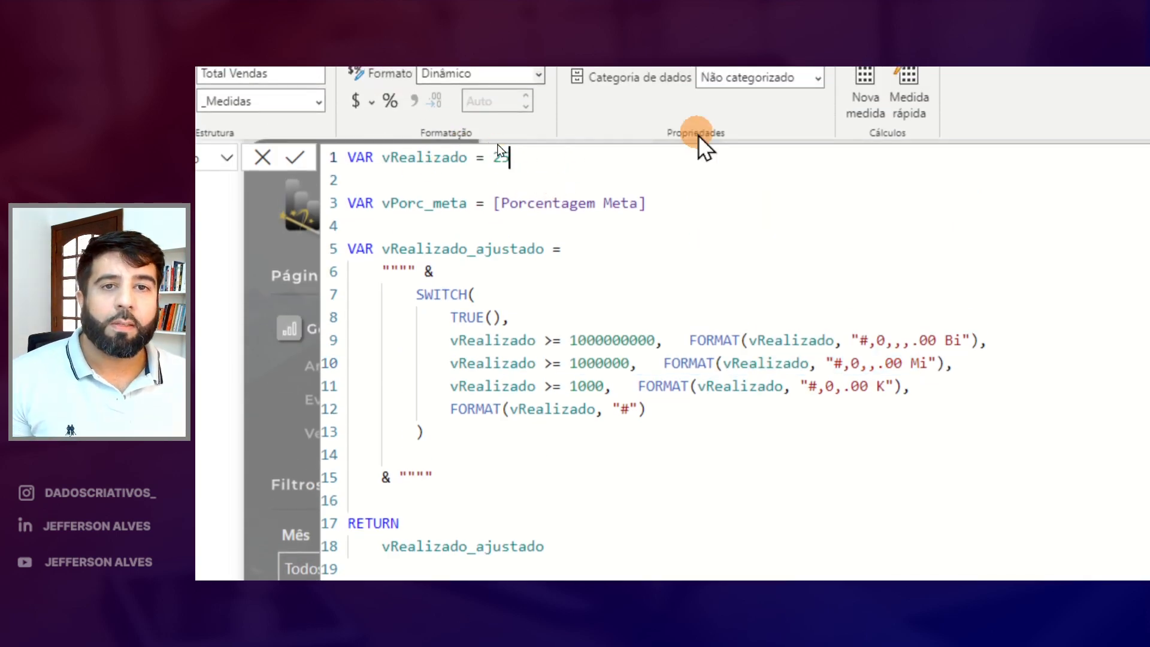
text(870)
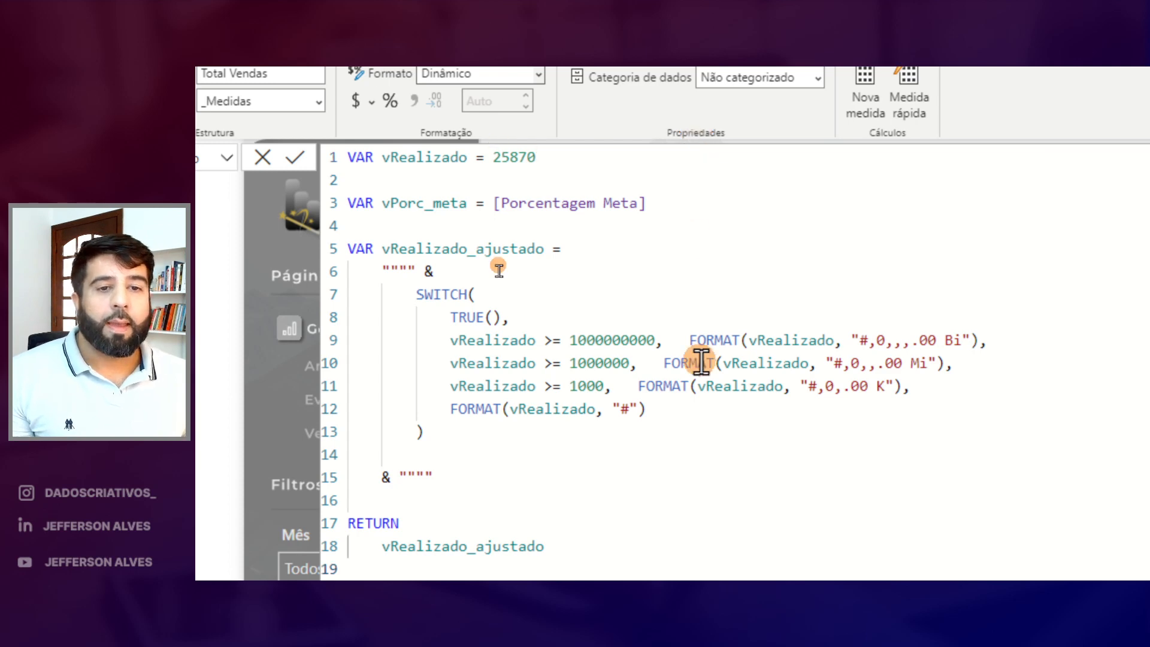
drag(909, 243, 457, 237)
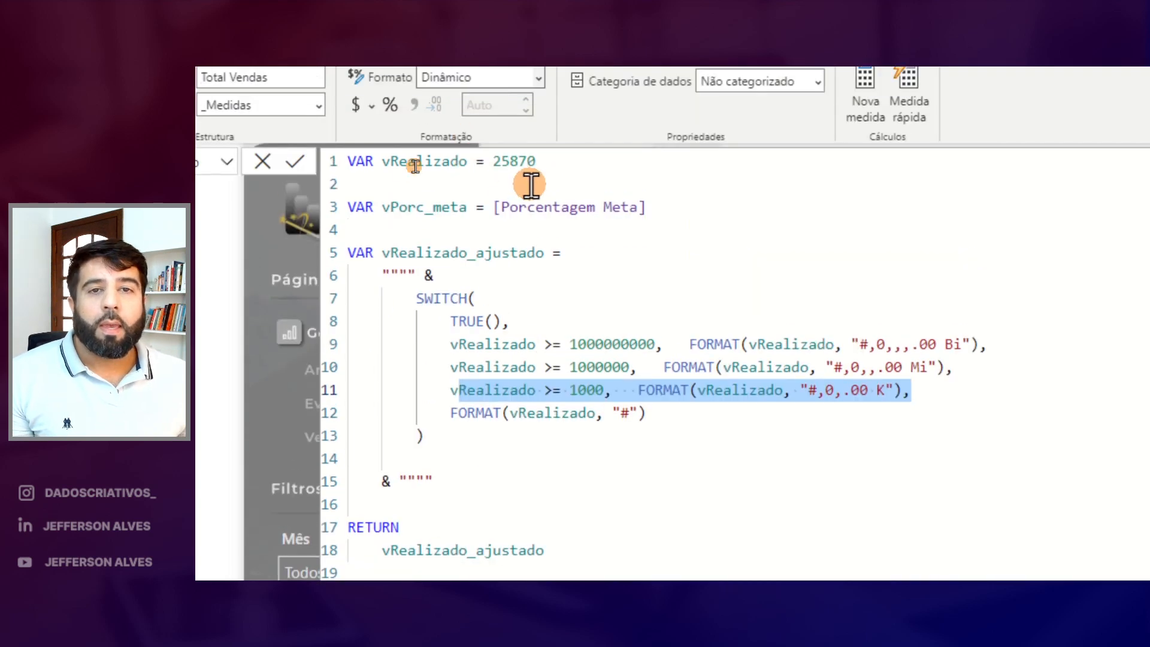
Test the fallback result by applying 450 as the vRealizado value, and highlight the SWITCH arguments
double_click(514, 162)
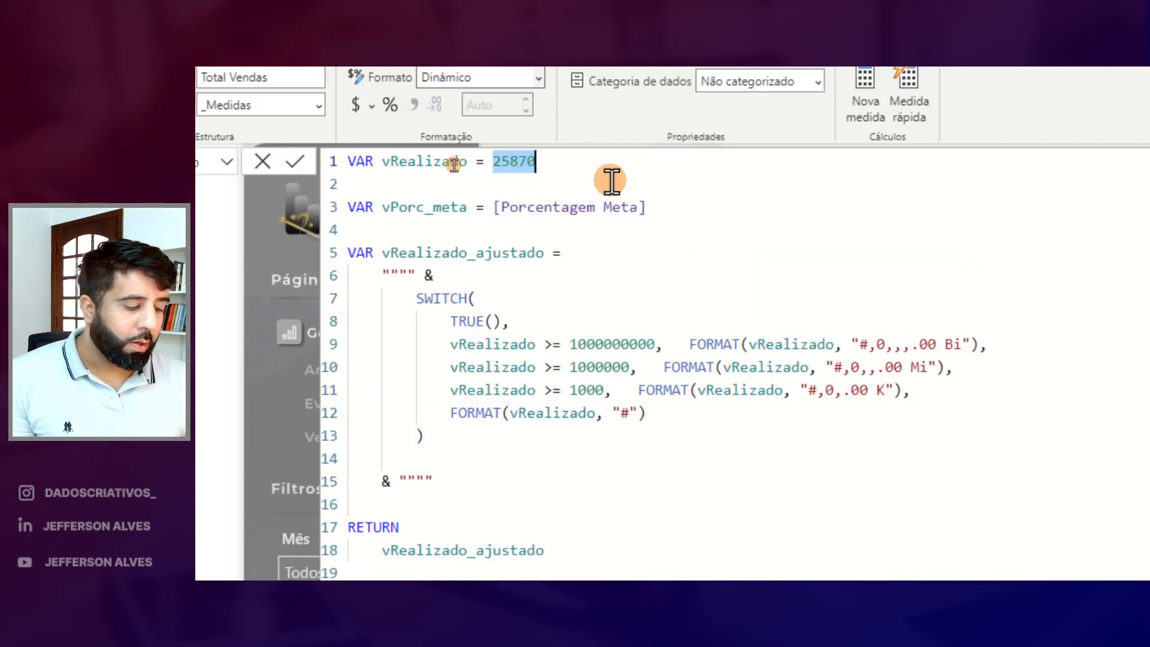
text(450)
key(Return)
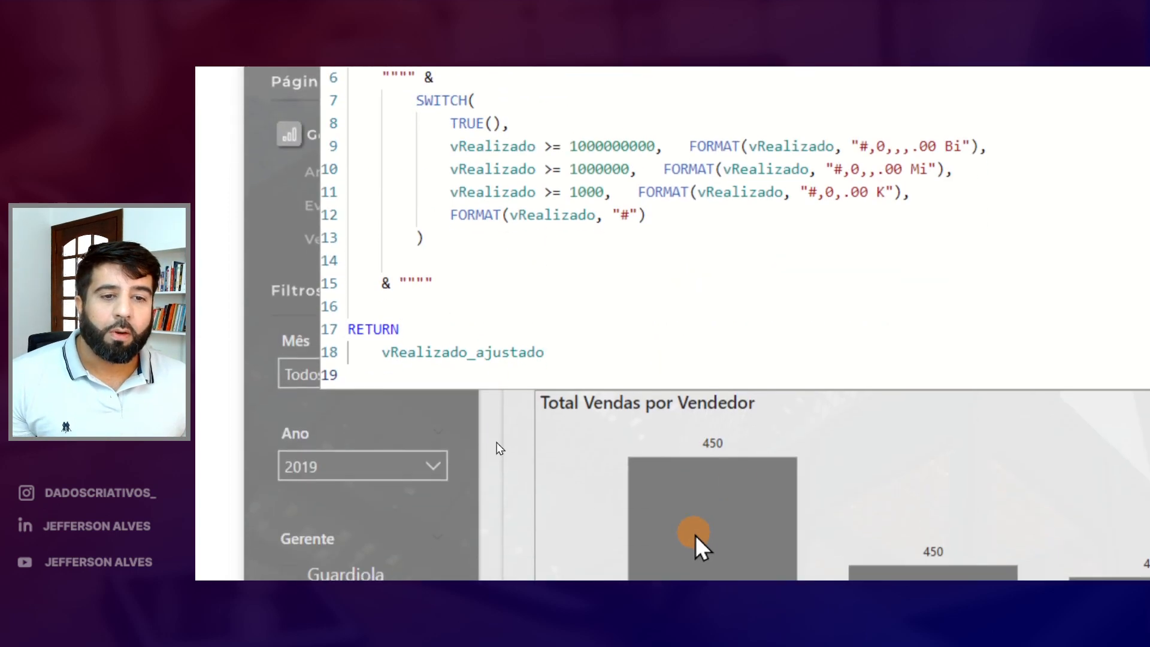
drag(674, 219, 449, 213)
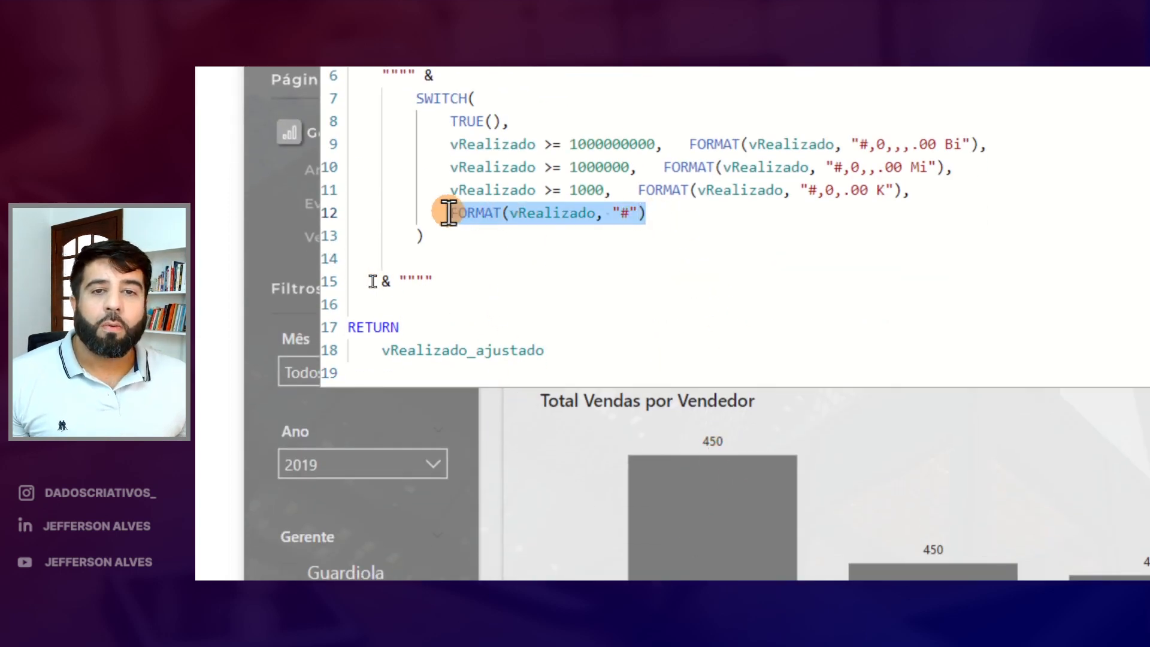
click(459, 211)
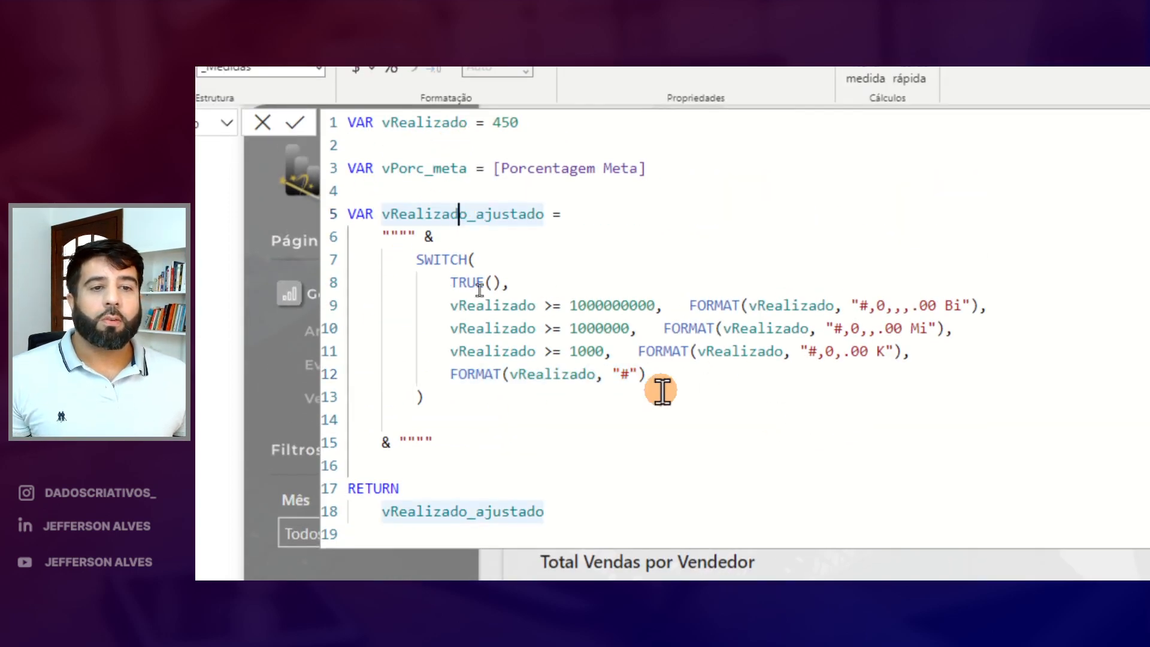
drag(662, 391, 435, 273)
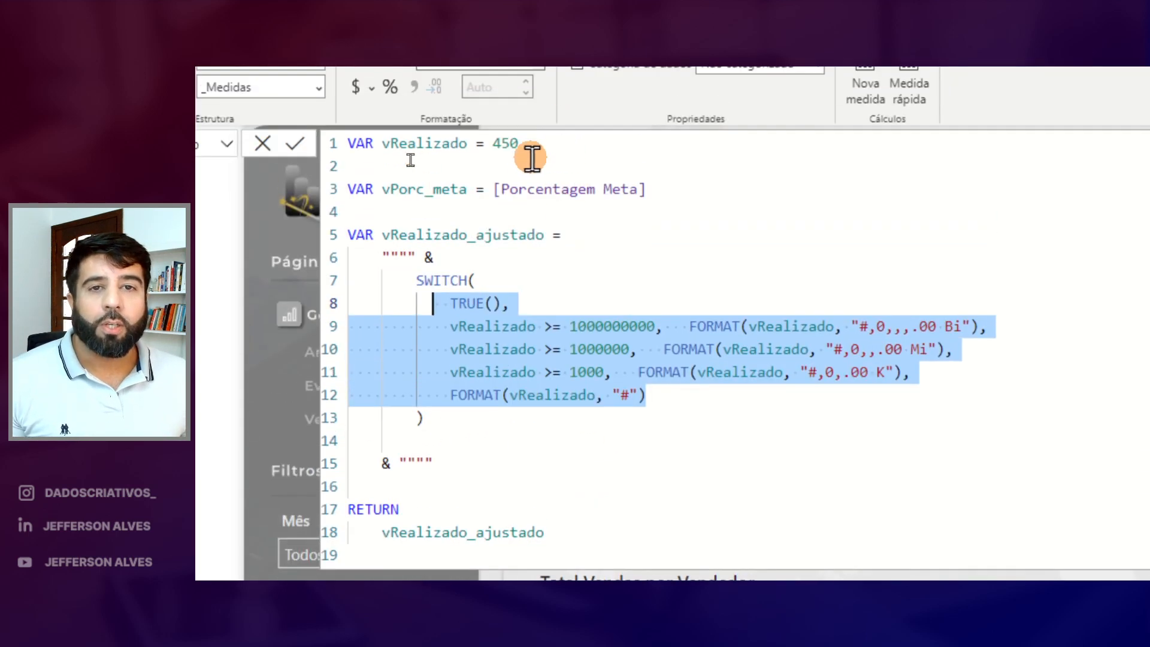
Replace the fixed test value of vRealizado with SELECTEDMEASURE() and apply the format expression
double_click(508, 144)
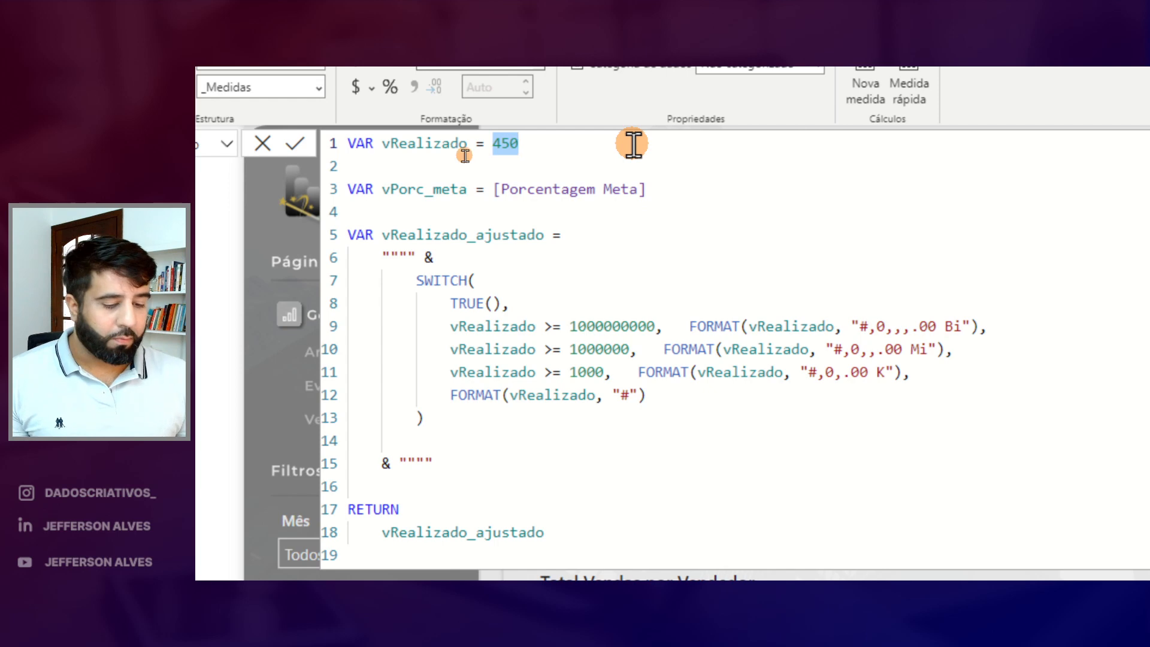
text(SELE)
key(Down)
key(Tab)
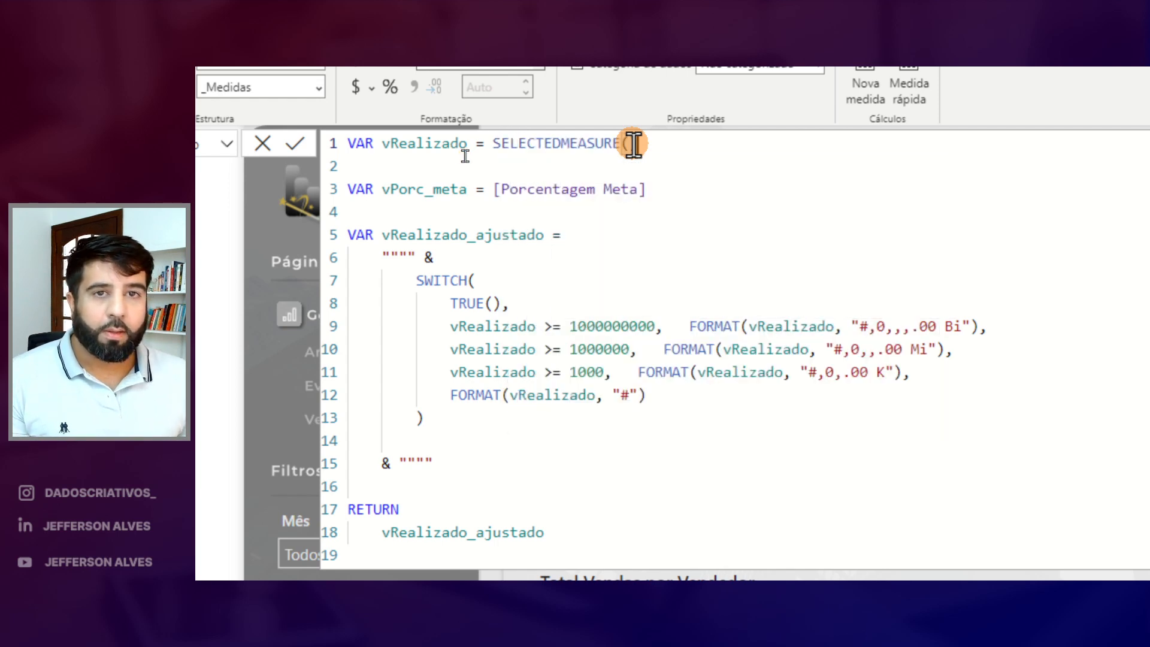
key(Return)
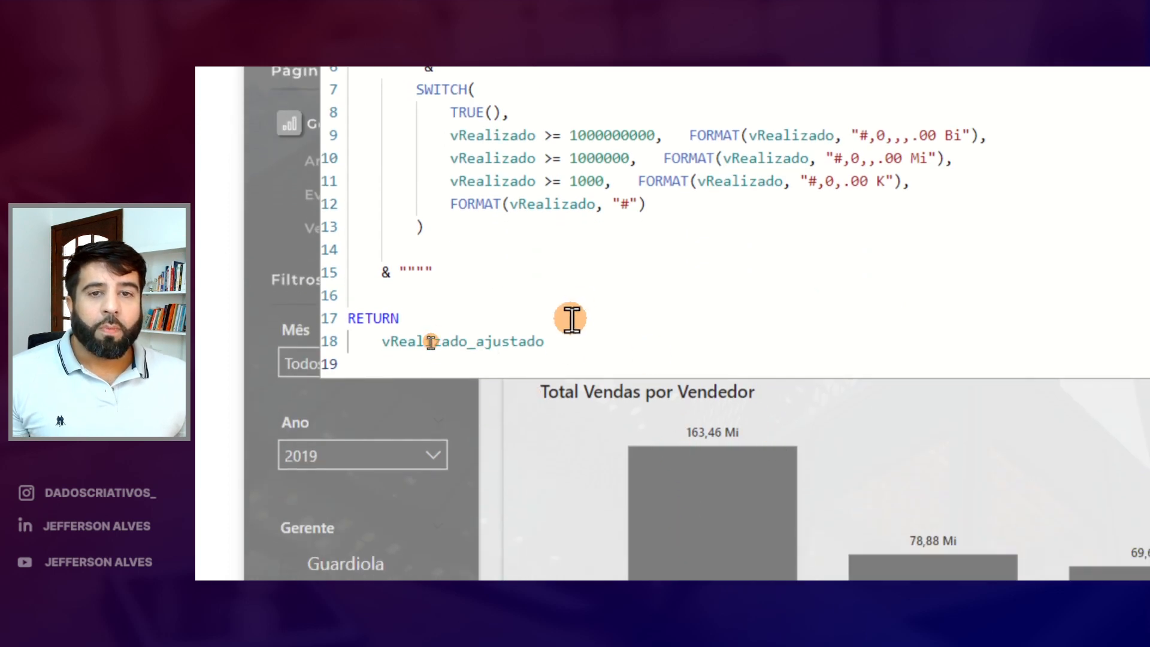
Append & " | " to vRealizado_ajustado in the RETURN expression, and try " - " as an alternative separator
click(574, 533)
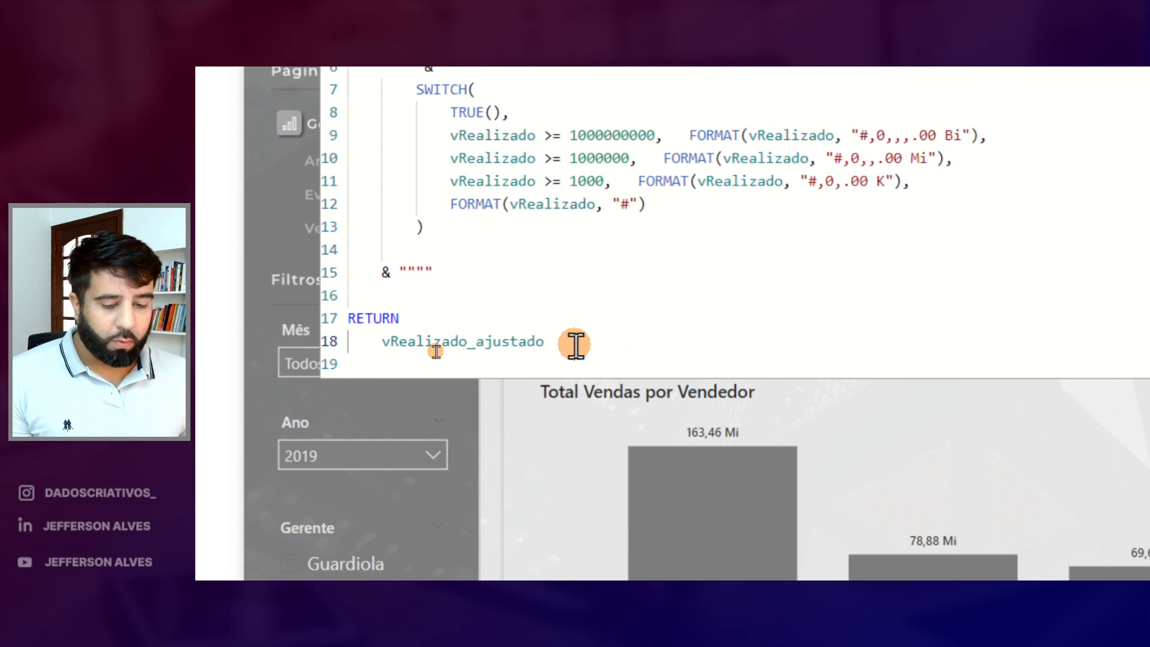
text(" |)
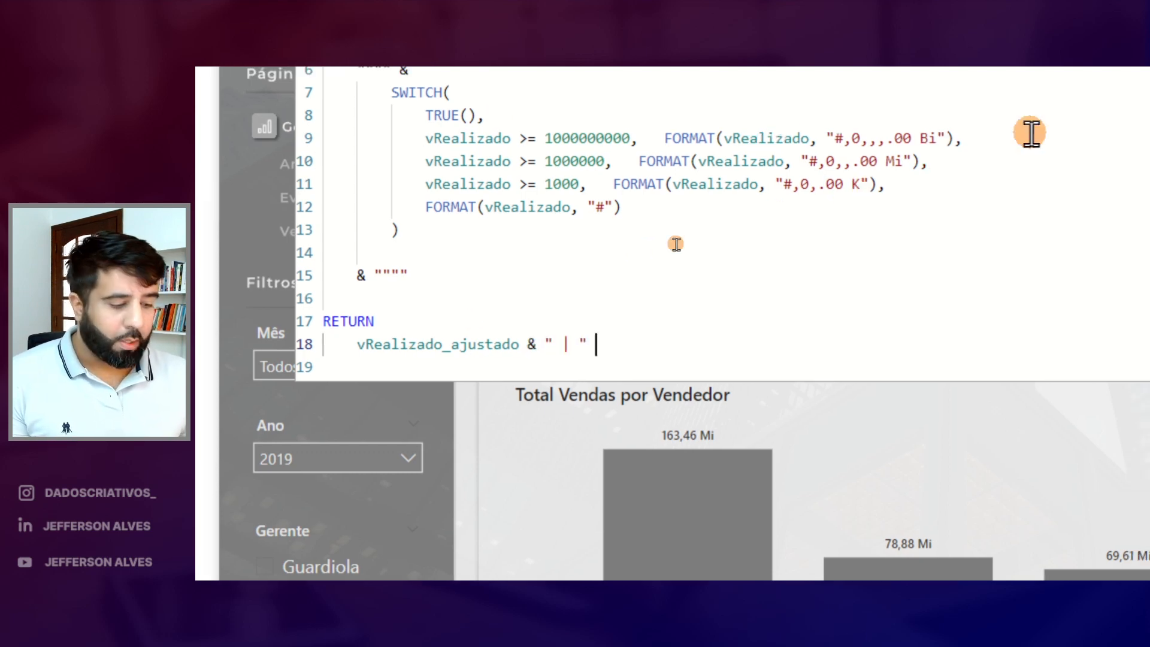
key(Return)
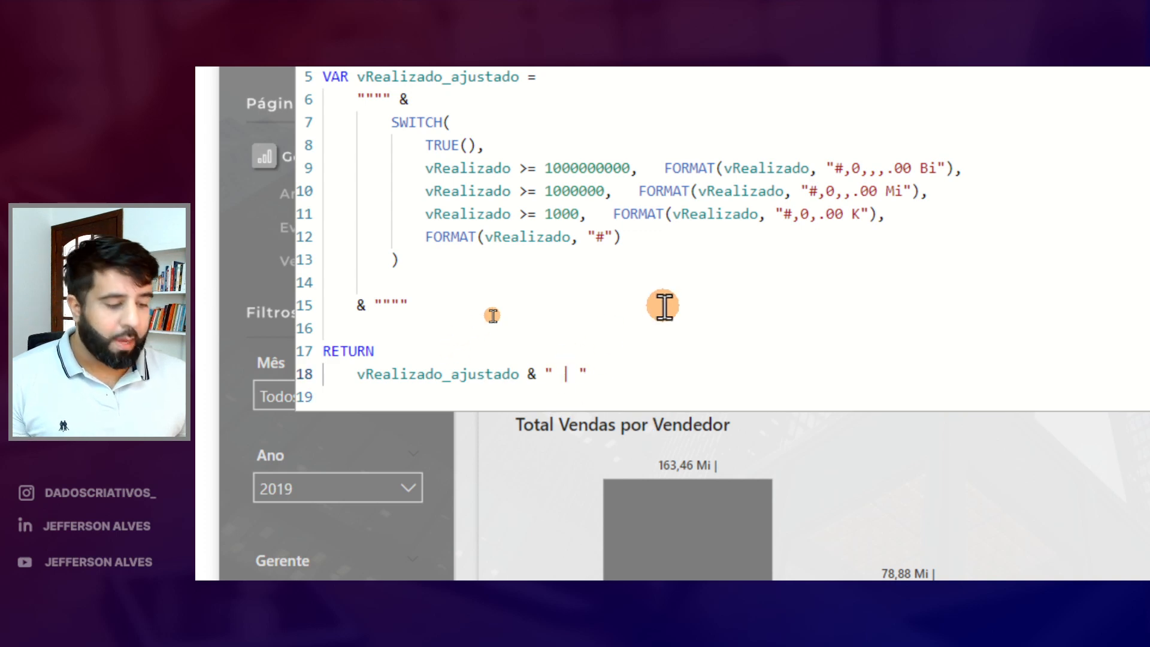
text(-)
key(Return)
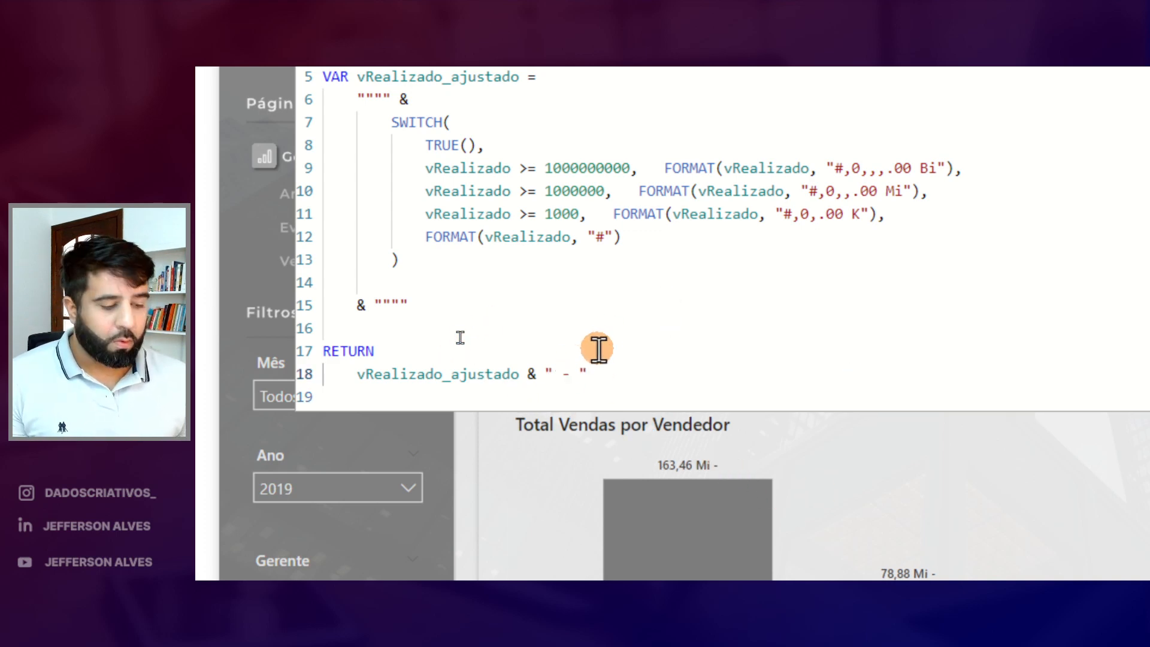
With " | " as the separator, append & vPorc_meta to the RETURN expression and apply it
text(&)
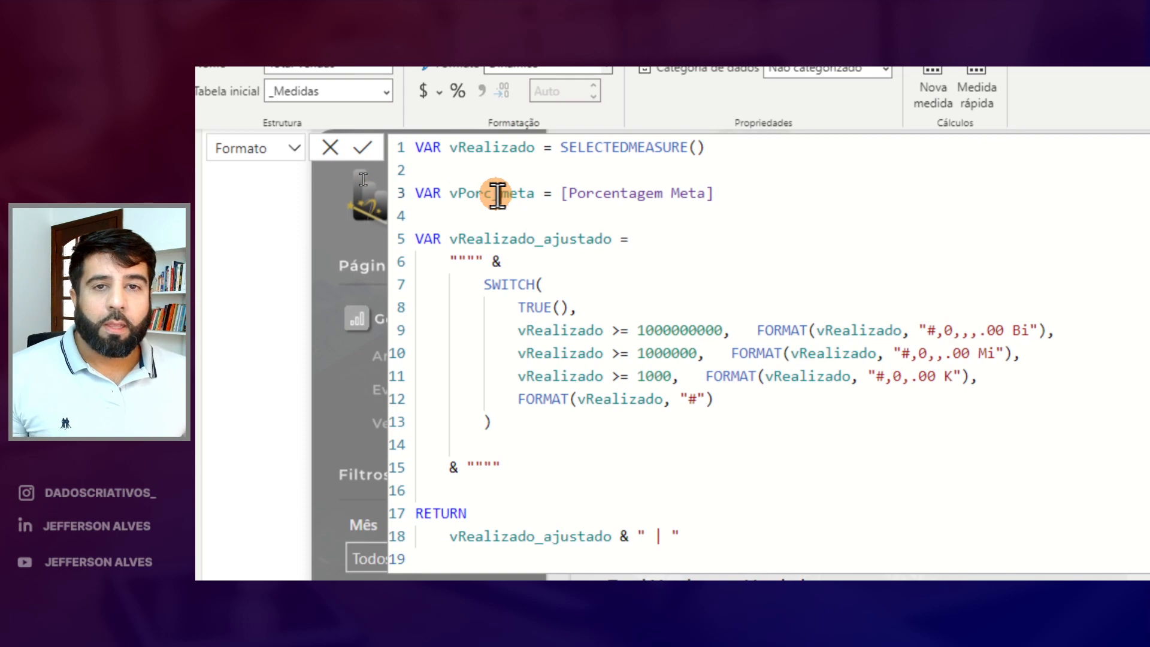
double_click(503, 167)
key(ctrl+c)
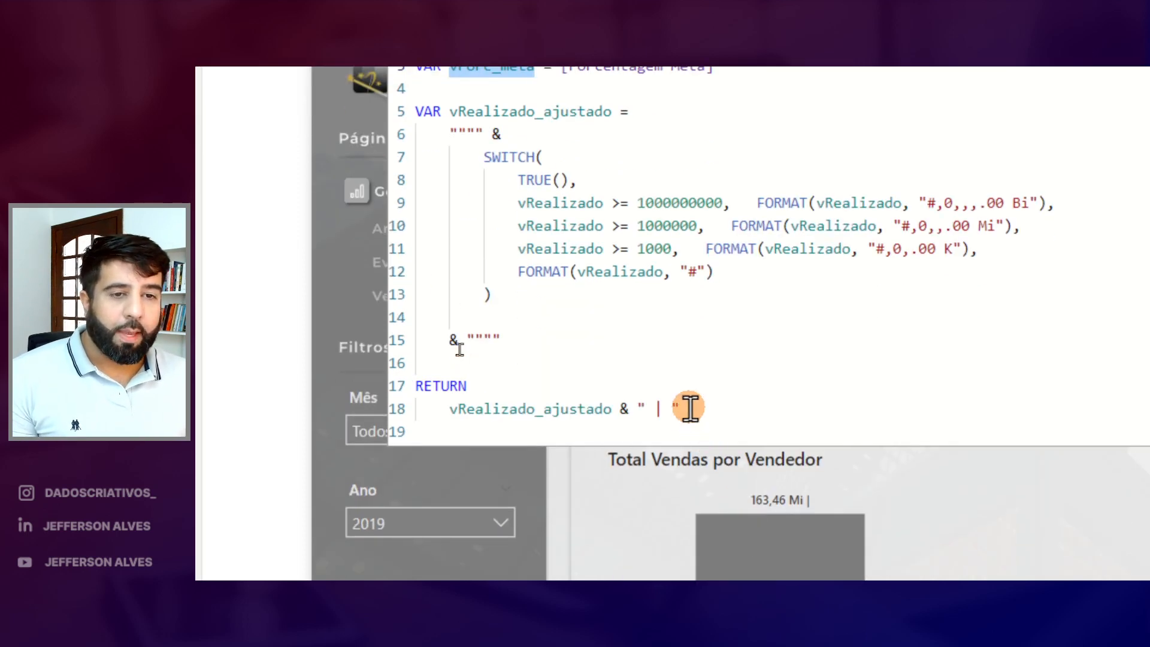
click(691, 535)
key(ctrl+v)
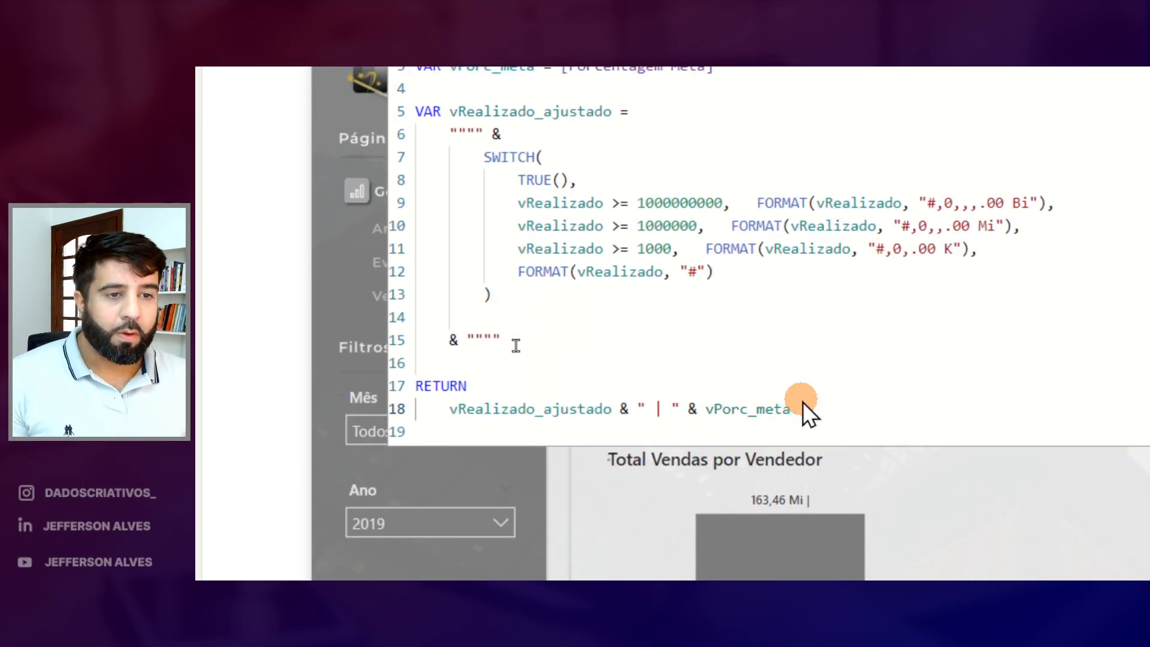
key(Return)
Duplicate the whole vRealizado_ajustado variable block below the original, separated by a blank line
drag(502, 339, 448, 135)
double_click(479, 66)
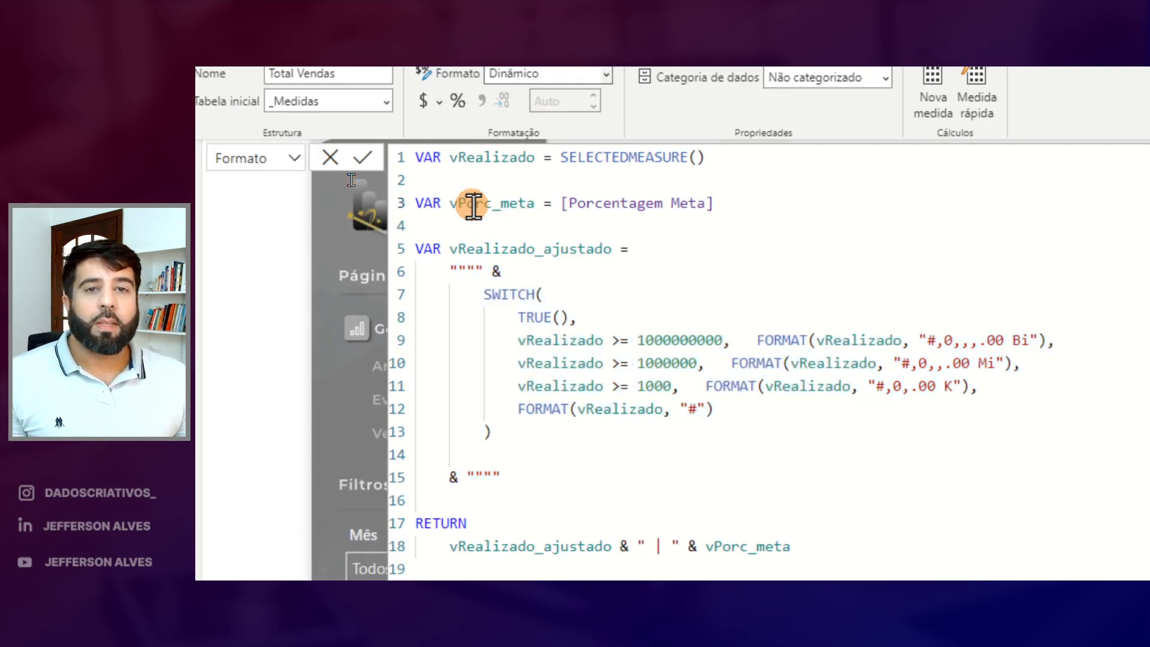
drag(501, 478, 405, 259)
key(ctrl+c)
click(514, 480)
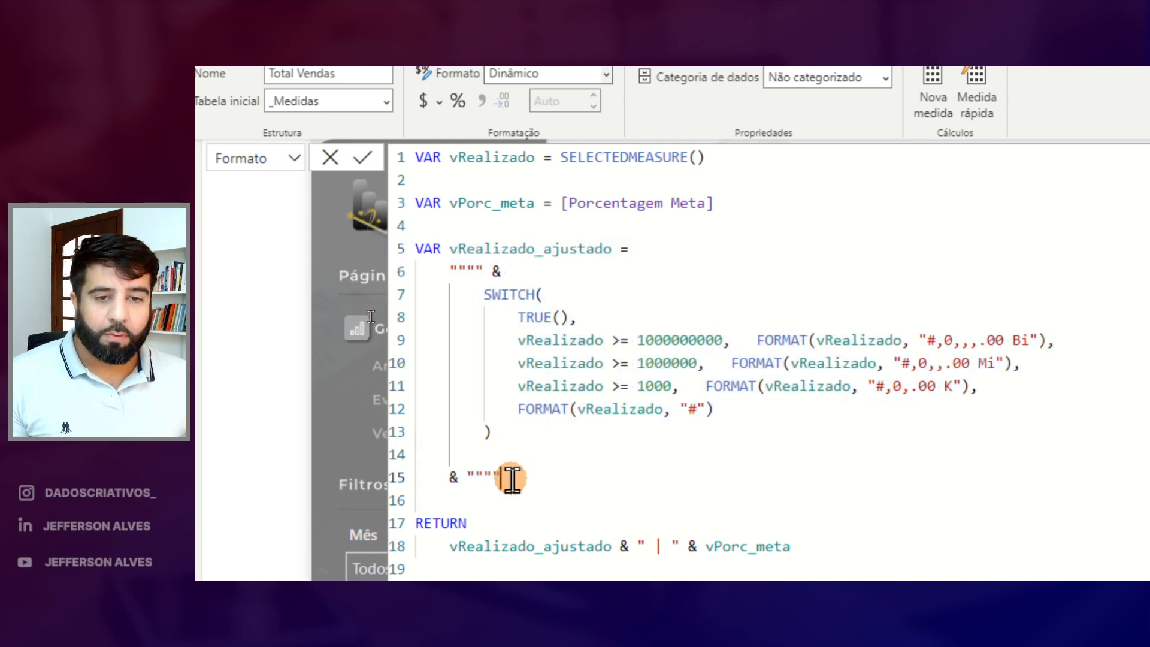
key(Return)
key(Return)
key(ctrl+v)
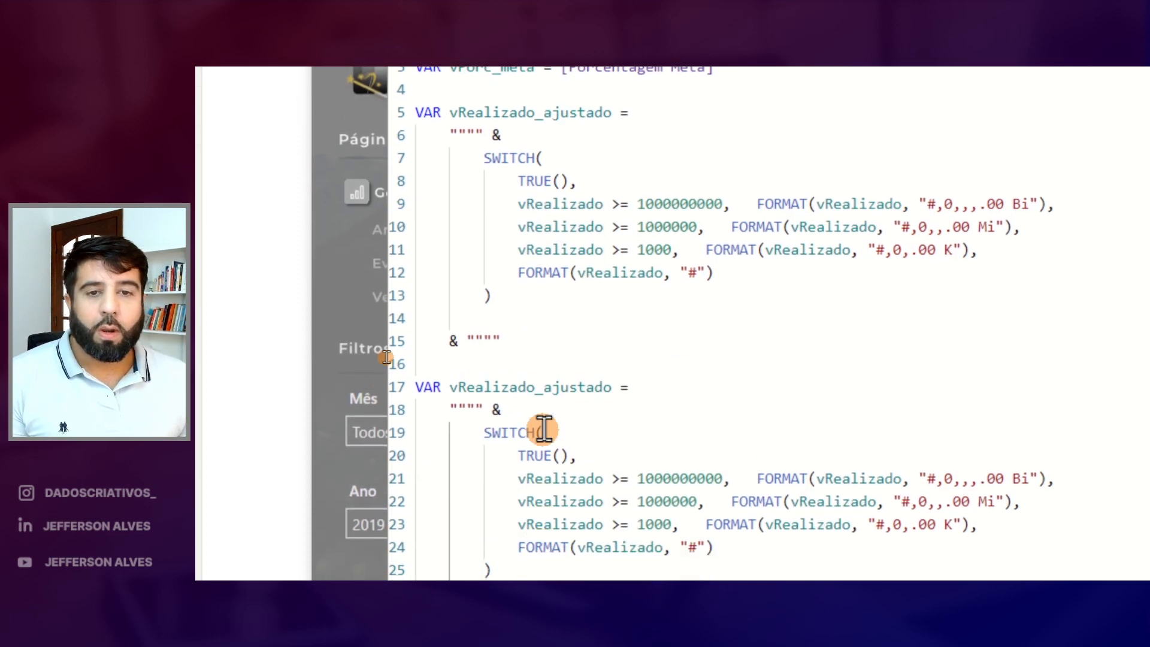
Rename the duplicated variable to vPorcentagem_ajustada and delete the SWITCH expression inside it
double_click(528, 524)
text(VAR vPorcentagem_a)
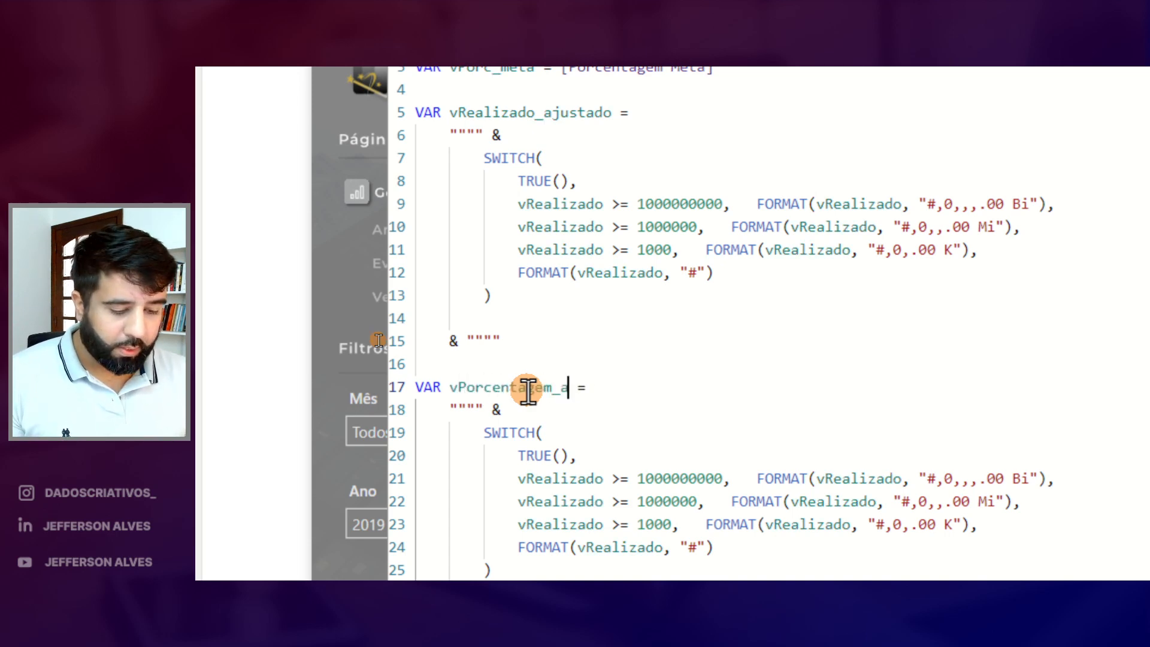
drag(498, 487, 480, 352)
key(Delete)
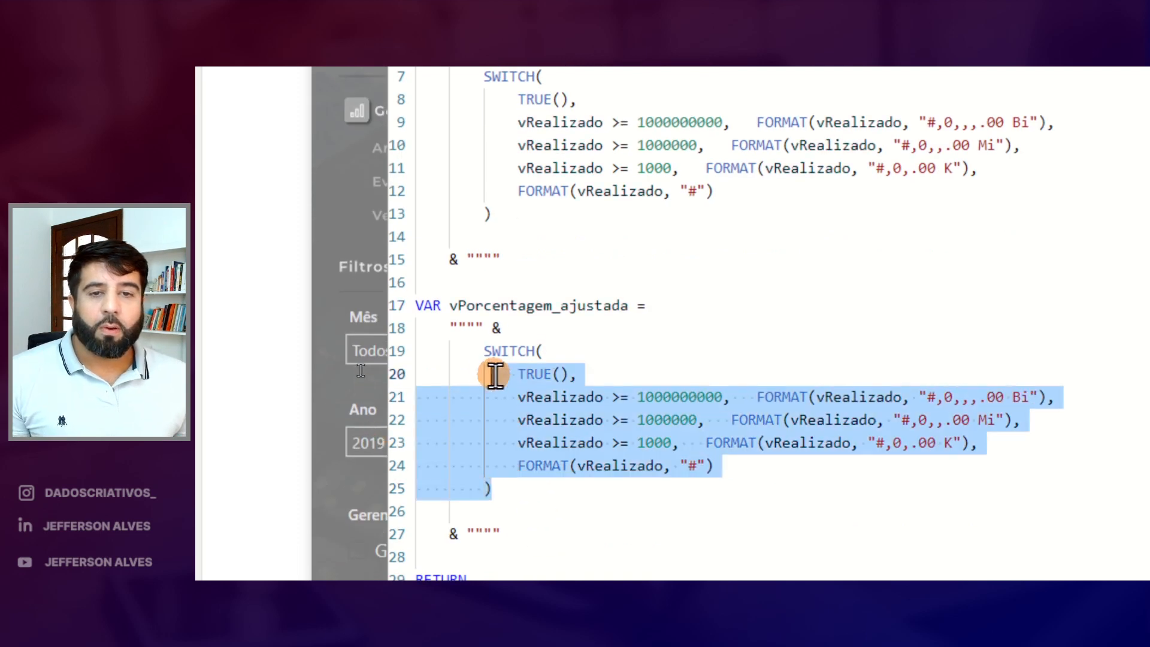
key(Delete)
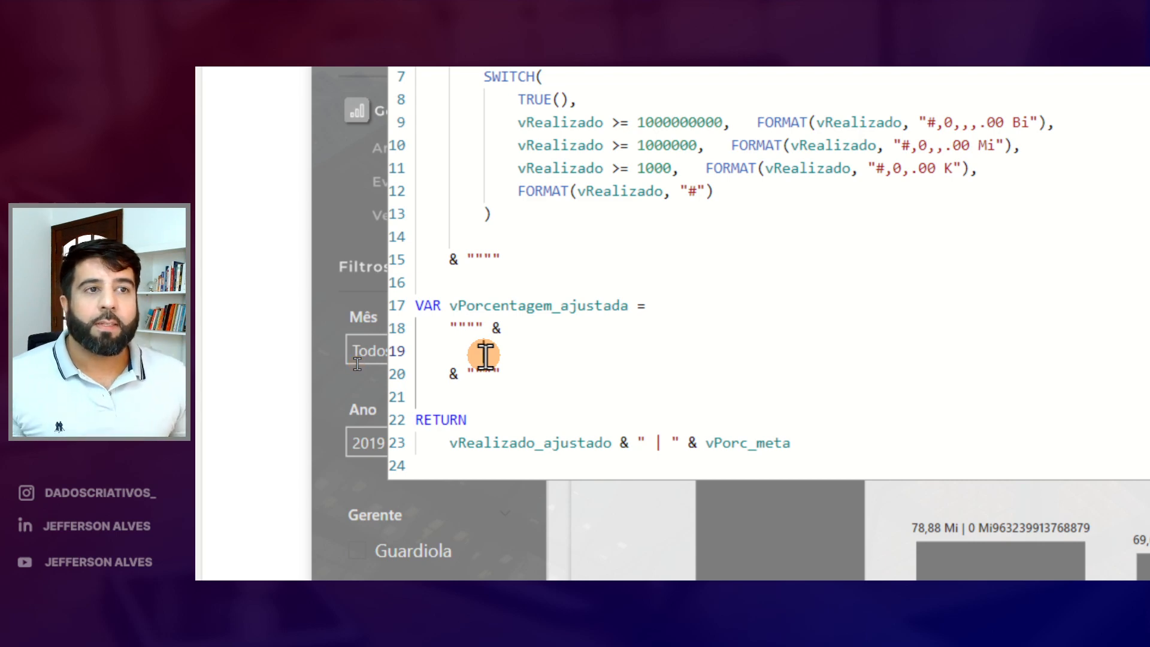
Fill the body of vPorcentagem_ajustada with FORMAT( vPorc_meta, "0%" )
text(form)
key(Tab)
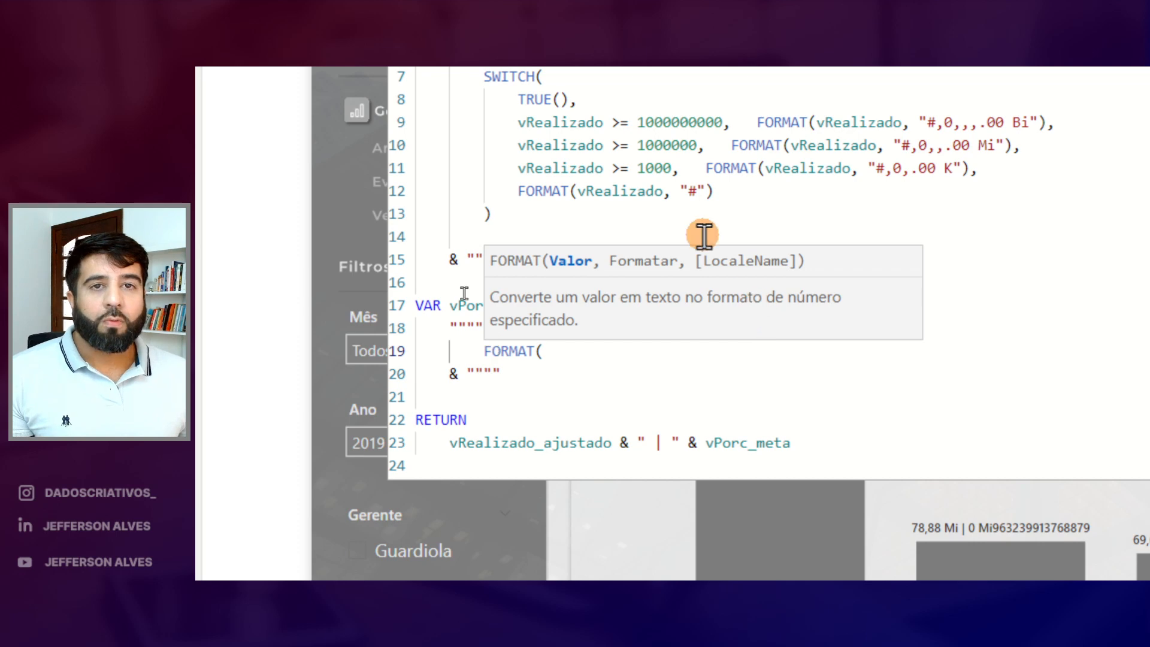
click(567, 499)
text(vPorc_meta)
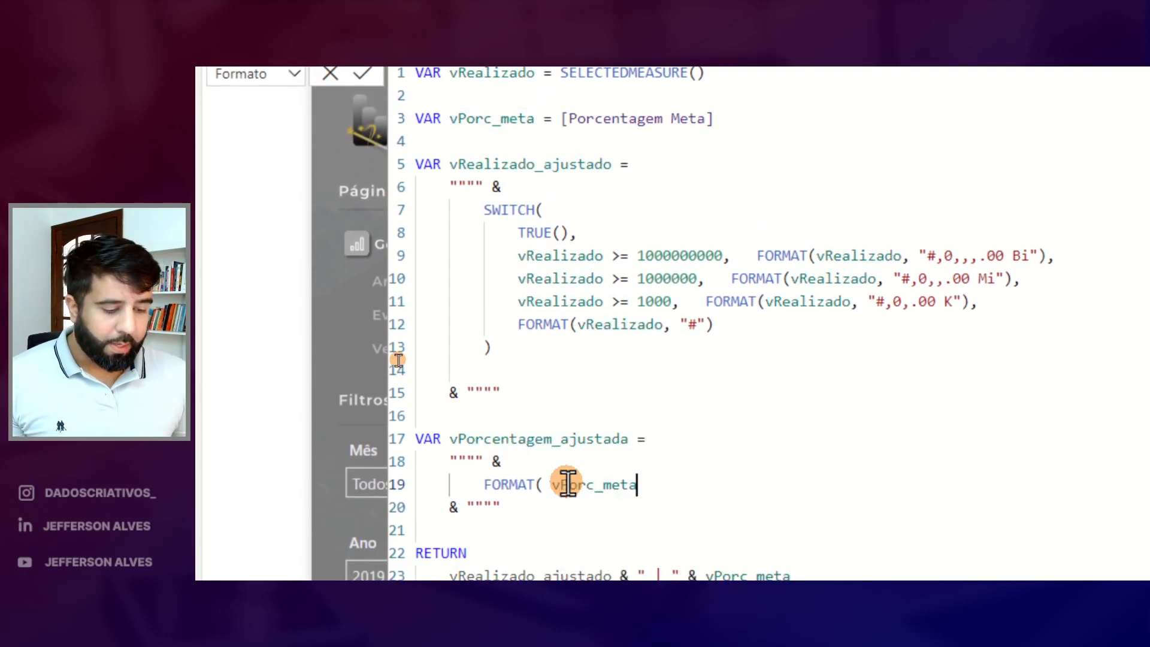
text(,)
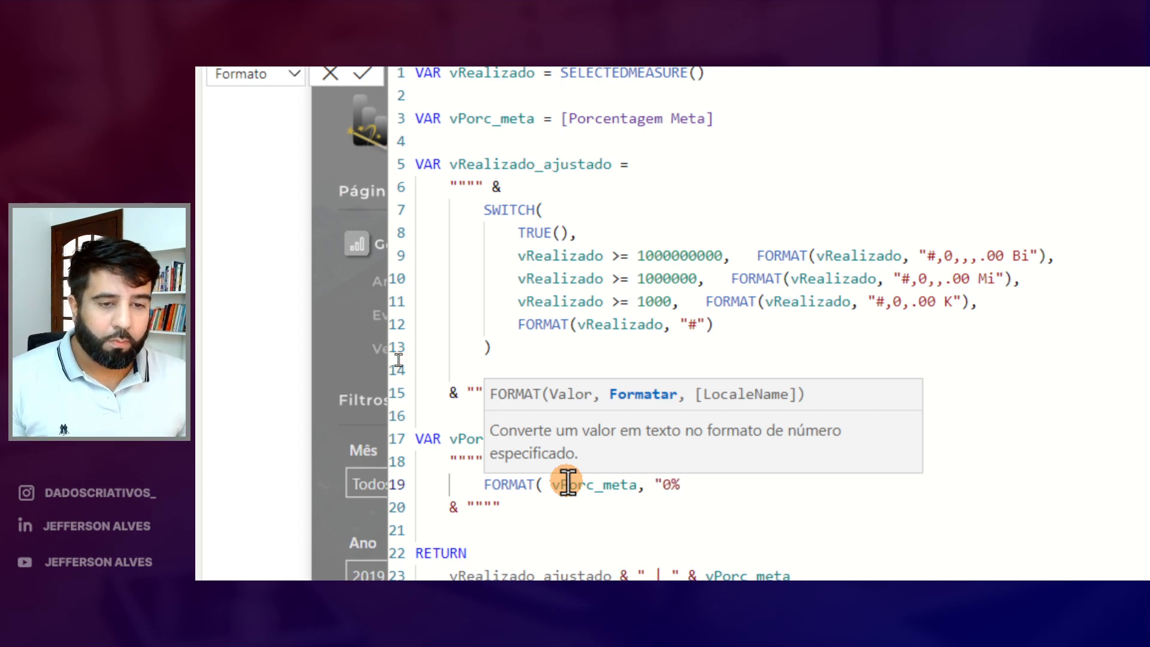
text("0%" ))
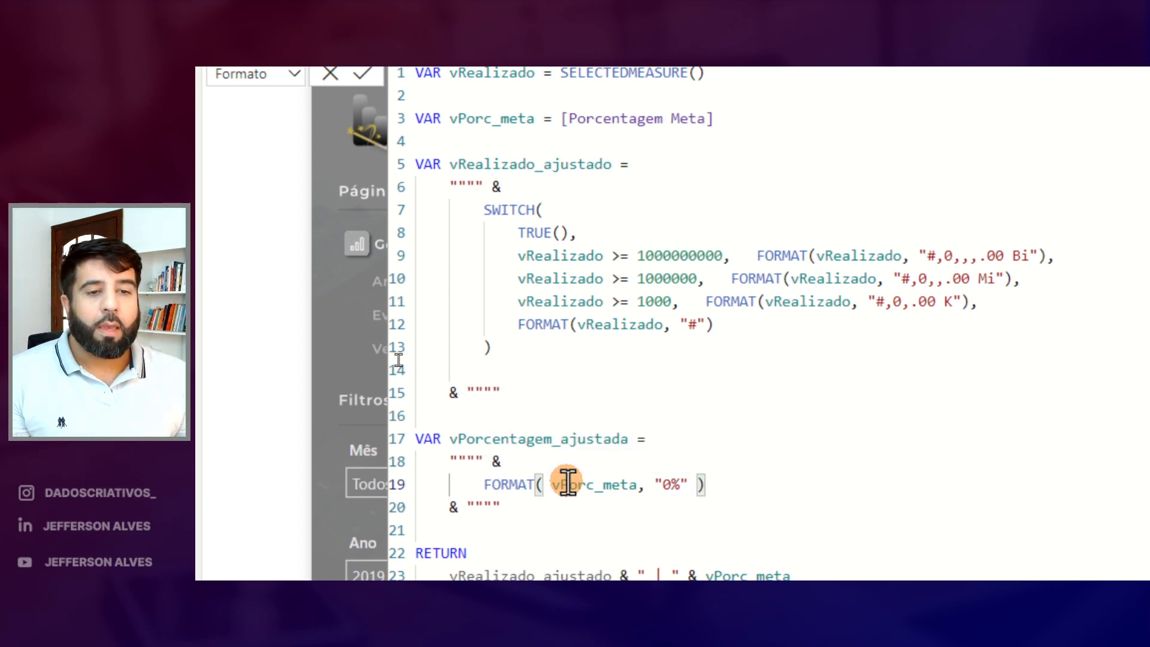
Replace vPorc_meta with vPorcentagem_ajustada in the RETURN expression and apply the format
scroll(531, 367, down, 2)
double_click(532, 361)
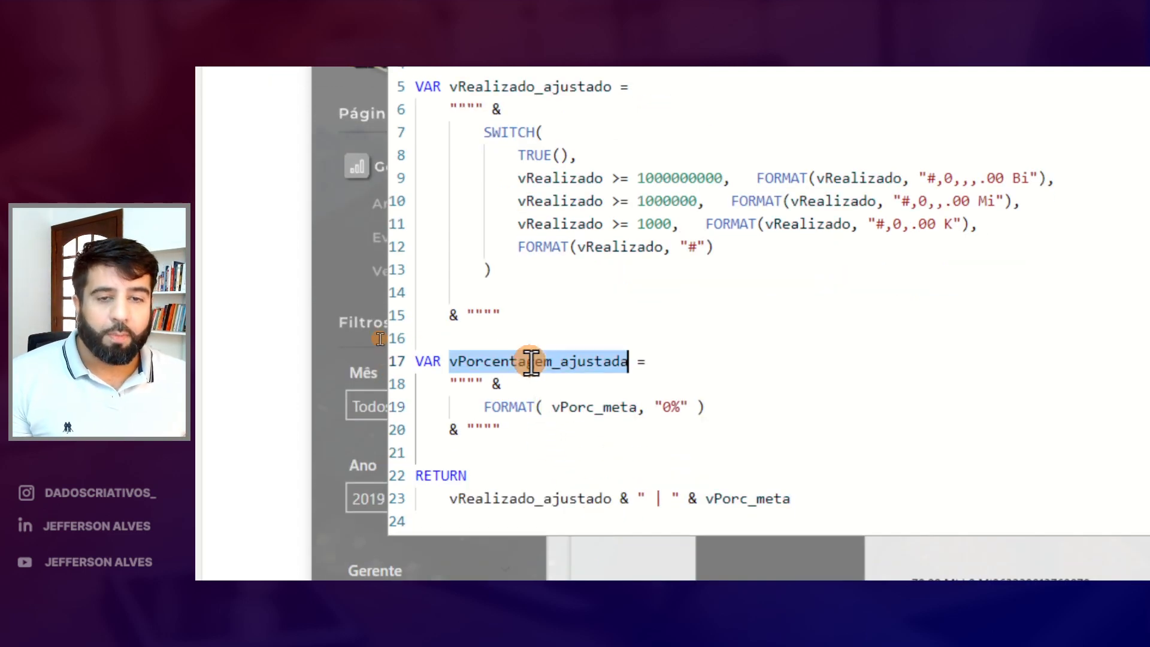
key(ctrl+c)
double_click(746, 500)
key(ctrl+v)
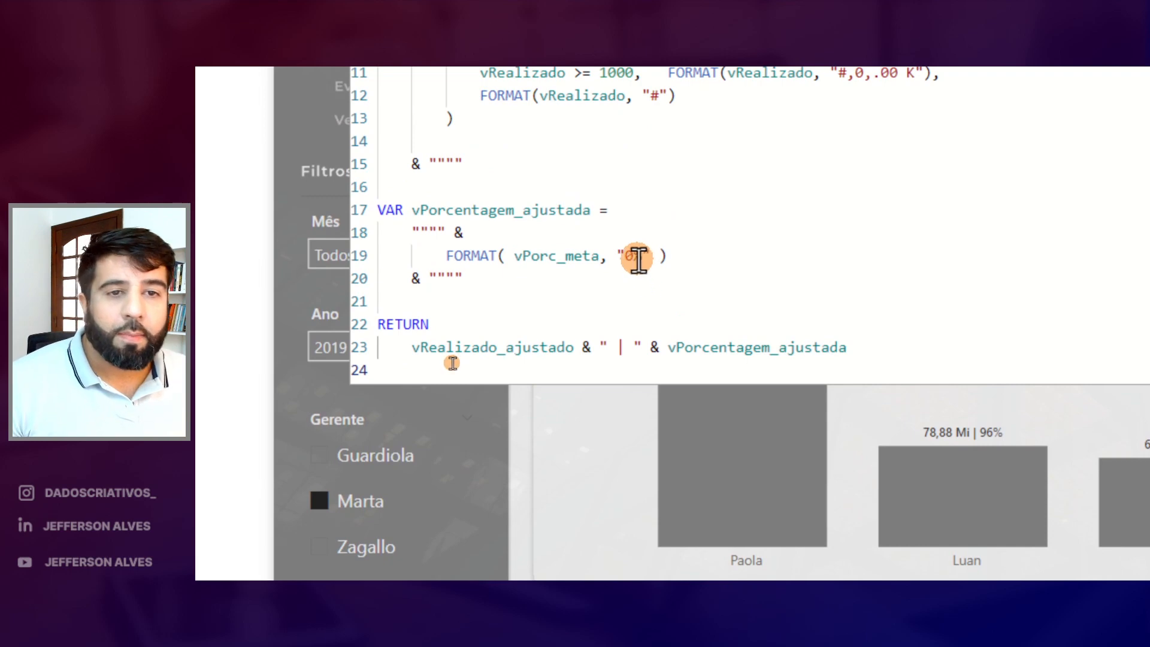
Try the percentage formats "0.0%" and "0.00%" in vPorcentagem_ajustada, applying each, and restore "0%"
click(636, 258)
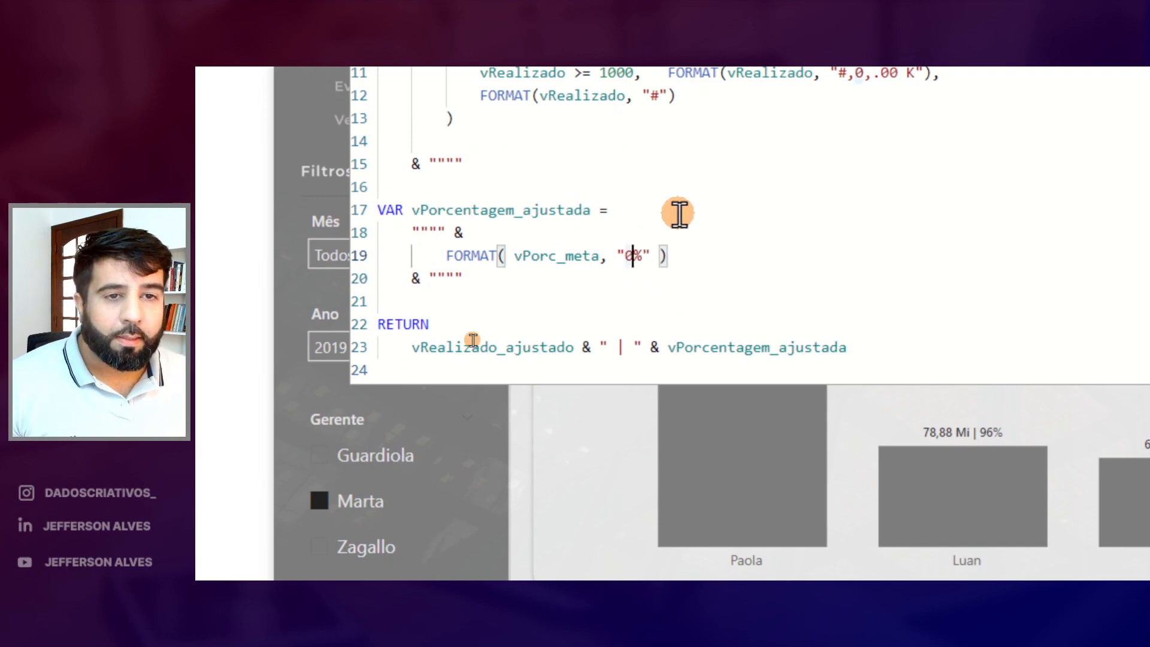
text(.)
key(Return)
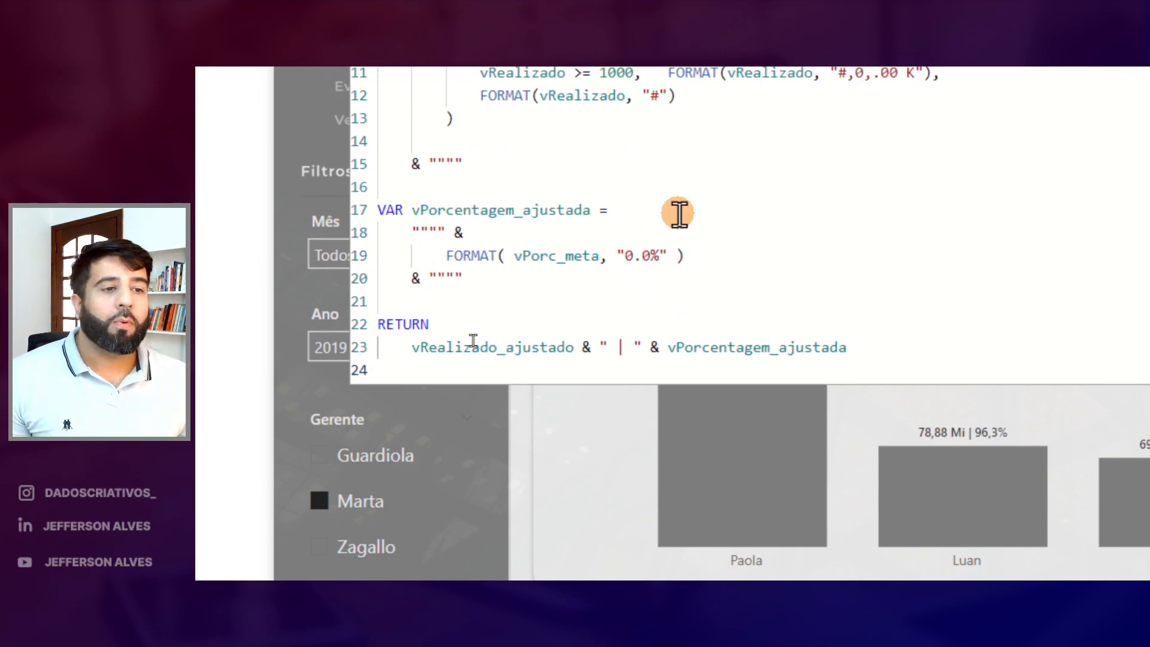
click(648, 257)
text(0)
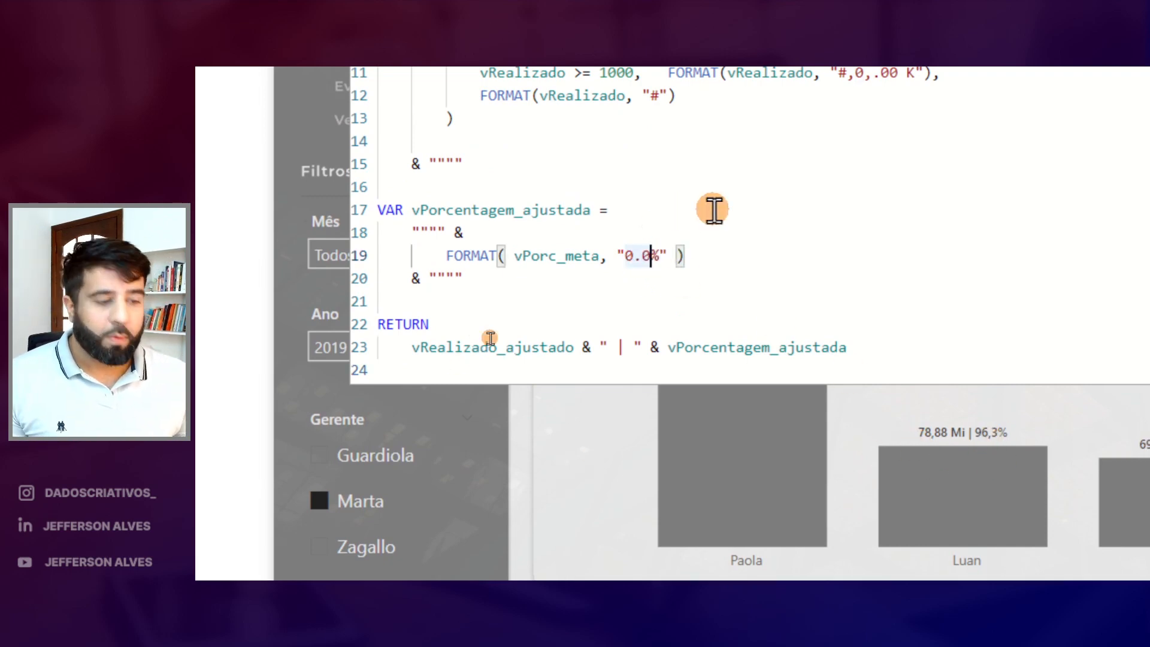
text(0)
key(Return)
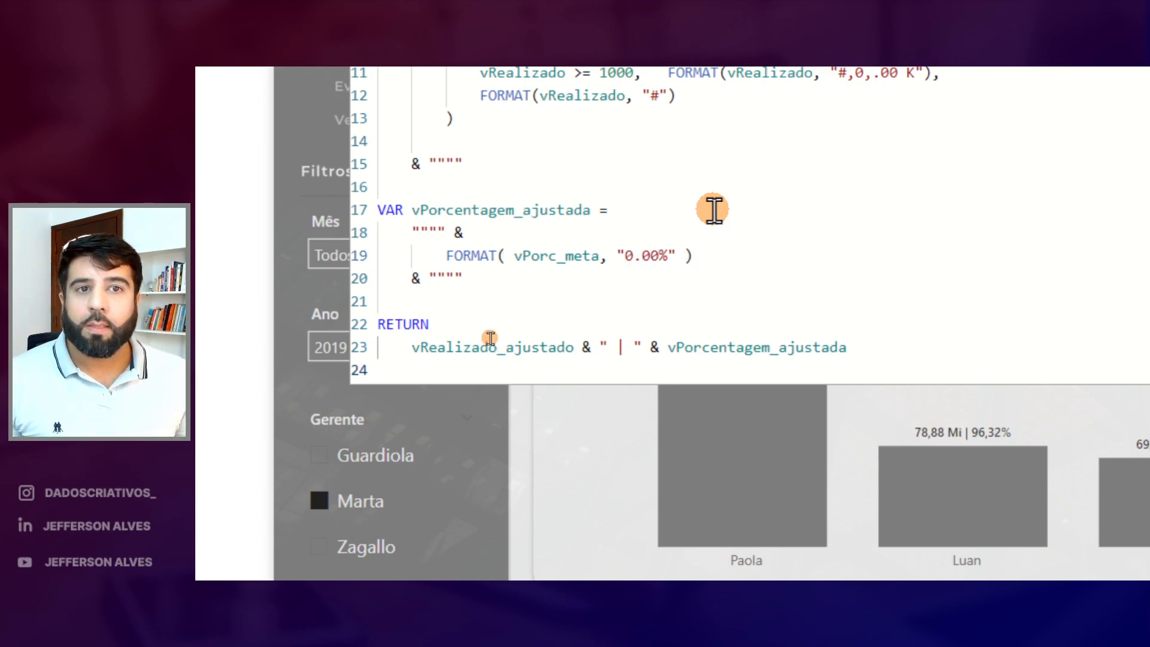
click(659, 257)
key(BackSpace)
key(BackSpace)
key(Return)
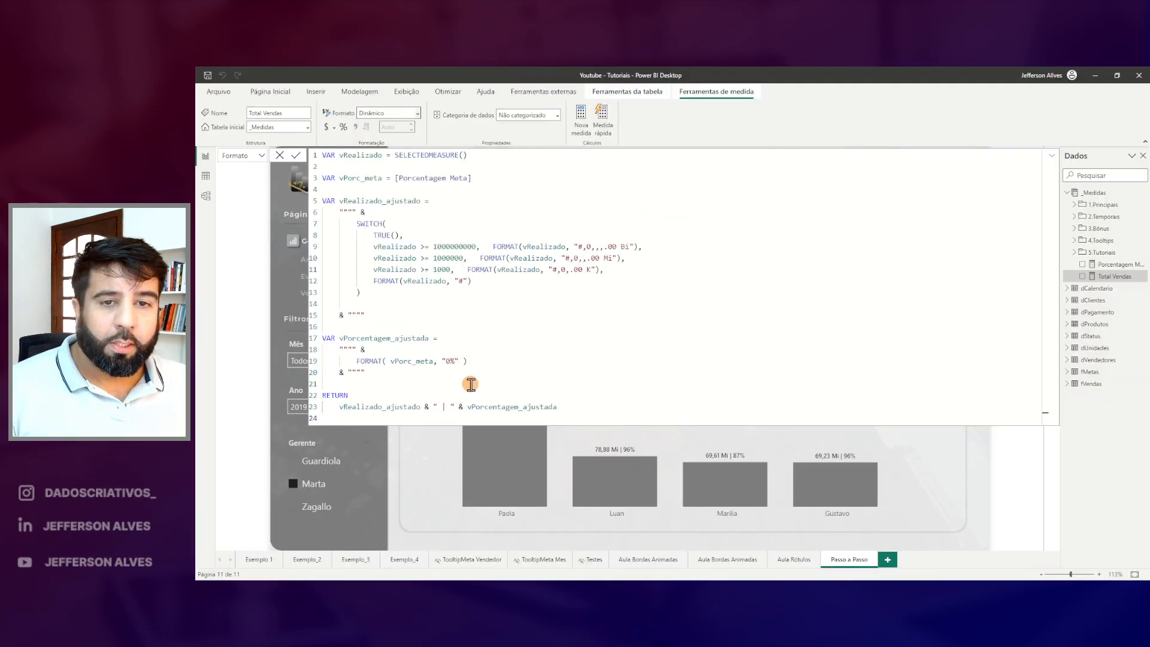
Close the format expression editor and filter the report page by the manager Guardiola
key(Escape)
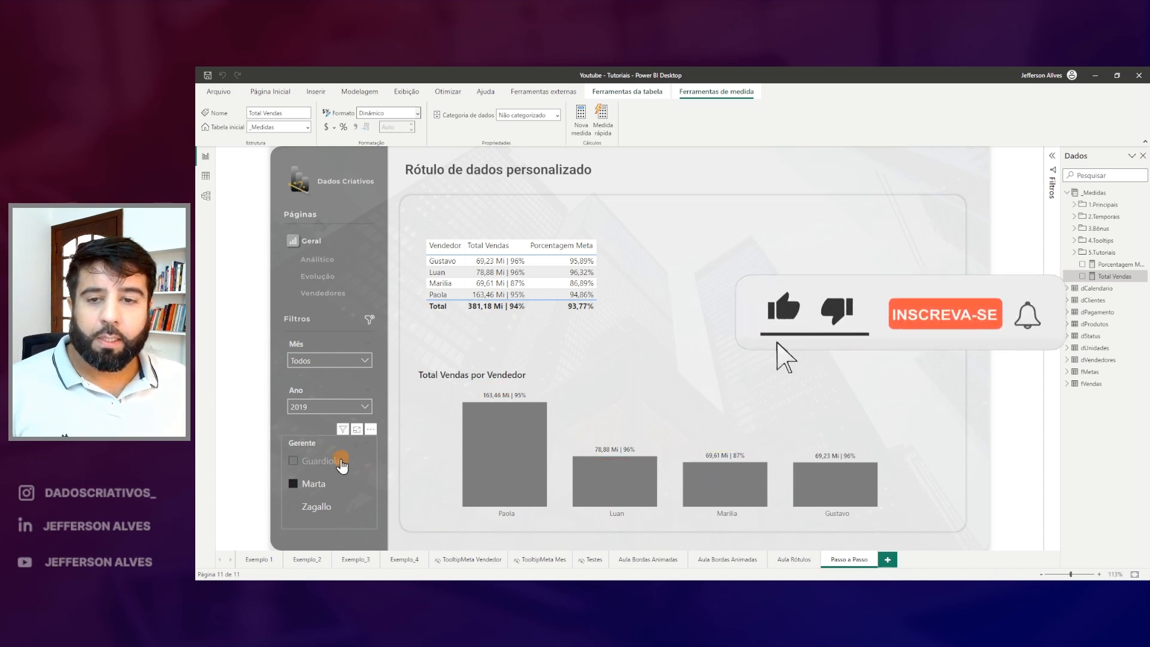
click(323, 461)
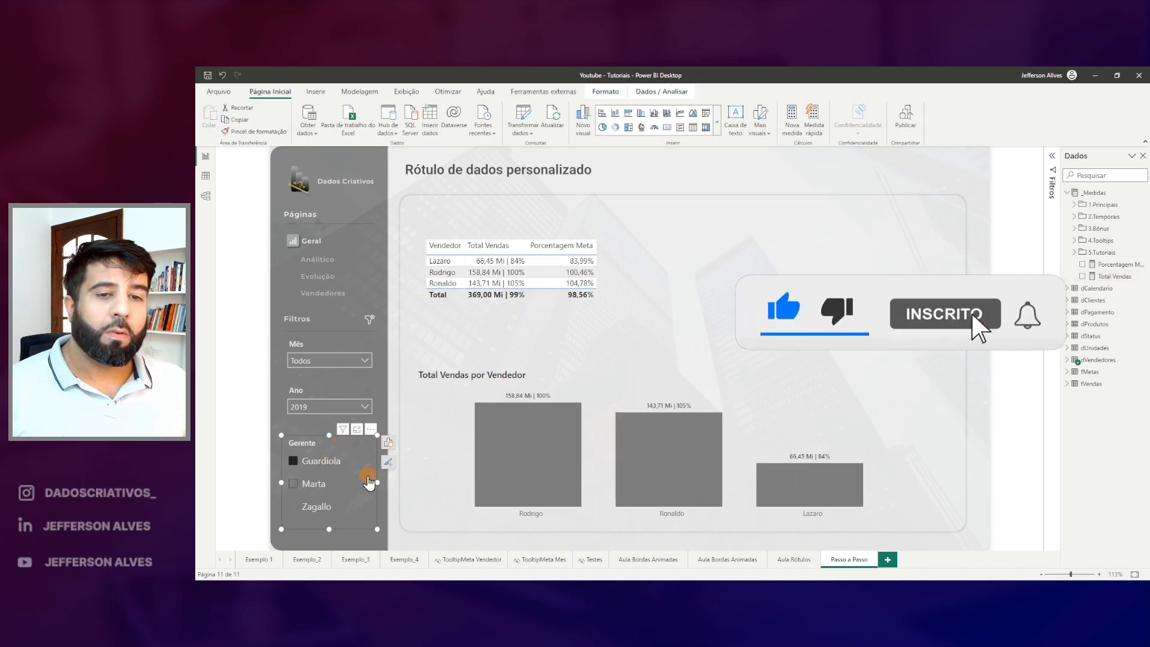
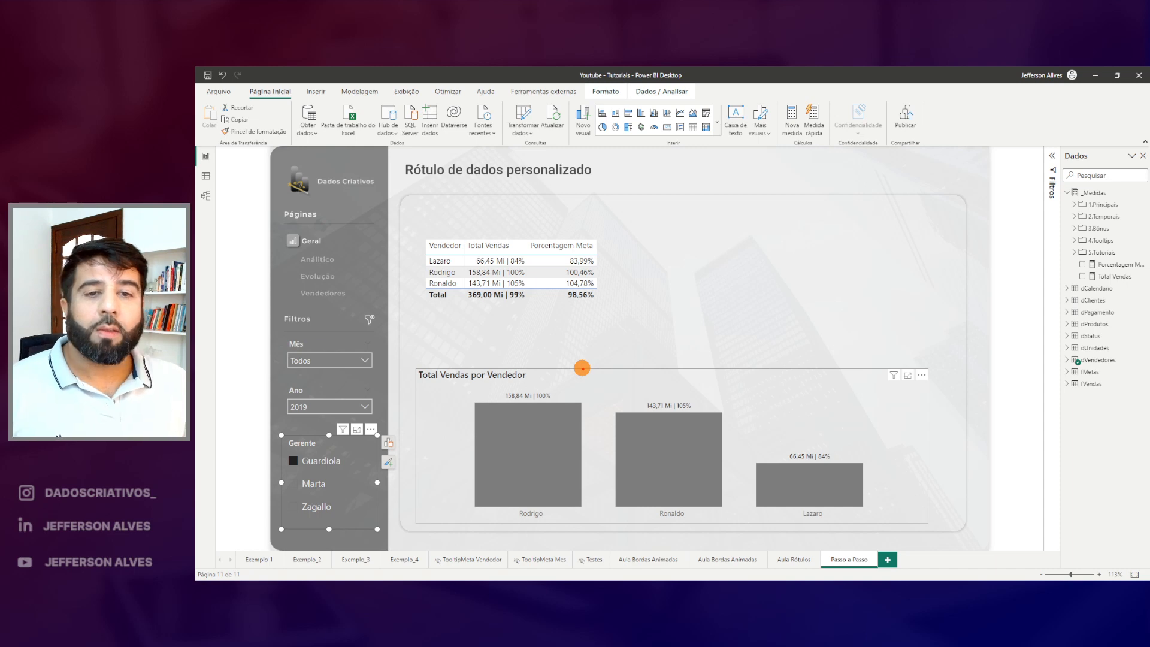
mouse_move(536, 390)
mouse_down()
mouse_move(554, 404)
mouse_move(582, 369)
mouse_up()
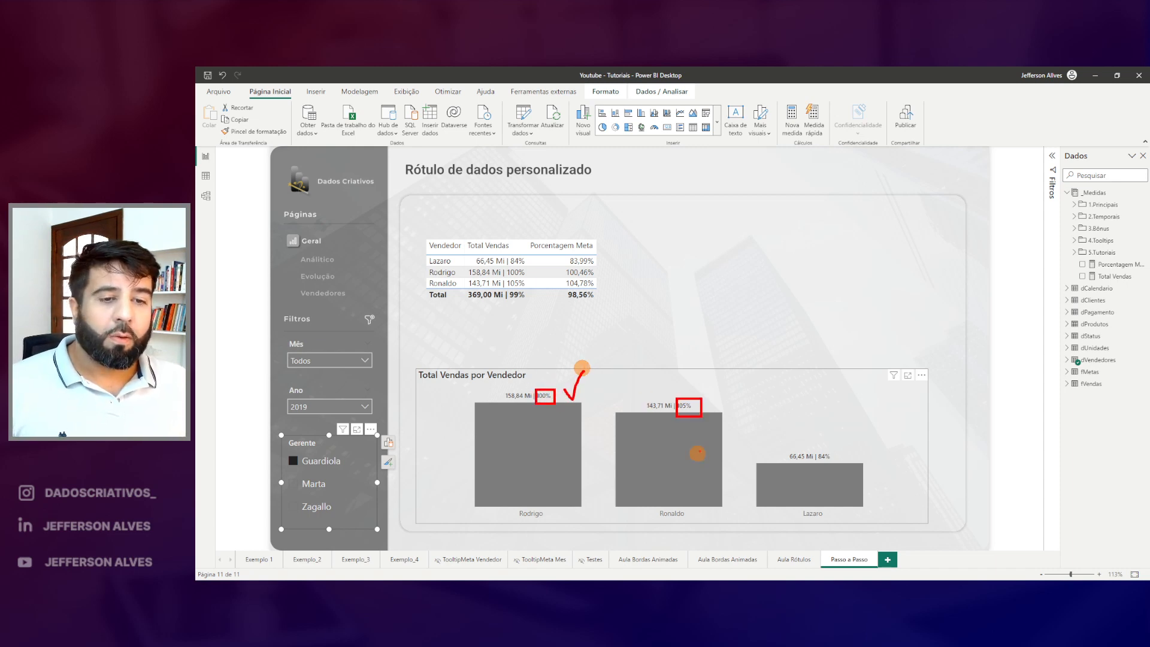
drag(710, 403, 740, 379)
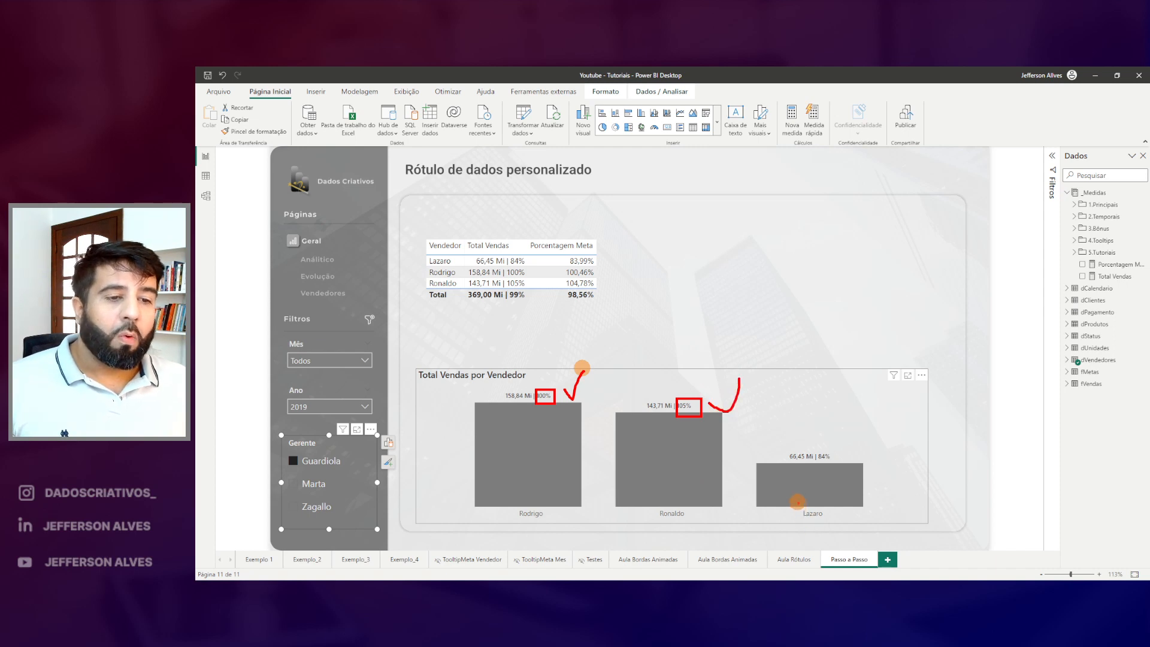
drag(818, 449, 833, 463)
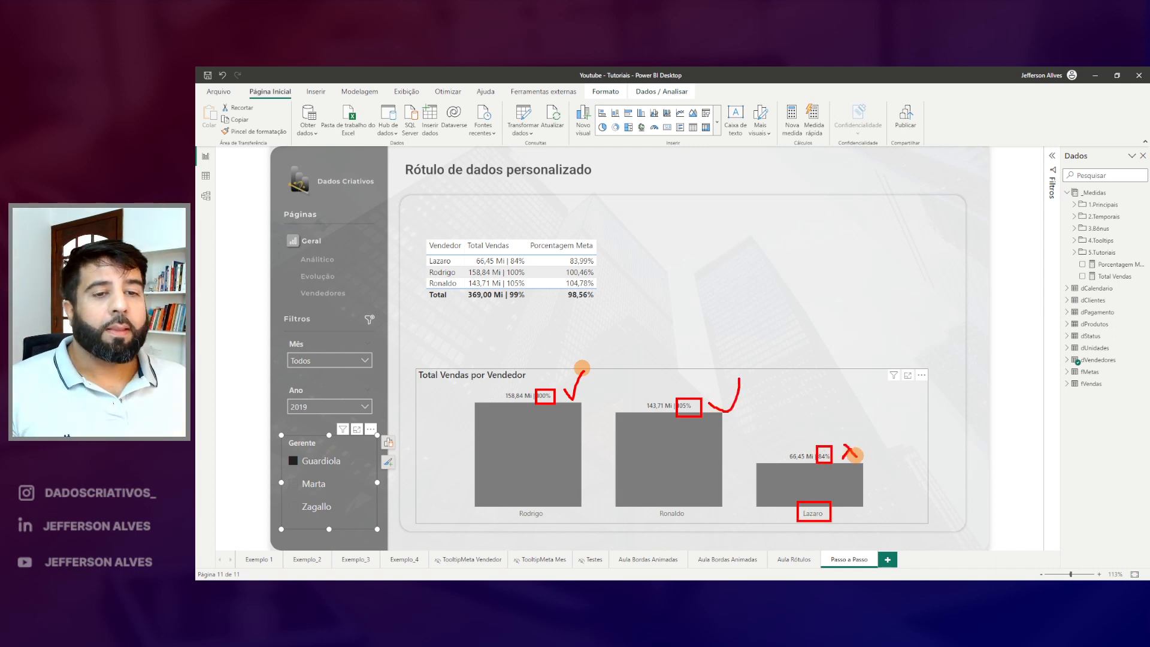
key(Escape)
key(ctrl+2)
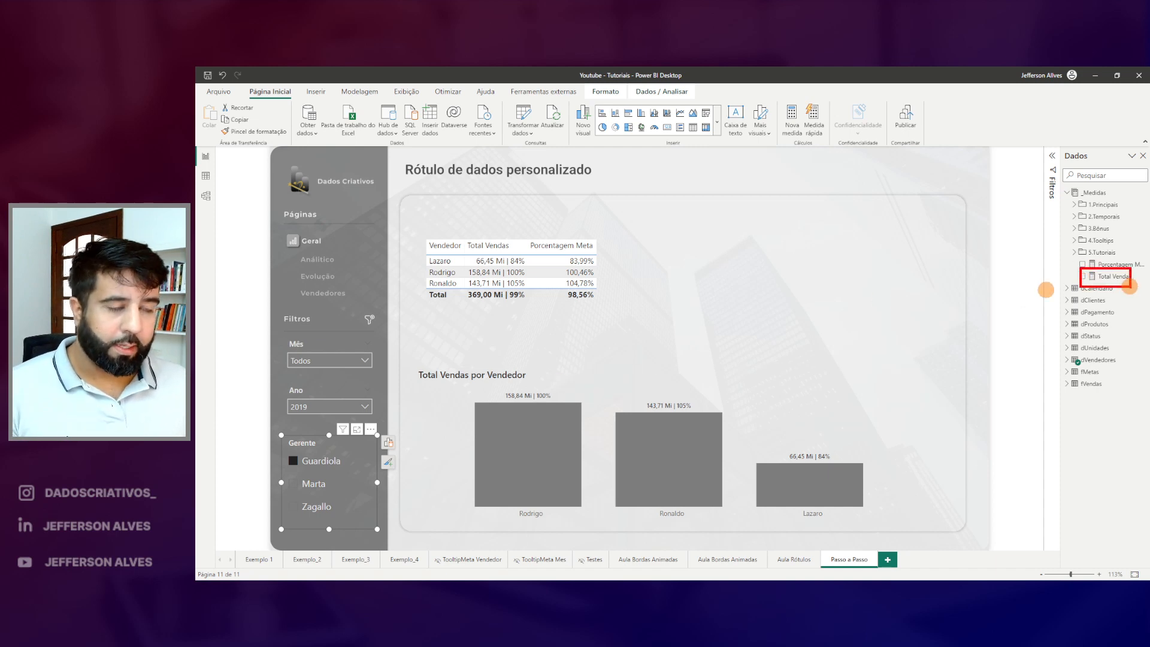
Open the dynamic format expression of Total Vendas and duplicate the vPorcentagem_ajustada block below the original, separated by a blank line
click(1115, 276)
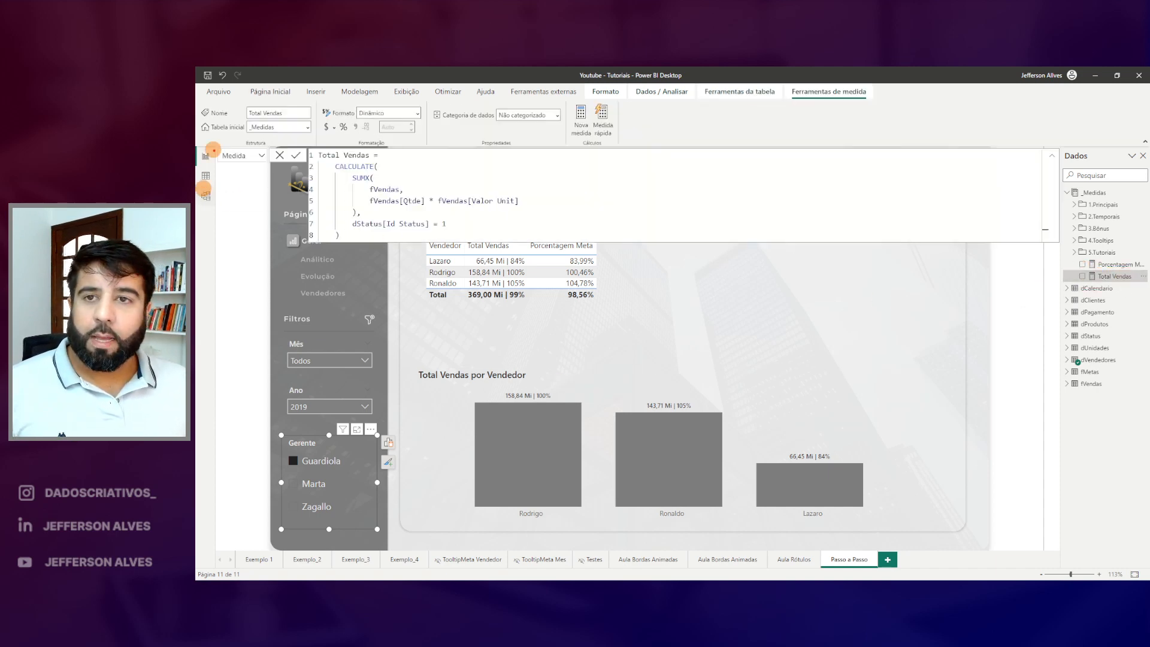
click(261, 157)
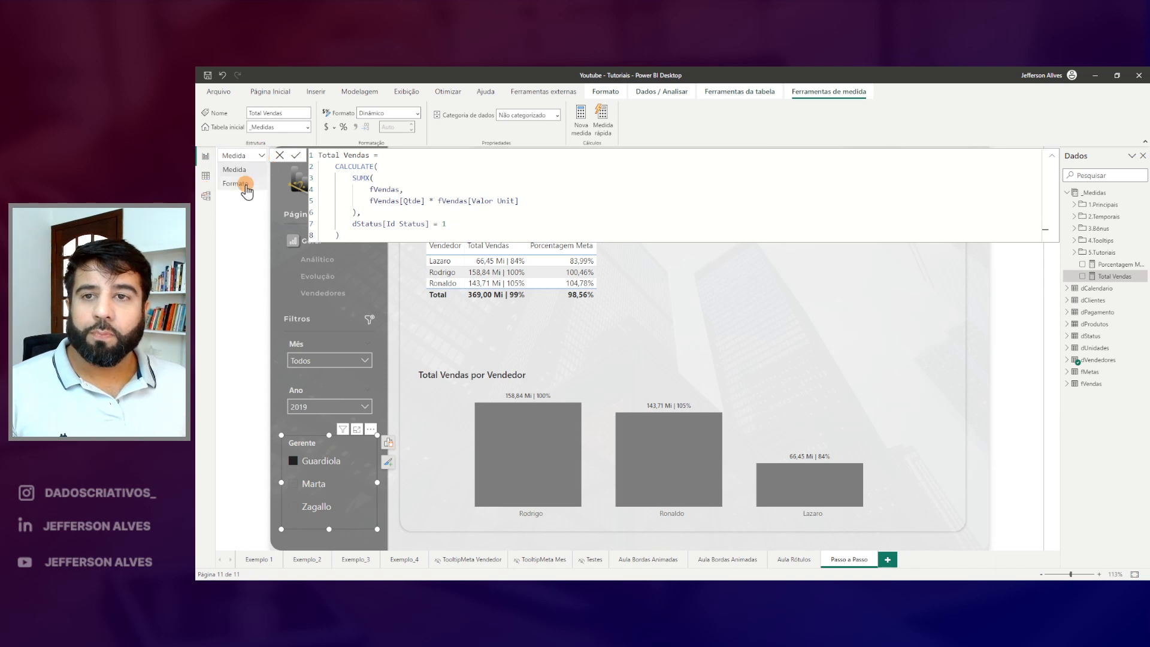
click(248, 184)
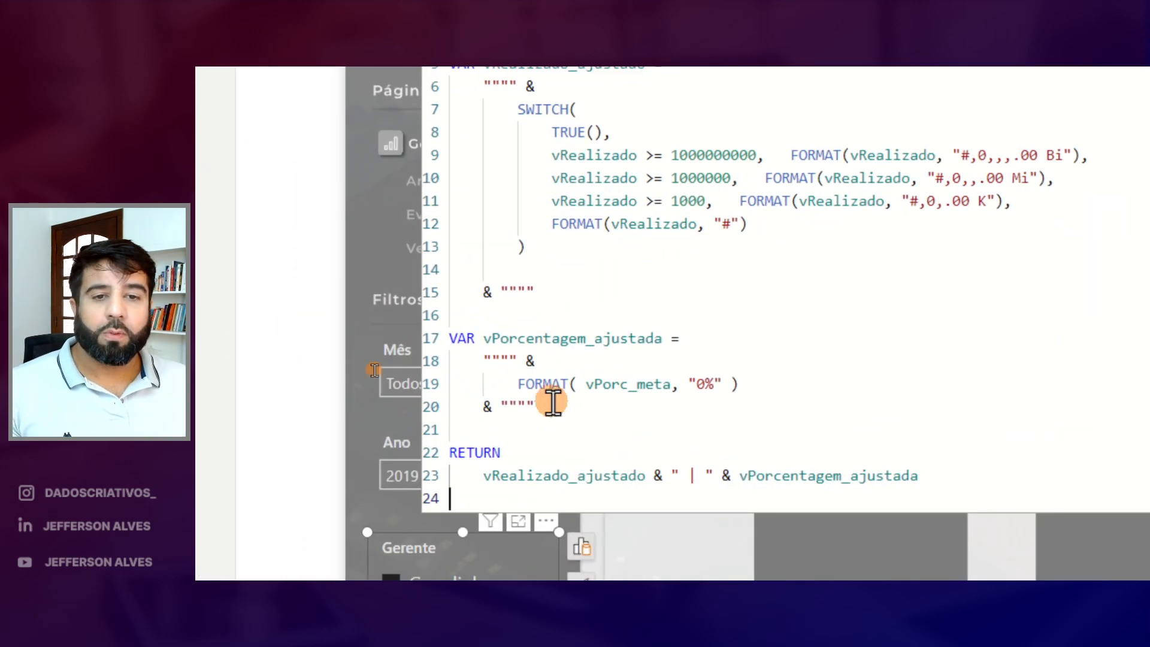
drag(526, 410, 443, 344)
key(ctrl+c)
click(540, 408)
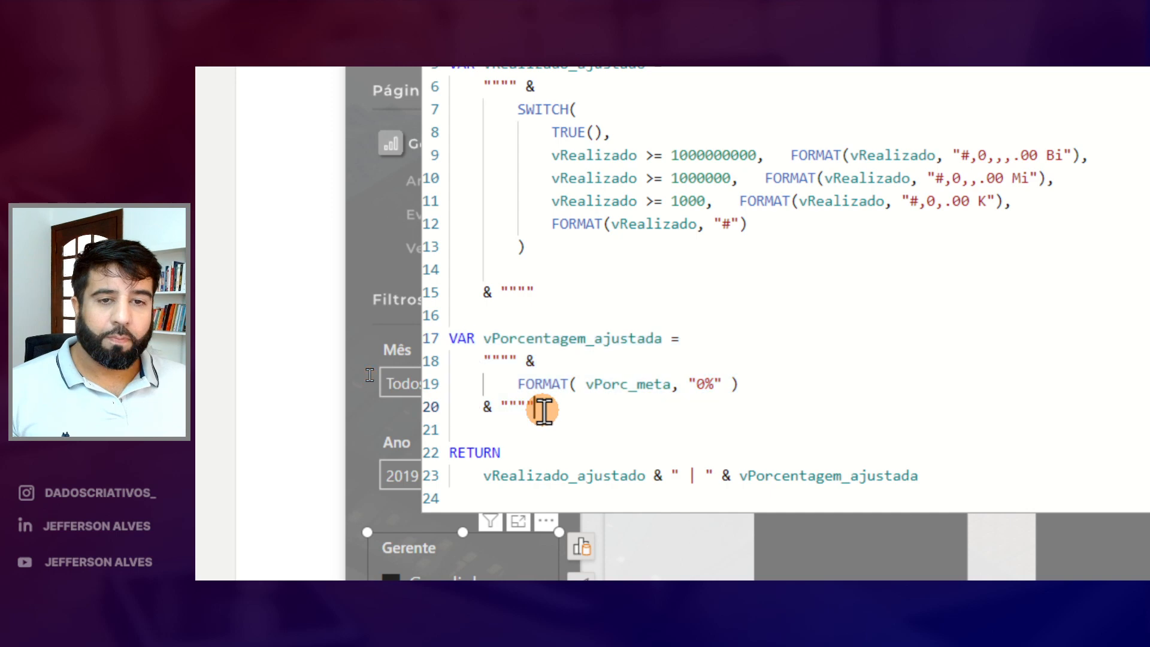
key(Return)
key(Return)
key(ctrl+v)
scroll(565, 410, down, 1)
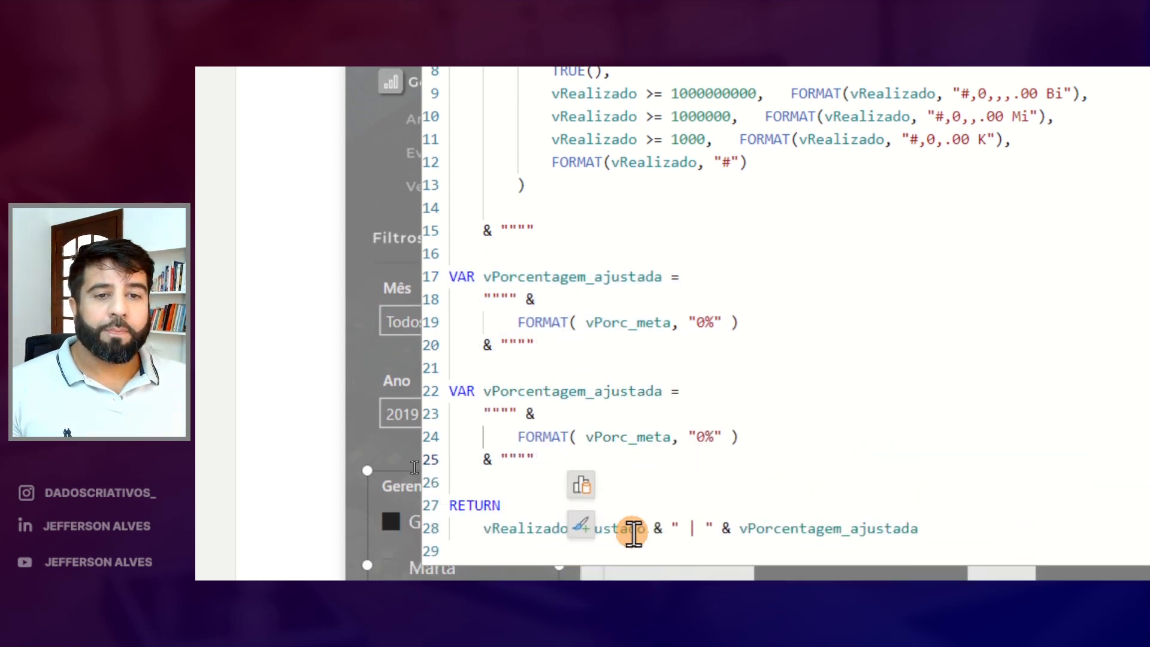
Rename the duplicated variable to vIcone and replace its FORMAT expression with IF( vPorc_meta >= 1, "", "" )
double_click(578, 393)
text(vIcone)
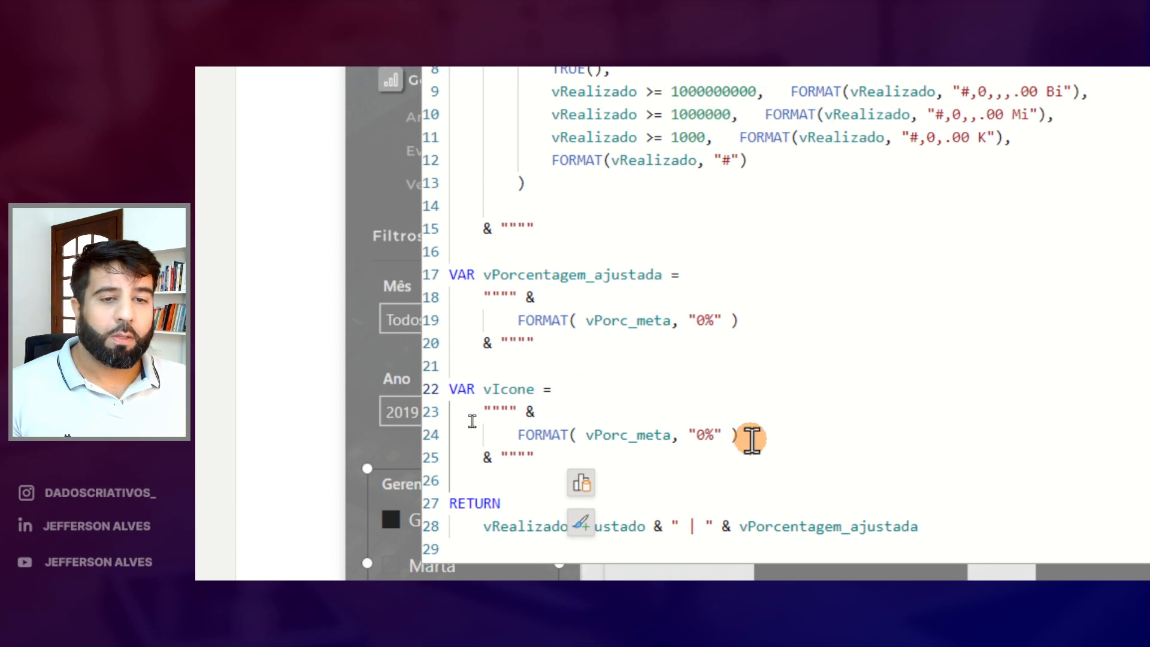
drag(743, 435, 519, 443)
text(IF()
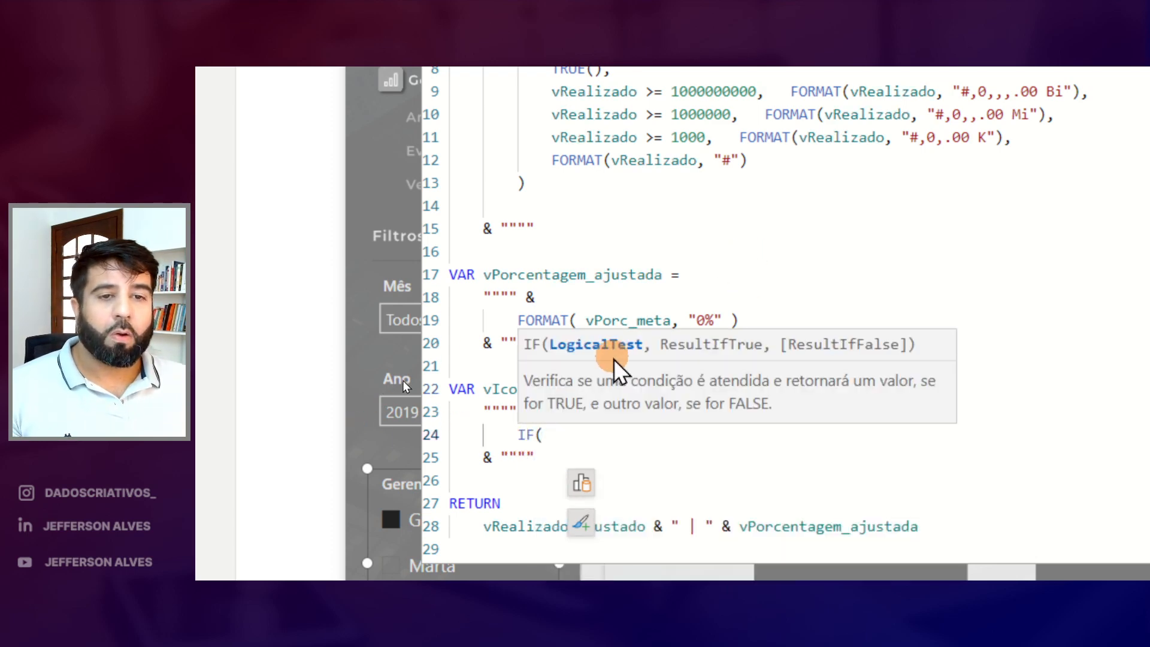
text( vpor)
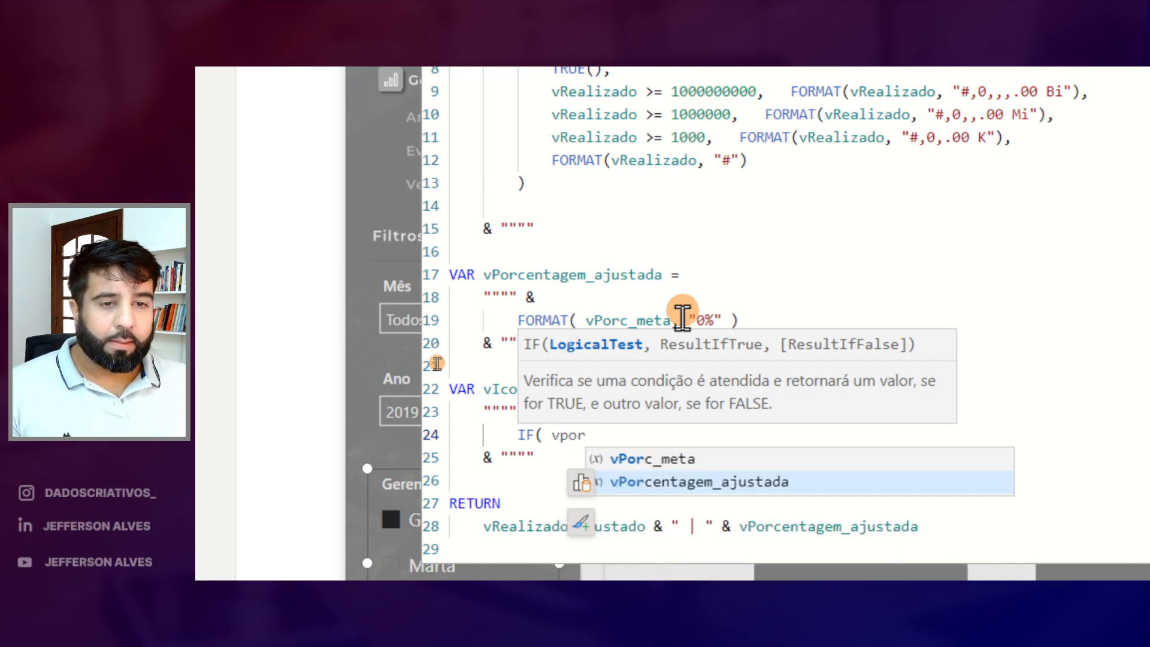
click(658, 457)
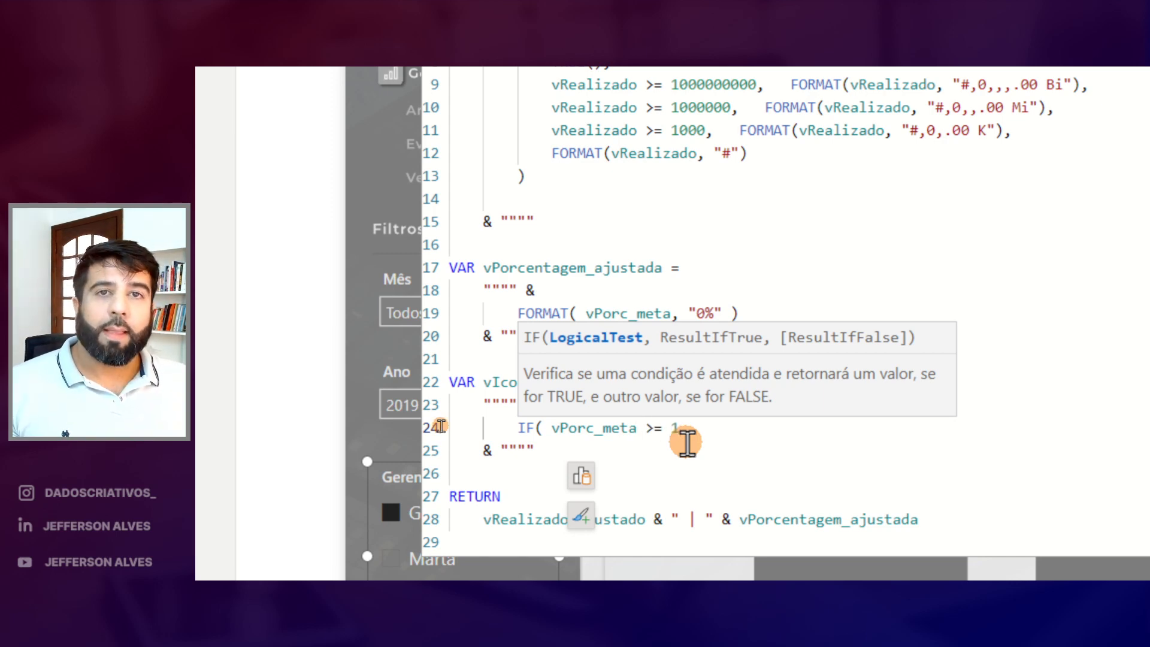
text(, ")
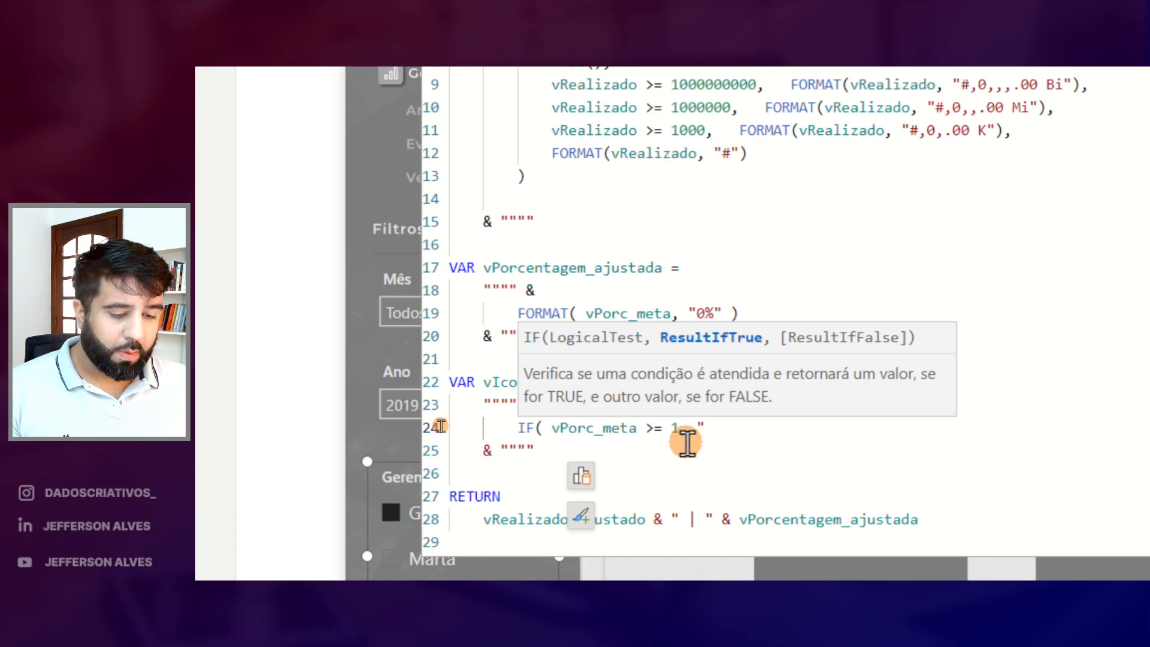
text(", )
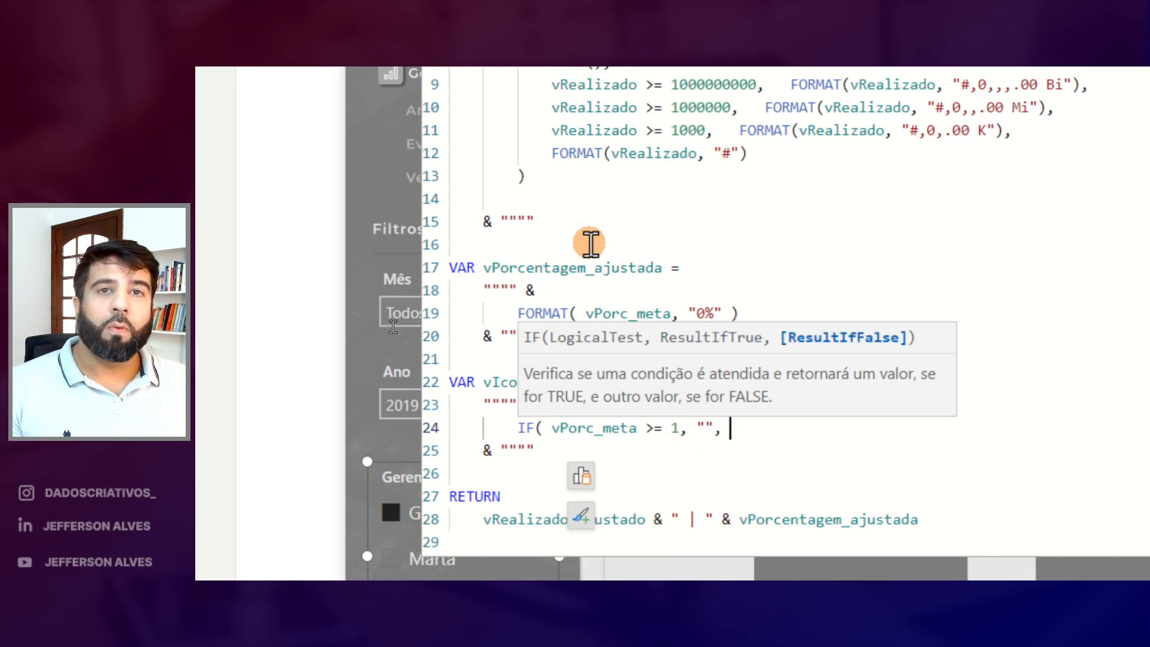
text("" ))
drag(698, 428, 749, 428)
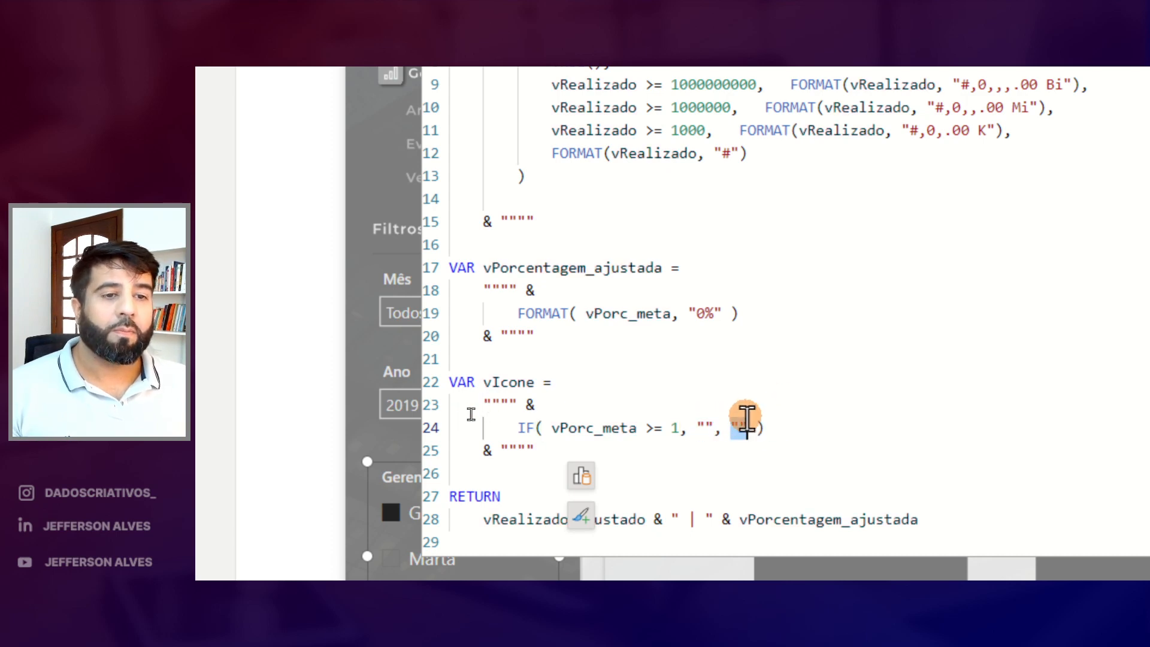
Insert the ❌ emoji from the symbols emoji category into the first result string of vIcone's IF expression
click(704, 428)
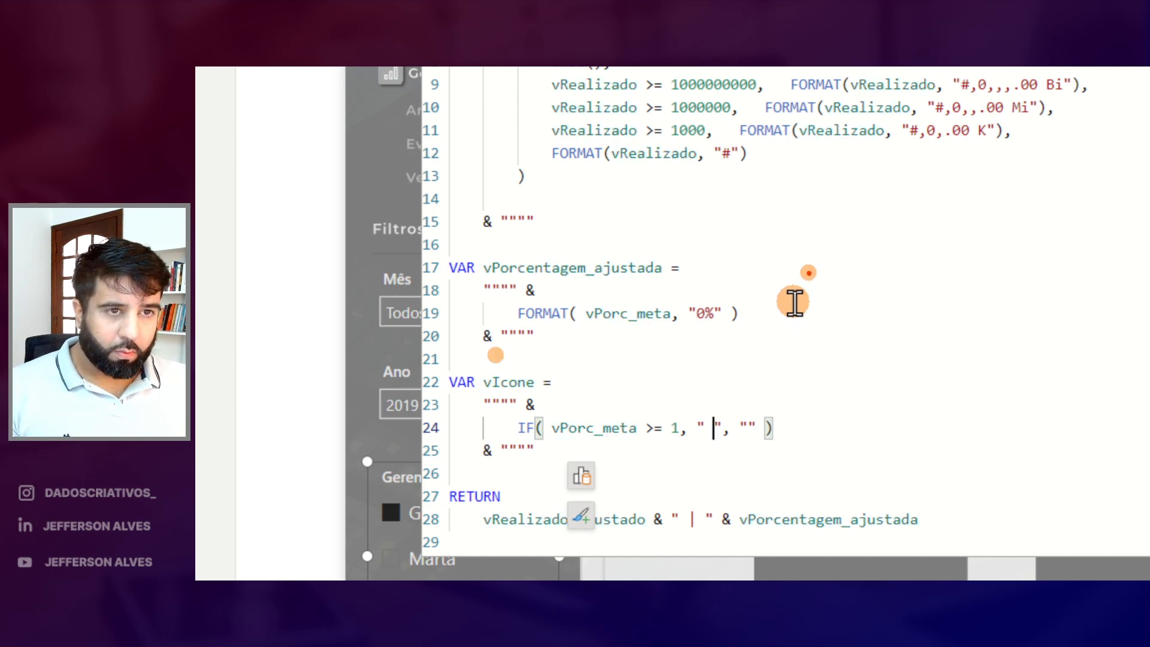
text(WIND)
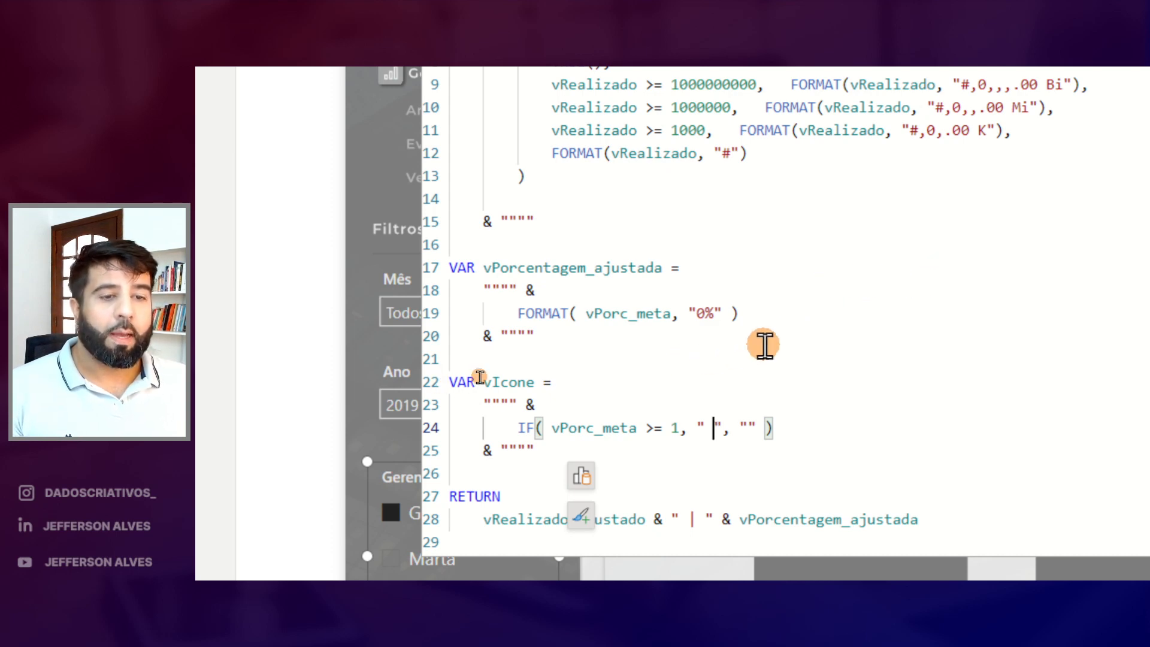
click(763, 345)
click(706, 428)
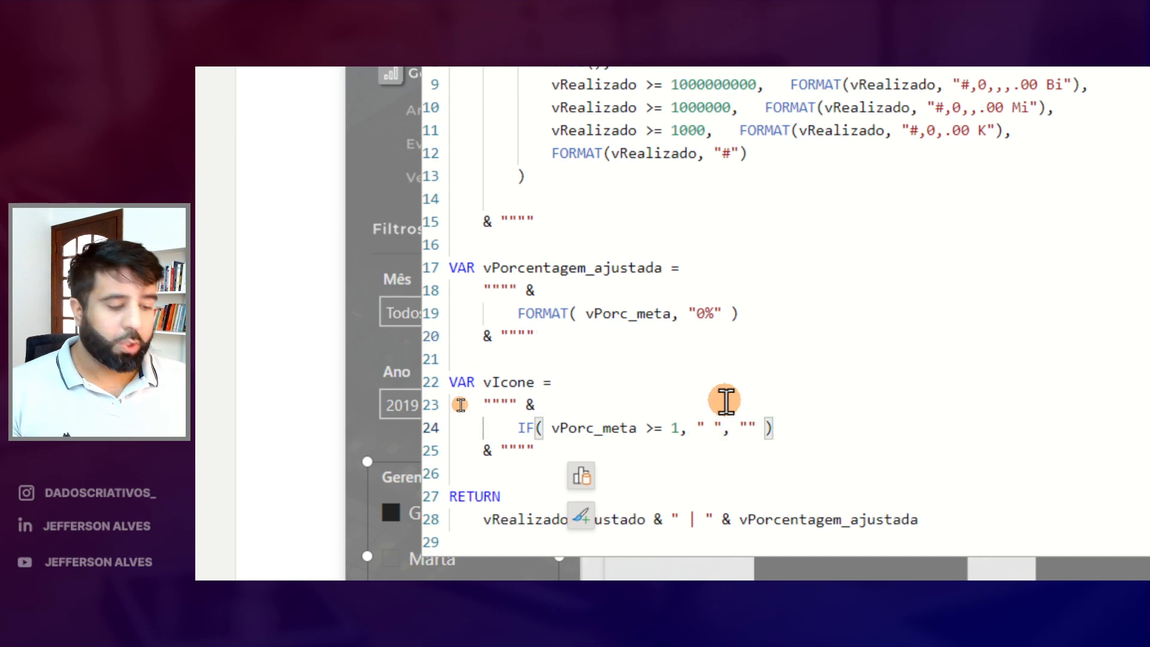
key(super+period)
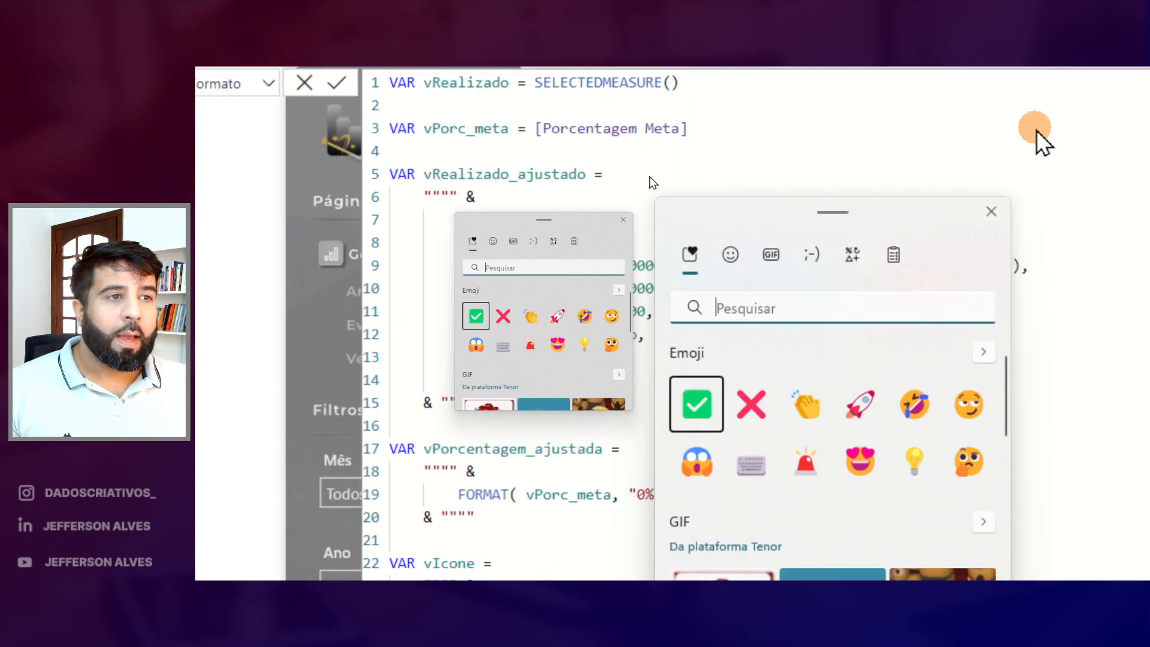
click(493, 241)
click(613, 240)
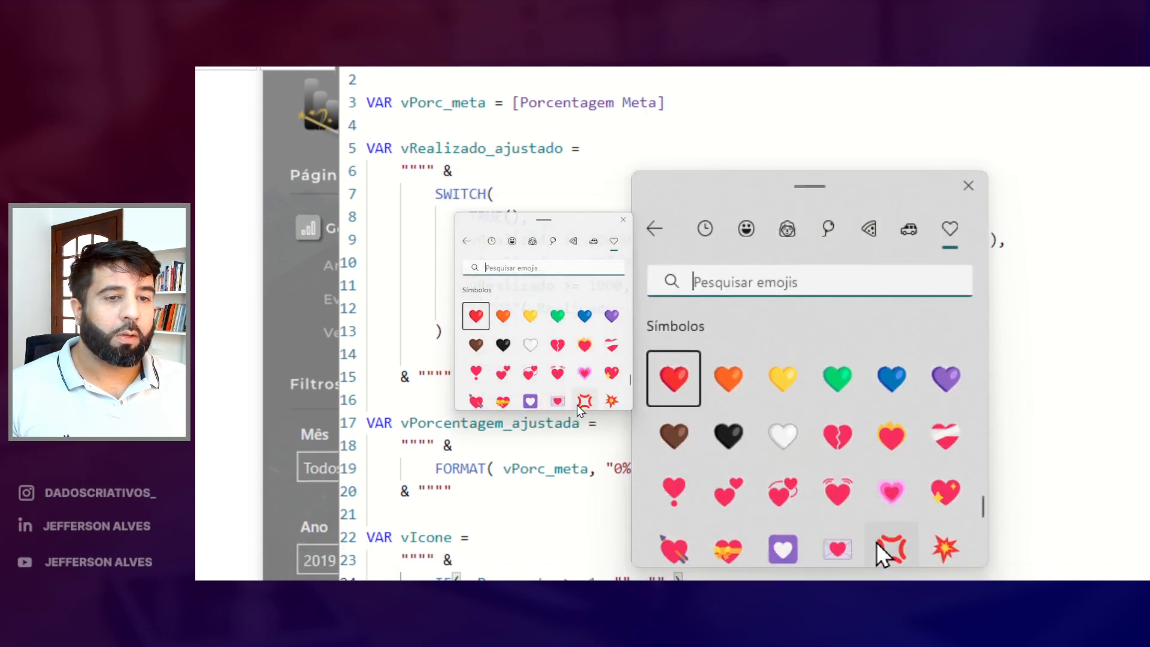
scroll(575, 360, down, 2)
scroll(575, 334, down, 10)
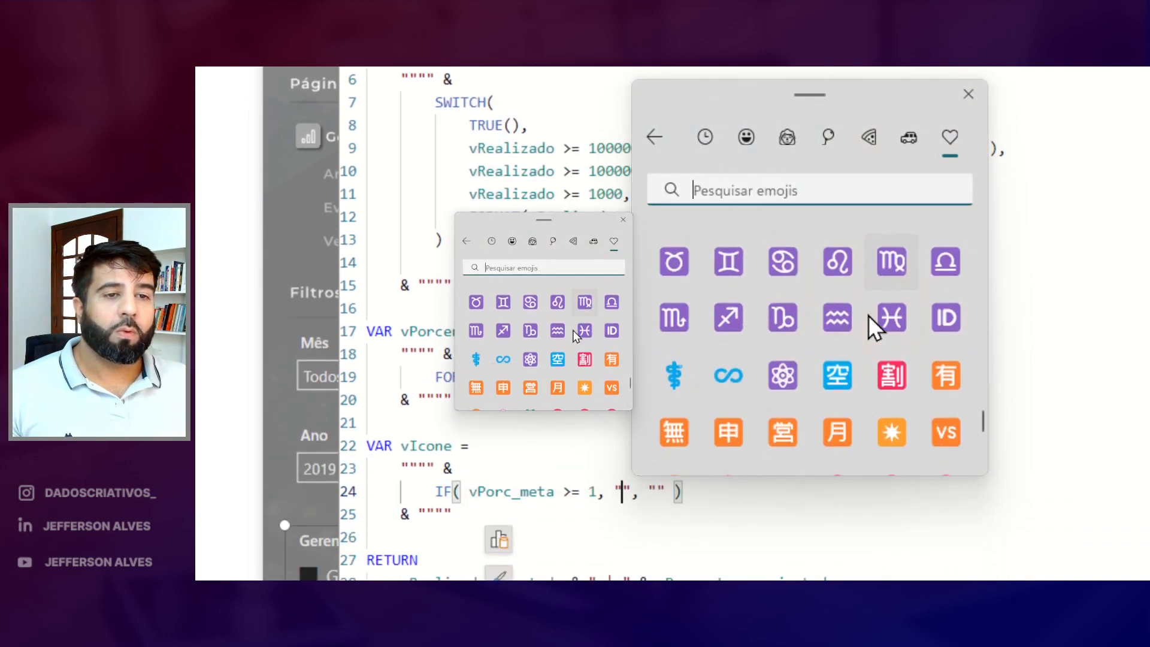
scroll(576, 336, down, 1)
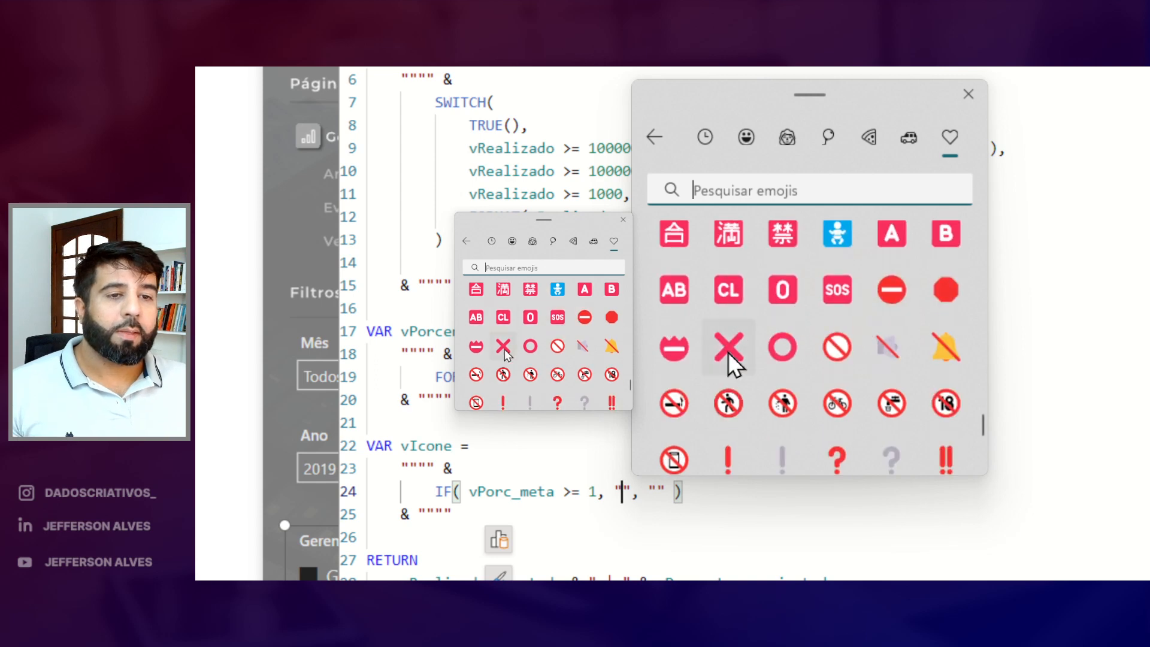
click(504, 348)
Add the white check mark emoji ✅ after the ❌ in the same string and close the emoji picker
scroll(539, 344, down, 4)
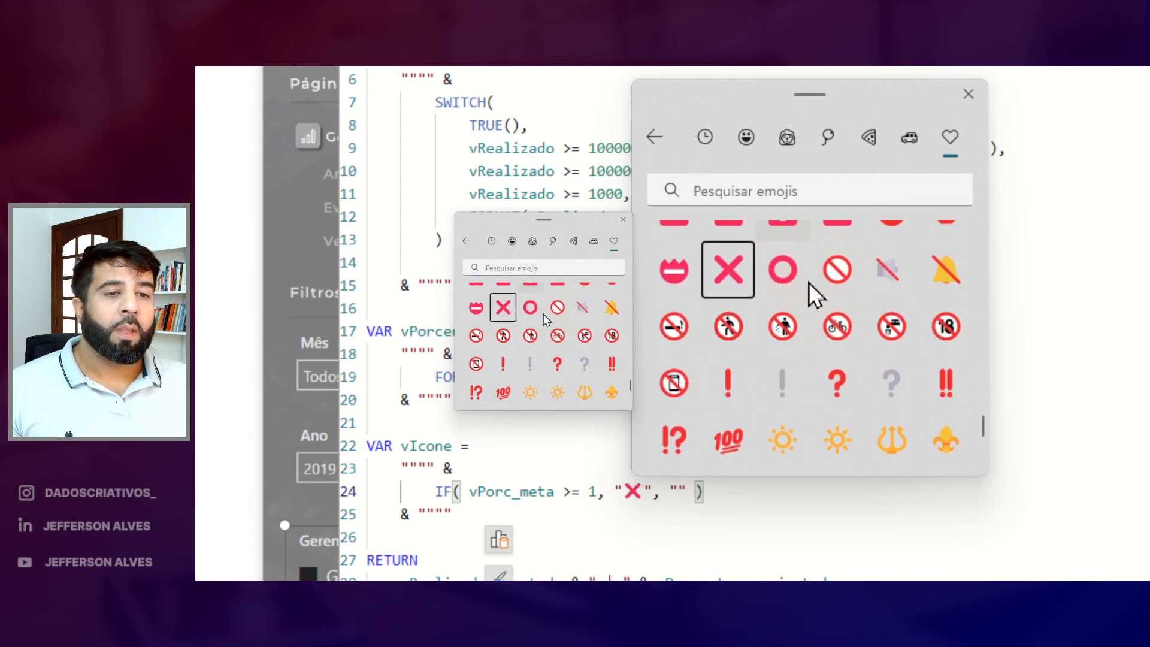
scroll(797, 325, down, 1)
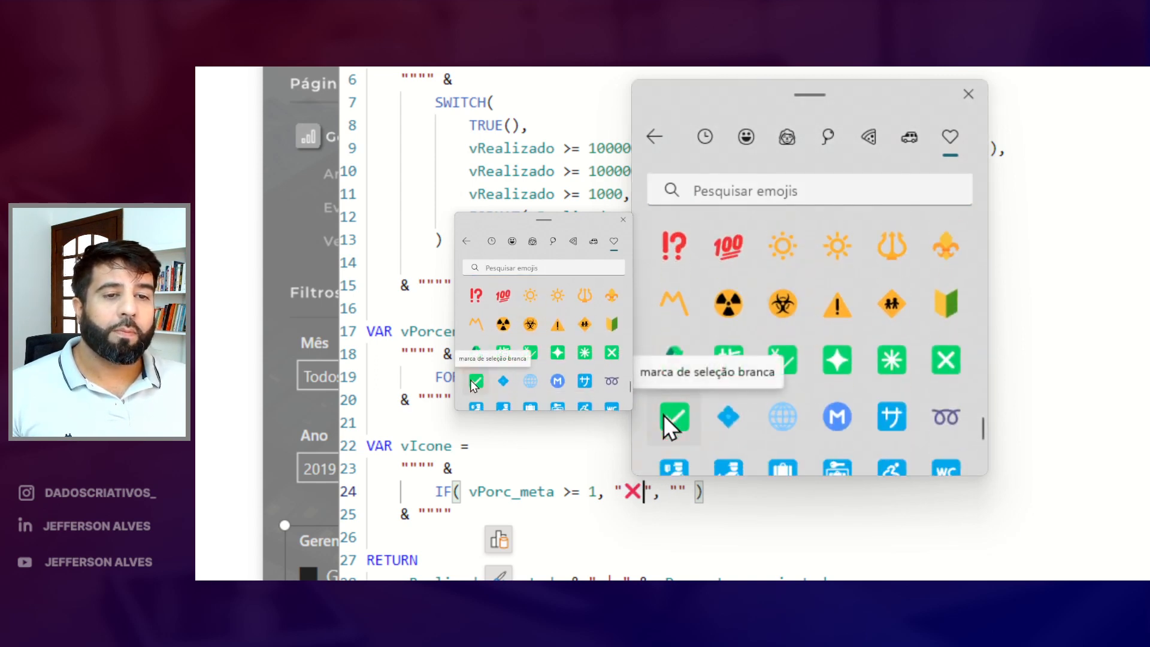
click(476, 383)
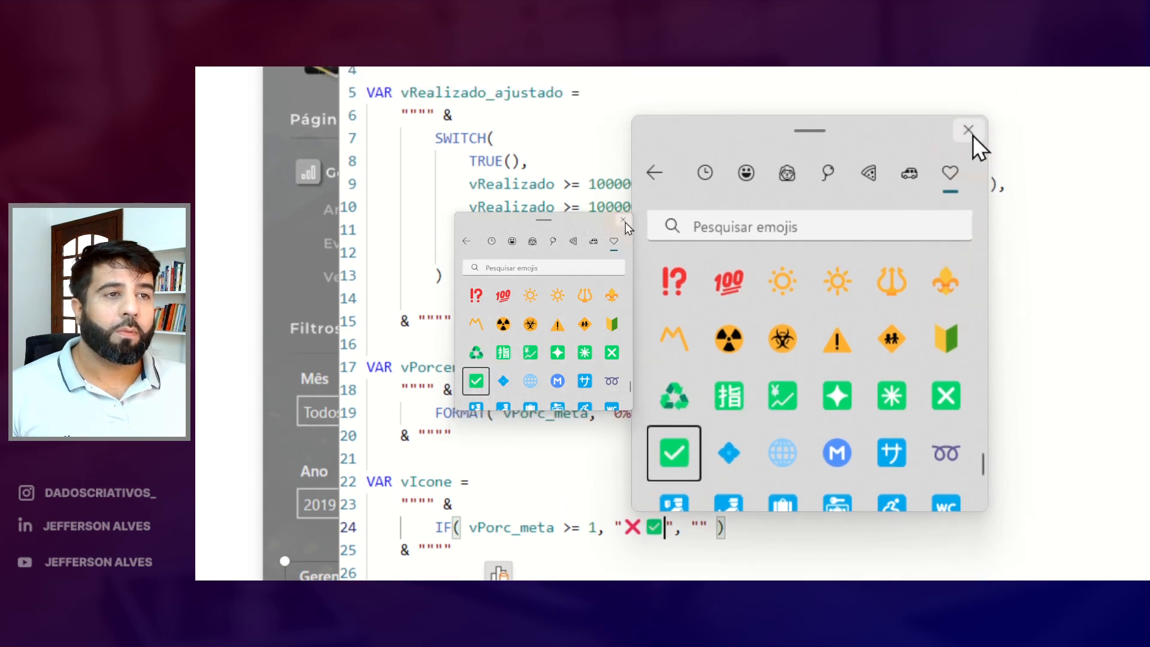
click(623, 219)
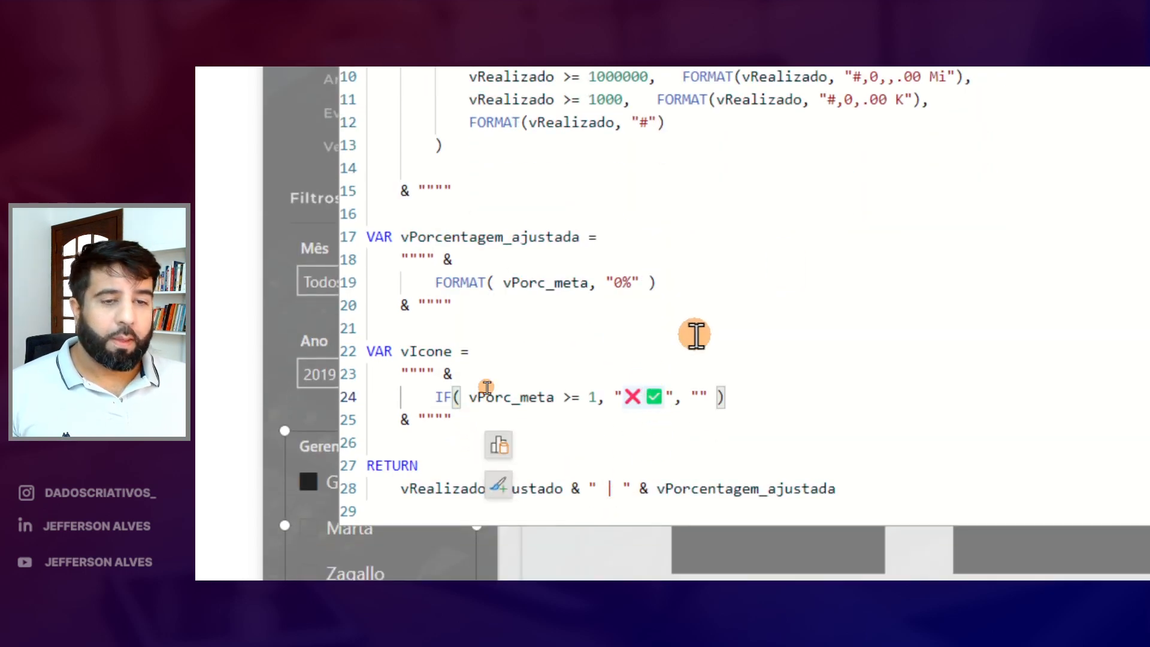
Move the ❌ into the IF's second result string, making the results "✅" and "❌"
key(Left)
key(shift+Left)
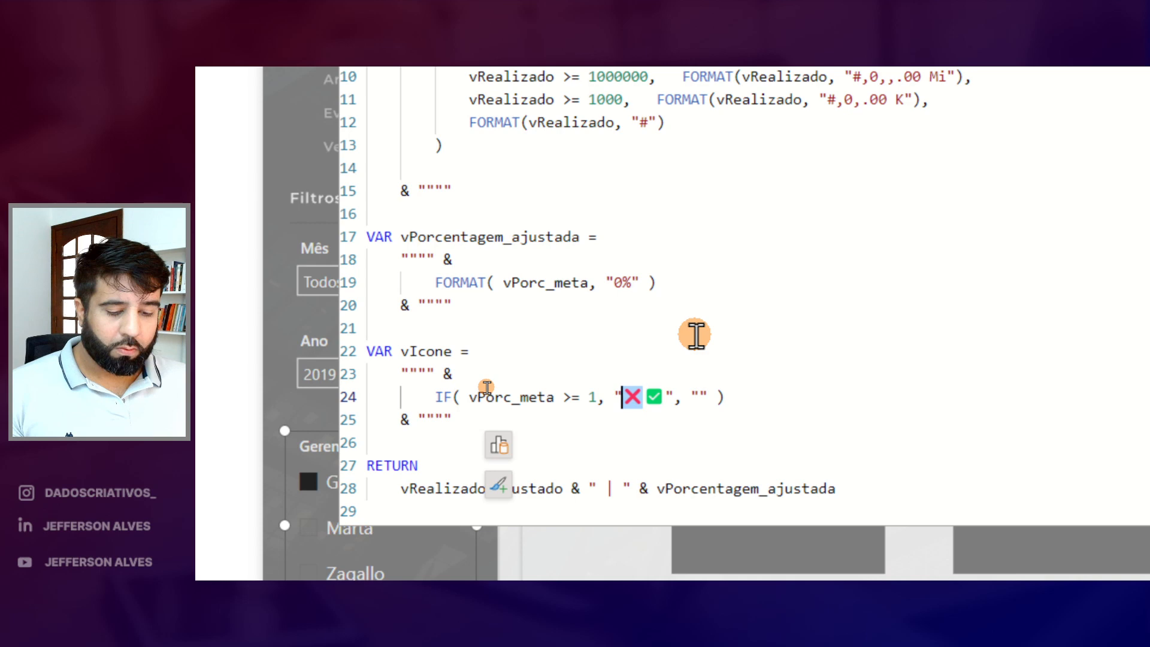
key(BackSpace)
click(678, 397)
key(ctrl+v)
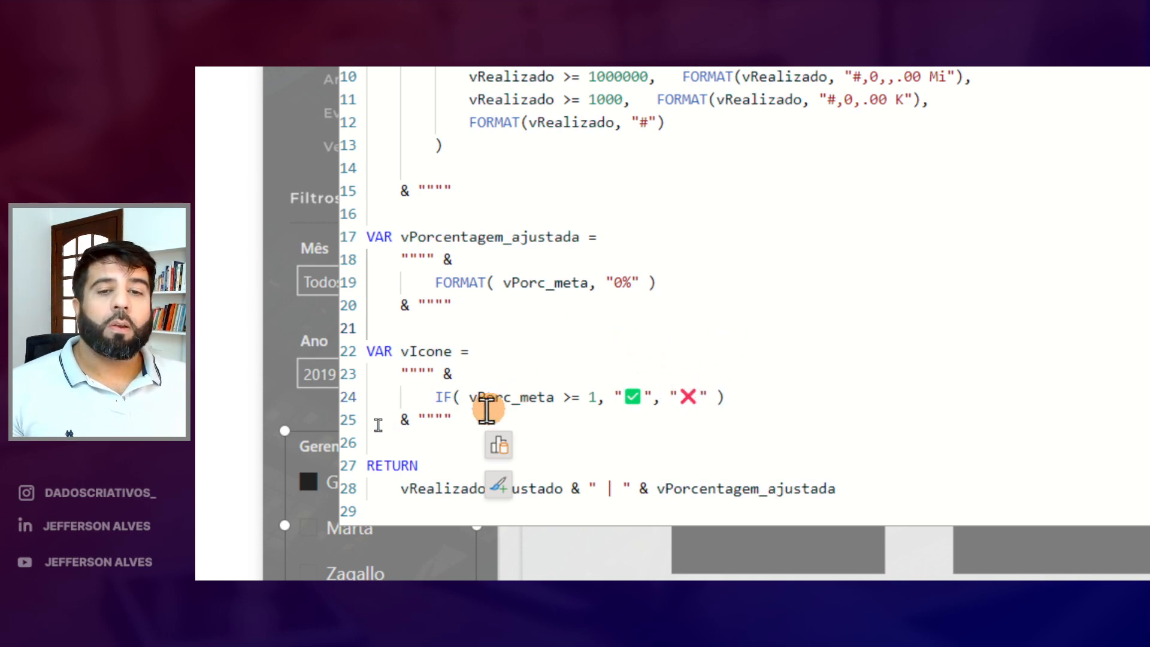
double_click(443, 396)
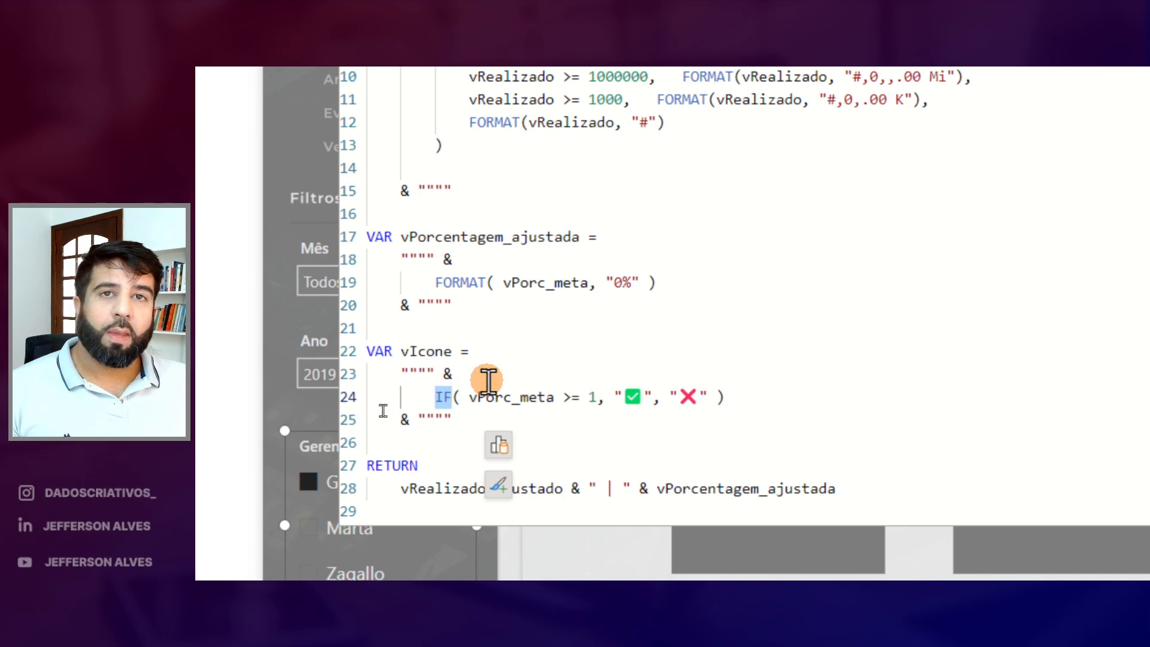
drag(469, 396, 597, 397)
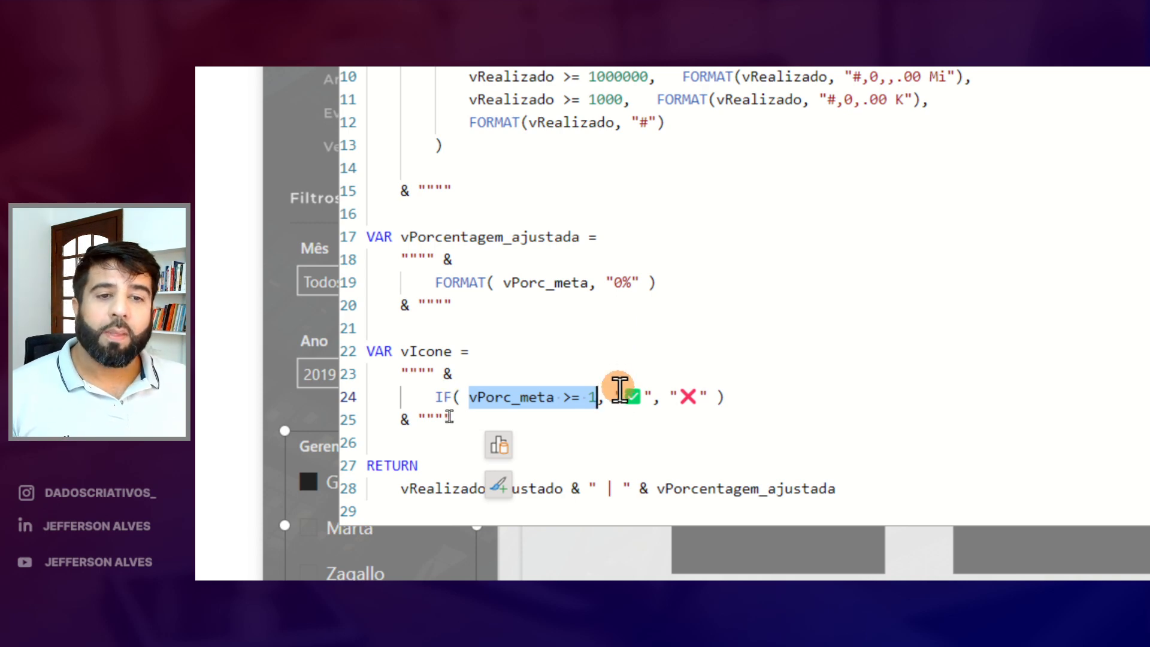
drag(655, 393, 615, 396)
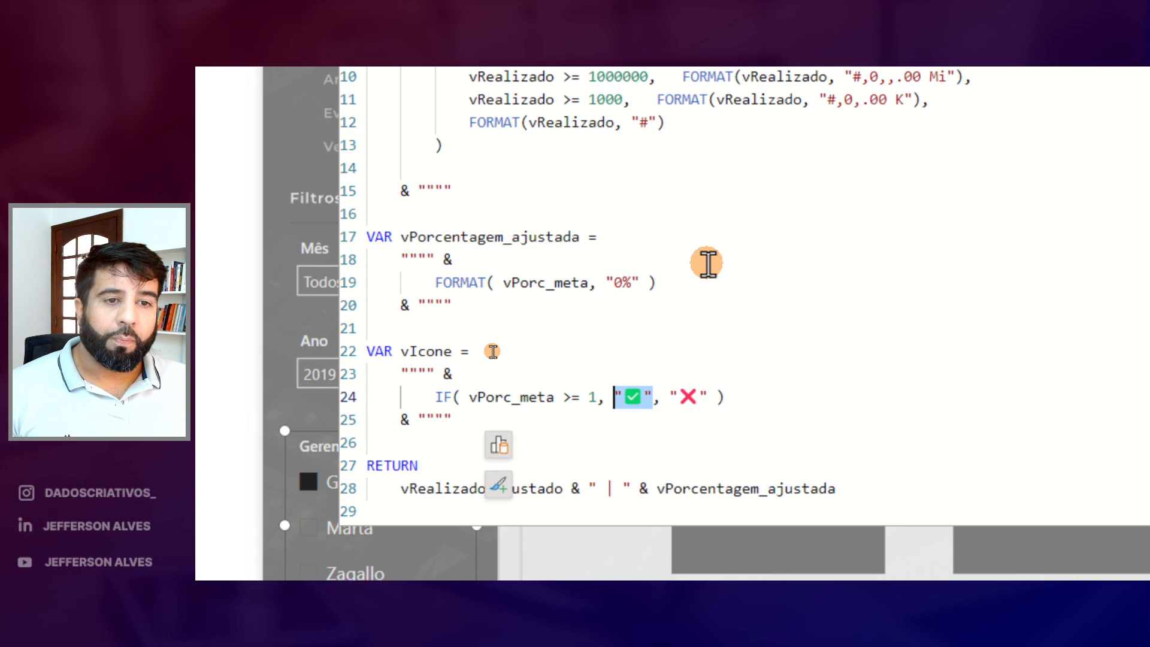
drag(699, 395, 680, 396)
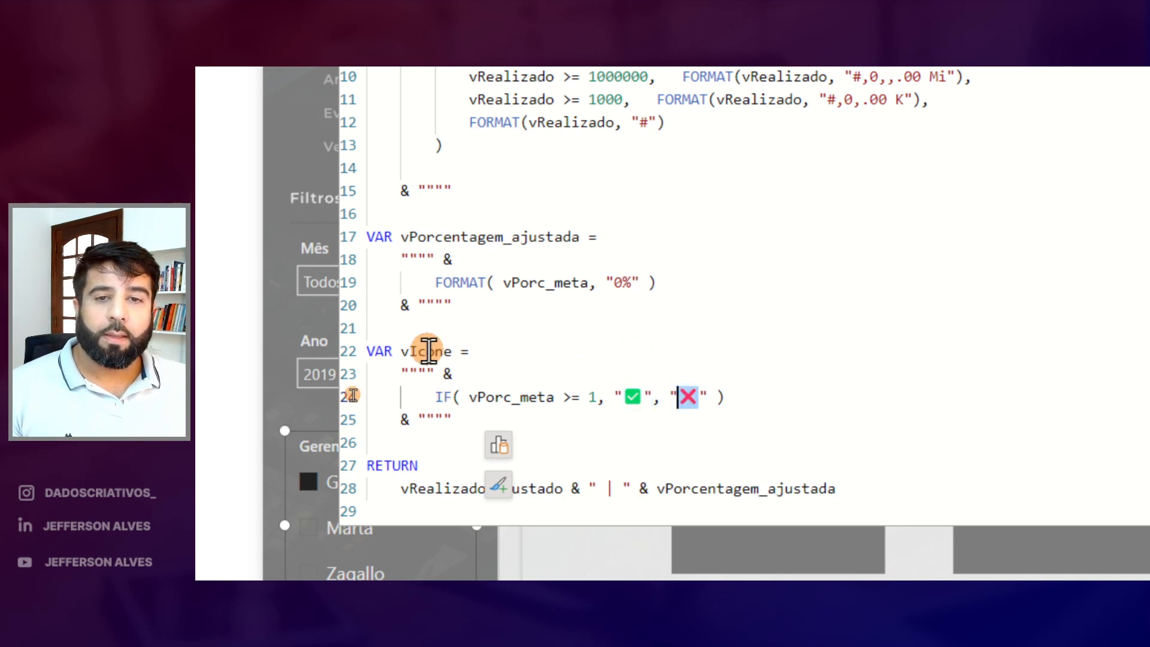
Append & vIcone after vPorcentagem_ajustada in the RETURN expression and apply the Total Vendas dynamic format
double_click(426, 352)
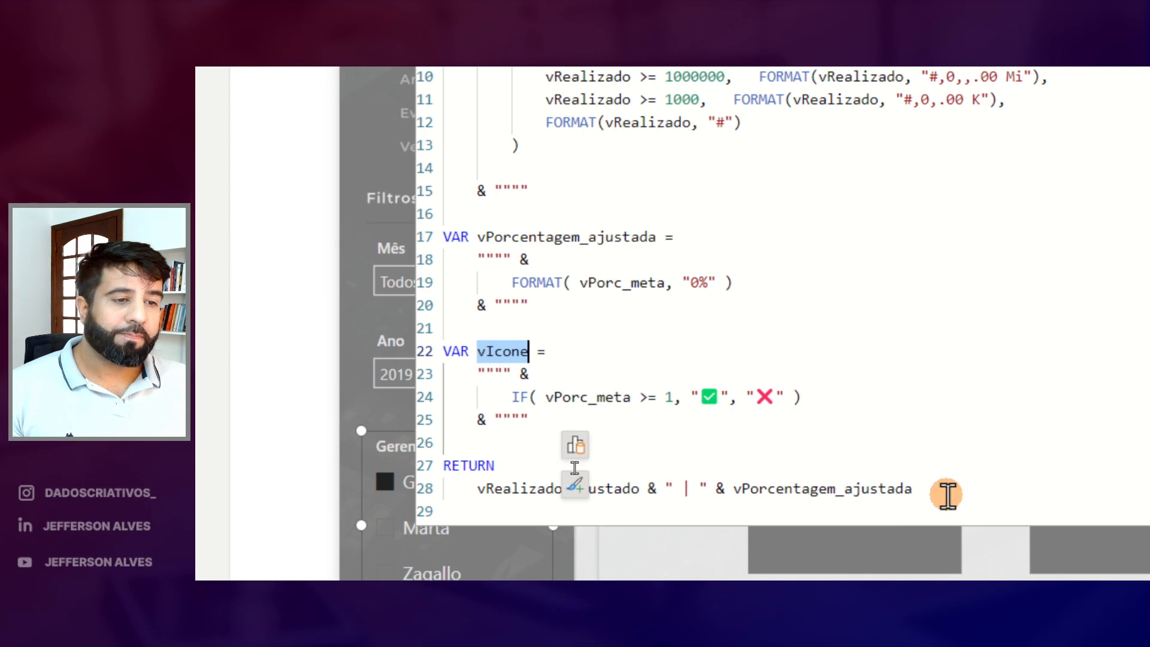
click(951, 494)
text(& vIcone)
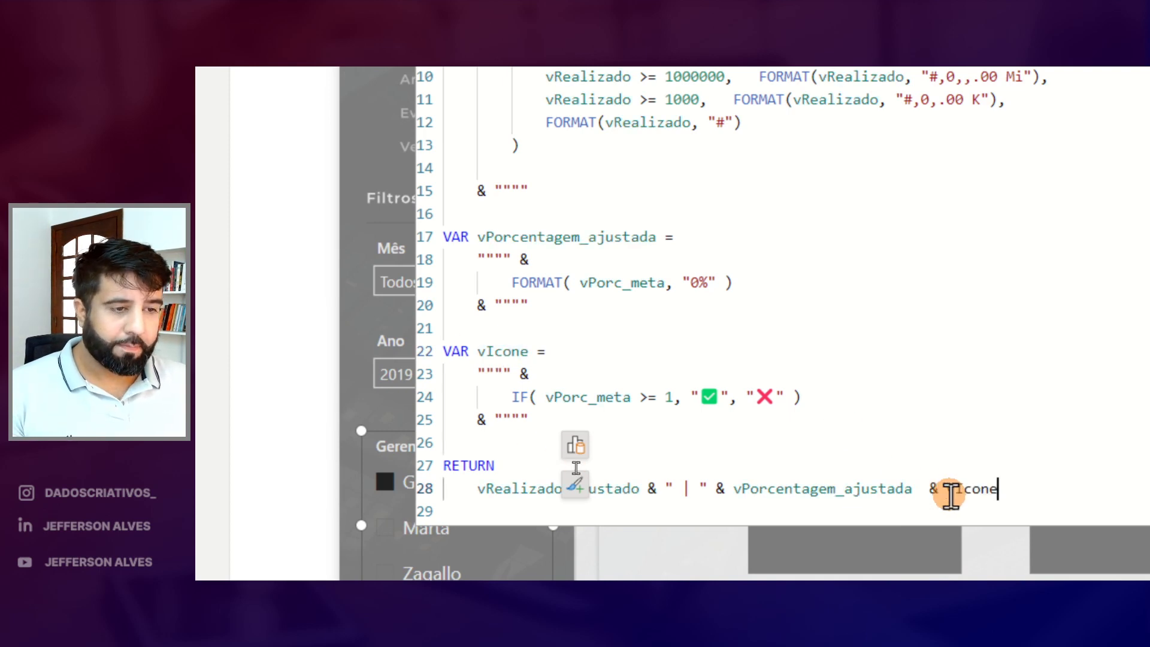
key(Return)
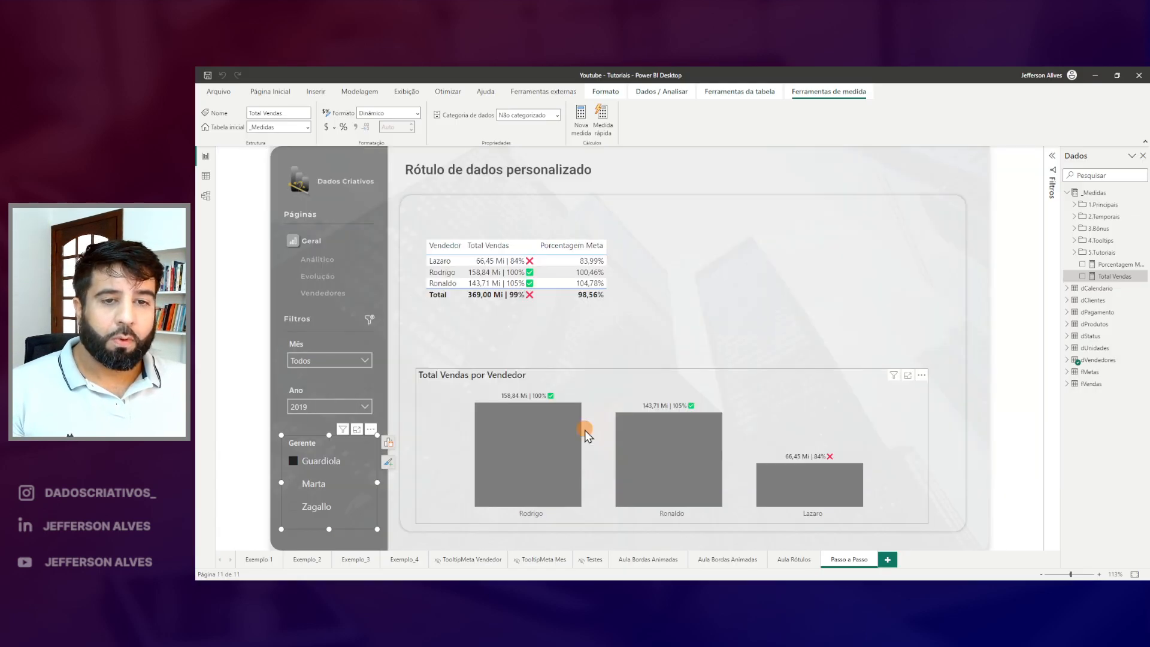
drag(687, 397, 700, 421)
drag(824, 447, 833, 466)
drag(574, 390, 608, 380)
drag(853, 450, 863, 443)
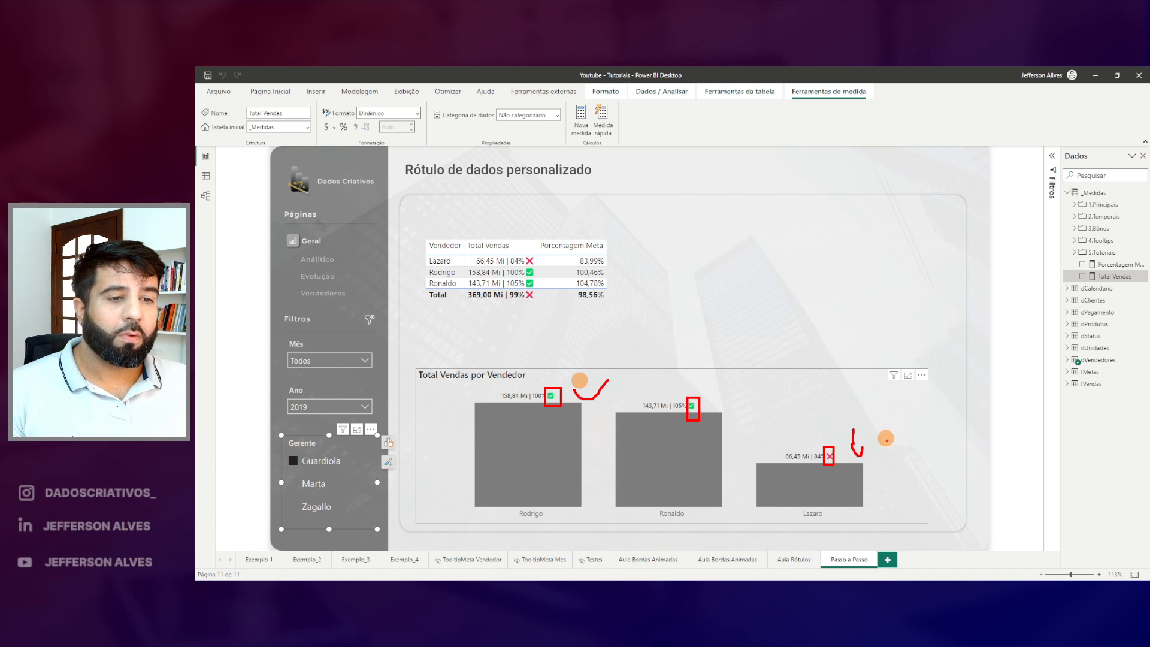
key(Escape)
Filter the report page by the manager Marta and by Zagallo to examine the icons in the chart labels
click(314, 493)
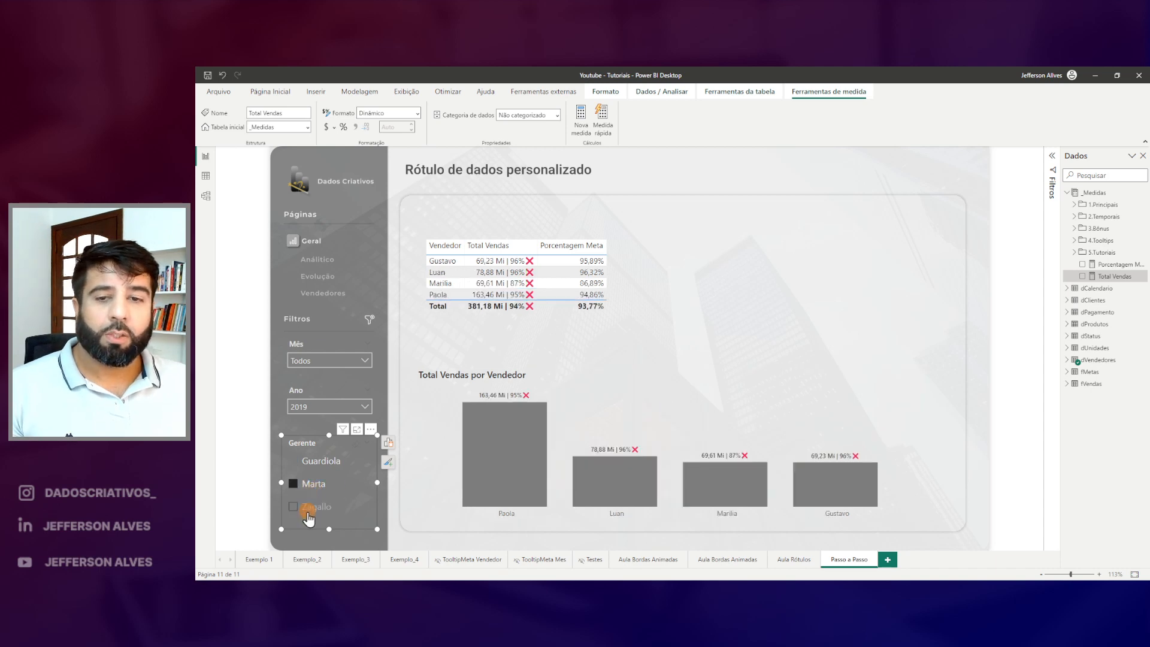
click(311, 507)
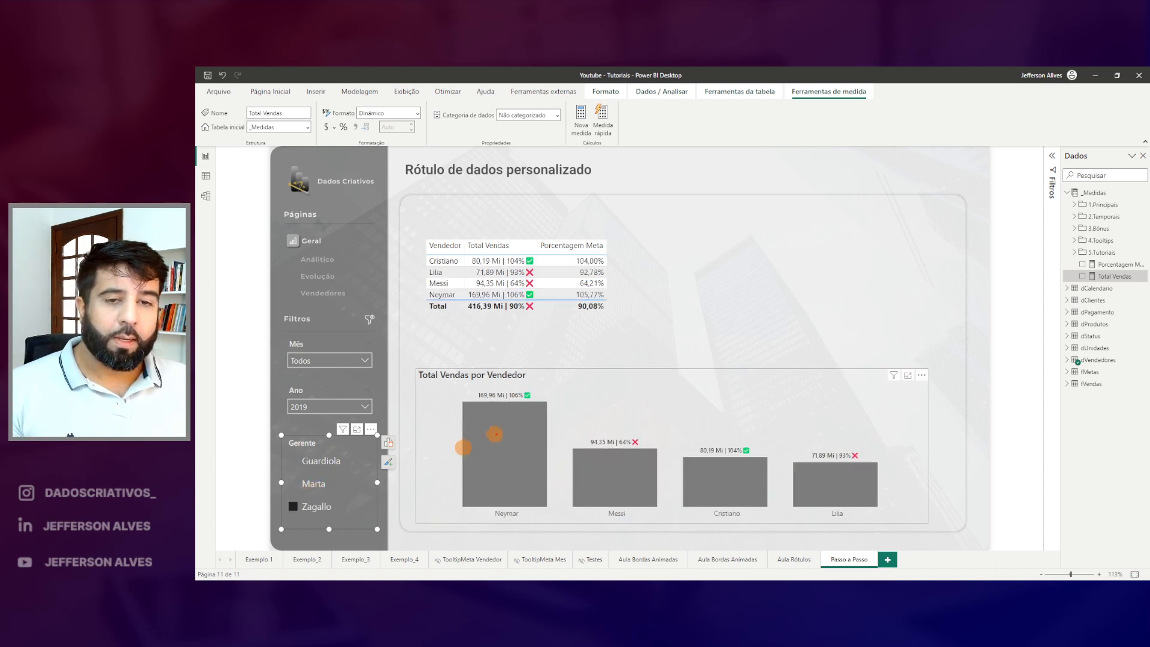
mouse_move(564, 420)
mouse_down()
mouse_move(647, 516)
mouse_move(675, 527)
mouse_up()
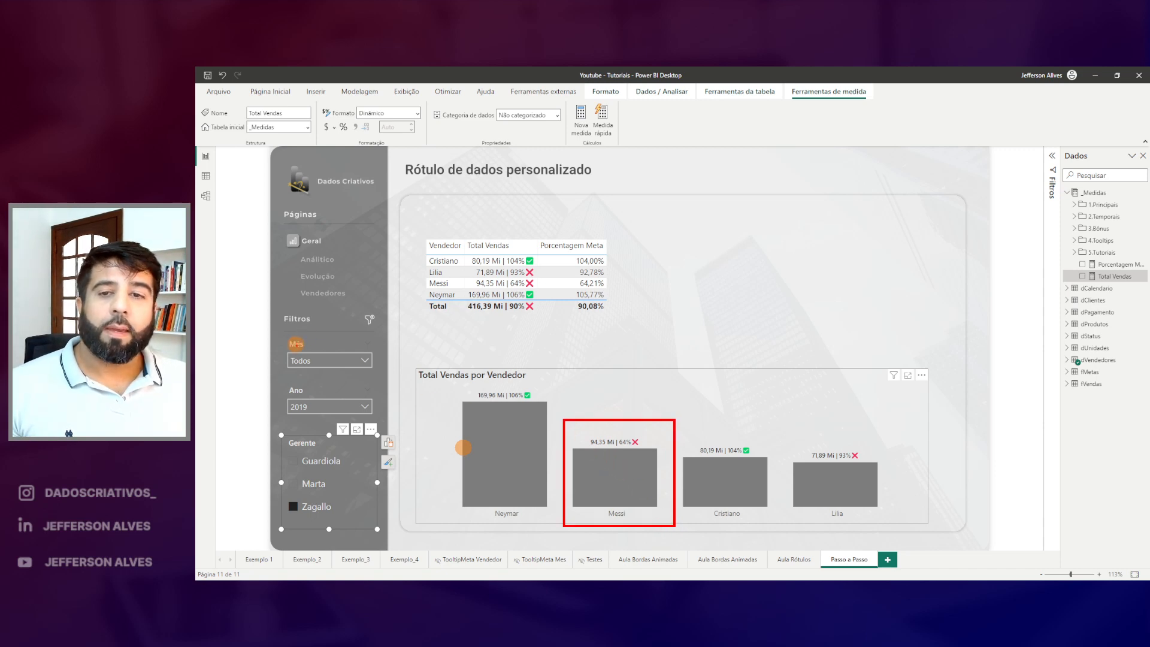
drag(273, 335, 392, 419)
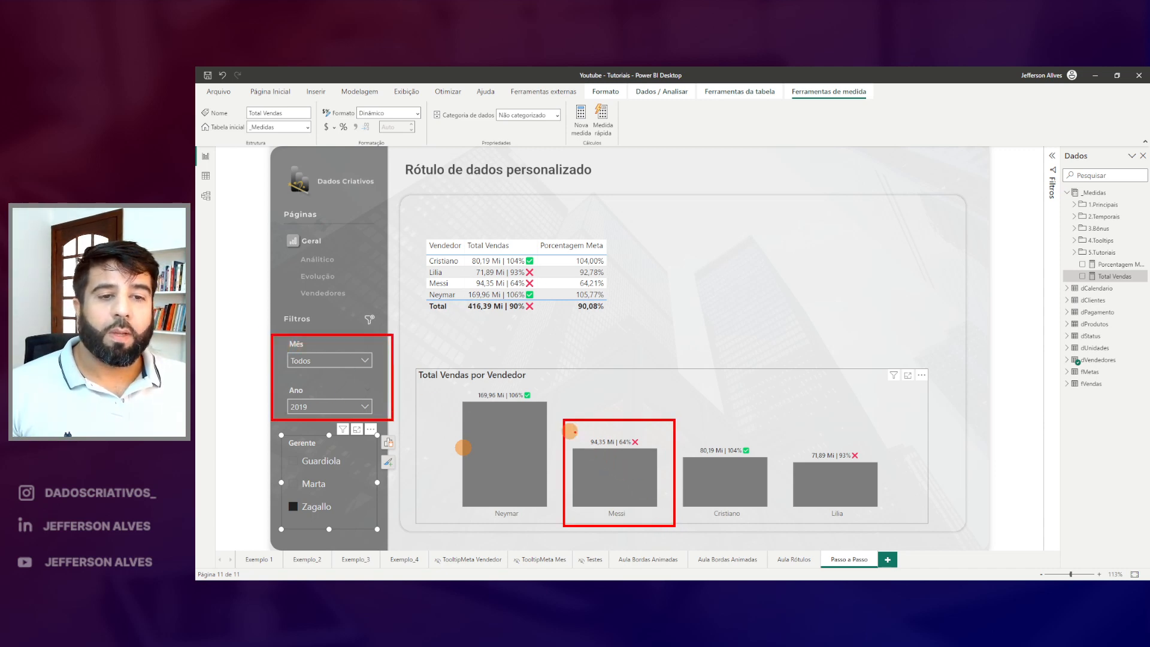
mouse_move(634, 421)
mouse_down()
mouse_move(638, 436)
mouse_move(768, 499)
mouse_up()
drag(471, 381, 543, 419)
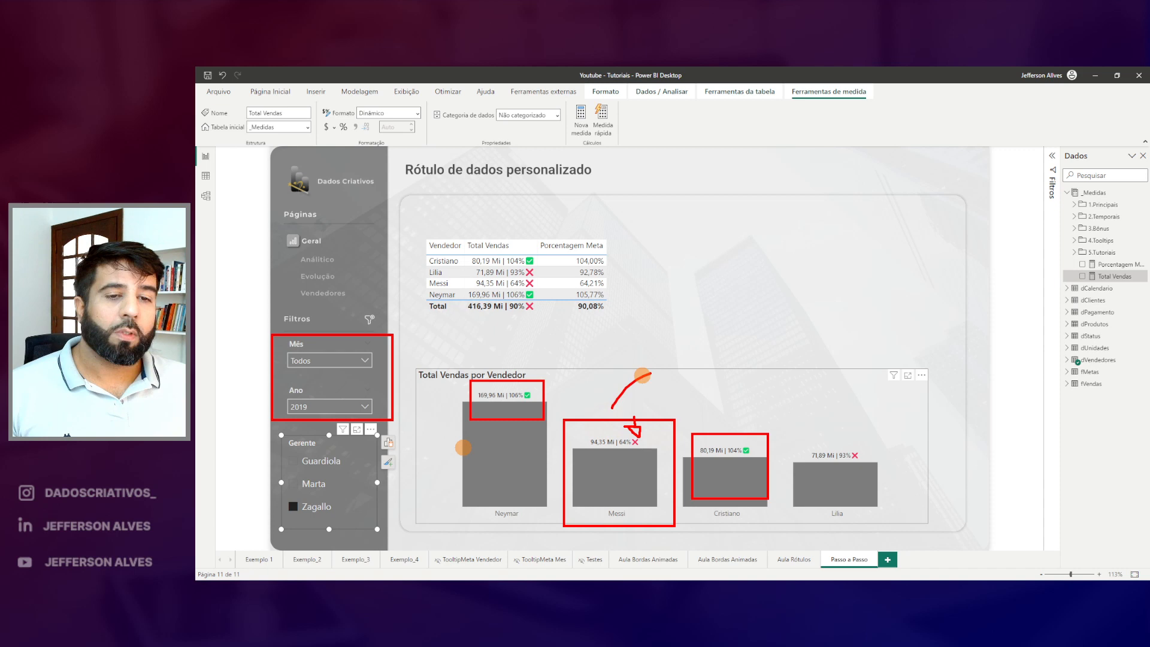
key(Escape)
Filter the page by Marta and switch the year filter through 2020 and 2021 to 2018
click(313, 484)
click(310, 405)
click(308, 328)
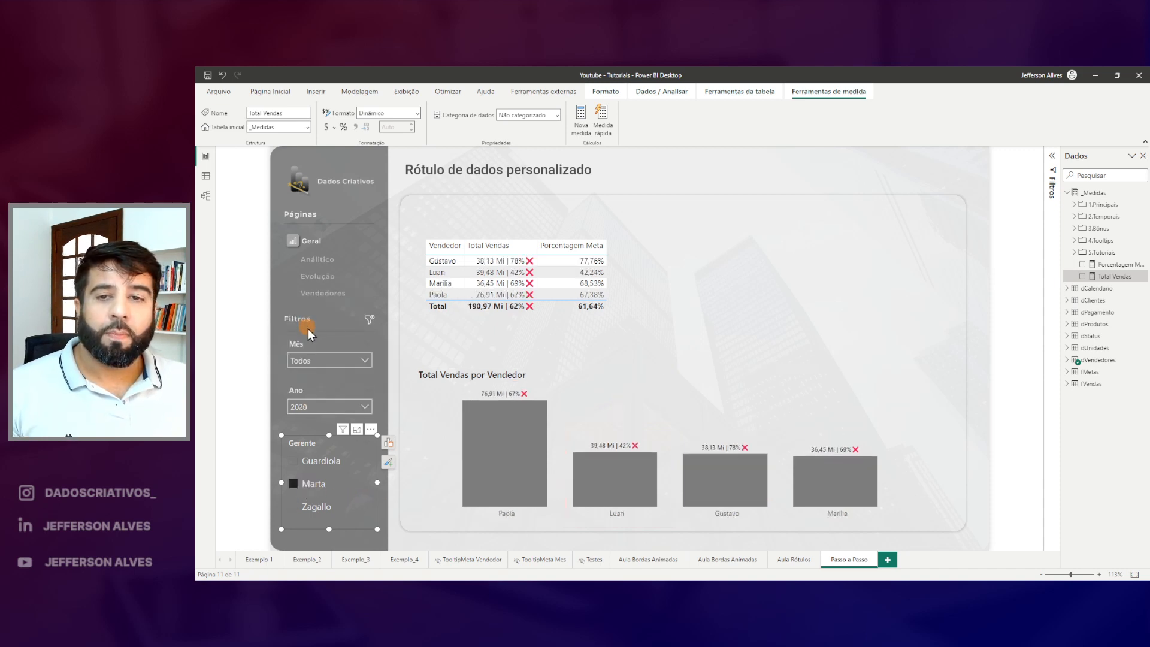
click(307, 409)
click(310, 334)
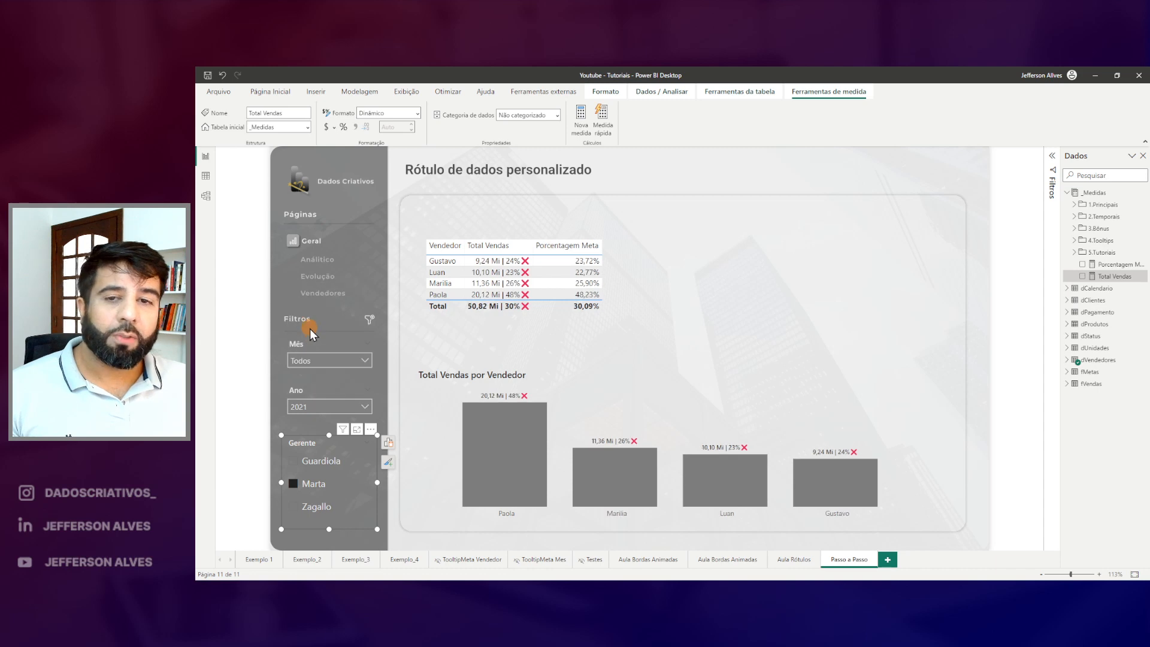
click(316, 409)
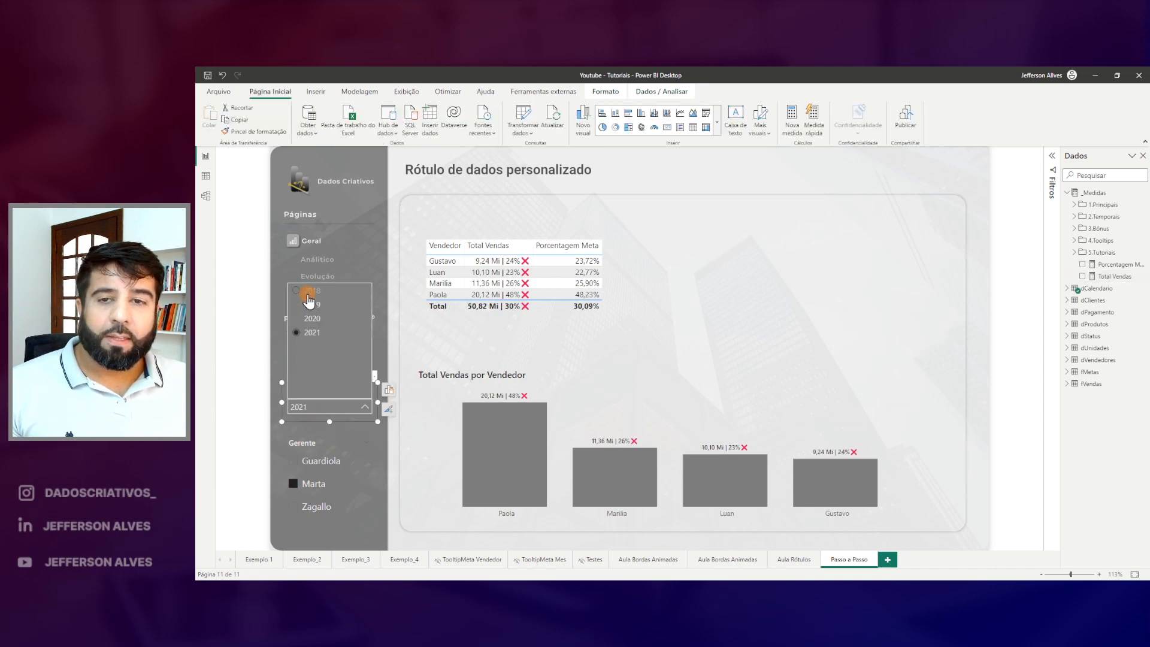
click(309, 299)
Filter the page by the manager Guardiola and clear that selection to include all managers
click(312, 461)
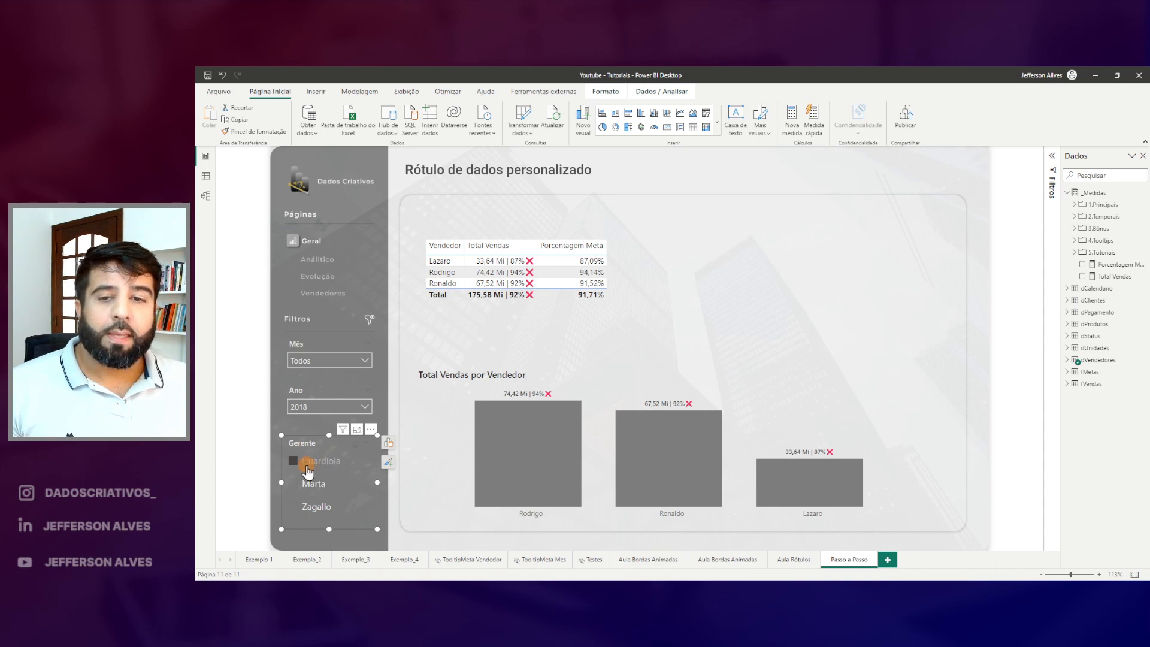
click(565, 376)
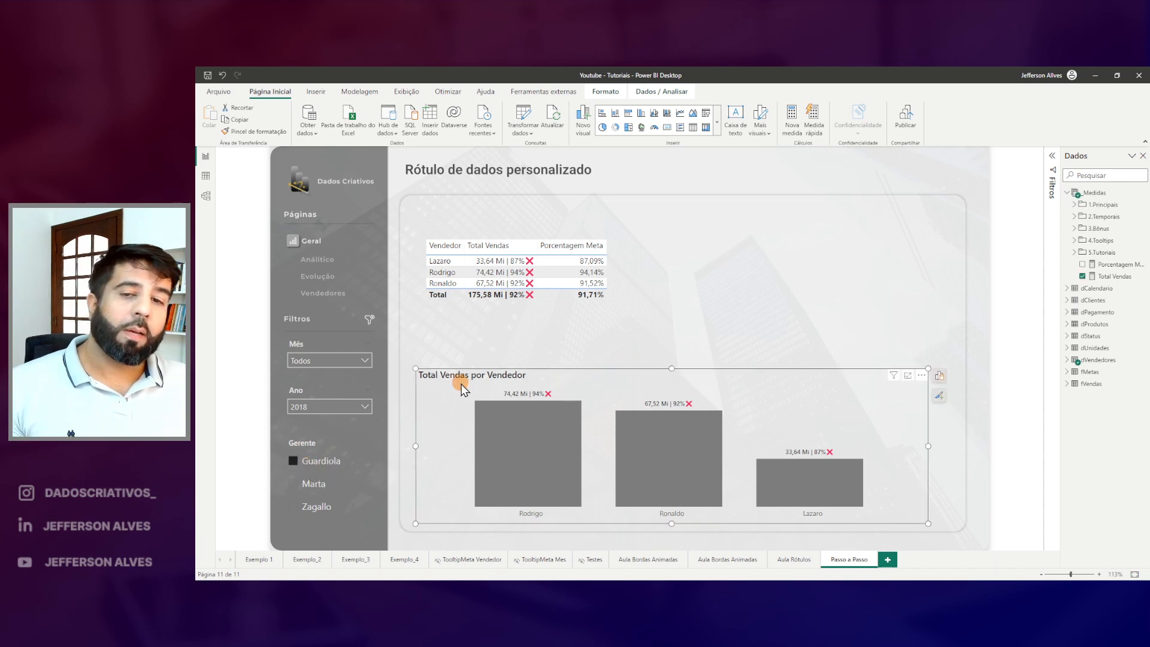
drag(357, 526, 371, 529)
click(305, 461)
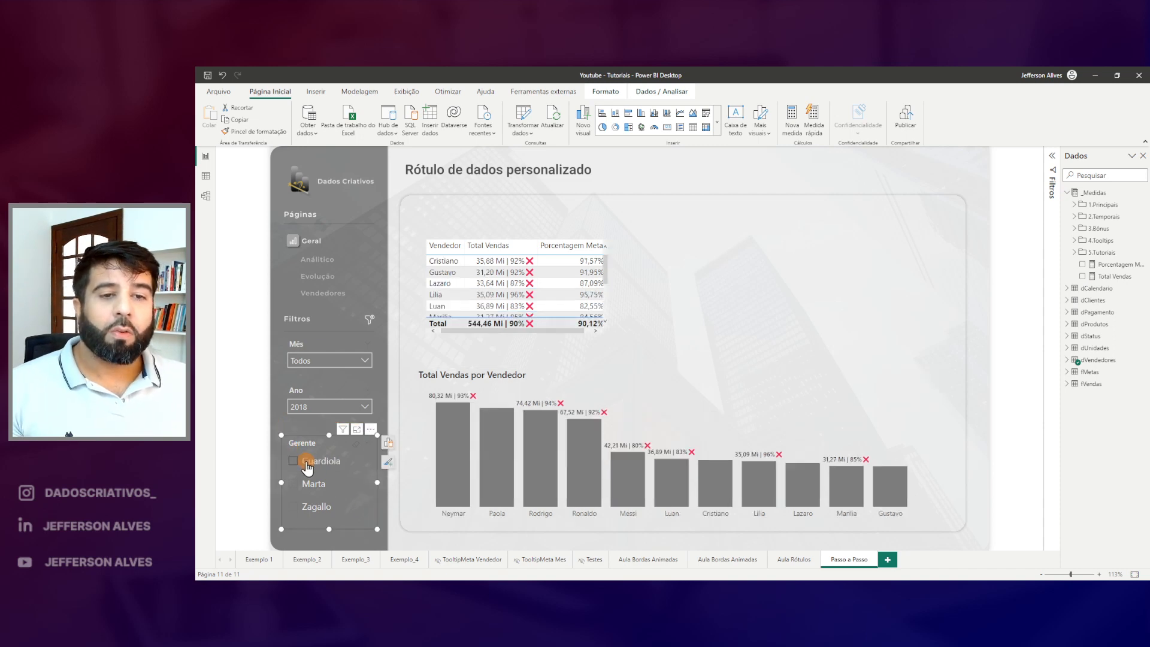
mouse_move(419, 370)
mouse_down()
mouse_move(865, 513)
mouse_move(912, 514)
mouse_up()
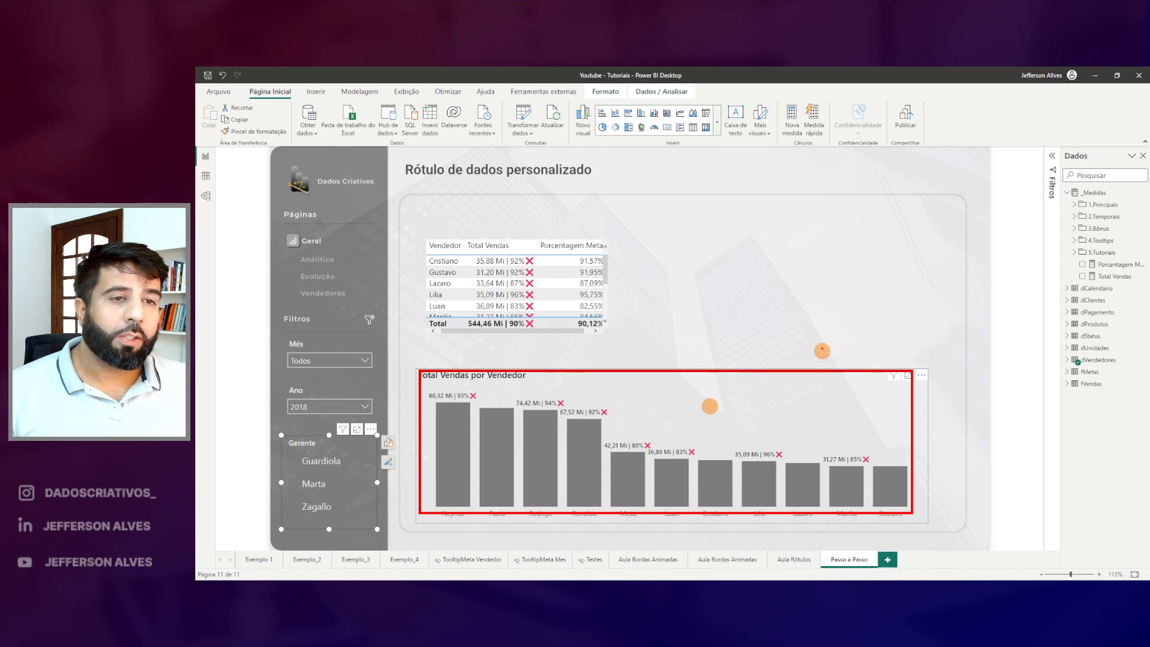
mouse_move(787, 209)
mouse_down()
mouse_move(852, 403)
mouse_move(914, 480)
mouse_up()
key(Escape)
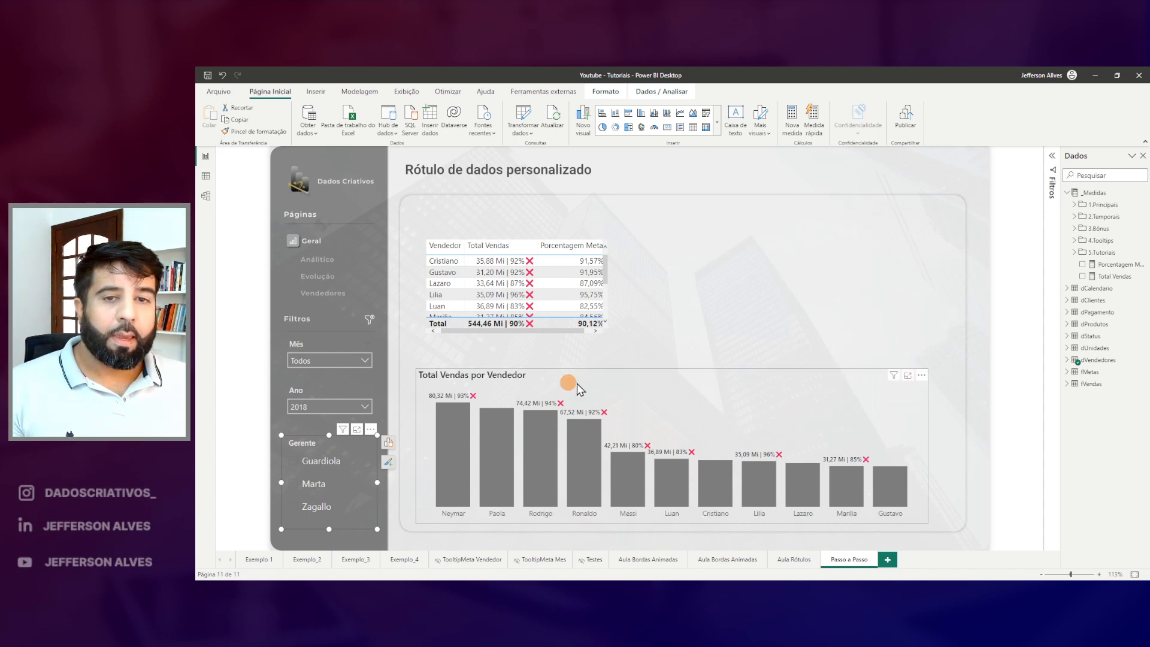
Change the Total Vendas por Vendedor column chart into a horizontal bar chart
click(749, 375)
click(942, 381)
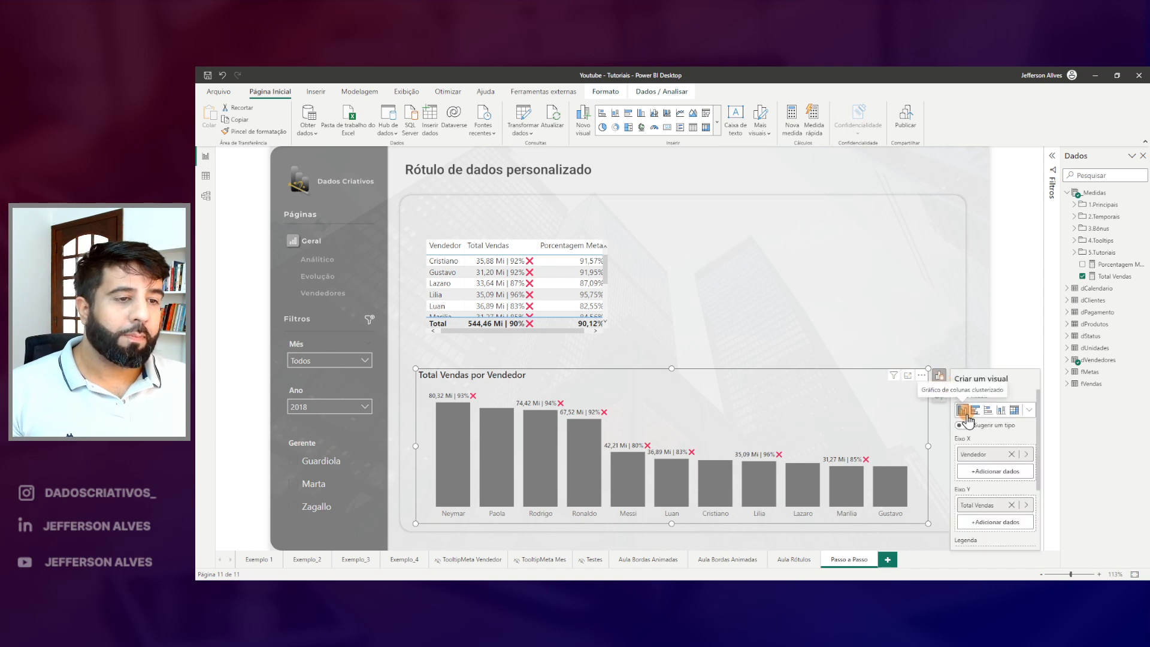
click(975, 414)
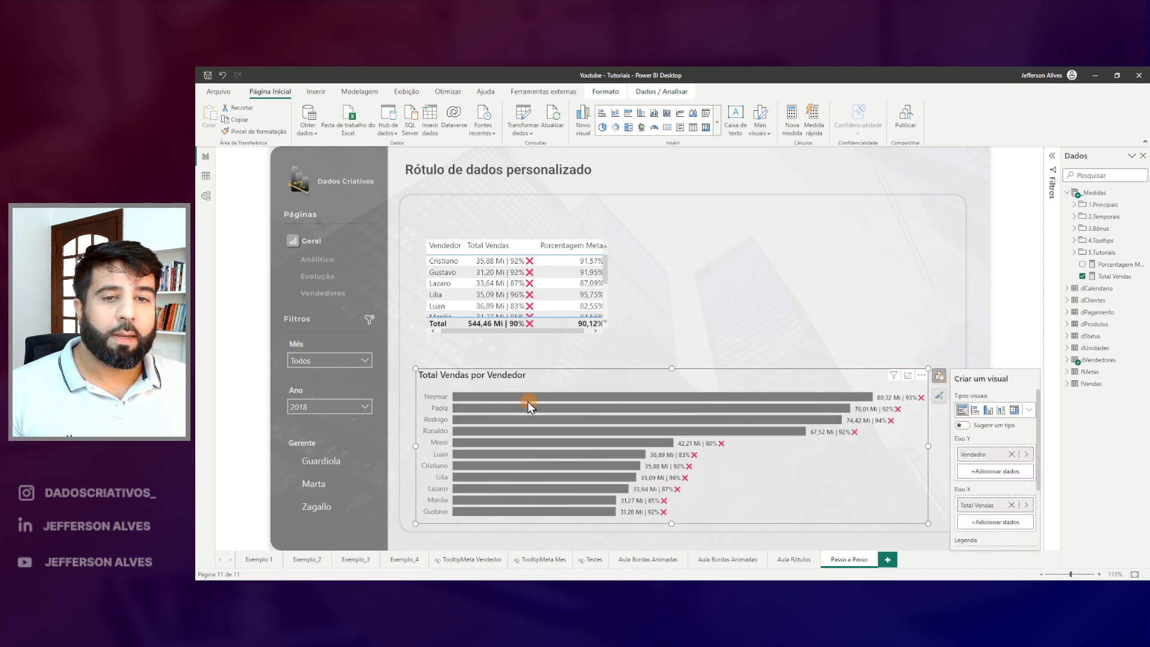
Resize the Total Vendas por Vendedor bar chart to a narrower, taller frame beside the seller table
click(427, 361)
click(672, 367)
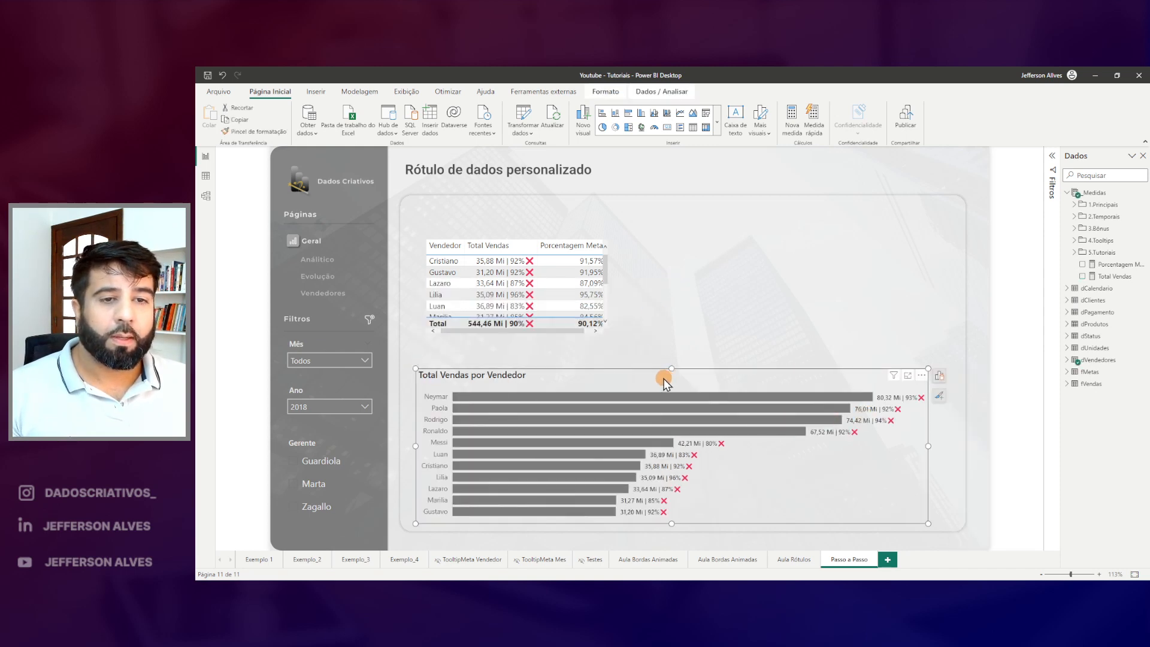
mouse_move(414, 367)
mouse_down()
mouse_move(650, 220)
mouse_move(629, 214)
mouse_up()
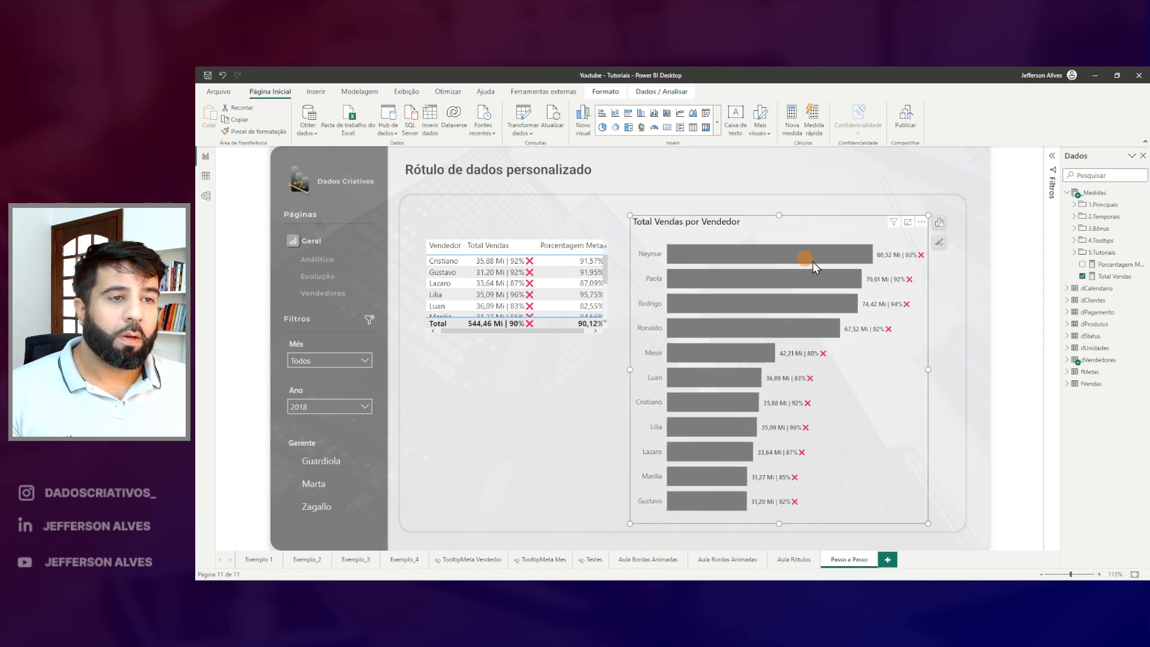
Set the Ano filter to 2019 for the report page
drag(903, 251, 824, 401)
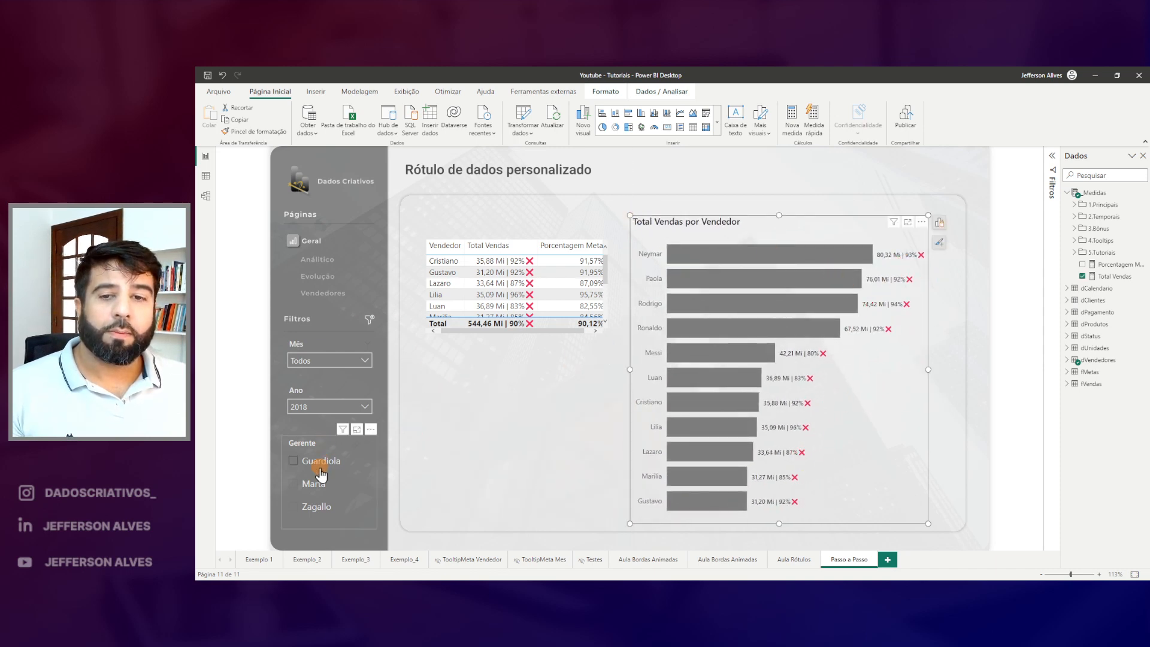
click(328, 407)
click(303, 311)
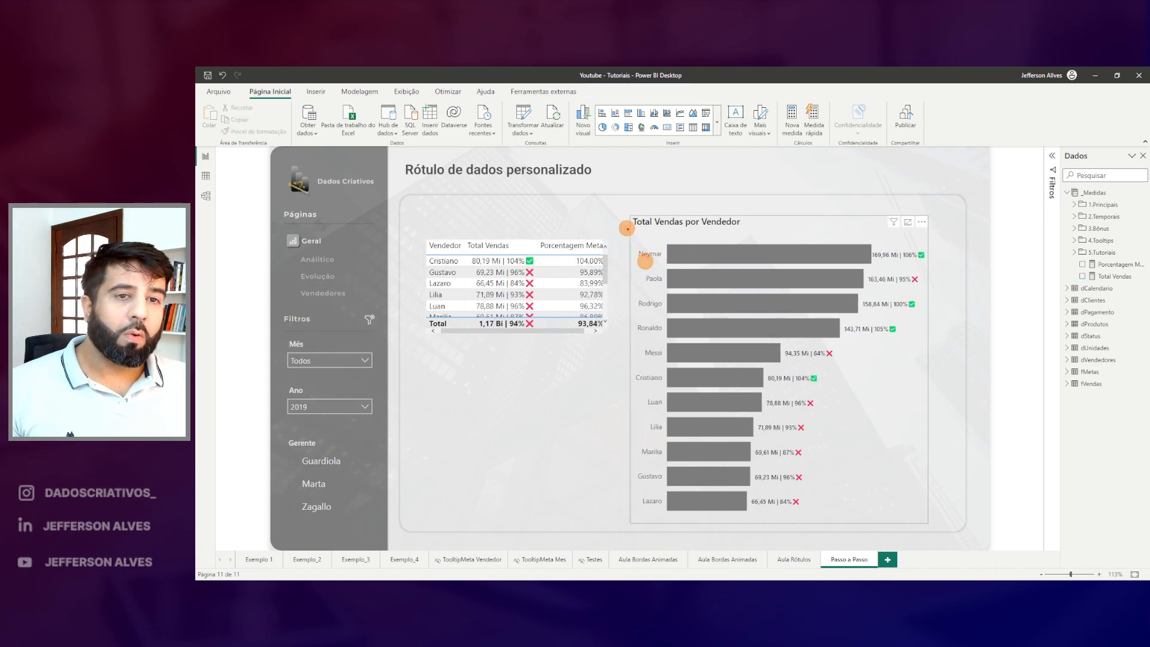
Mark the seller names and the bar ends of the Total Vendas por Vendedor chart with on-screen annotations and clear them
drag(628, 228, 671, 519)
key(Escape)
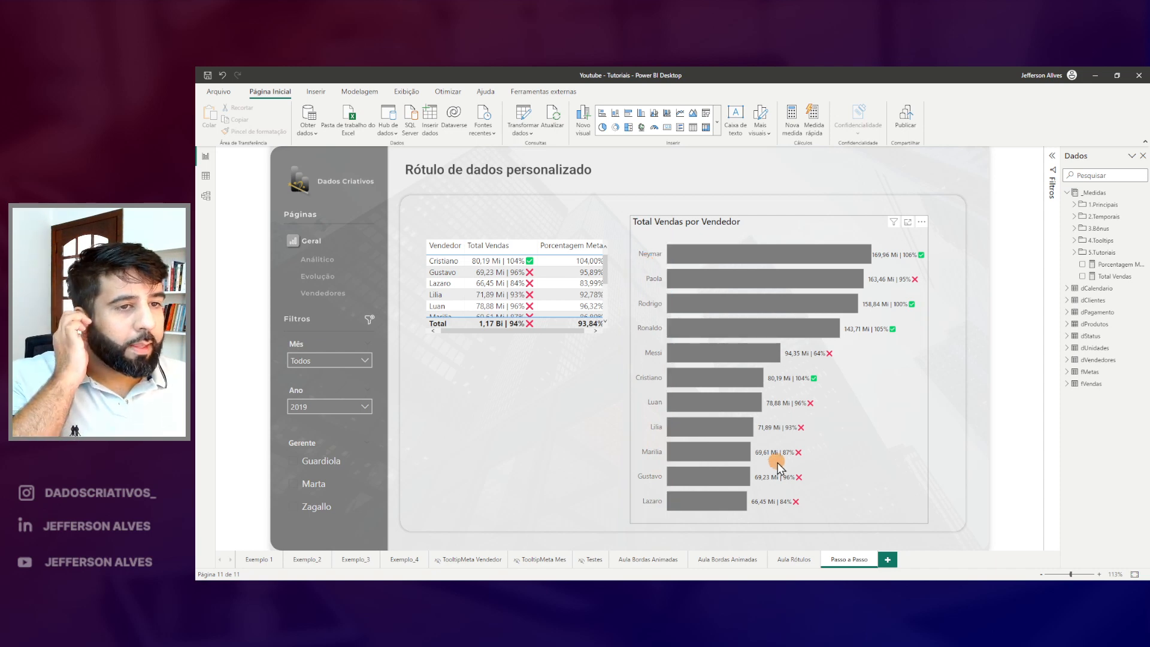
mouse_move(708, 403)
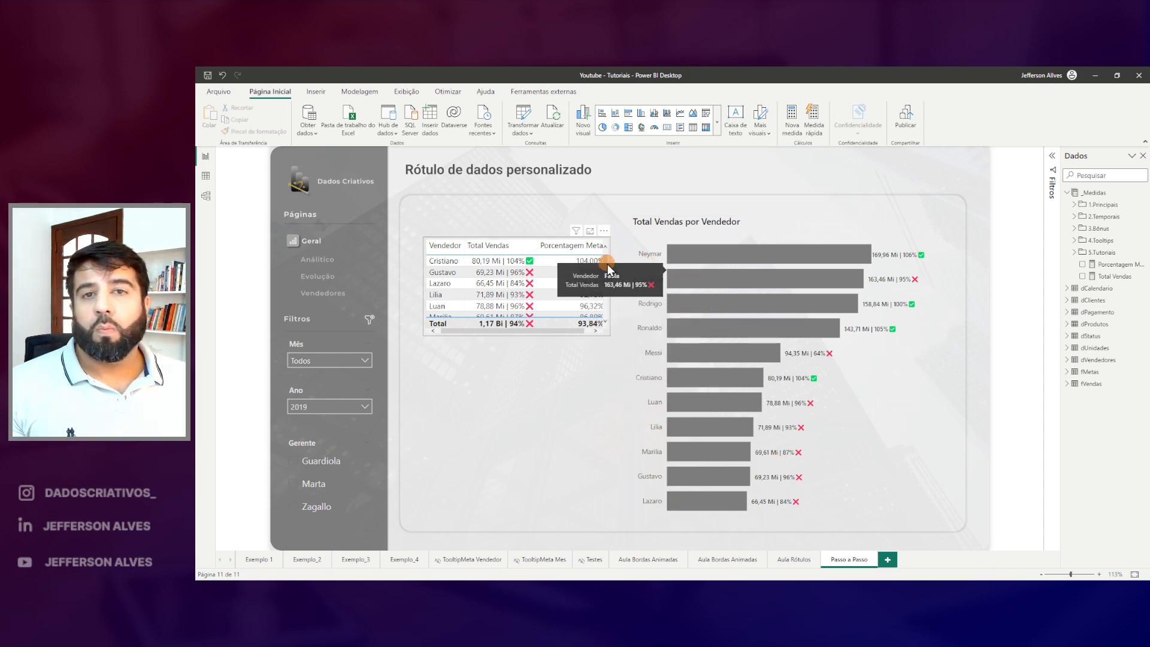
key(ctrl+2)
drag(628, 233, 669, 525)
drag(651, 246, 651, 476)
drag(881, 243, 802, 445)
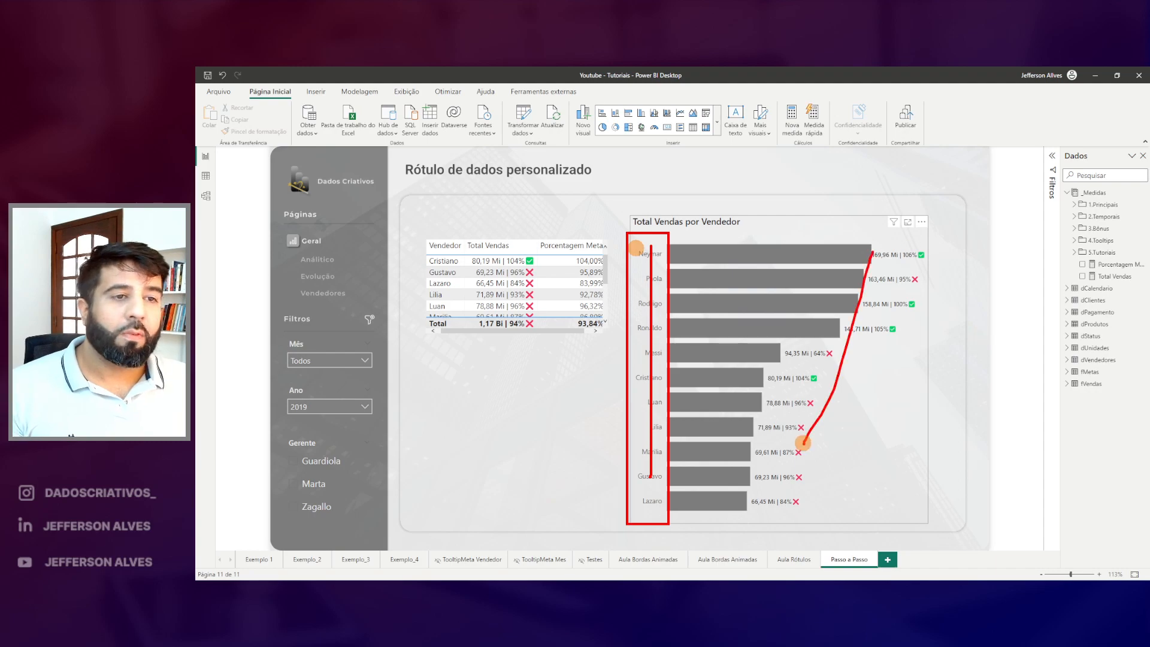
key(Escape)
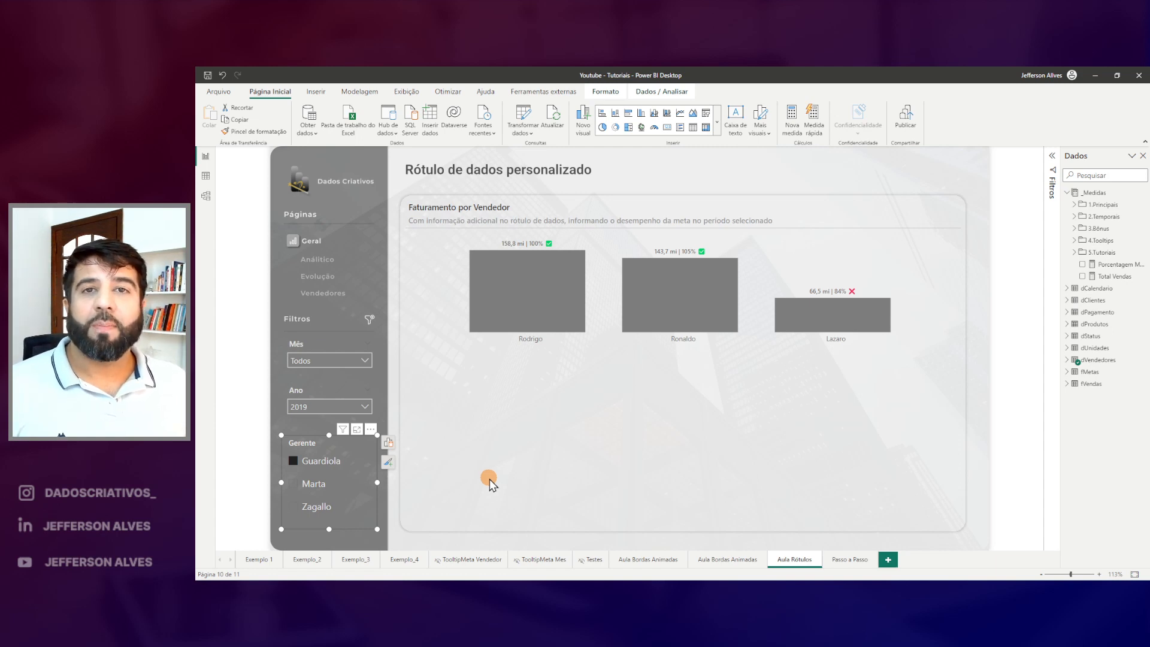
Mark the data labels above the three columns of the Faturamento por Vendedor chart with on-screen annotations and clear them
key(ctrl+2)
drag(495, 230, 590, 253)
drag(649, 241, 700, 256)
drag(804, 281, 879, 301)
key(Escape)
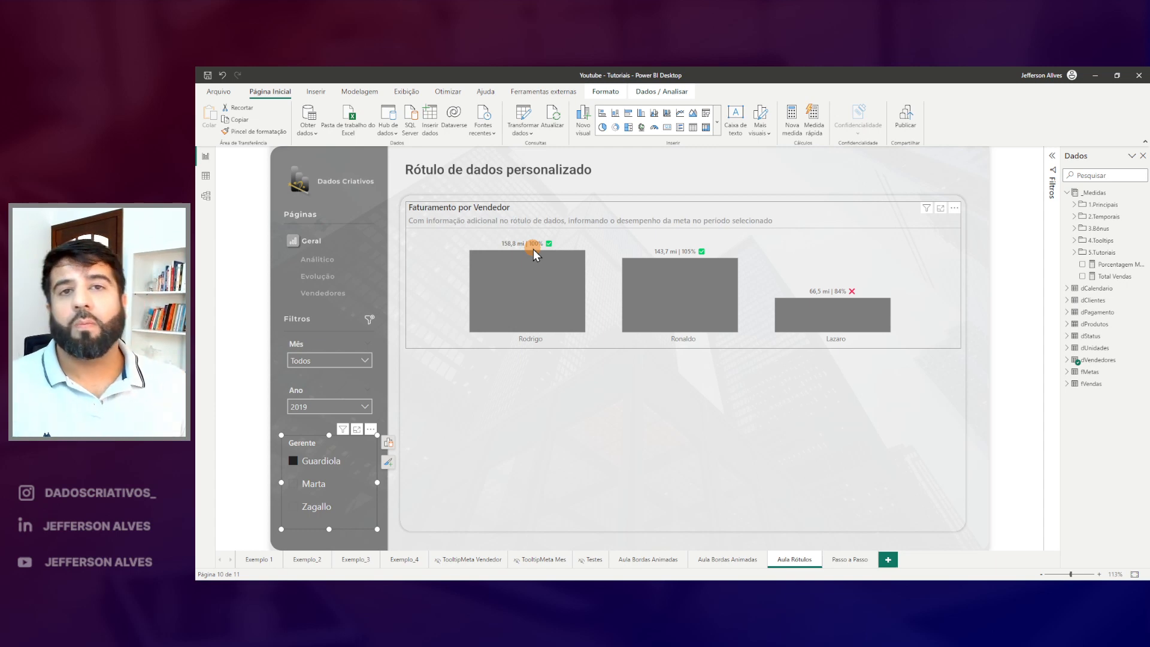
mouse_move(558, 279)
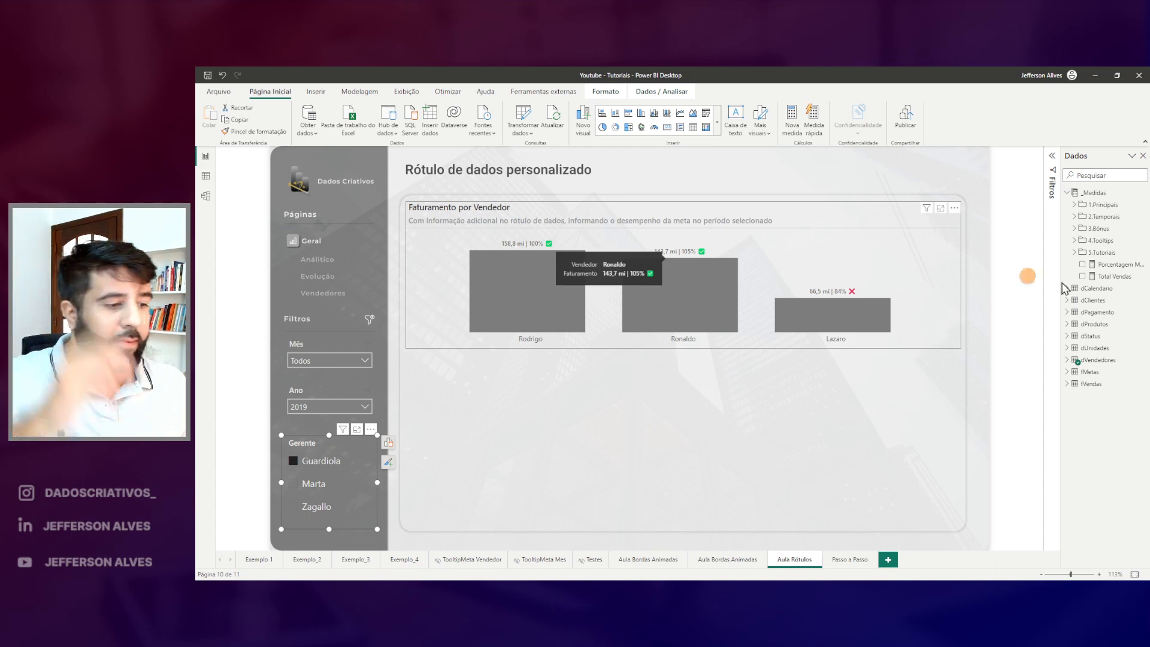